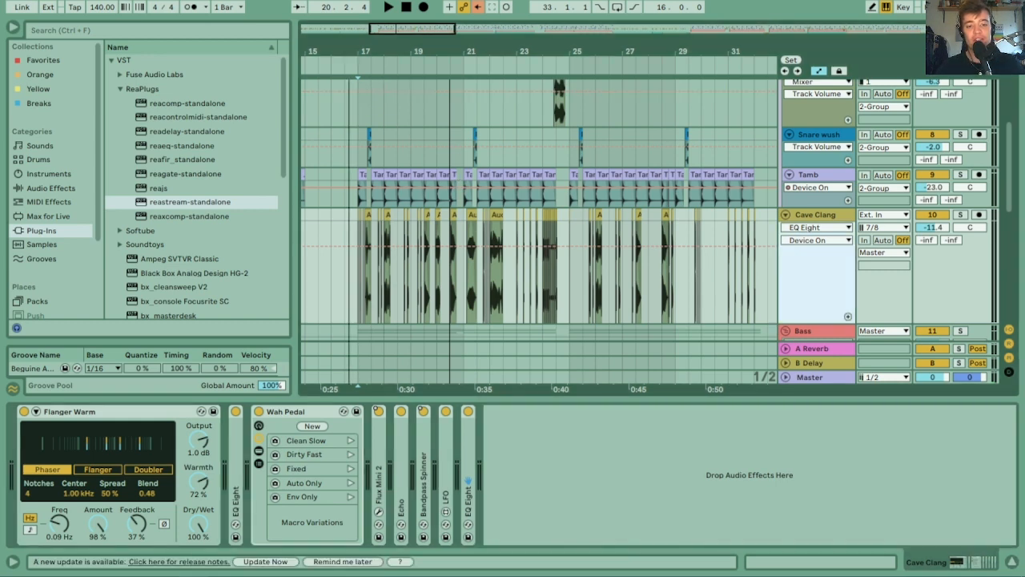
- Play the full arrangement from just before bar 13 to hear the section with the Cave Clang track
drag(349, 52, 365, 87)
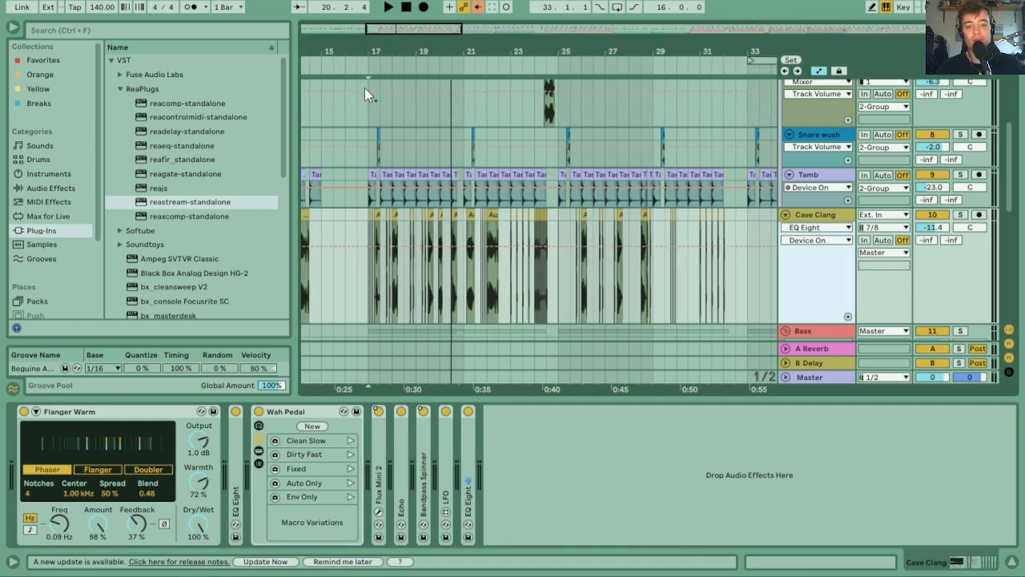
click(345, 221)
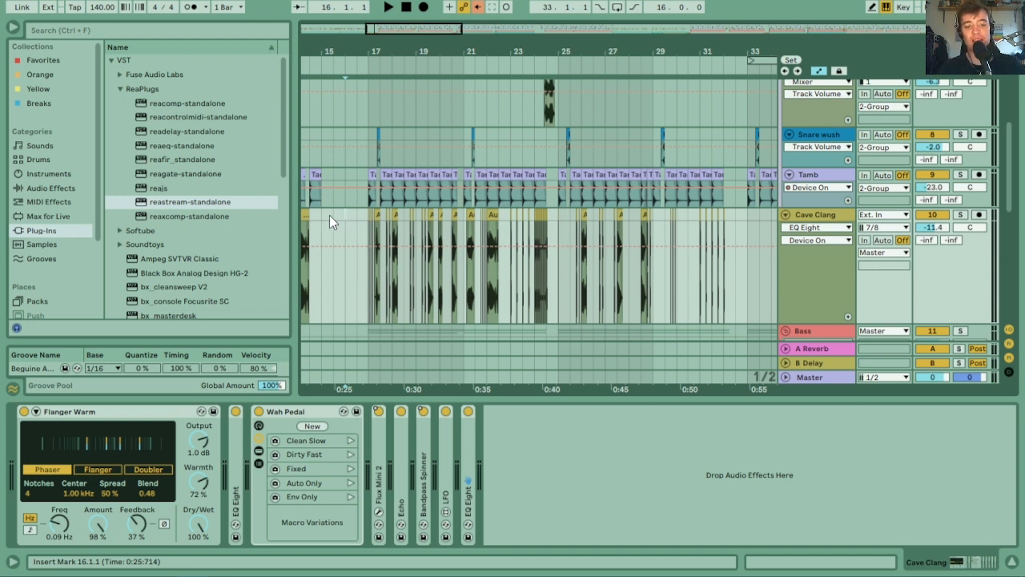
click(310, 213)
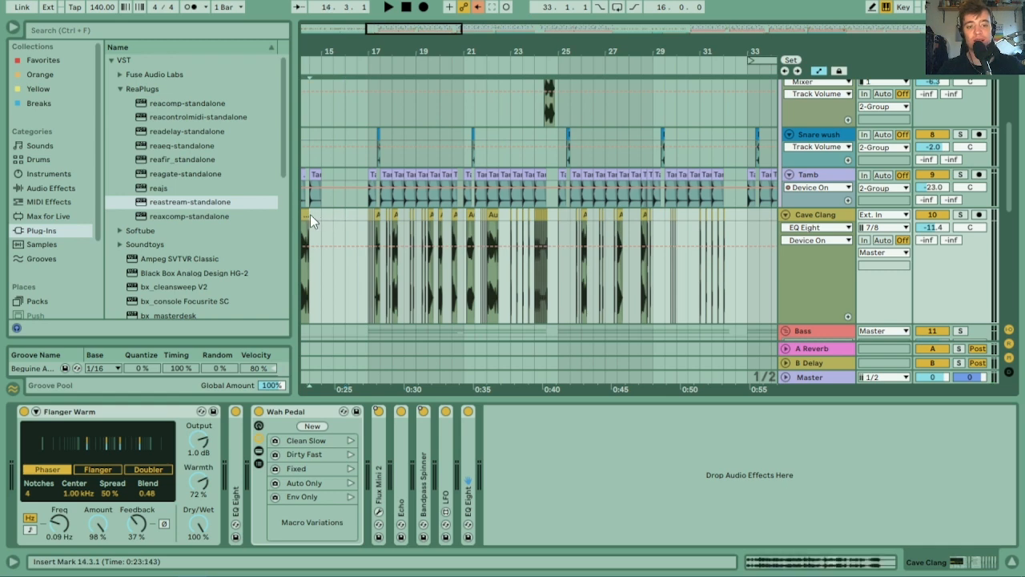
drag(351, 51, 384, 51)
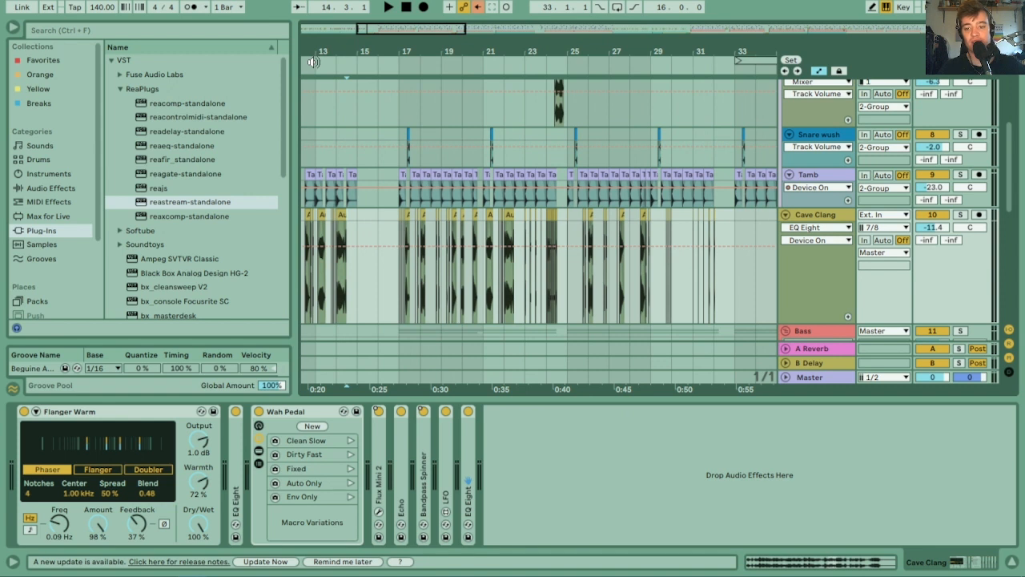
click(313, 62)
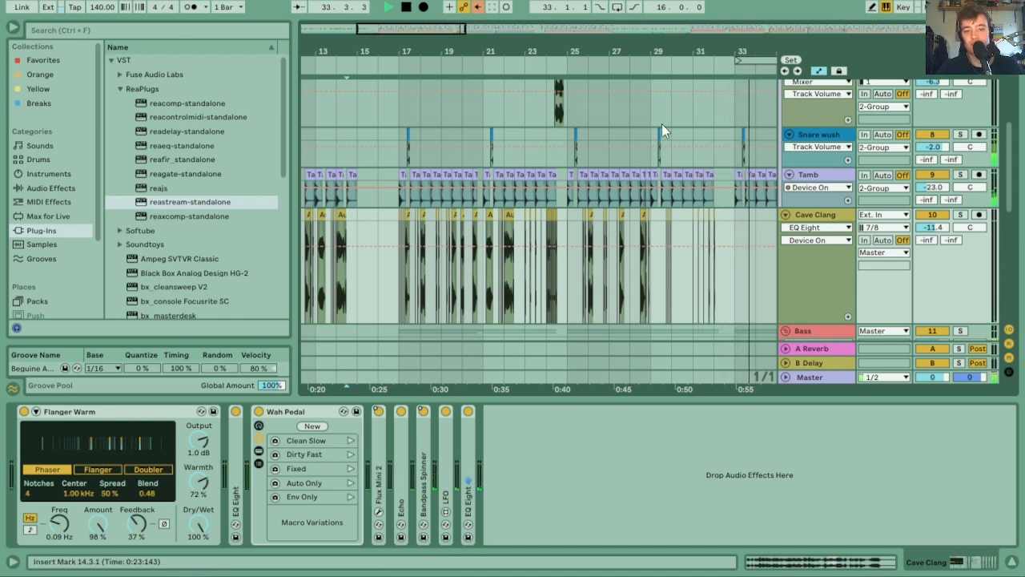
- Solo the Cave Clang track and play it from bar 17
drag(545, 59, 543, 53)
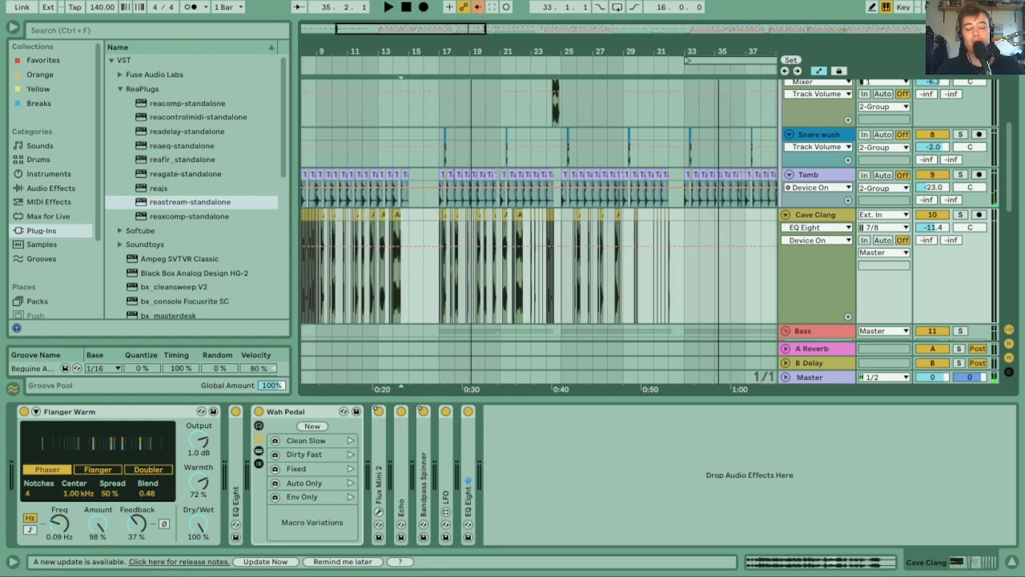
drag(471, 52, 471, 72)
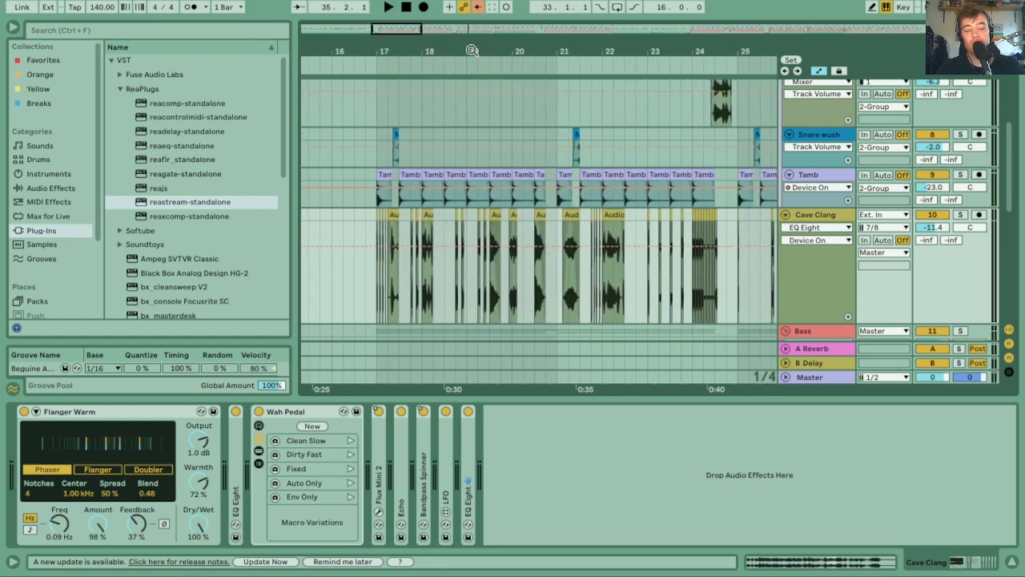
click(375, 216)
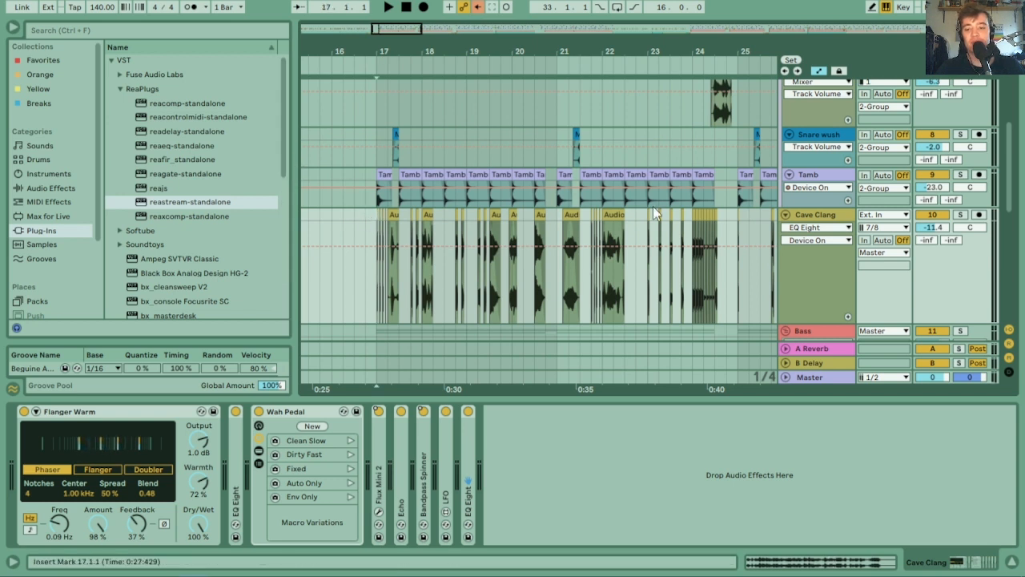
click(960, 215)
key(space)
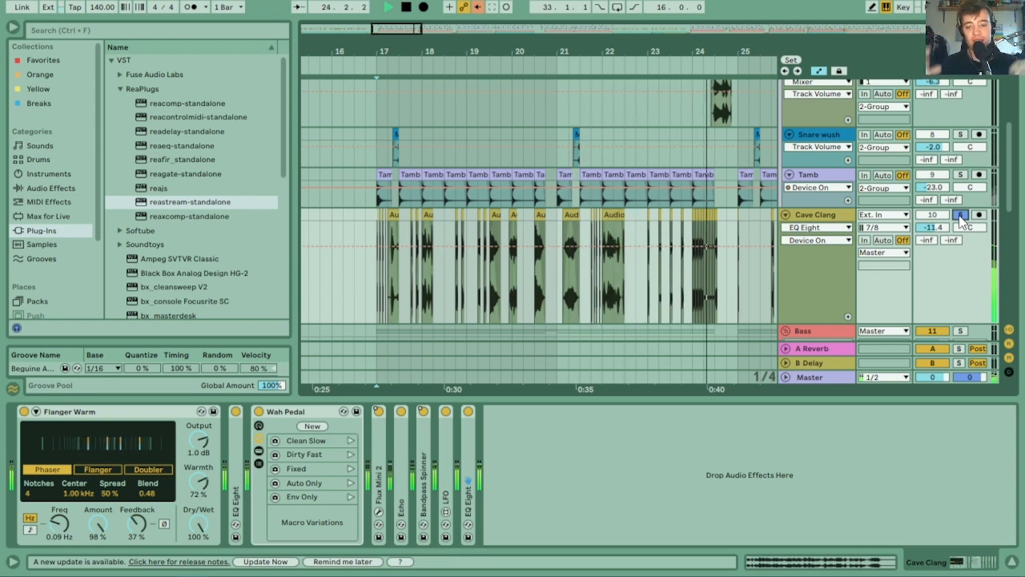
key(space)
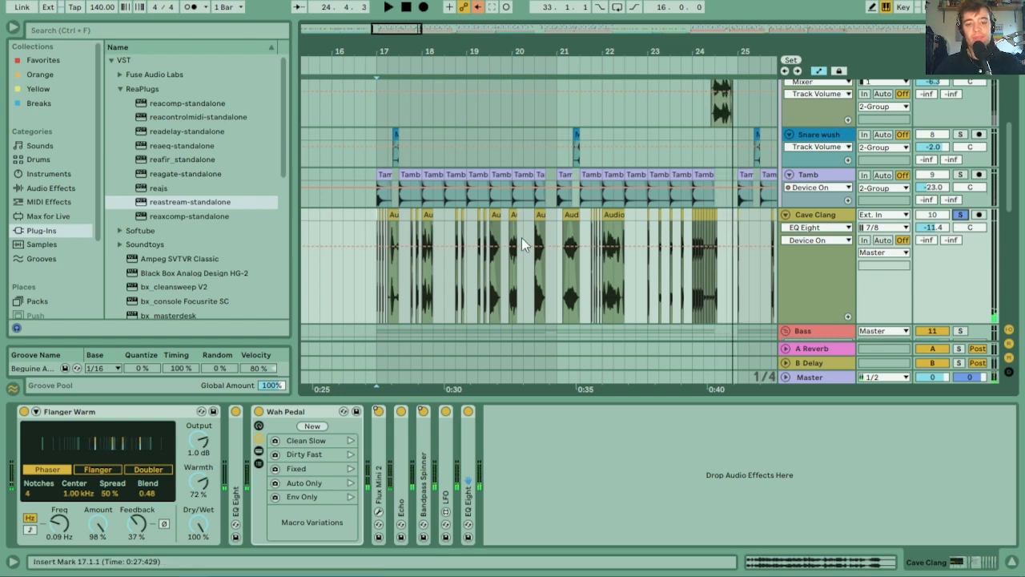
- Turn off every device on Cave Clang: both EQ Eights, LFO, Bandpass Spinner, Echo, Flux Mini 2, Wah Pedal and Flanger Warm
click(468, 411)
click(445, 411)
click(423, 410)
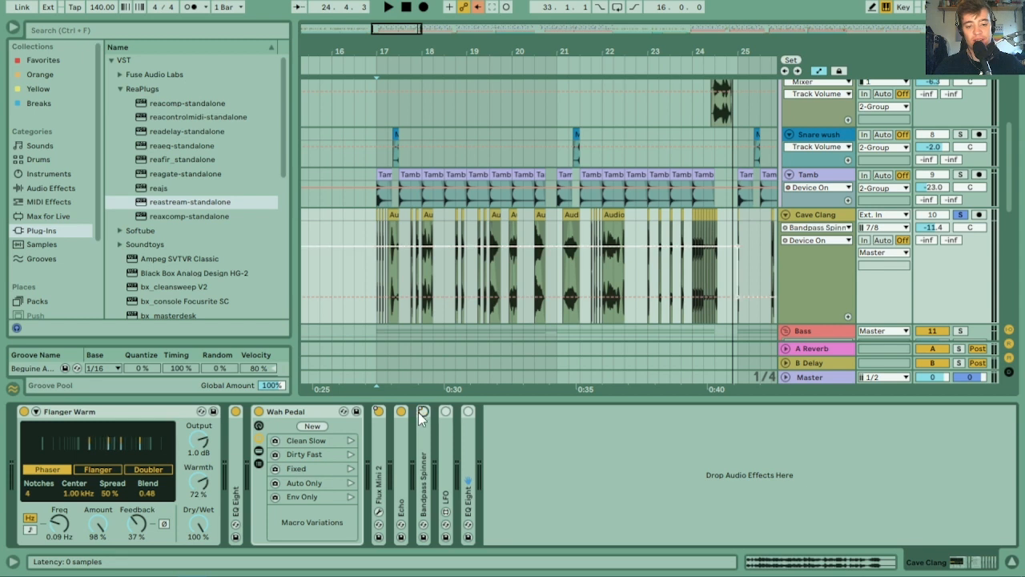
click(400, 411)
click(378, 411)
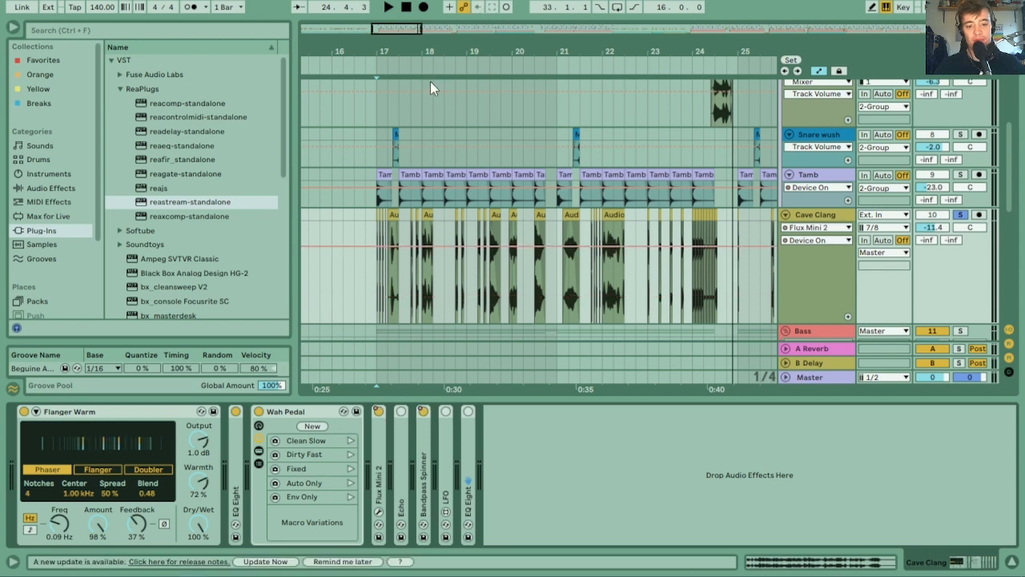
click(423, 411)
click(423, 411)
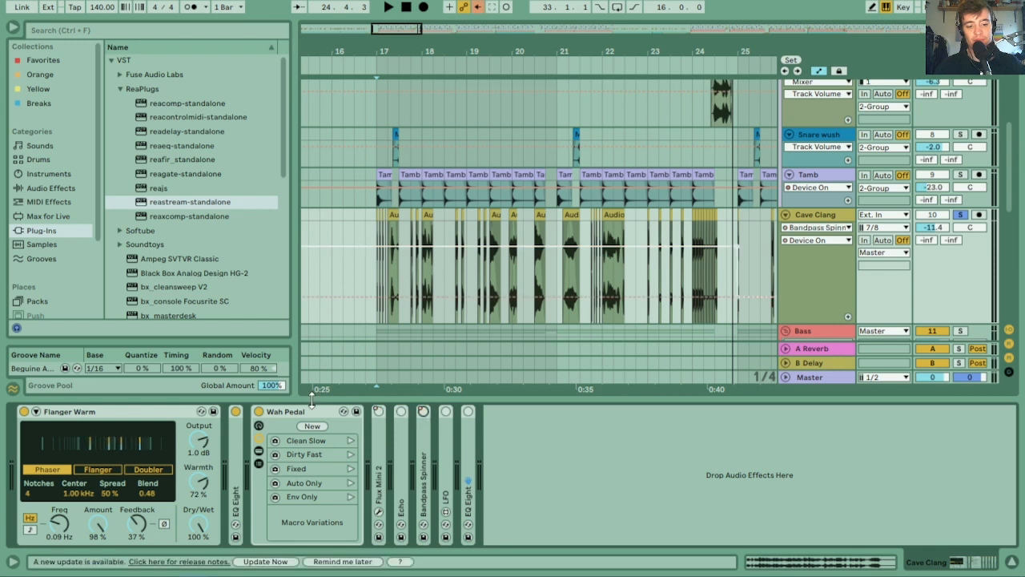
click(258, 411)
click(236, 411)
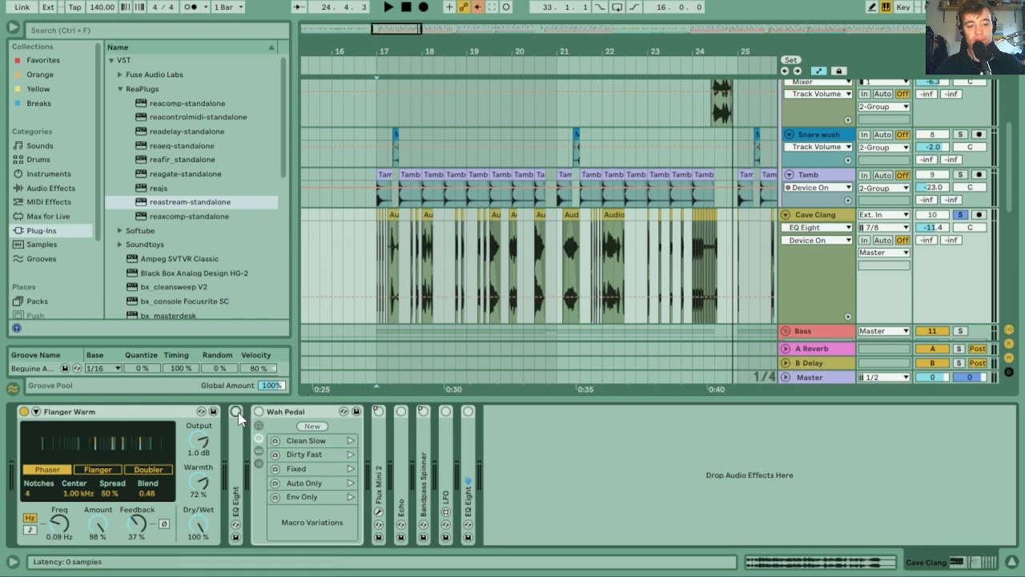
click(24, 412)
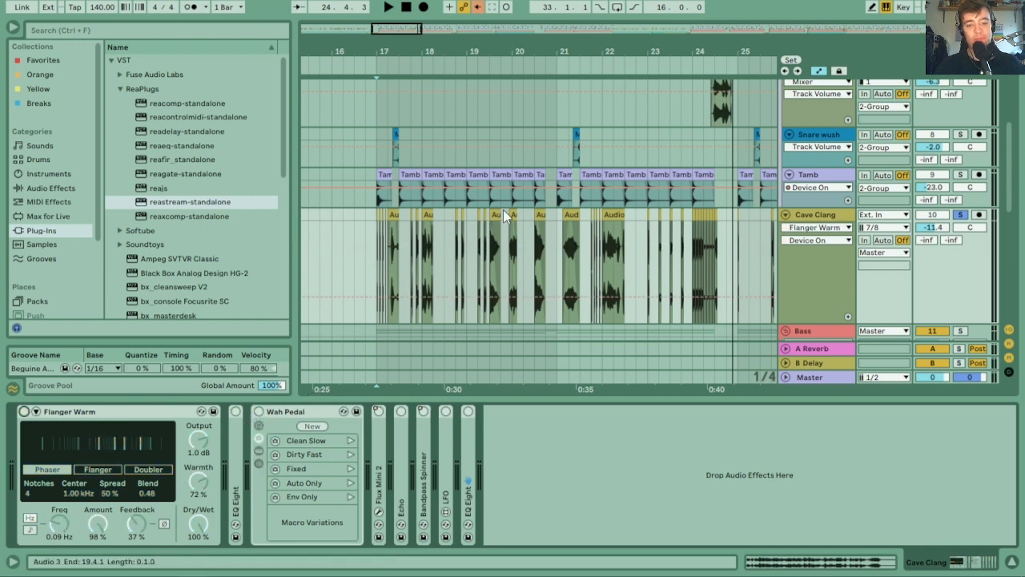
- Play the soloed Cave Clang track without effects from bar 17
click(373, 216)
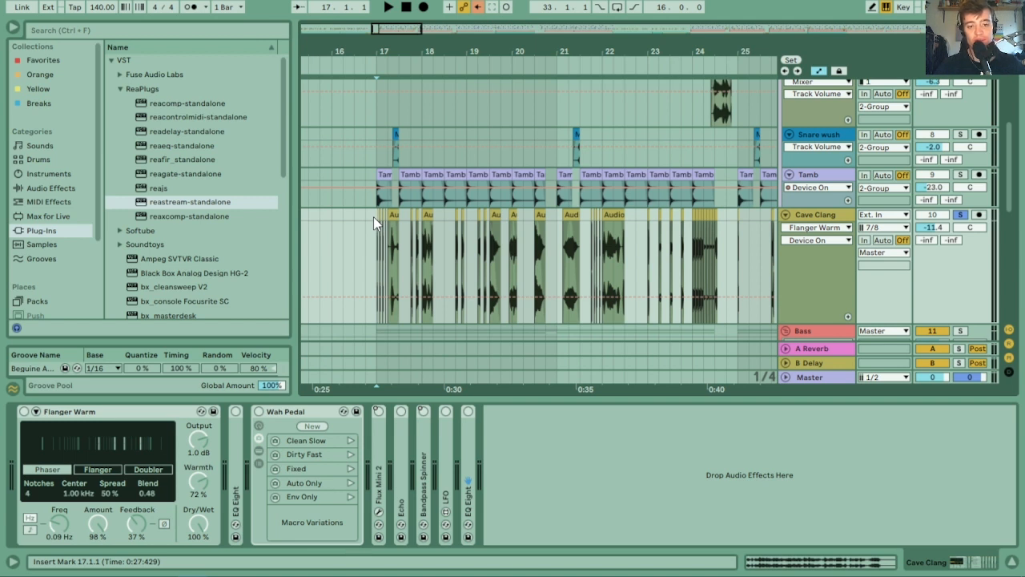
key(space)
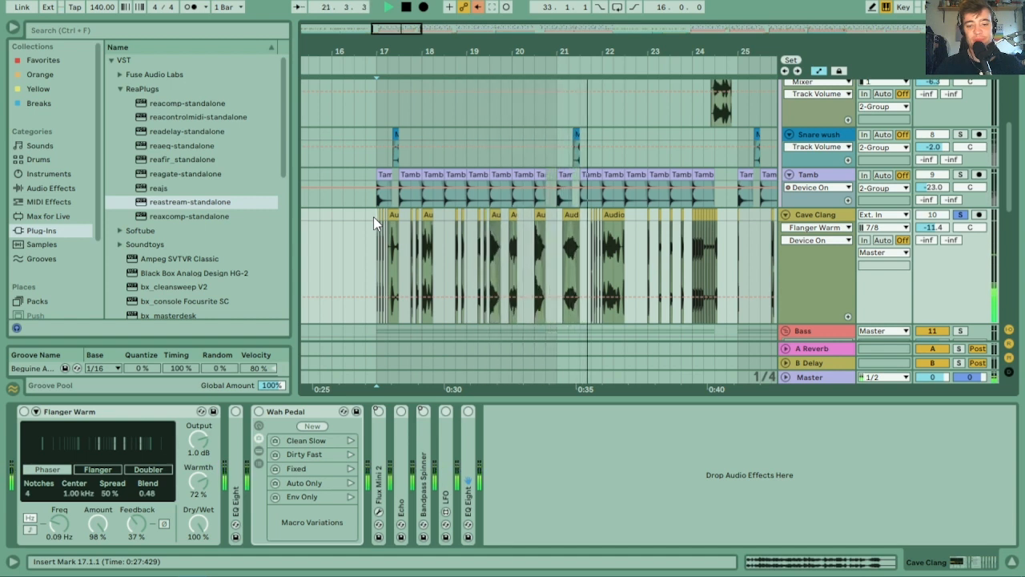
key(space)
- Move the first Audio 3 clip at bar 17 on Cave Clang back to the empty space at about 15.2.3
mouse_move(340, 52)
mouse_down()
mouse_move(340, 120)
mouse_move(502, 120)
mouse_up()
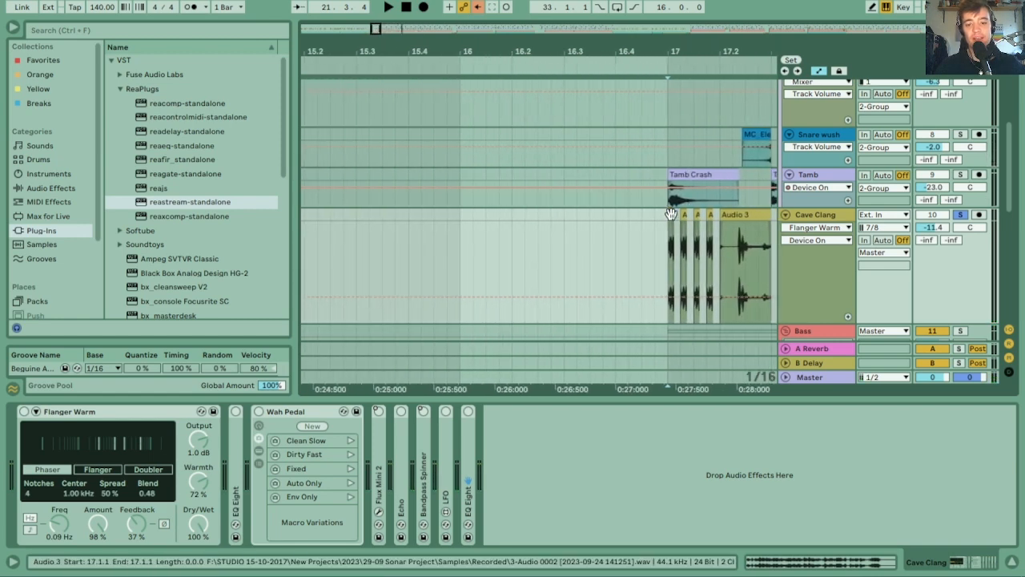
drag(671, 218, 332, 230)
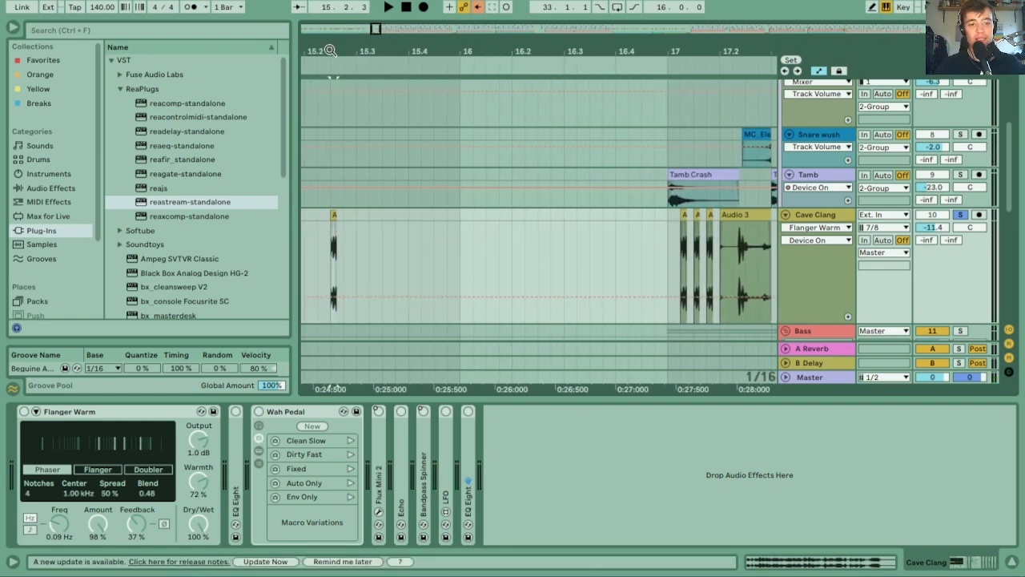
drag(331, 51, 425, 32)
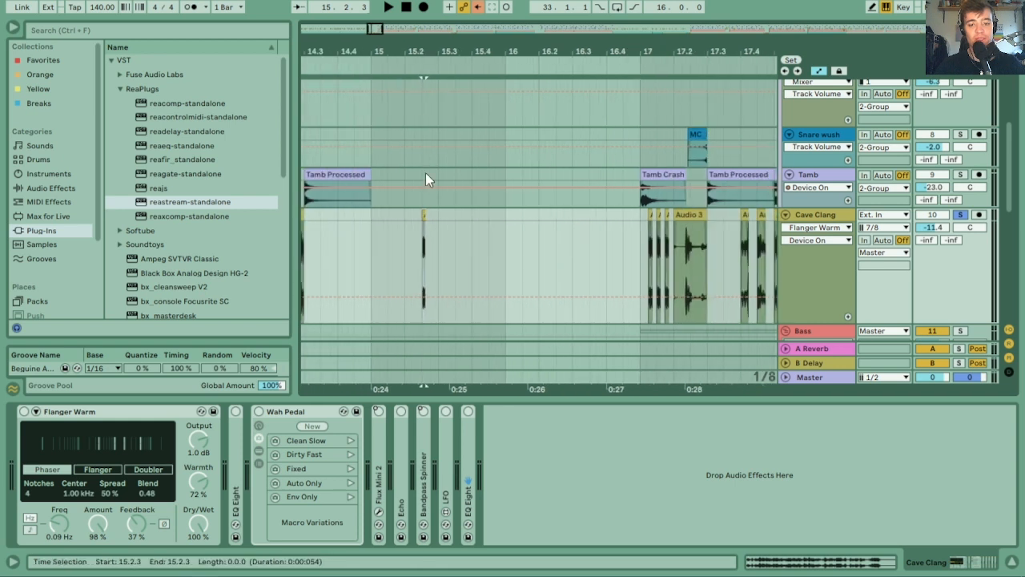
click(424, 215)
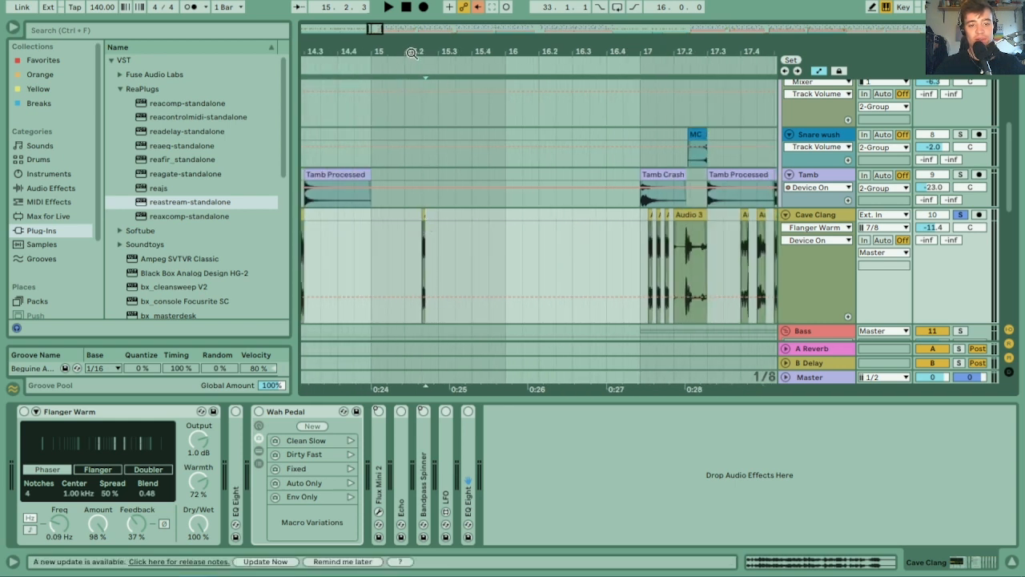
drag(419, 51, 409, 69)
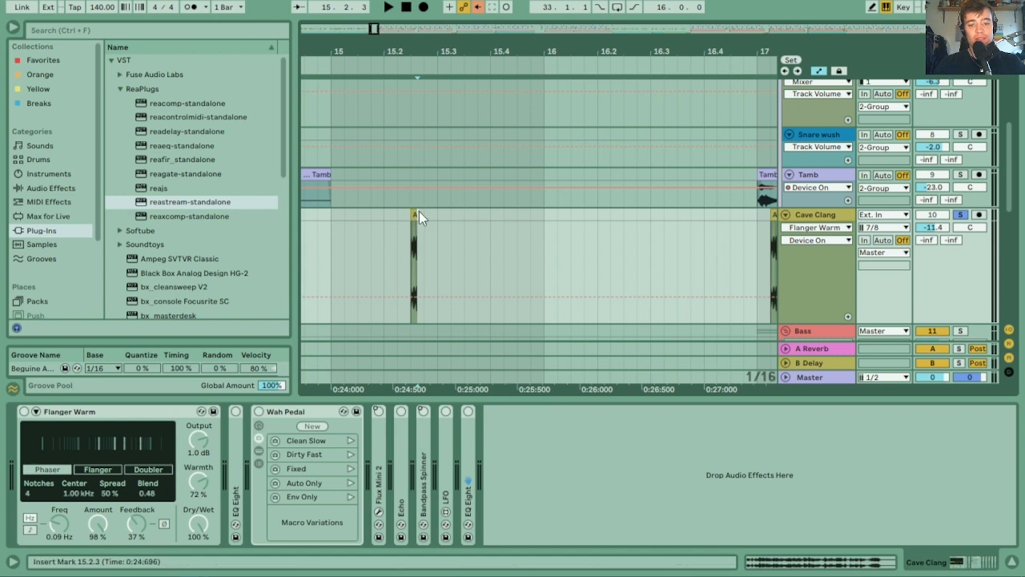
- Extend the moved clip's end to 16.4.4 and play back the underlying recording
drag(414, 213, 748, 219)
key(space)
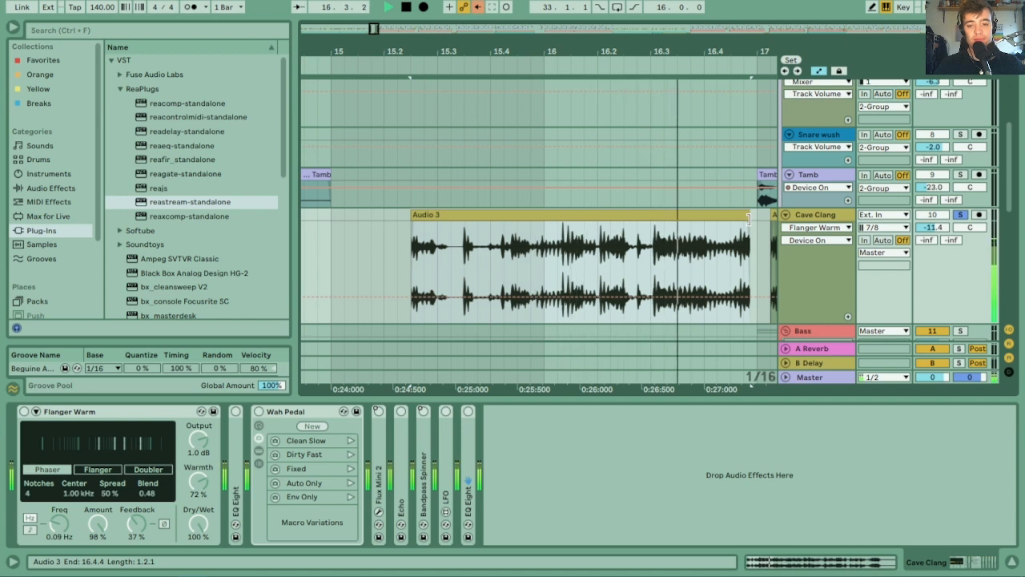
key(space)
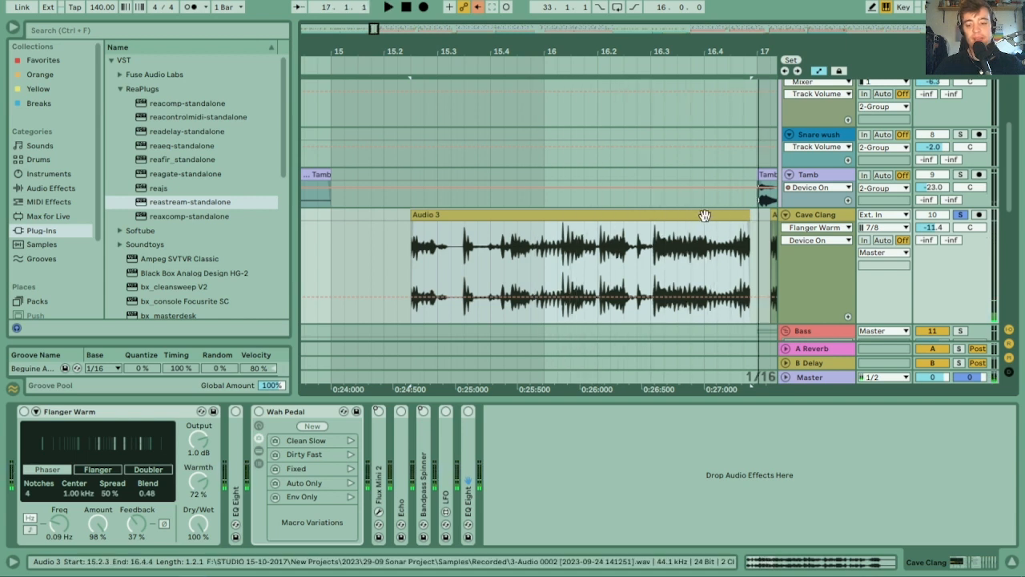
- Delete the extended clip and undo the edits until the short clip is back at bar 17
key(Delete)
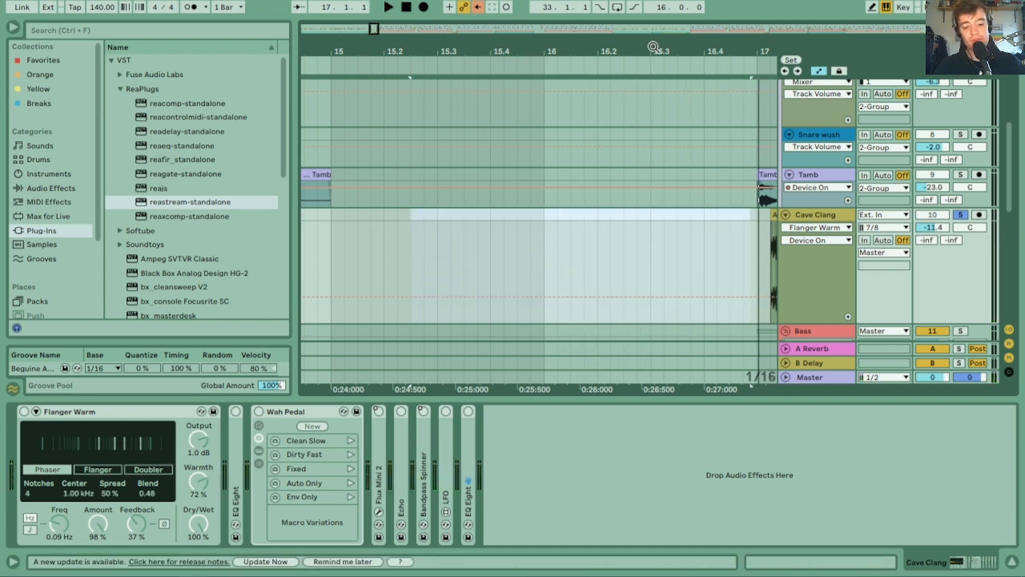
key(ctrl+z)
key(ctrl+z)
key(ctrl+z)
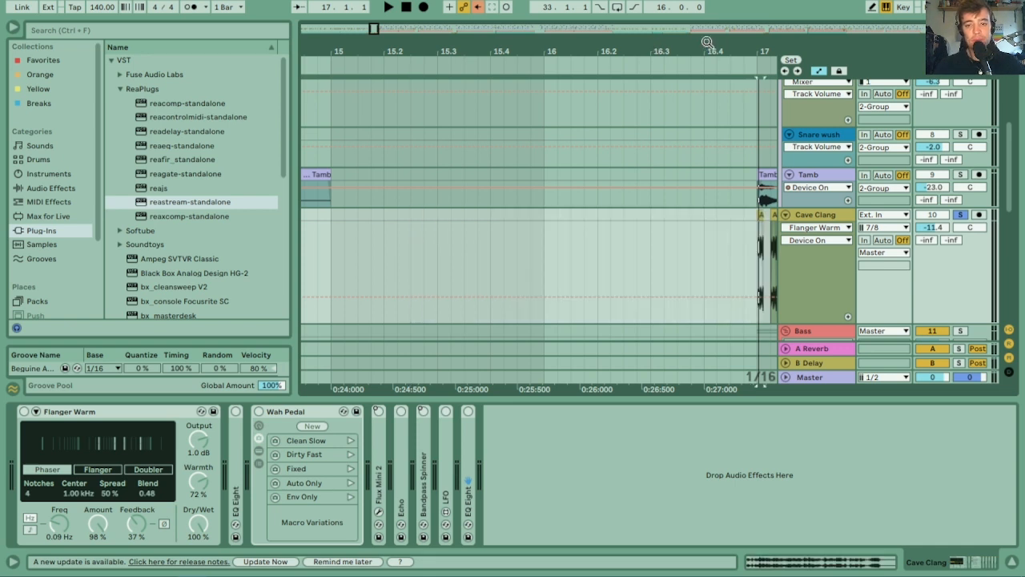
- Play the chopped Cave Clang clips from 17.1.1
drag(707, 41, 268, 42)
click(325, 255)
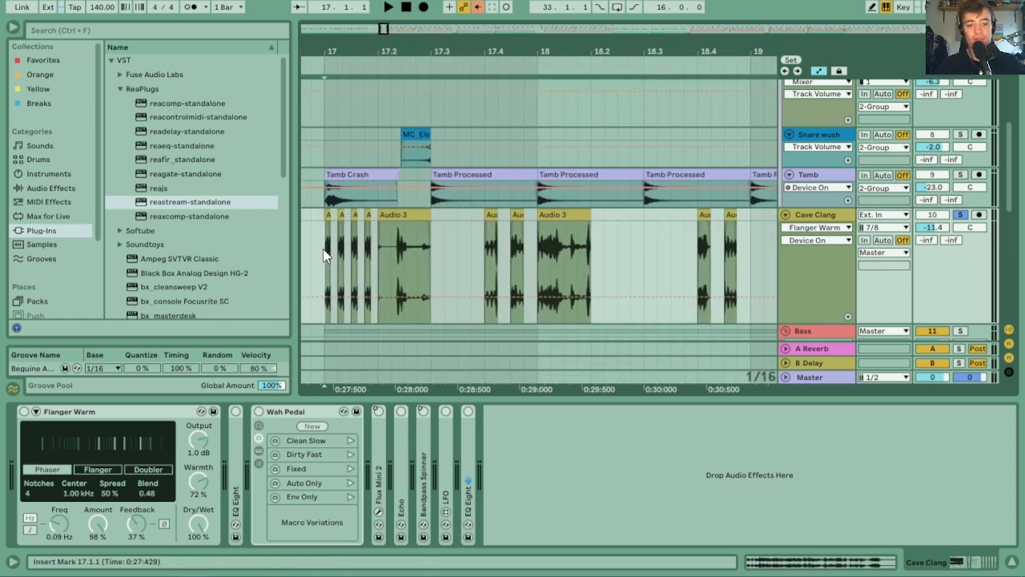
key(space)
drag(434, 53, 466, 48)
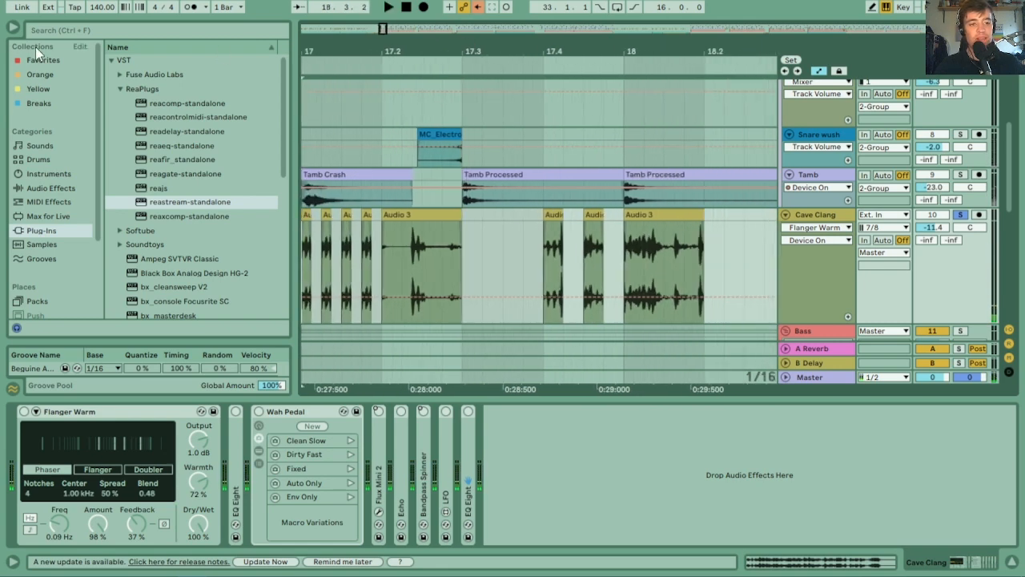
- Hide the browser and replay the unprocessed Cave Clang clips from bar 17
click(13, 29)
drag(228, 44, 256, 45)
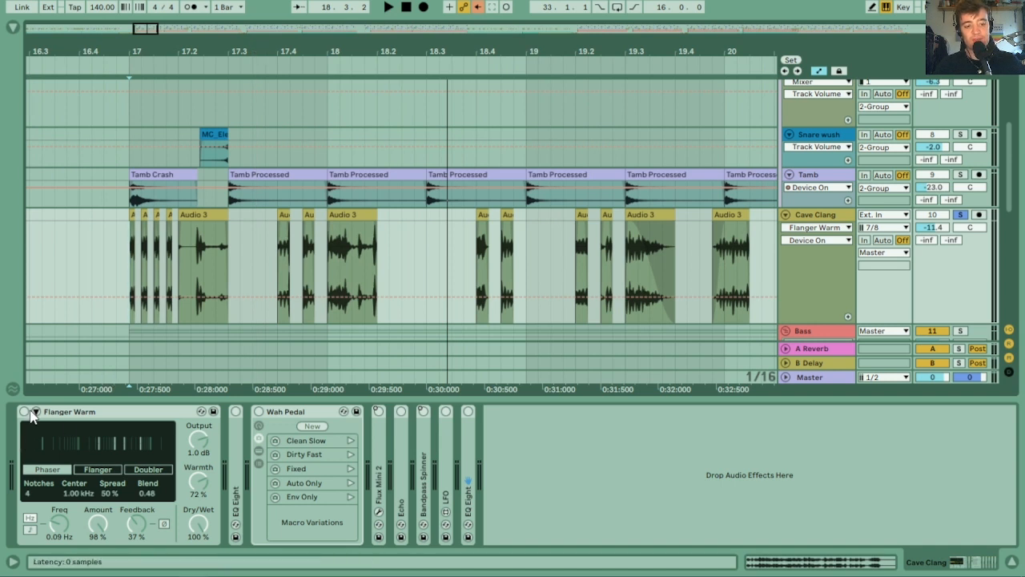
key(space)
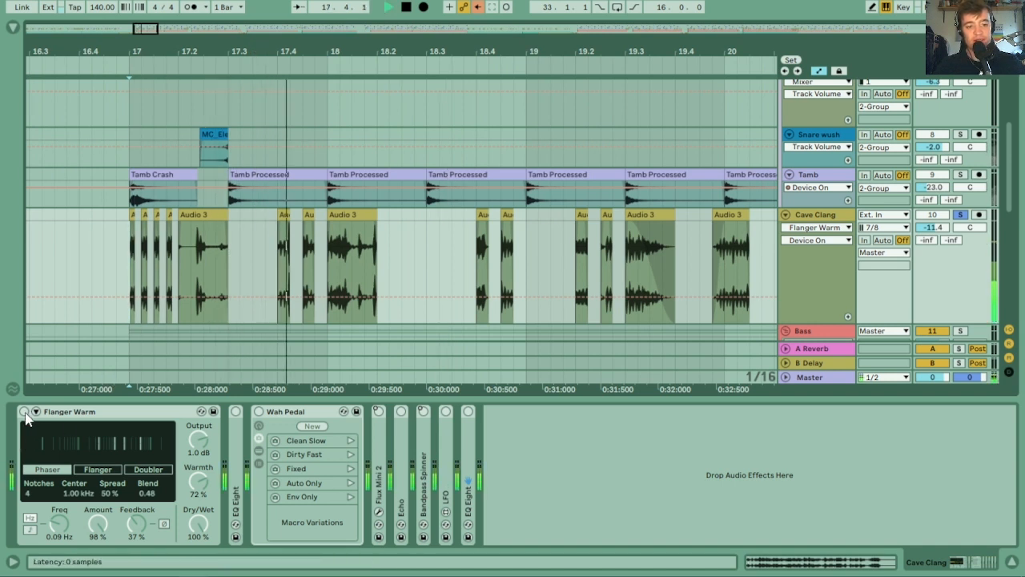
- Turn on Flanger Warm for Cave Clang and play the clips from bar 17 to hear its effect
click(24, 411)
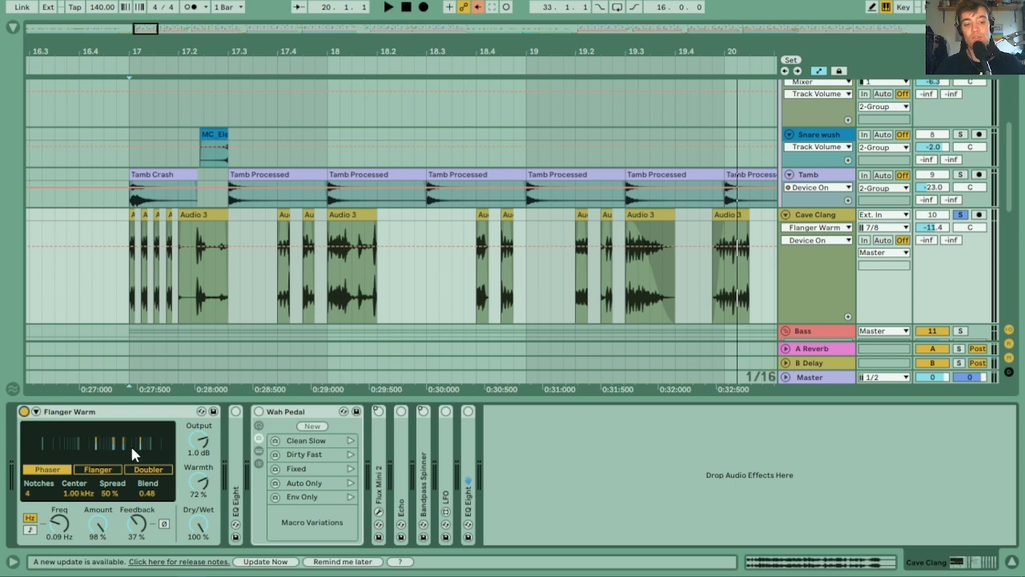
key(space)
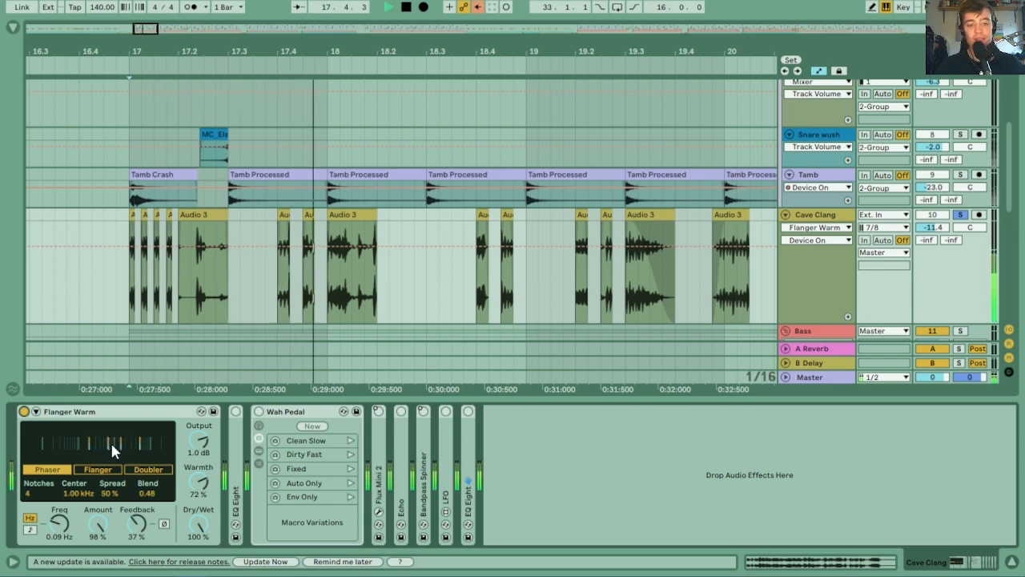
key(space)
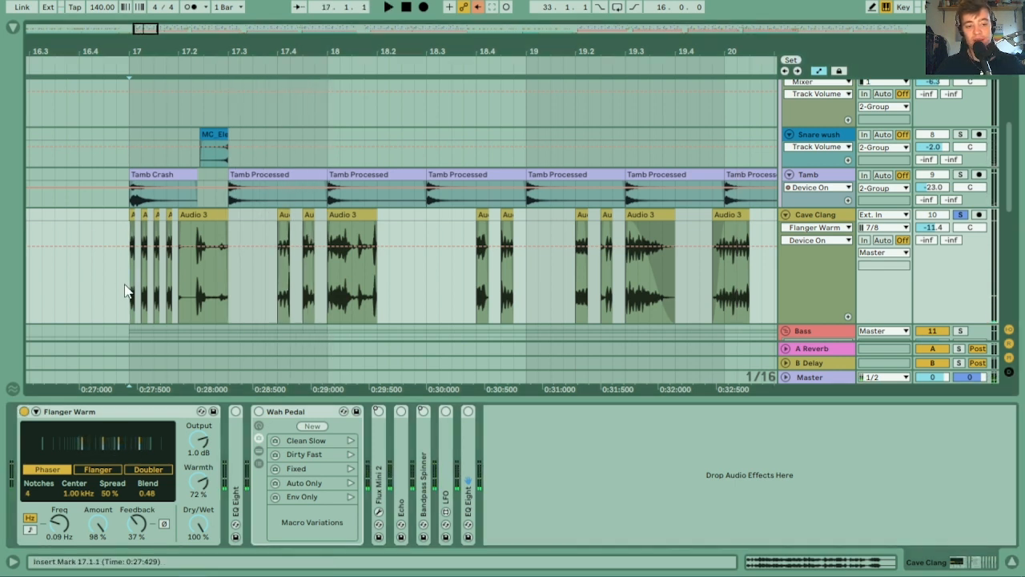
key(space)
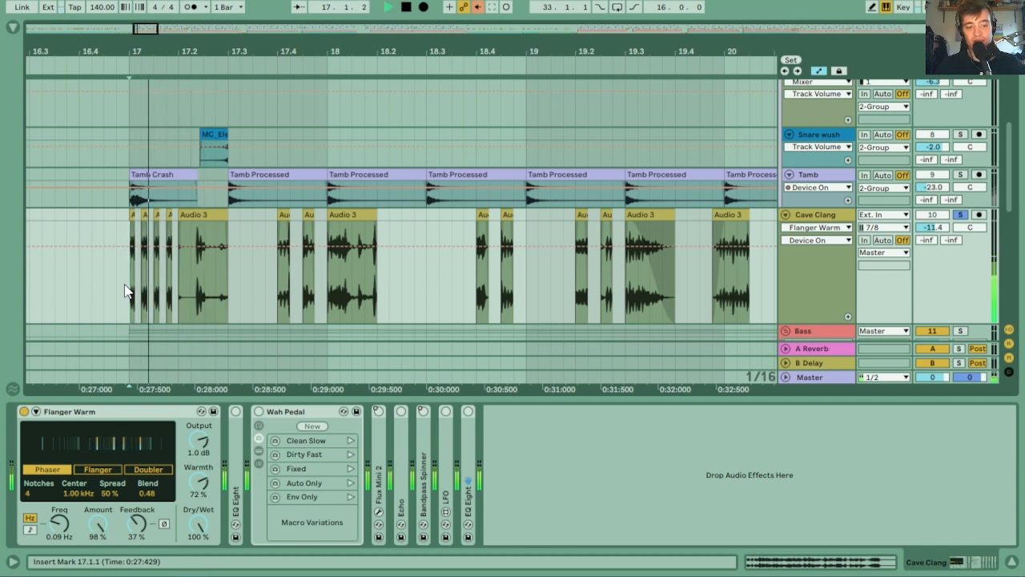
key(space)
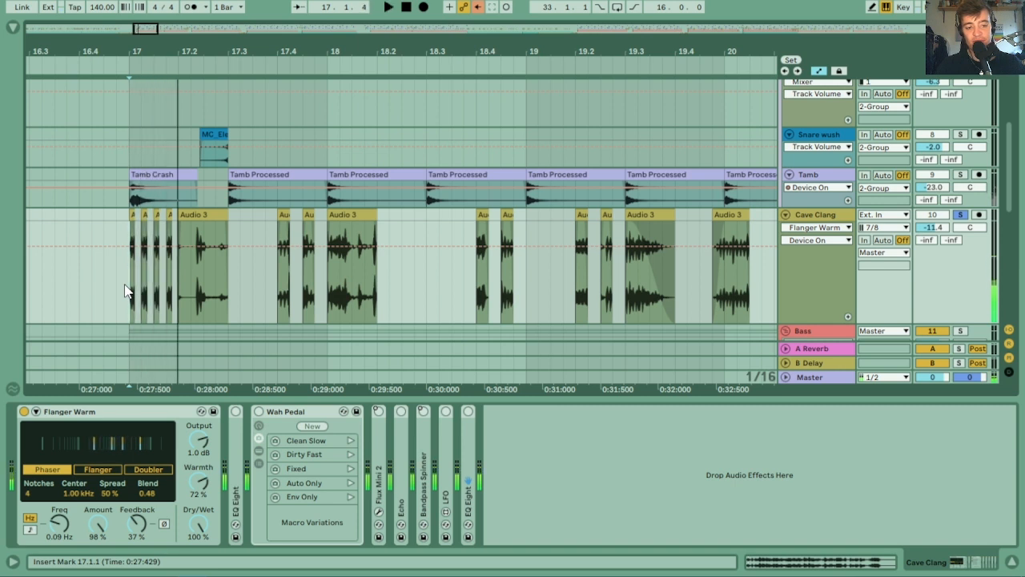
- Turn on and expand the first EQ Eight on Cave Clang, and play the clips from bar 17
click(235, 412)
double_click(235, 435)
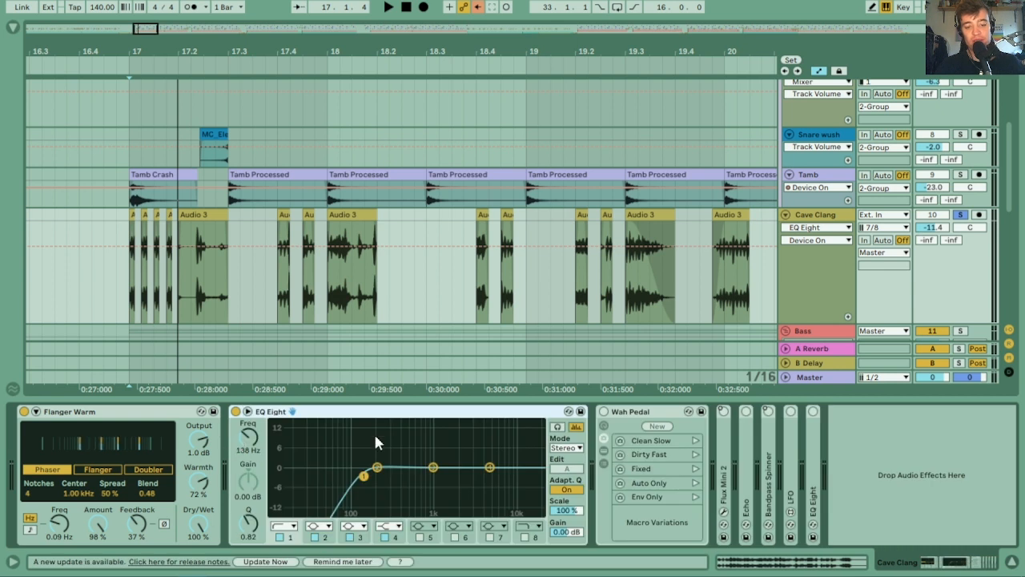
key(space)
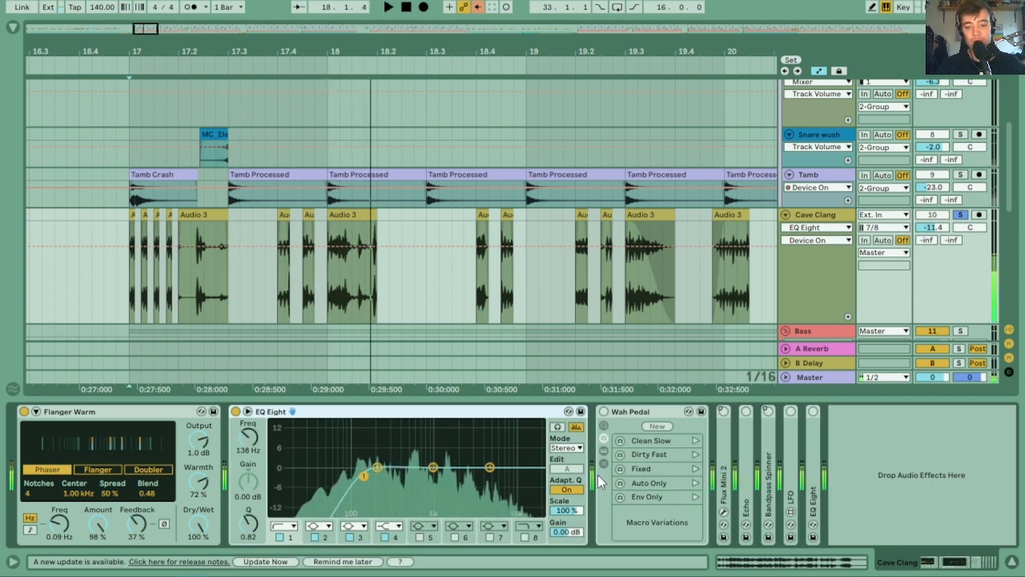
key(space)
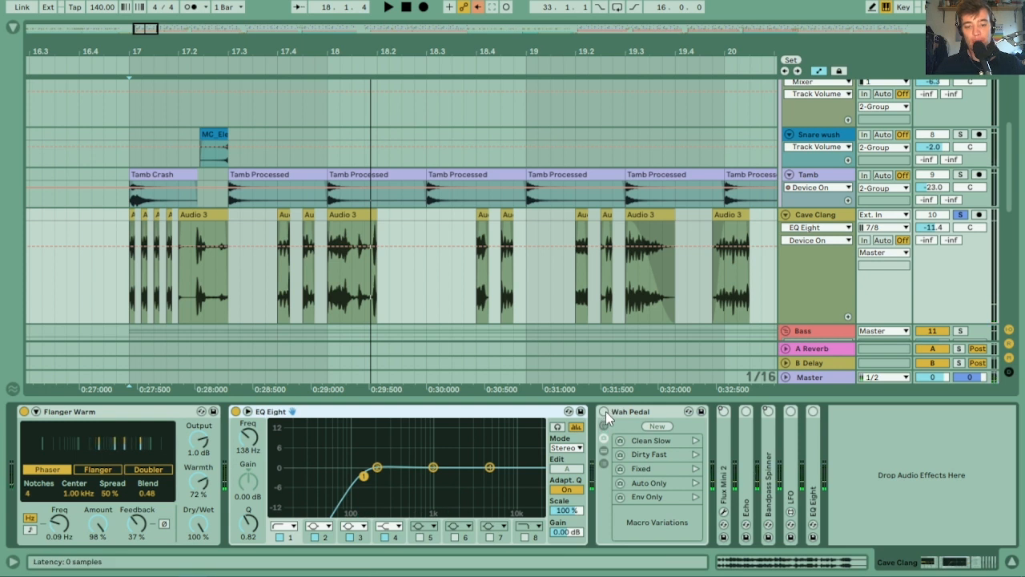
- Play the Cave Clang clips from bar 17 before and after turning on Wah Pedal to compare the sound
key(space)
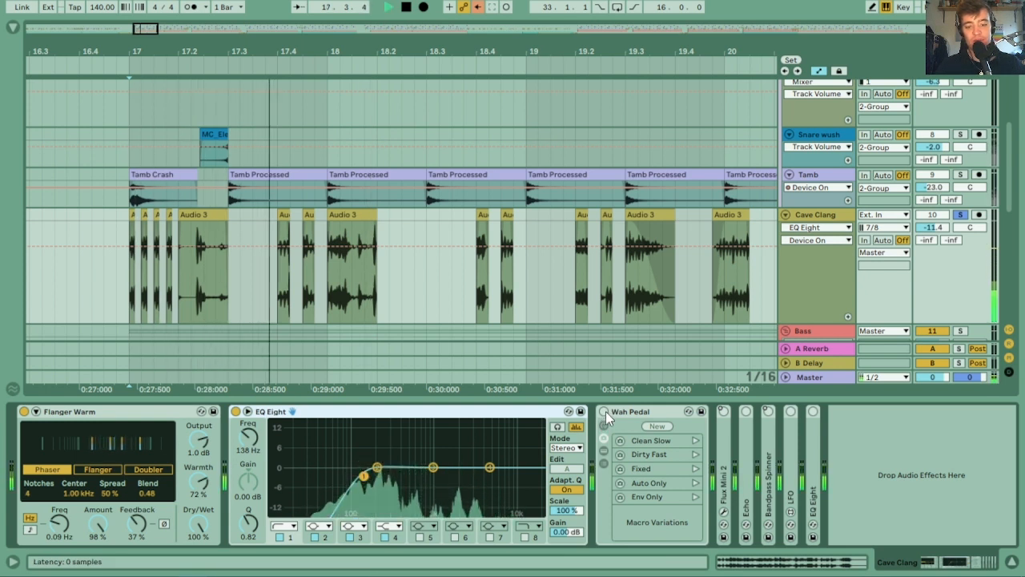
key(space)
click(604, 411)
key(space)
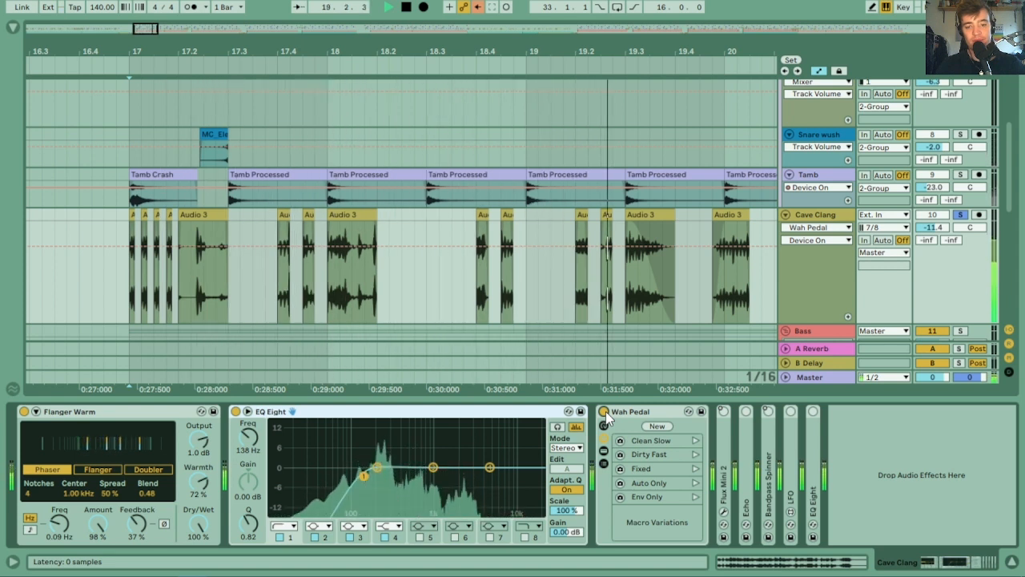
key(space)
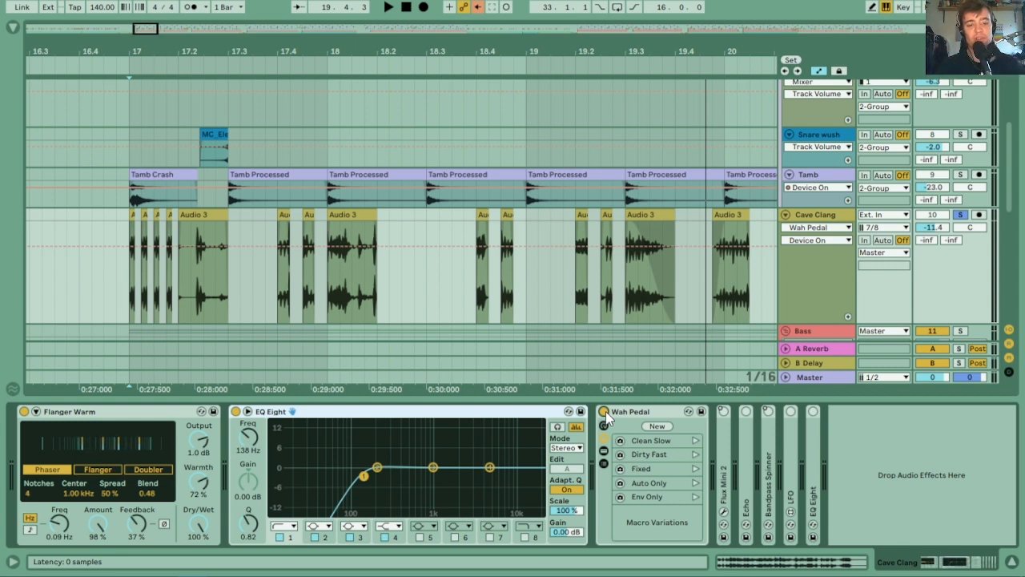
key(space)
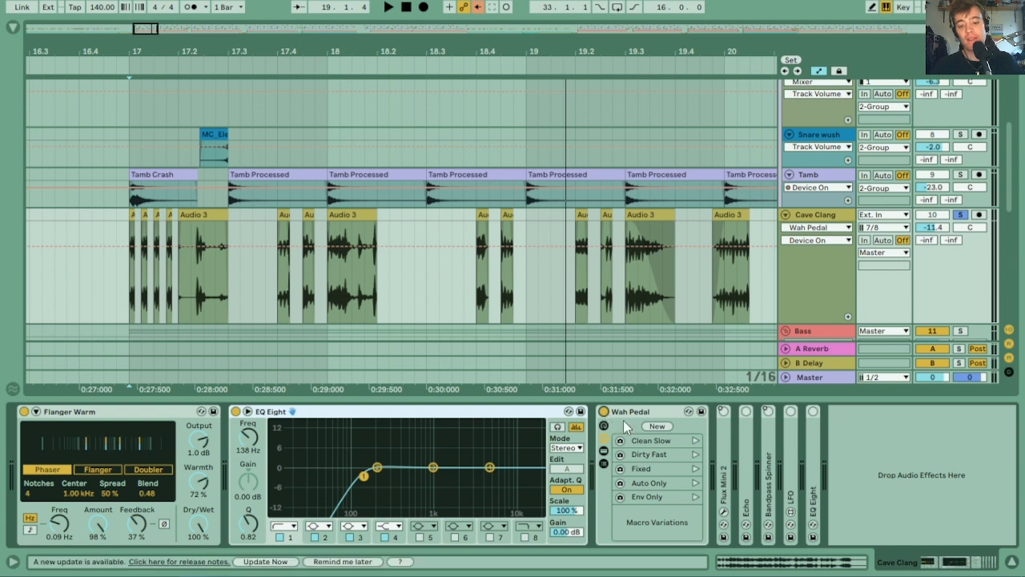
key(space)
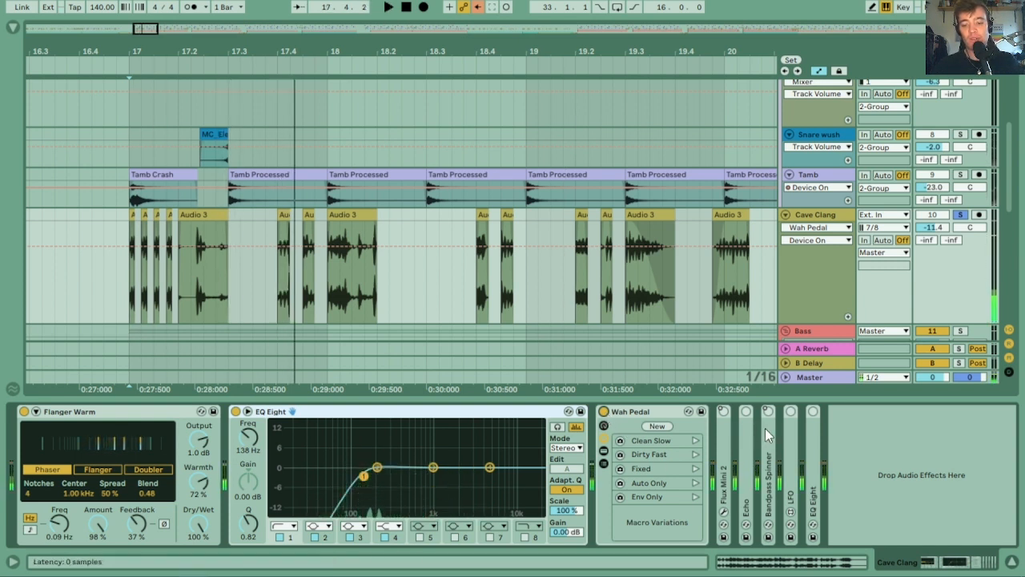
- Expand Flux Mini 2 on Cave Clang, turn it on and open its plug-in editor
double_click(721, 432)
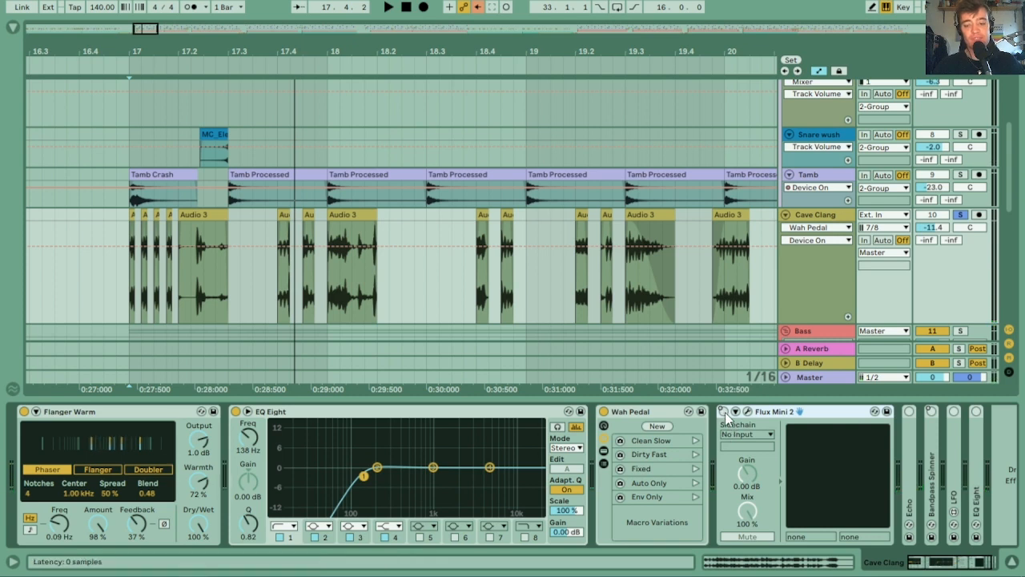
click(725, 415)
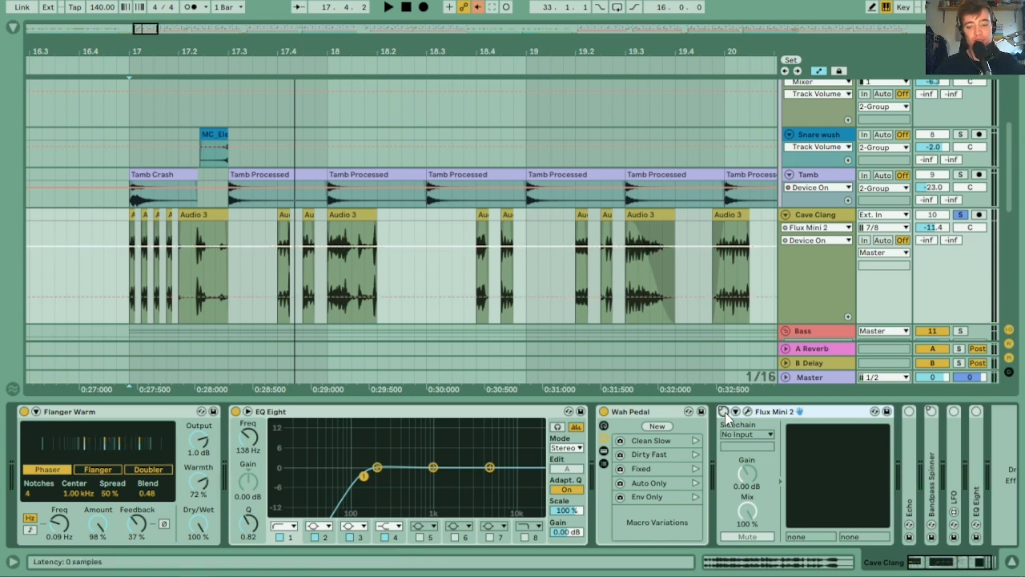
click(748, 411)
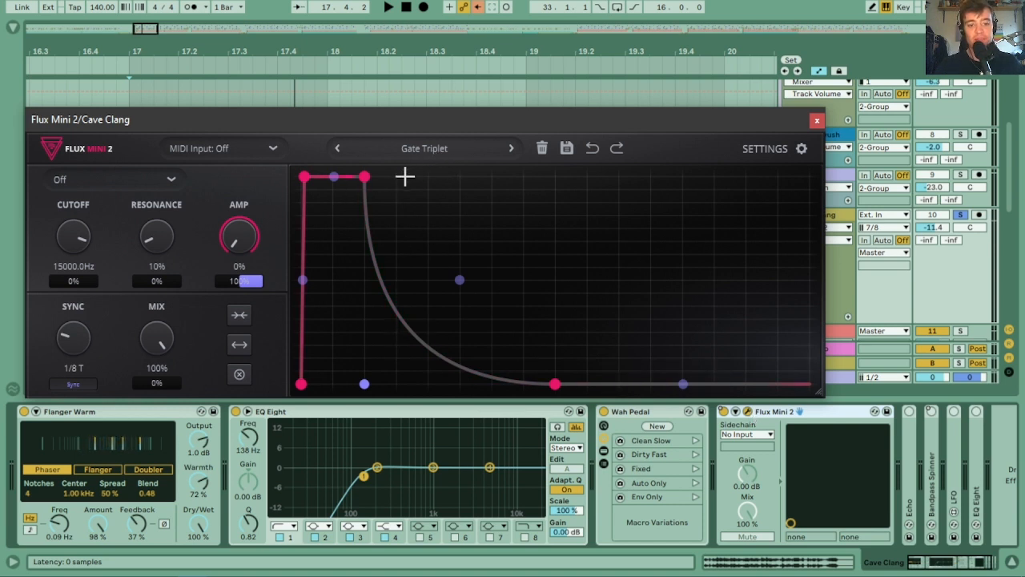
- Play the clips through the Gate Triplet curve of Flux Mini 2 and close the plug-in editor
key(space)
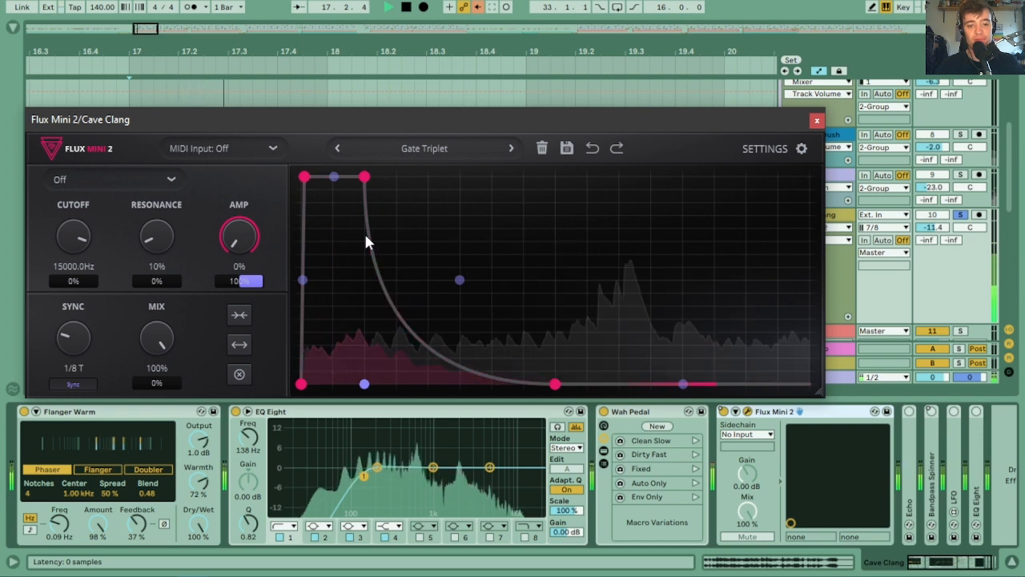
key(space)
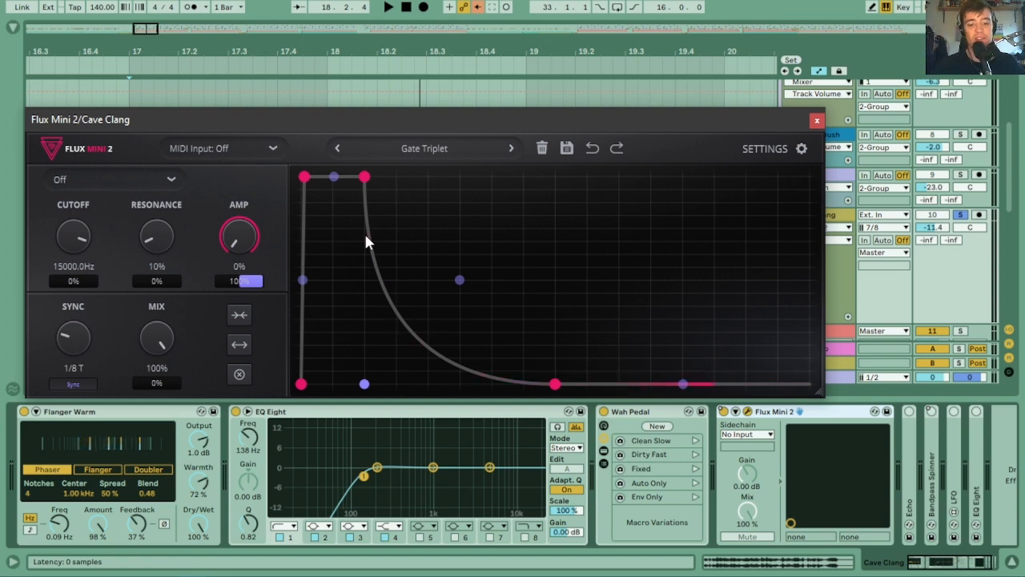
key(space)
click(816, 120)
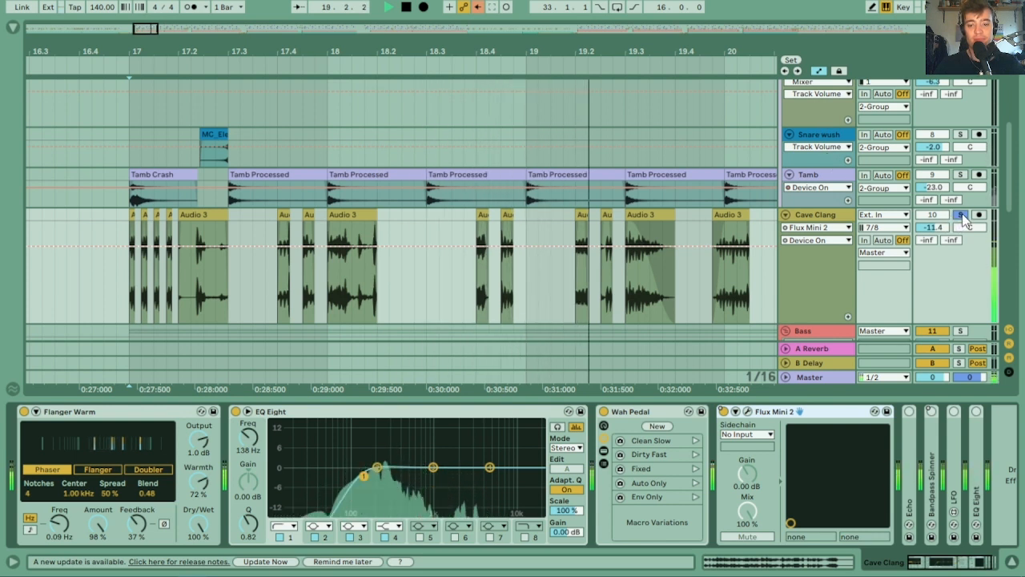
key(space)
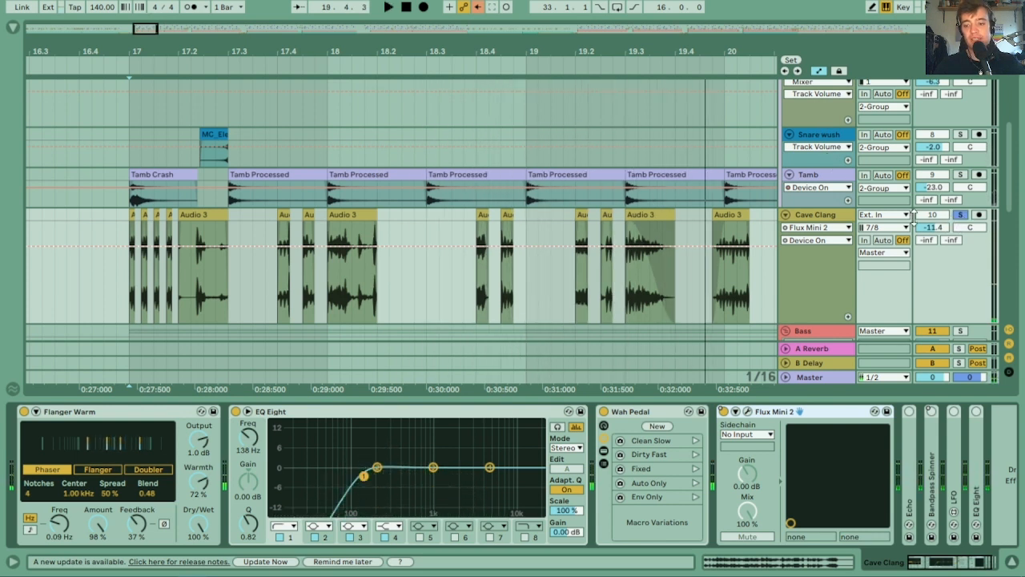
- Raise the Cave Clang track volume to -3.4 dB and play the clips from bar 17
click(922, 228)
key(Up)
key(Up)
key(Up)
key(Up)
key(Up)
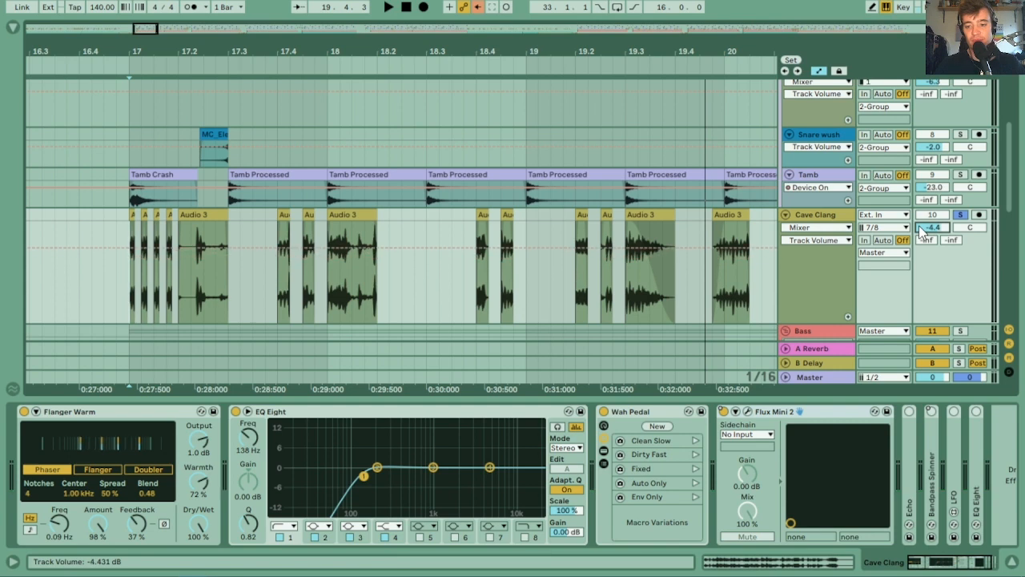
key(space)
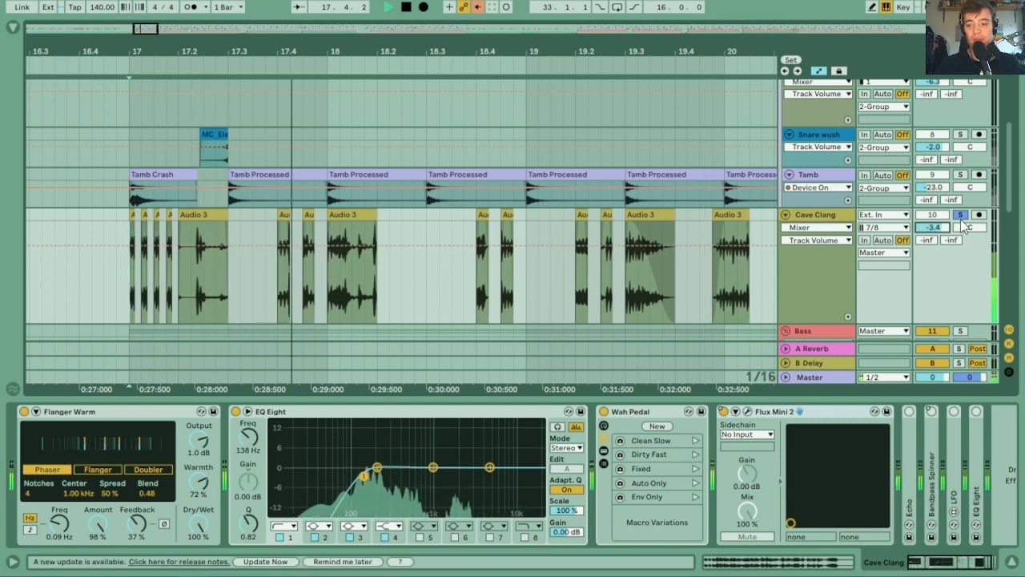
key(space)
- Solo 2 Group together with Cave Clang and play both from bar 17 to hear the clang with the drums
scroll(1014, 166, up, 3)
scroll(1014, 165, up, 3)
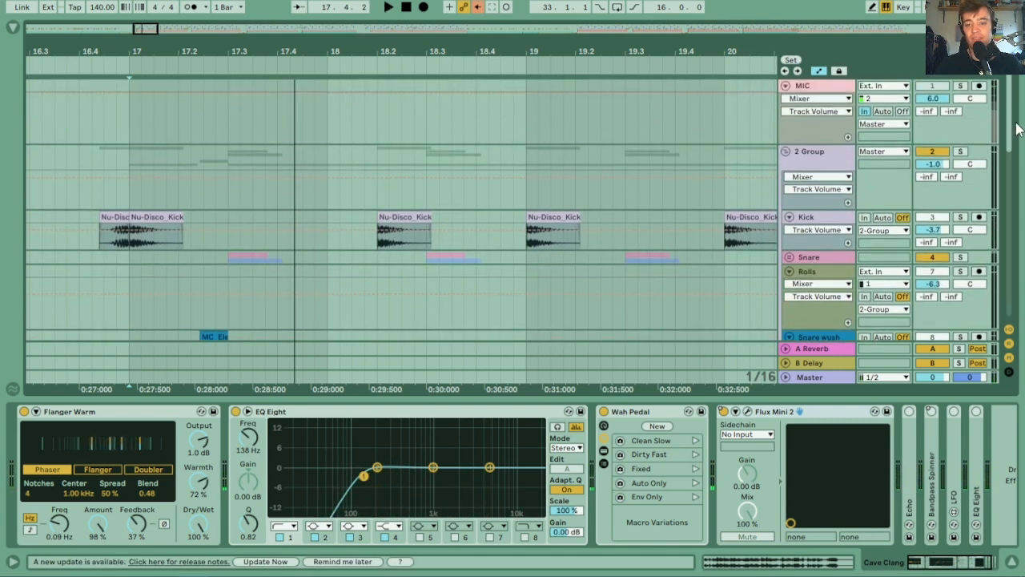
click(961, 151)
key(space)
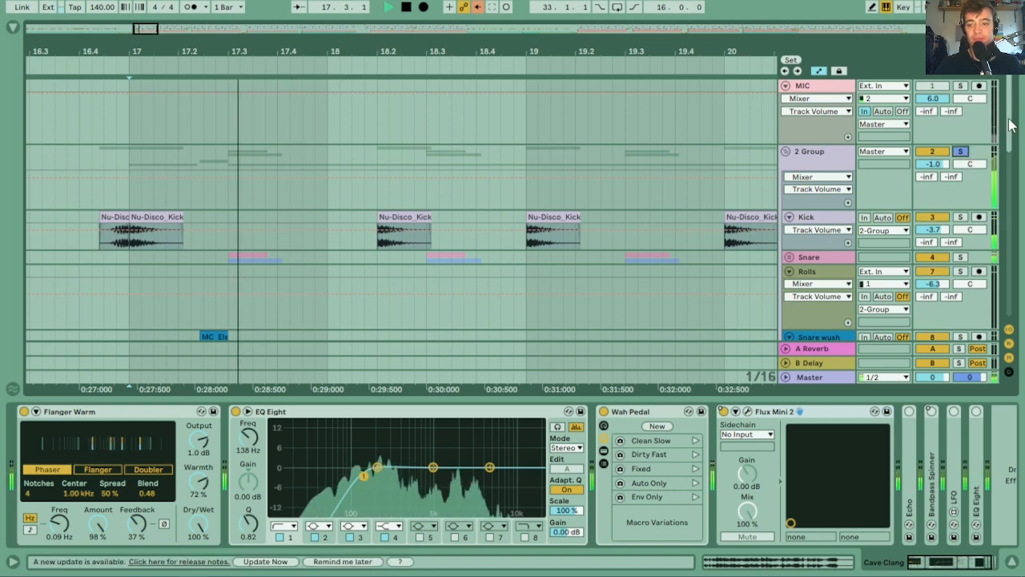
scroll(1017, 192, down, 7)
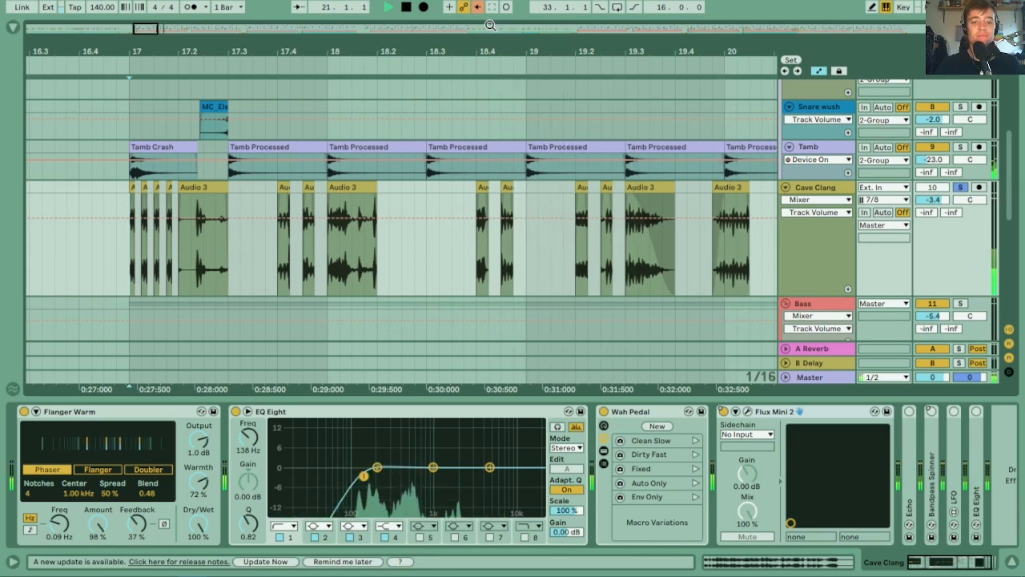
drag(433, 54, 775, 57)
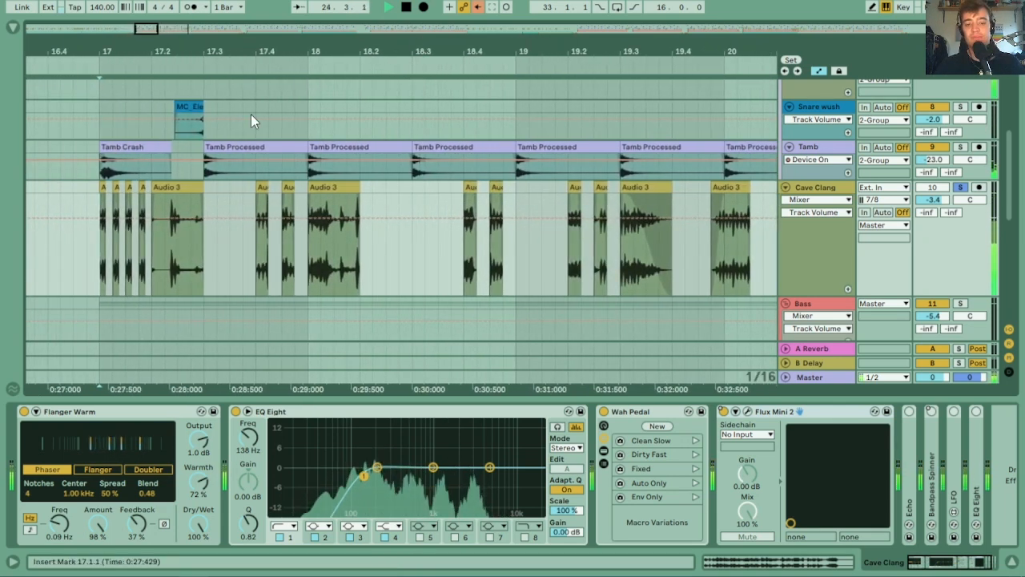
key(space)
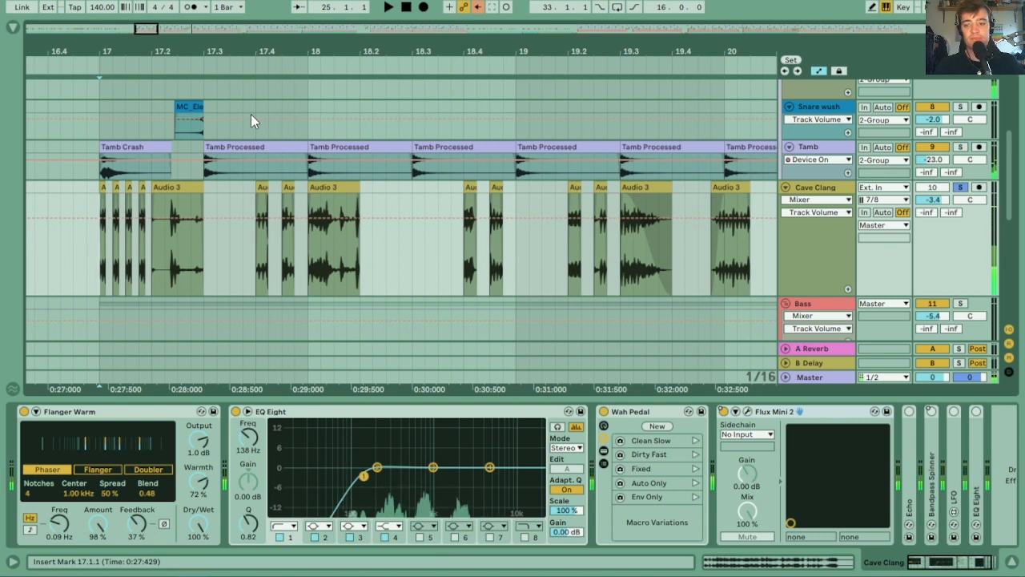
- Solo only Cave Clang, expand Echo and turn it on while playing the clips from bar 17
click(961, 189)
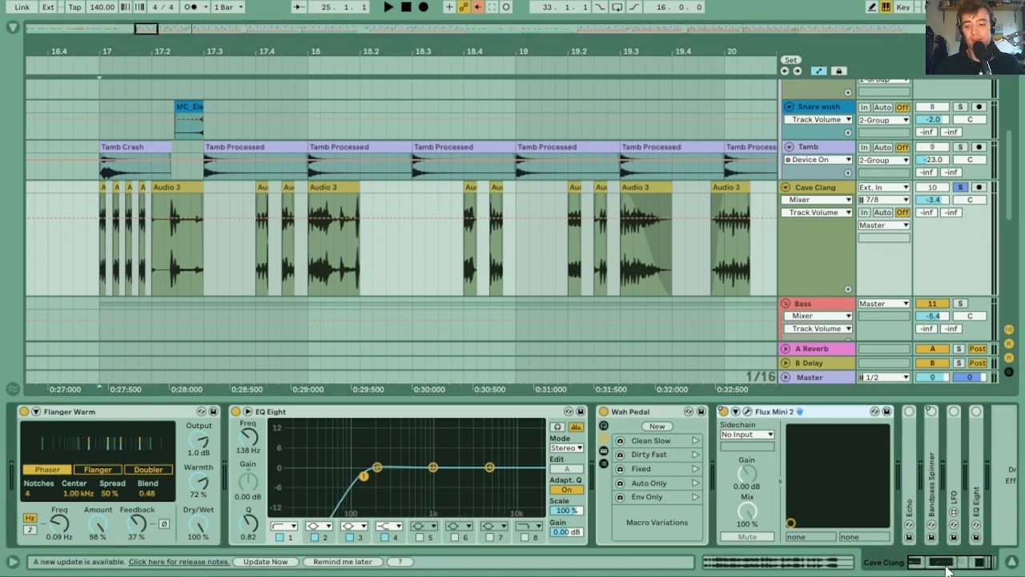
drag(944, 565, 962, 564)
double_click(862, 453)
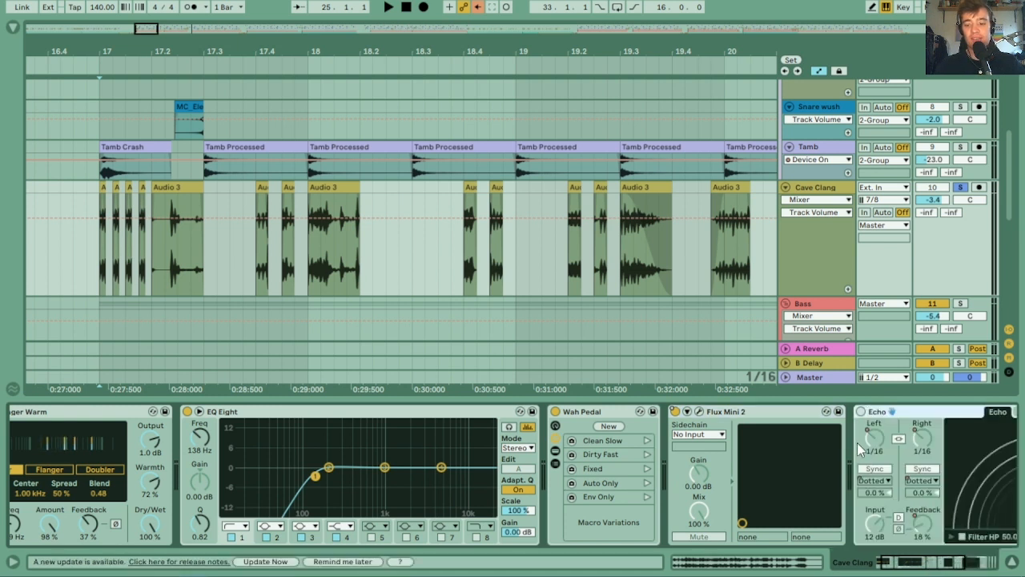
key(space)
click(862, 411)
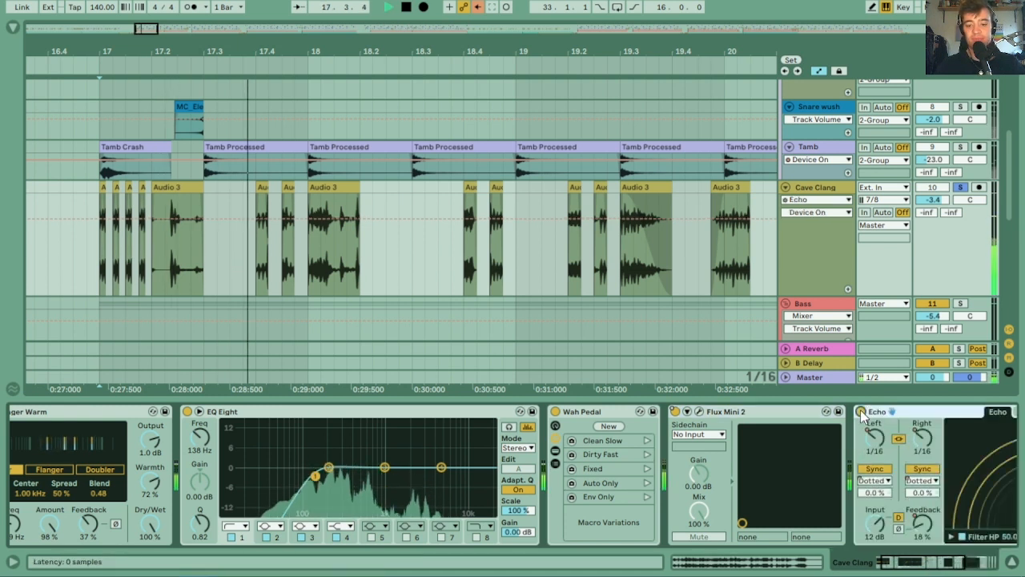
key(space)
- Bring Echo's settings into view and play the opening Cave Clang clips in short bursts to hear the delay tail
drag(918, 563, 937, 563)
click(650, 411)
key(space)
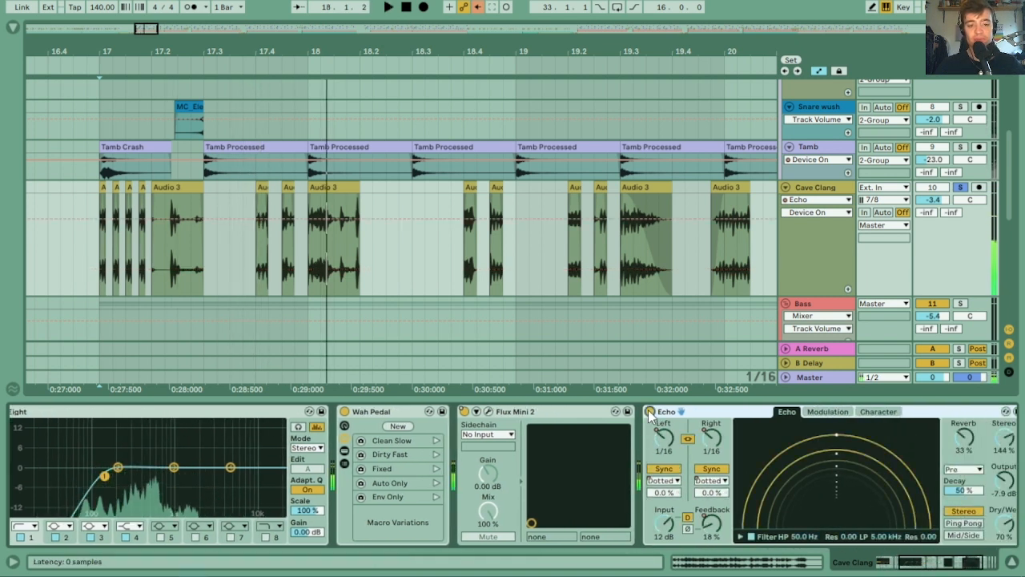
key(space)
key(space)
key(space)
key(space)
key(space)
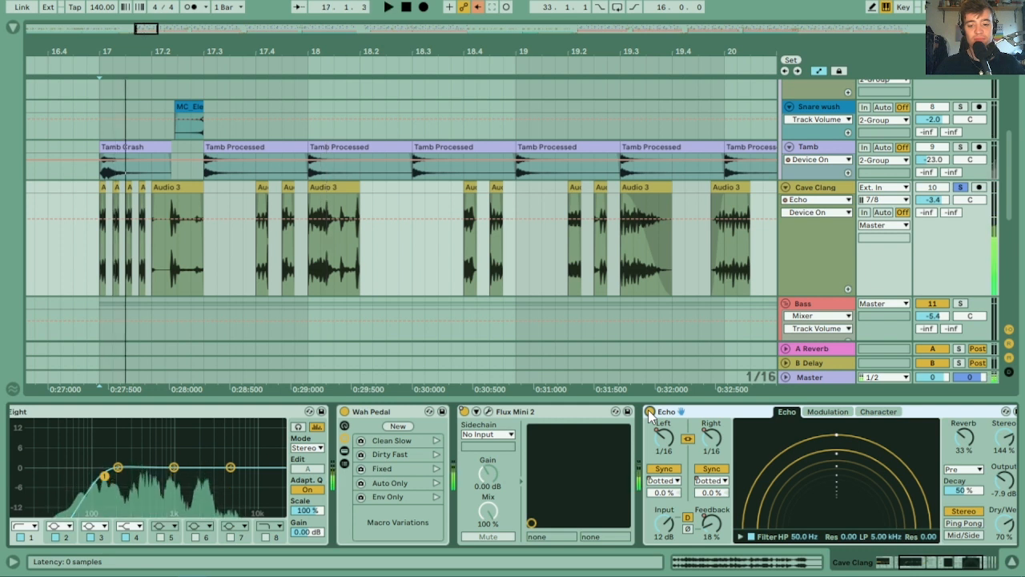
key(space)
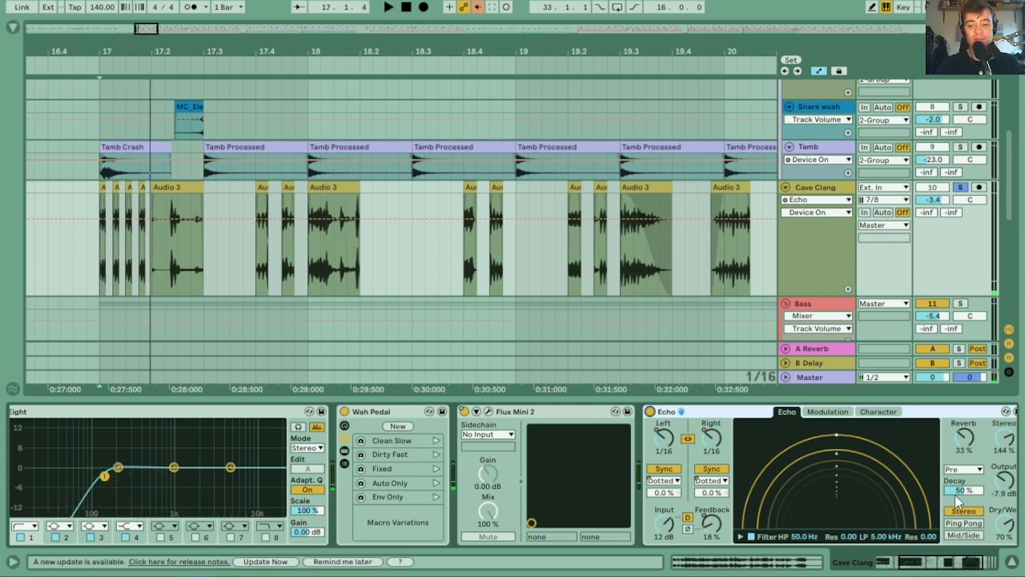
- Set Echo's Reverb to 0% and play short bursts from bar 17 to hear the delay without reverb
drag(919, 570, 945, 572)
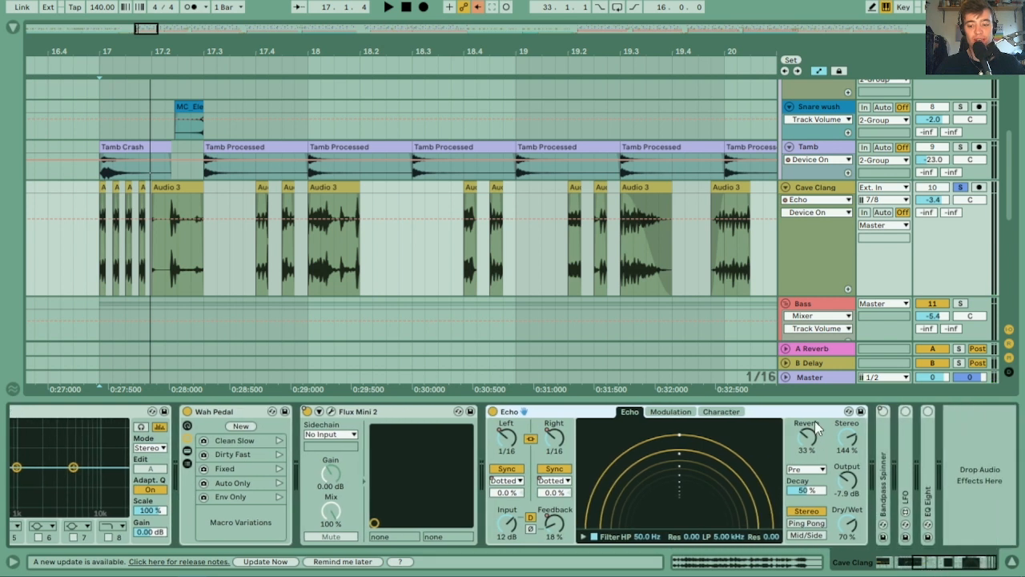
drag(808, 434, 807, 448)
key(space)
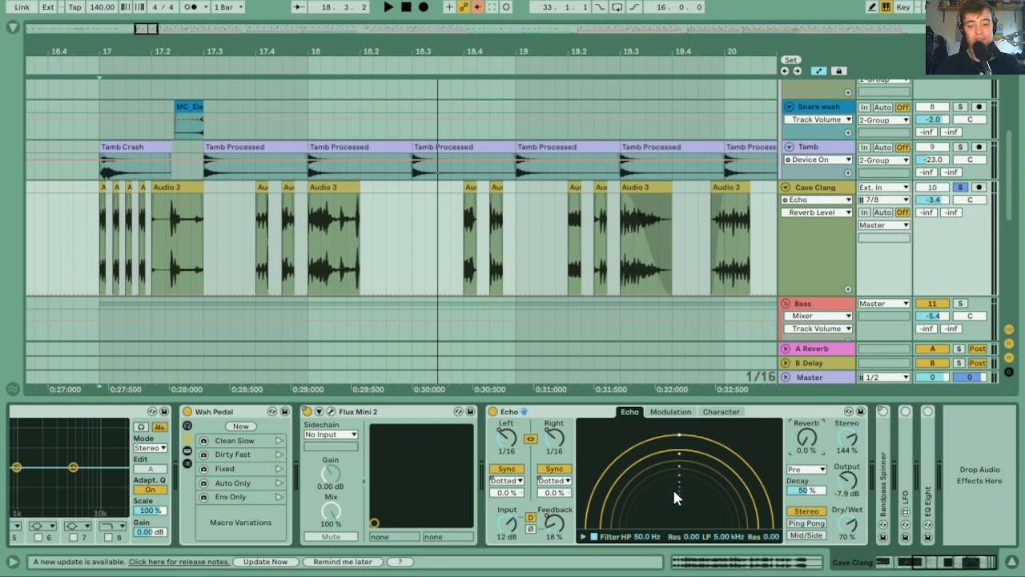
key(space)
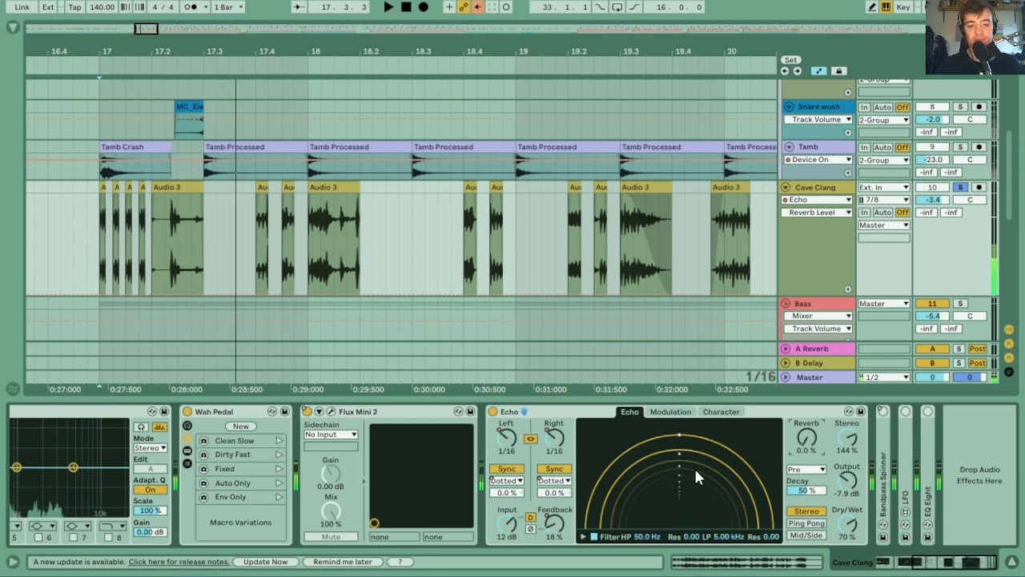
key(space)
key(space)
key(space)
key(space)
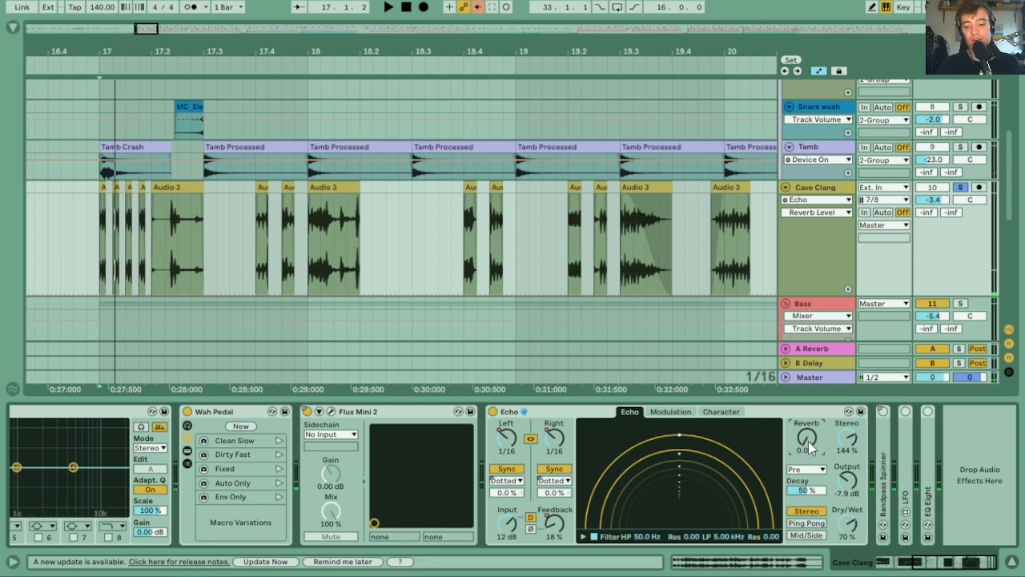
- Restore Echo's Reverb to 33% and replay the opening Cave Clang clips
key(space)
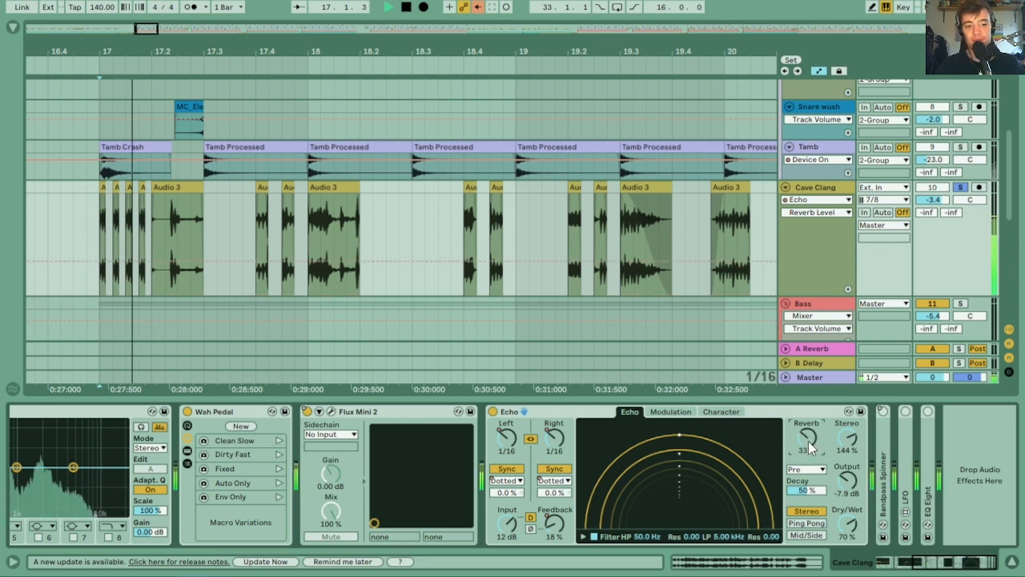
key(space)
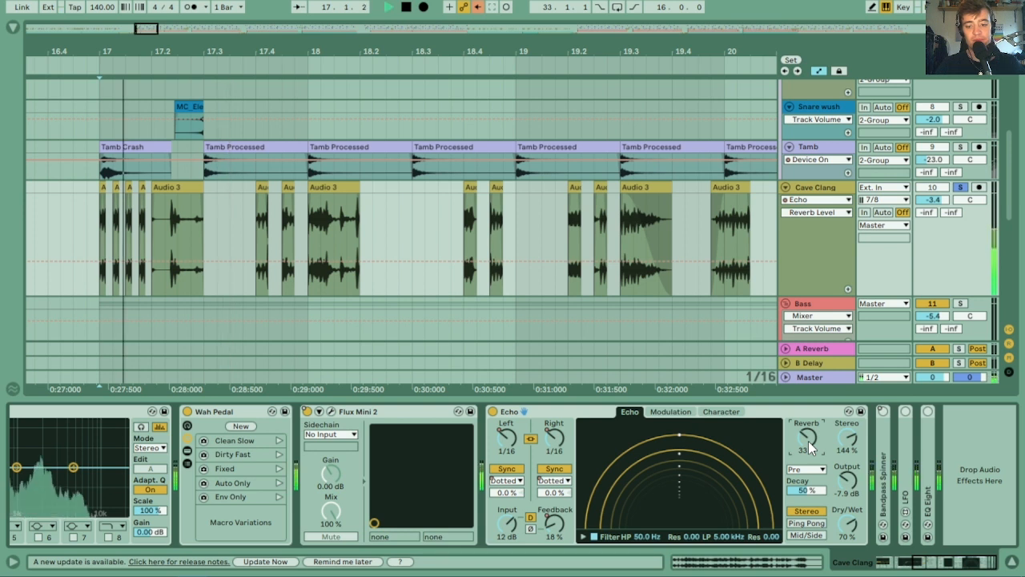
key(space)
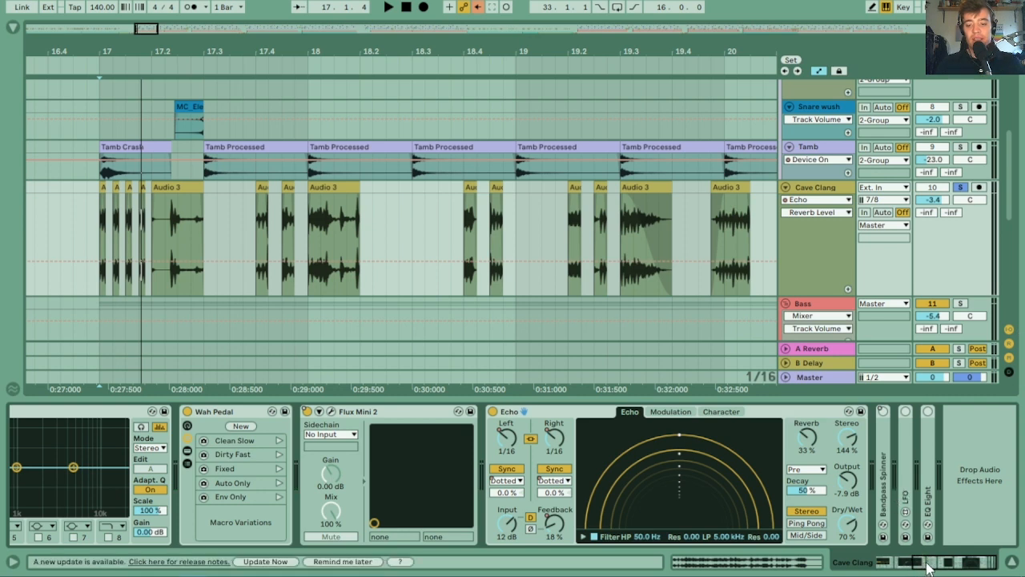
- Expand Cave Clang's Bandpass Spinner and LFO devices and bring their settings into view
double_click(888, 471)
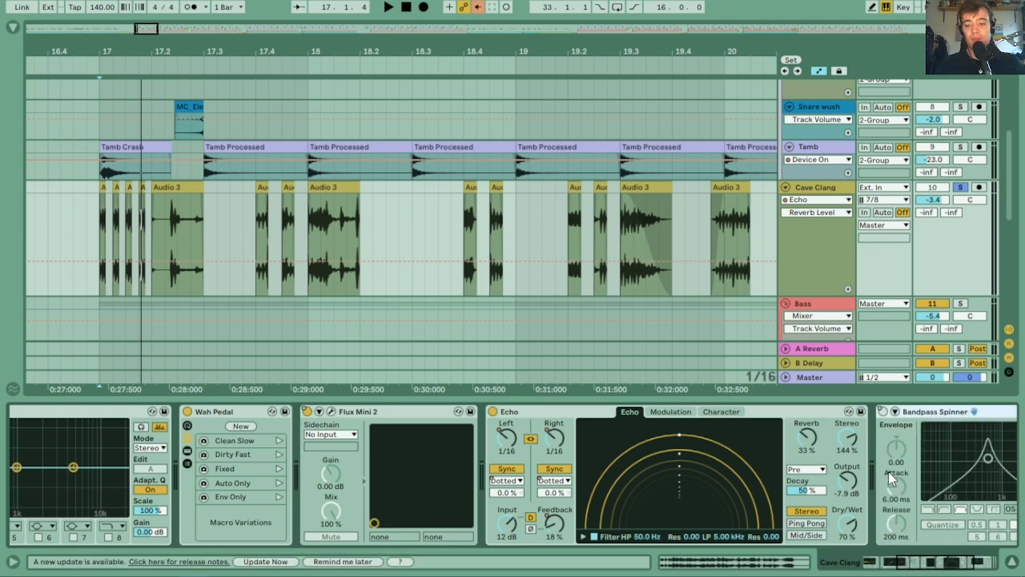
drag(919, 567, 958, 565)
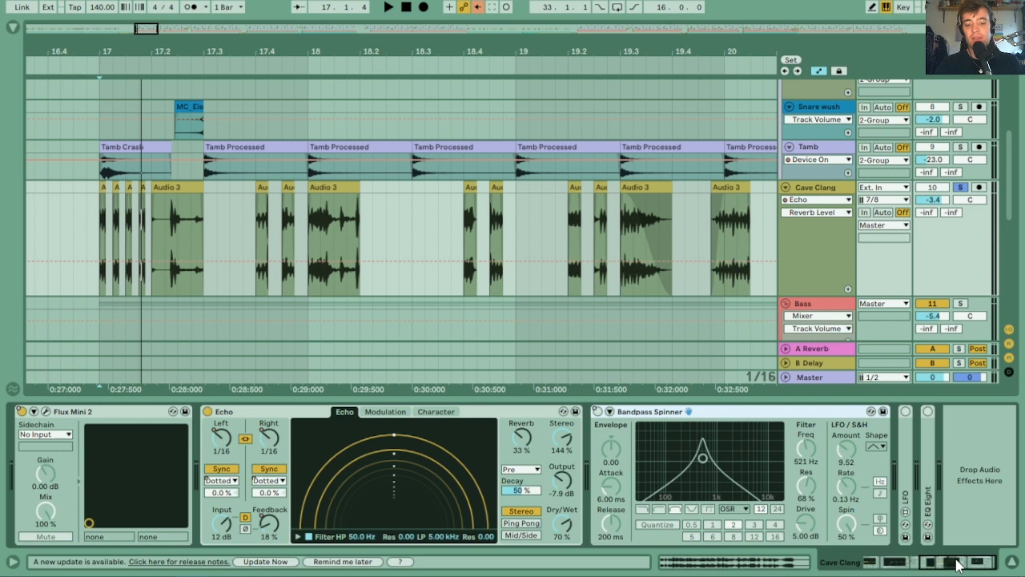
double_click(907, 471)
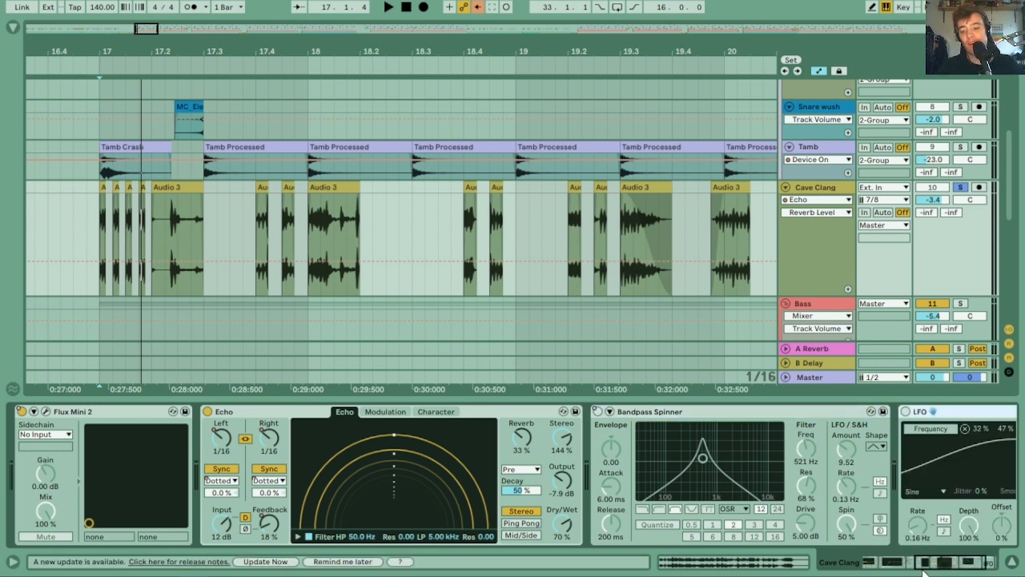
drag(935, 568, 953, 569)
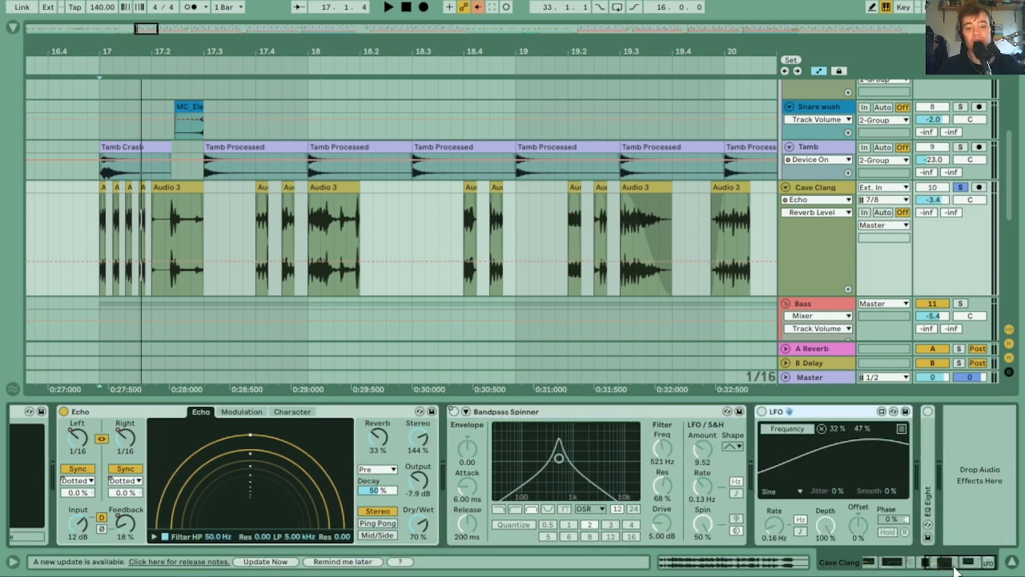
- Play the soloed Cave Clang clips from bar 17 and turn on Bandpass Spinner during playback
click(454, 417)
key(space)
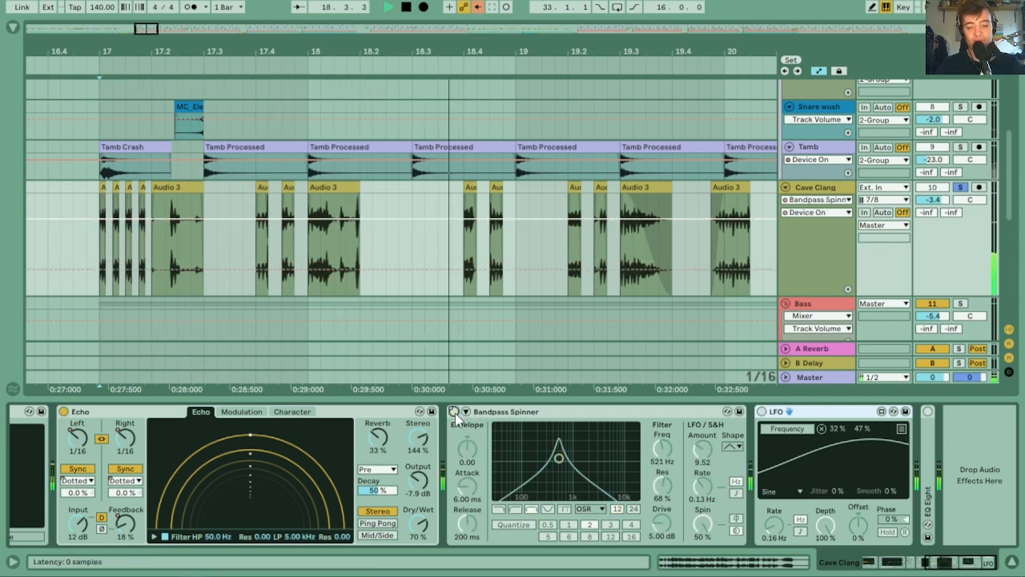
click(455, 413)
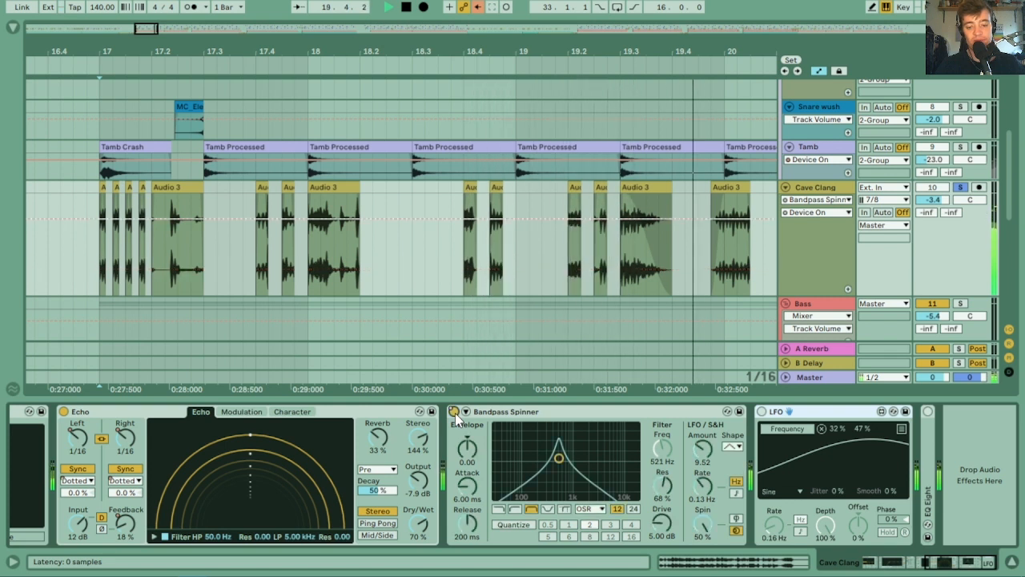
key(space)
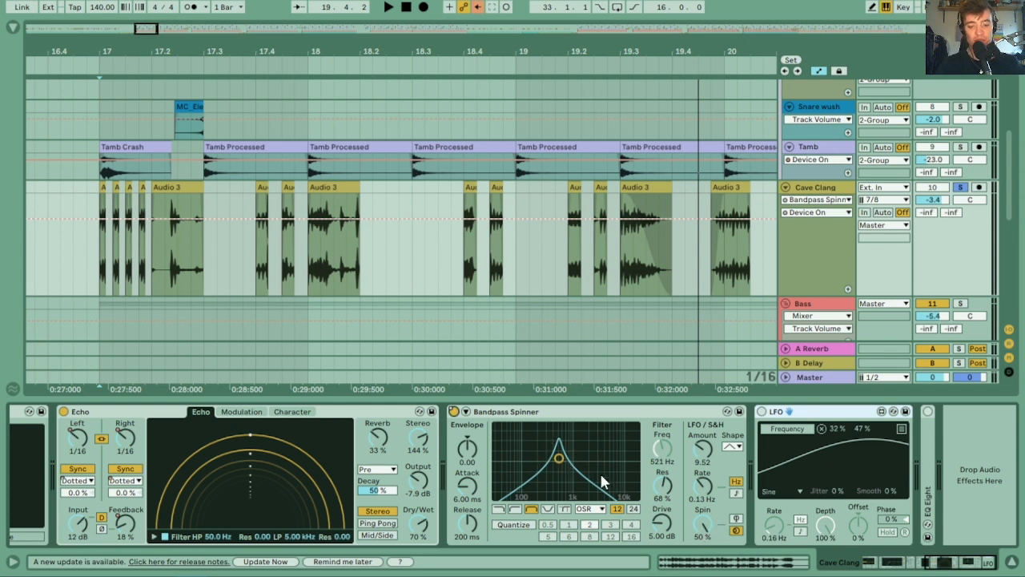
- Turn on the LFO that modulates Bandpass Spinner's frequency and play Cave Clang from bar 17
click(761, 412)
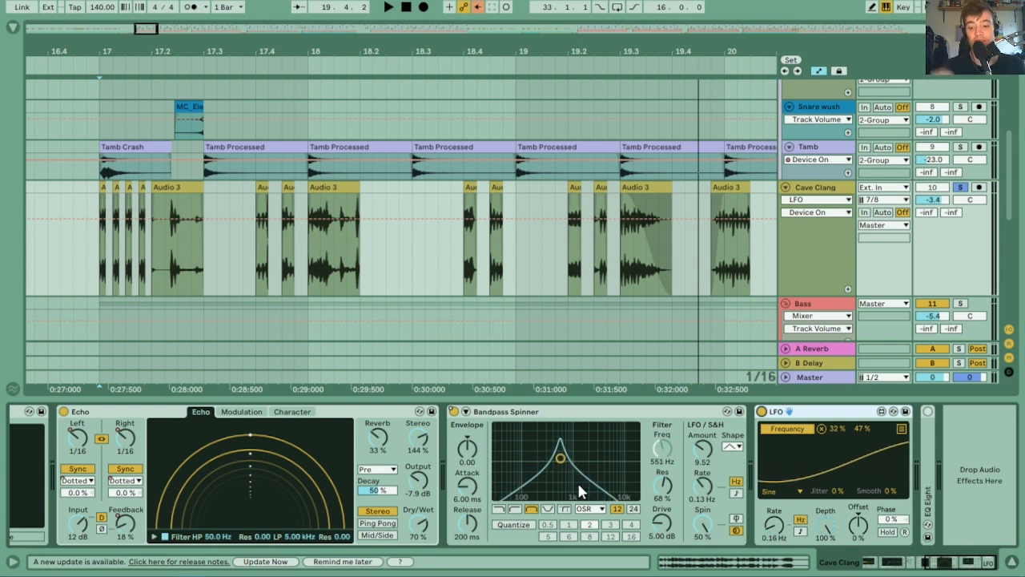
key(space)
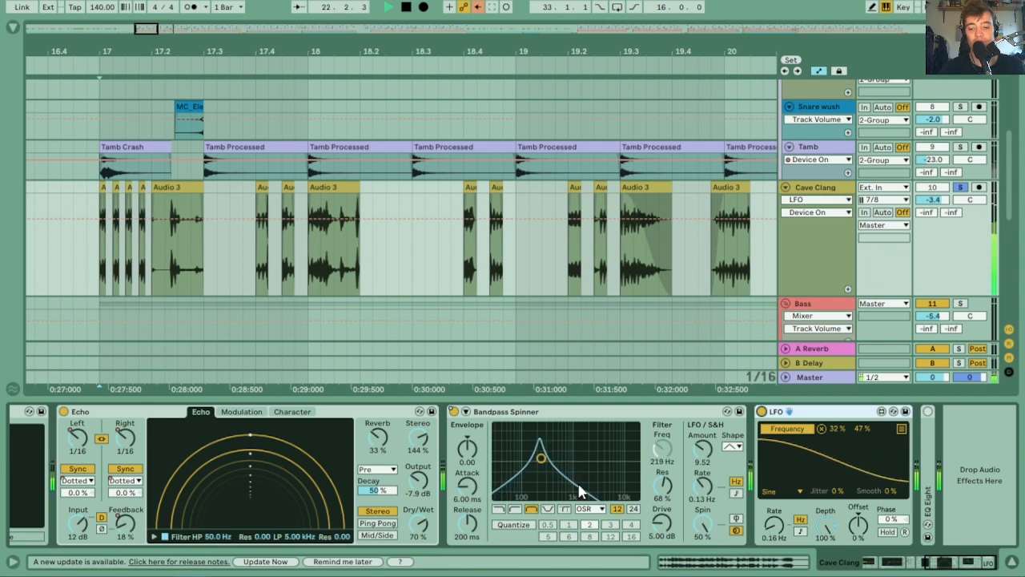
key(space)
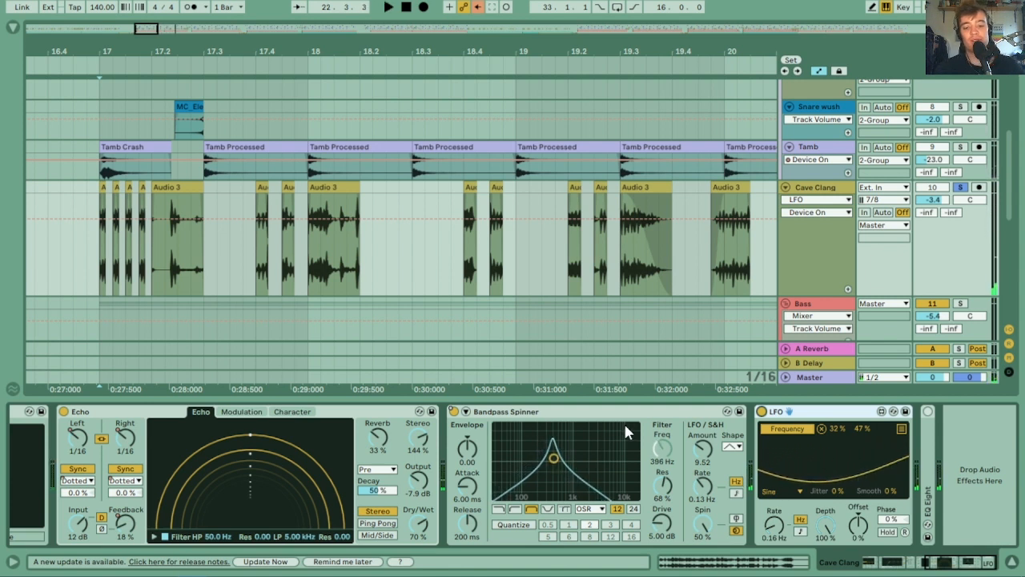
- Try Bandpass Spinner ahead of Echo in the chain, play the clips from bar 17, and undo the reordering
drag(632, 411, 75, 435)
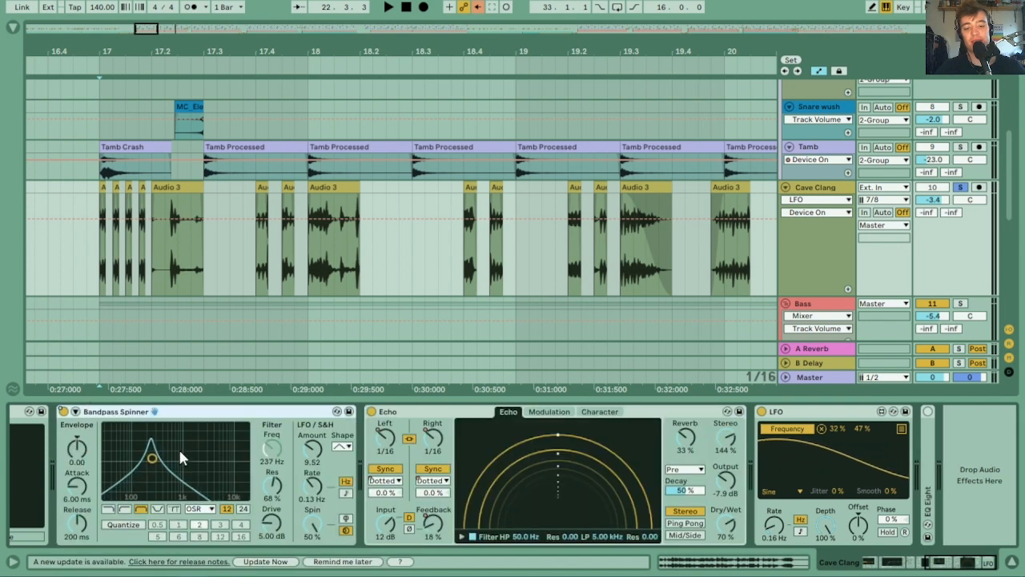
key(space)
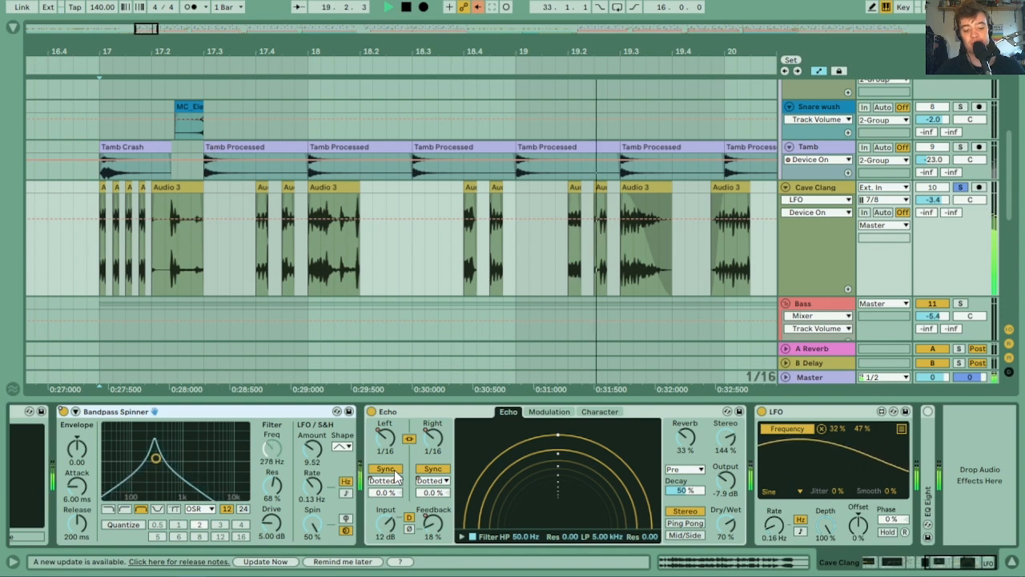
key(space)
key(ctrl+z)
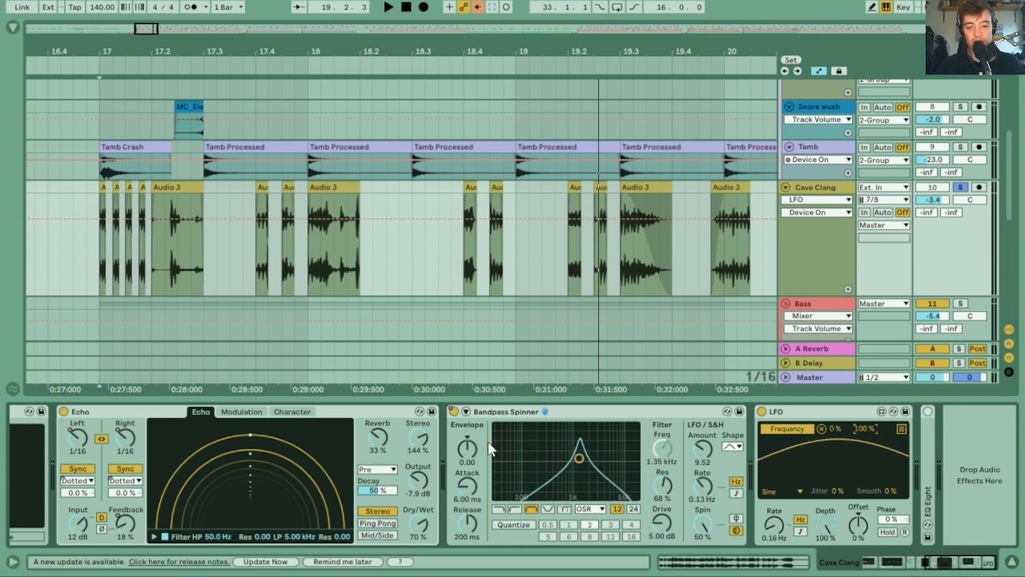
- Unsolo Cave Clang, play the full mix from bar 17, and set the LFO's mapping range to 32–47%
click(962, 189)
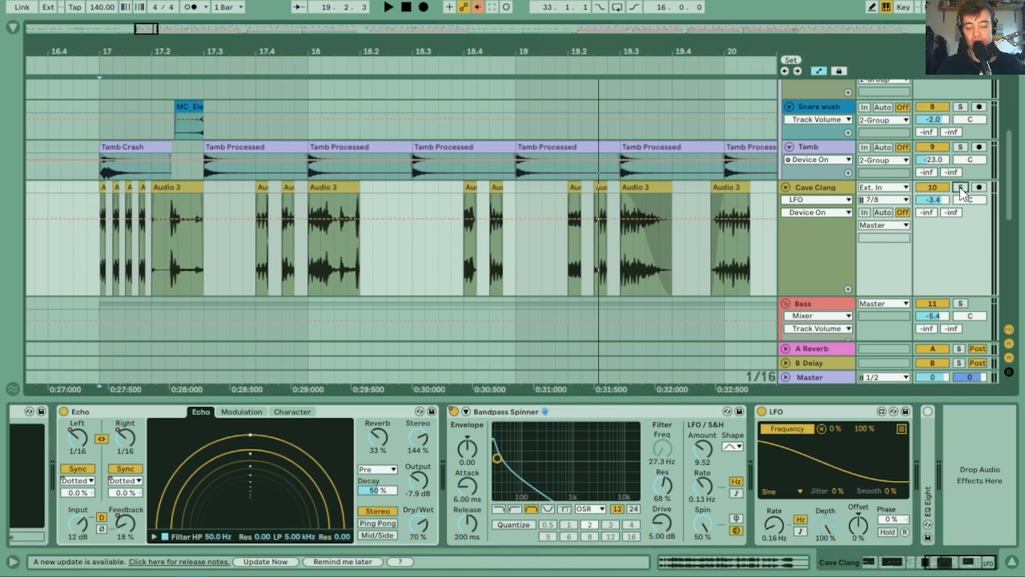
key(space)
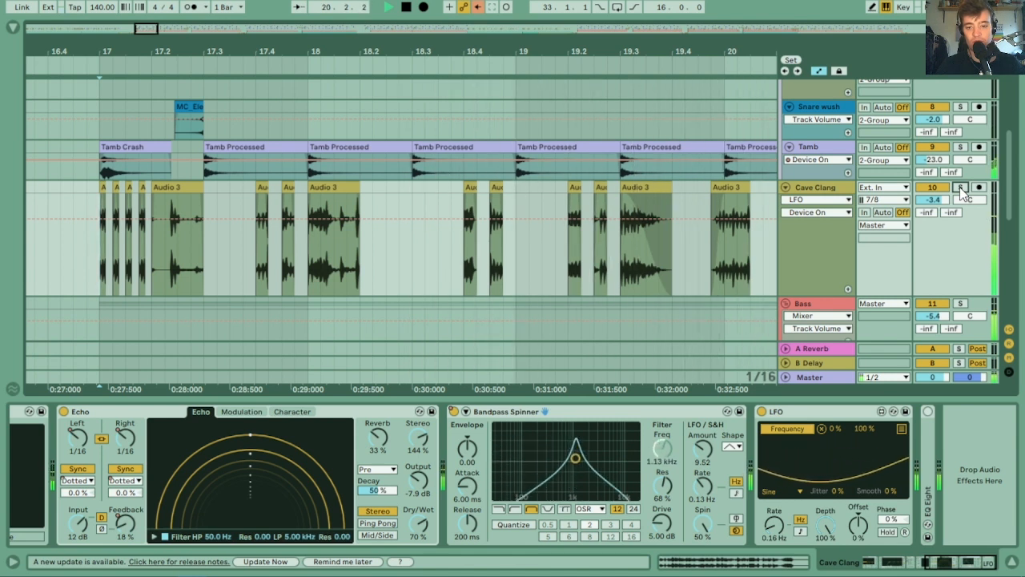
key(space)
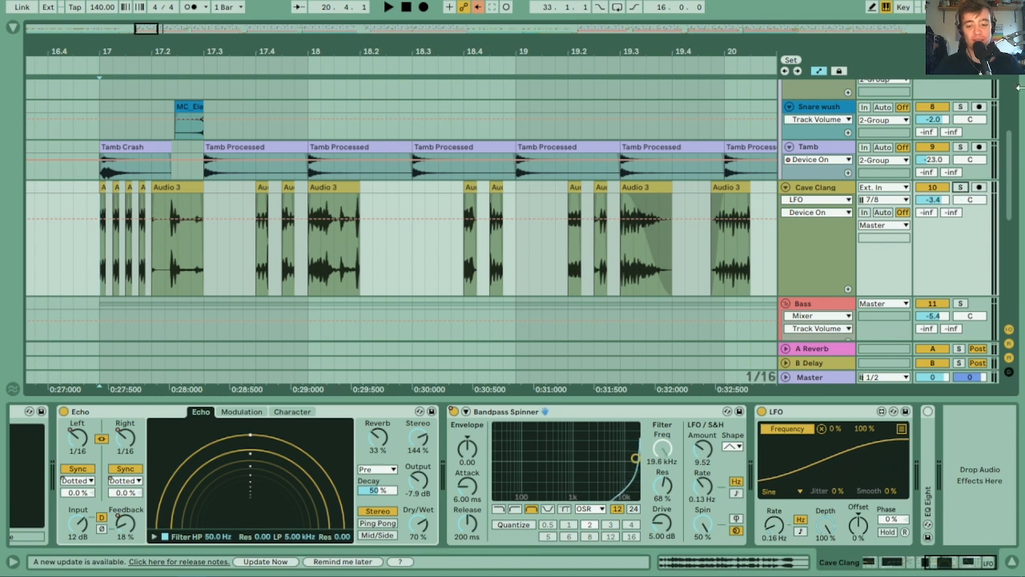
drag(825, 427, 832, 428)
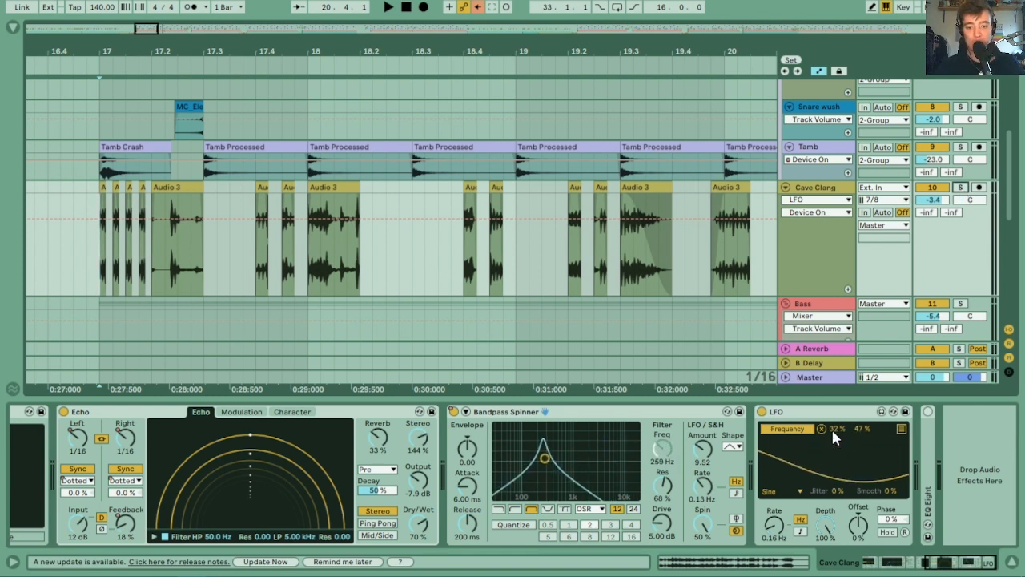
- Expand the chain's final EQ Eight, turn it on while the mix plays from bar 17, and replay Cave Clang soloed
key(space)
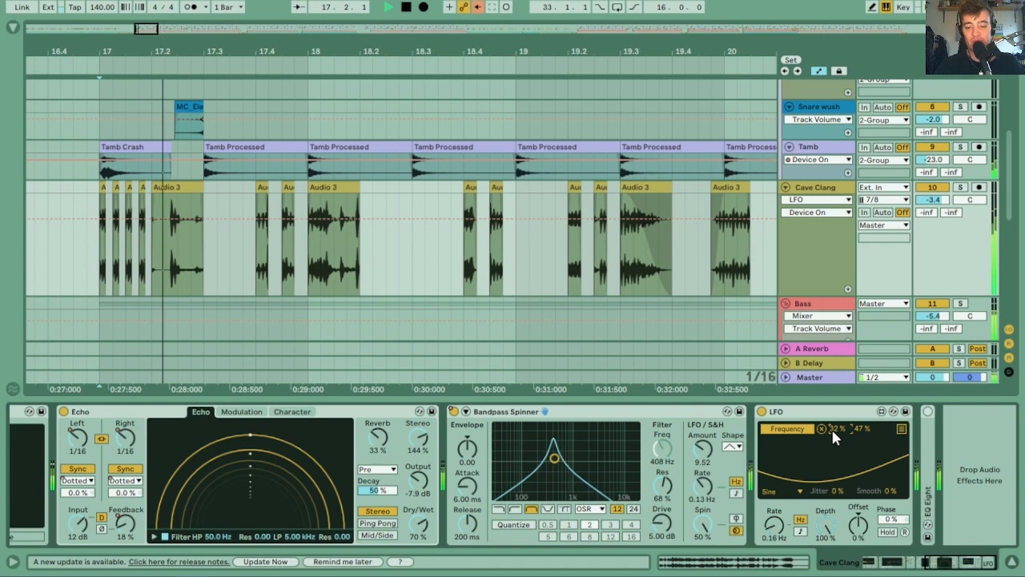
double_click(932, 455)
drag(942, 563, 963, 562)
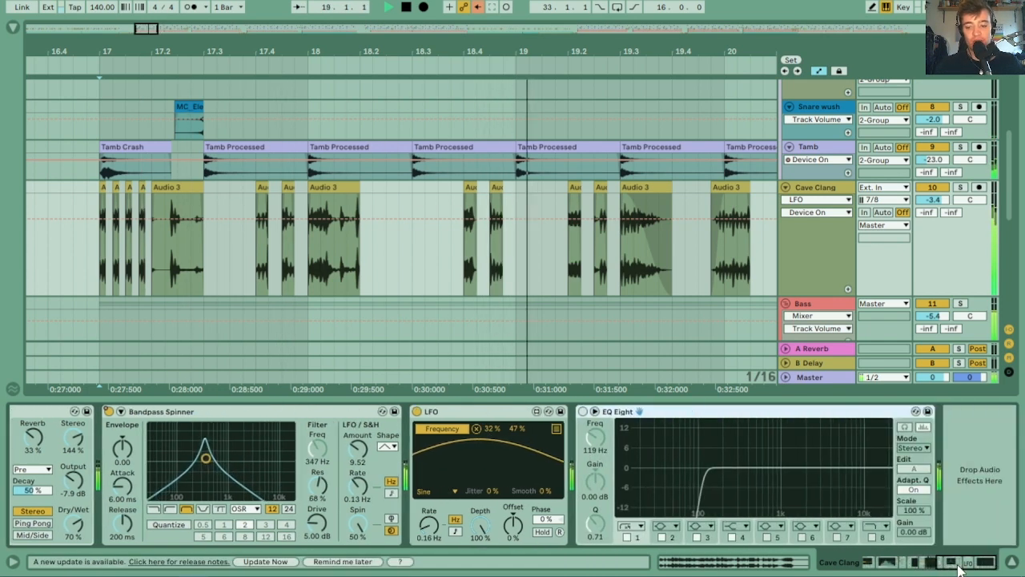
click(583, 411)
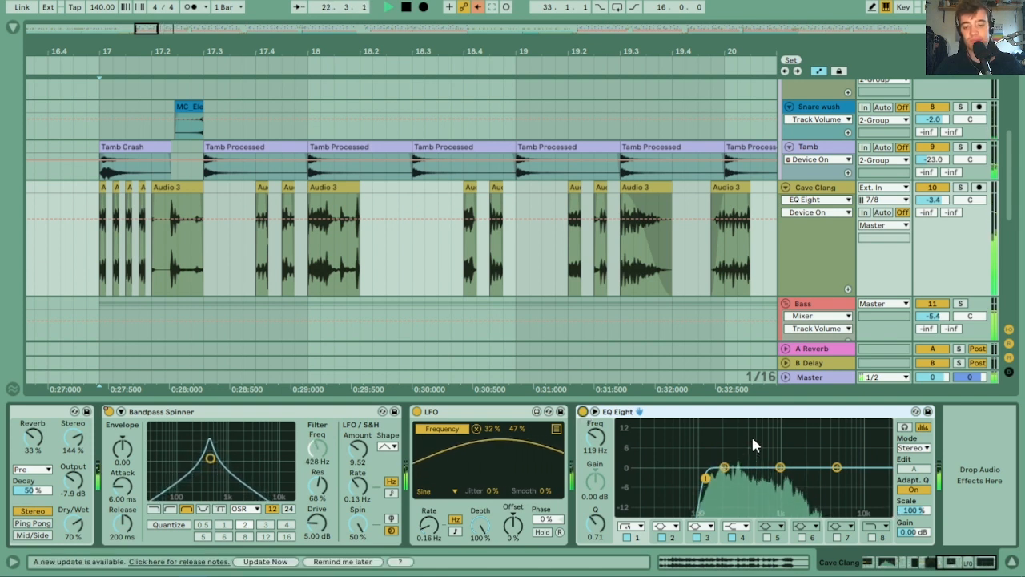
key(space)
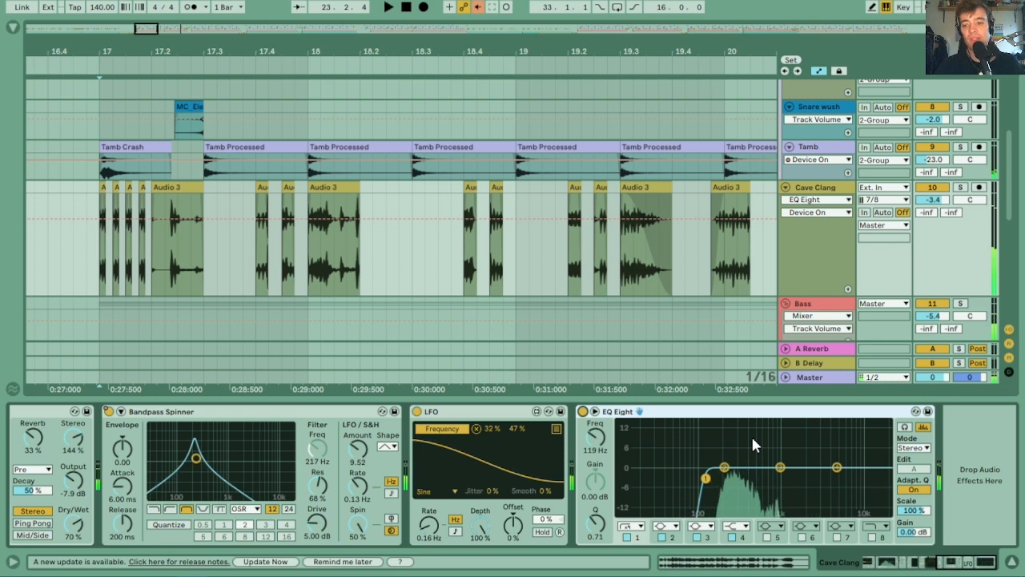
click(961, 187)
key(space)
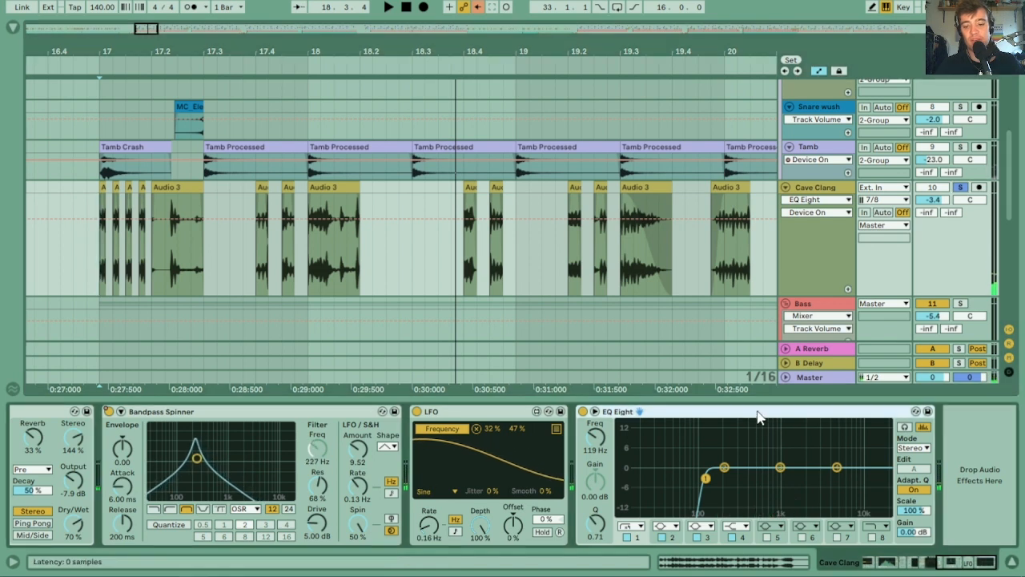
- Group Cave Clang's devices from Flanger Warm through the final EQ Eight into one Audio Effect Rack
drag(971, 562, 816, 549)
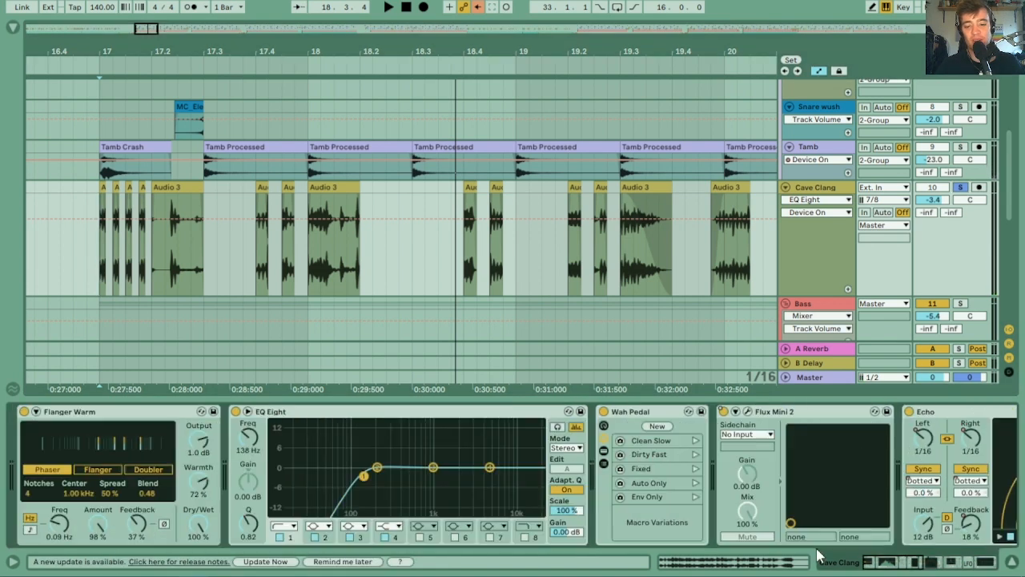
shift+click(147, 415)
key(ctrl+g)
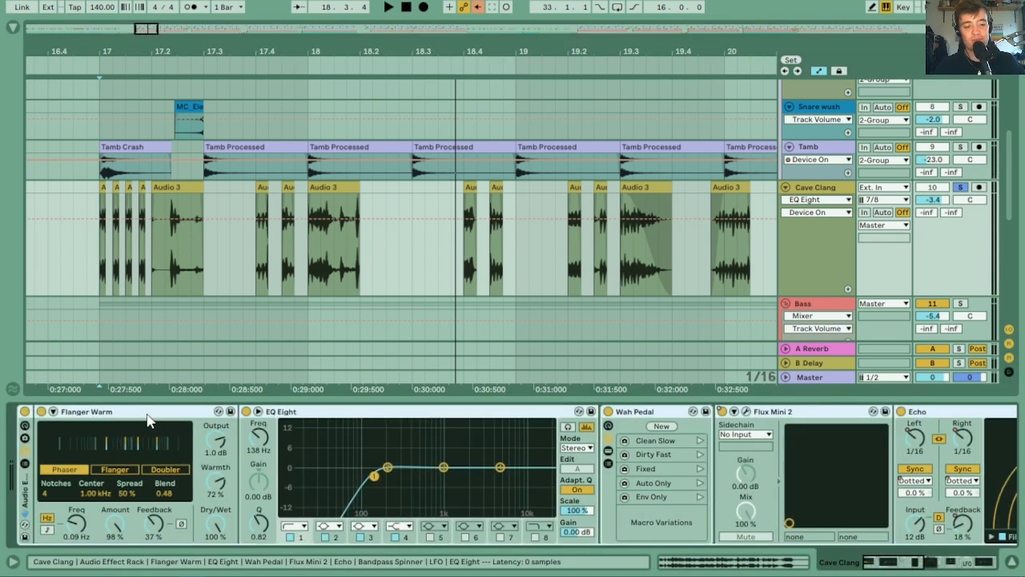
- Compare Cave Clang from bar 17 with the whole effect rack bypassed and with it switched back on
key(space)
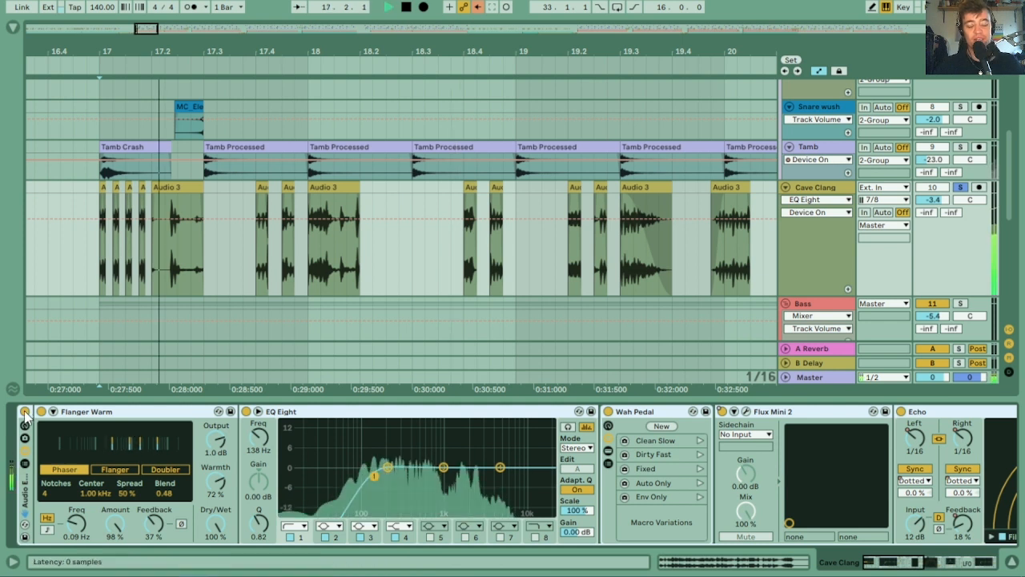
click(25, 412)
key(space)
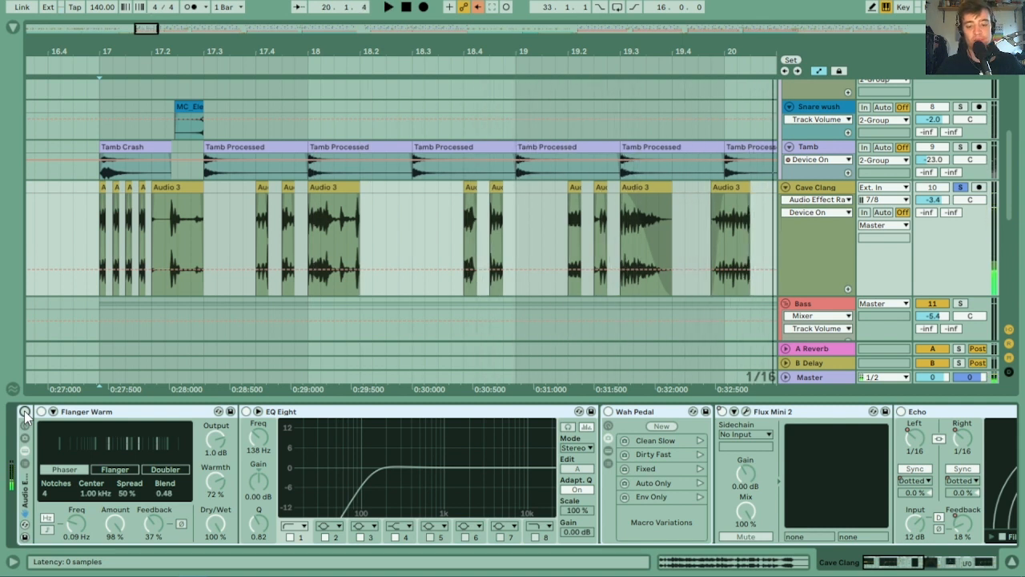
click(25, 412)
key(space)
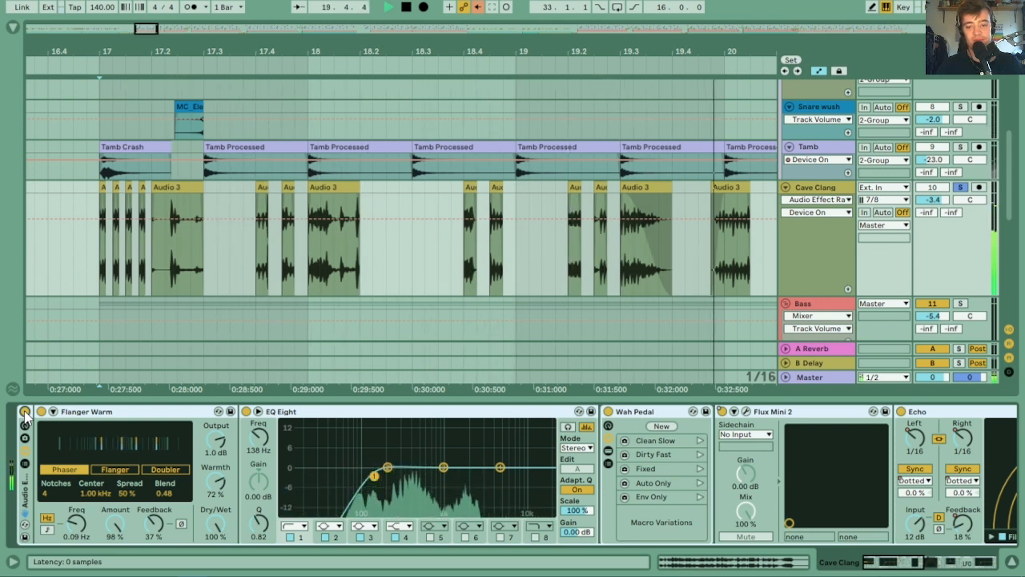
key(space)
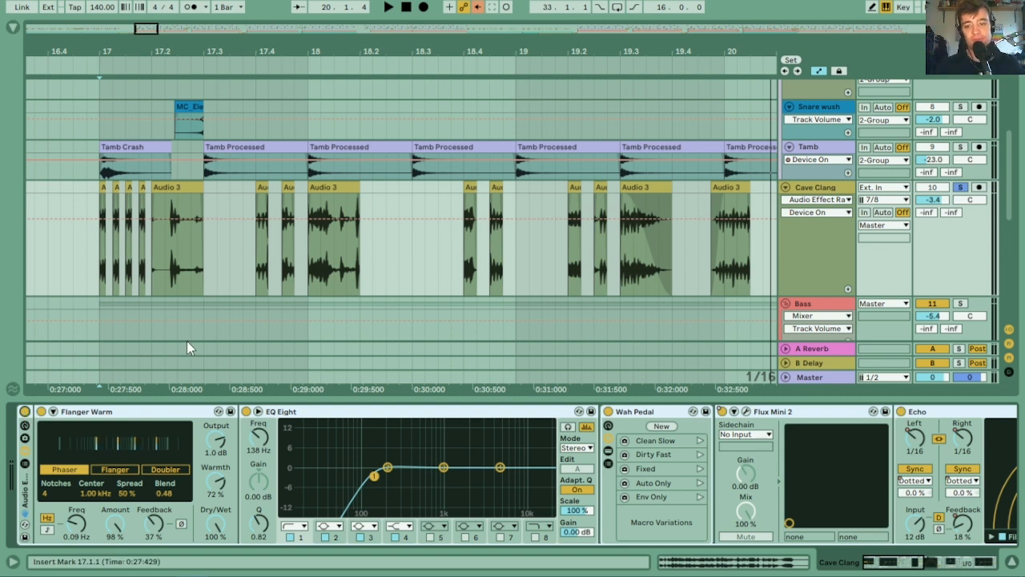
- Fold 2 Group, delete every track below it from Cave Clang to track 19, and play the remaining drums from bar 17
click(960, 188)
drag(1011, 191, 1019, 77)
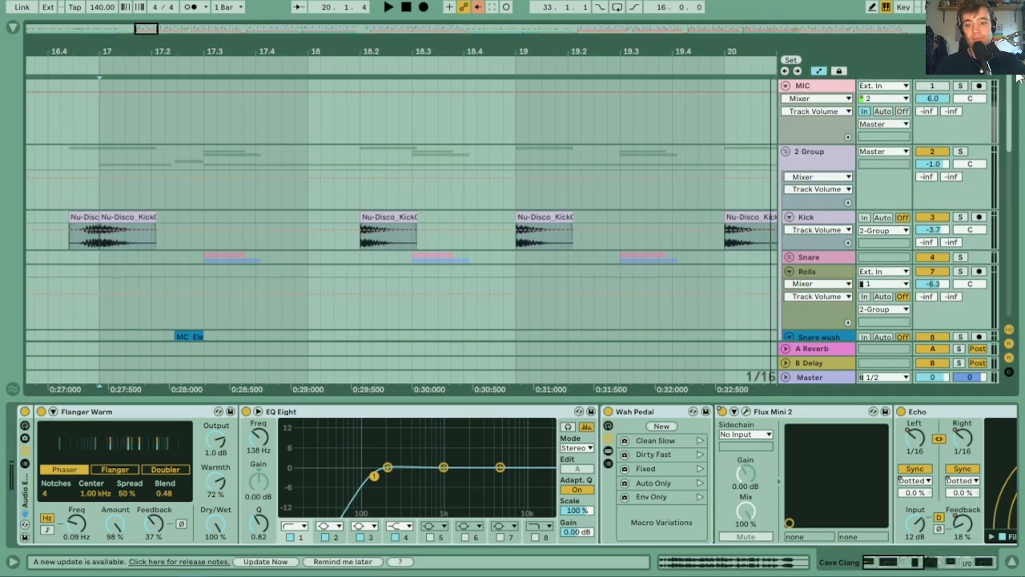
click(785, 151)
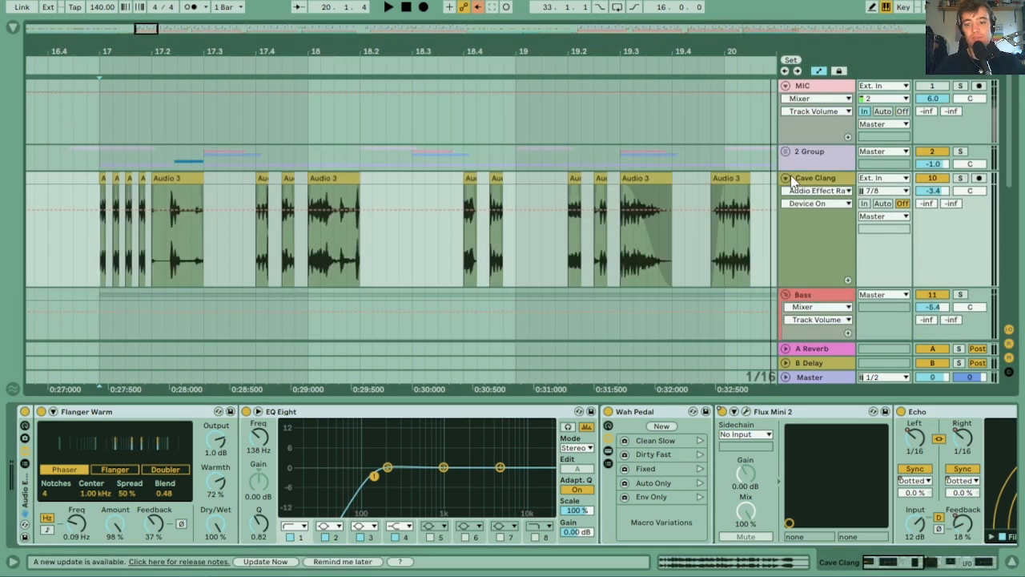
drag(1014, 156, 1006, 340)
click(828, 264)
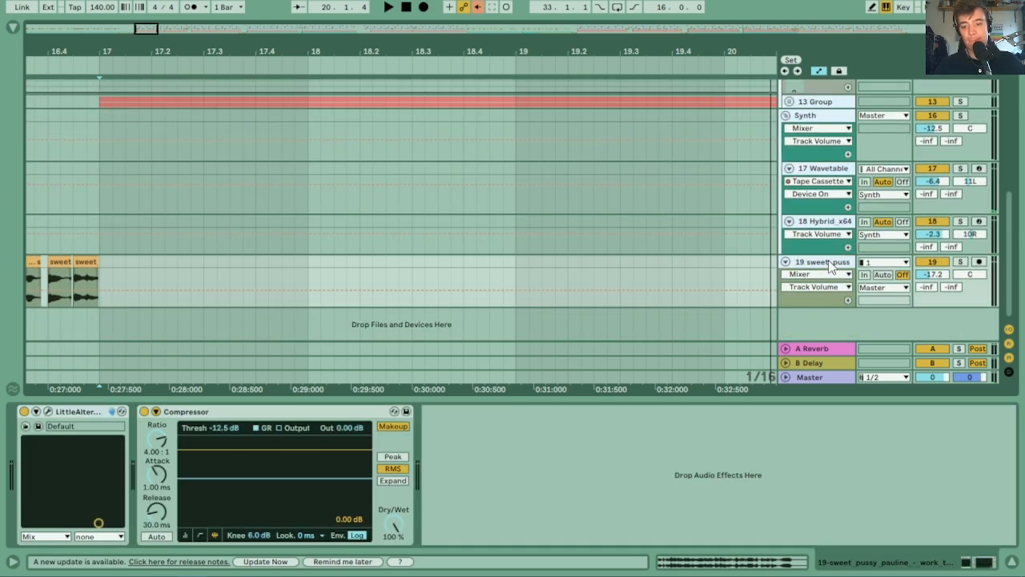
key(ctrl+g)
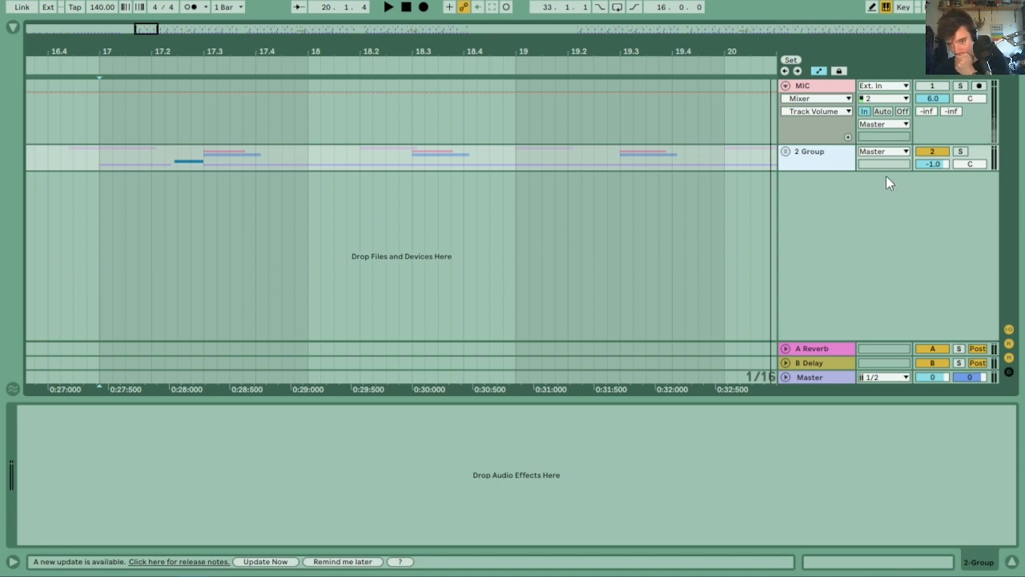
key(space)
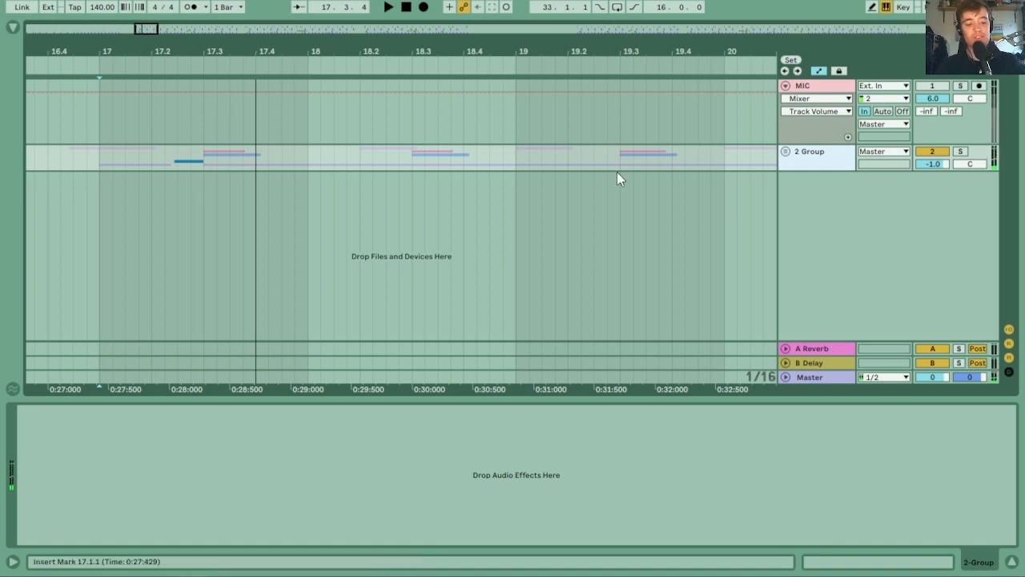
- Switch to Session View and open the Samples category in the browser
key(Tab)
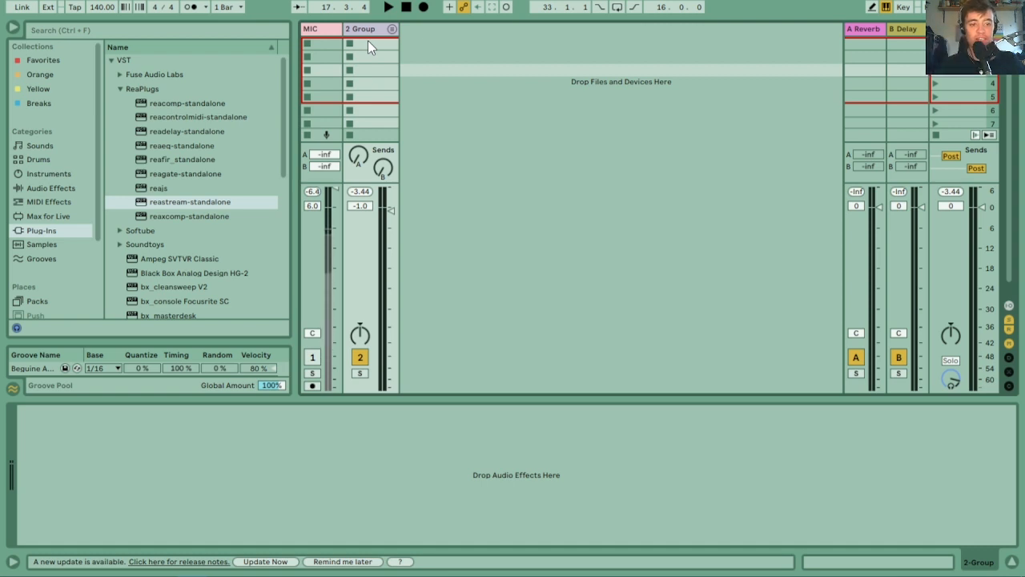
mouse_move(102, 165)
mouse_down()
mouse_move(97, 247)
mouse_move(104, 157)
mouse_up()
click(43, 244)
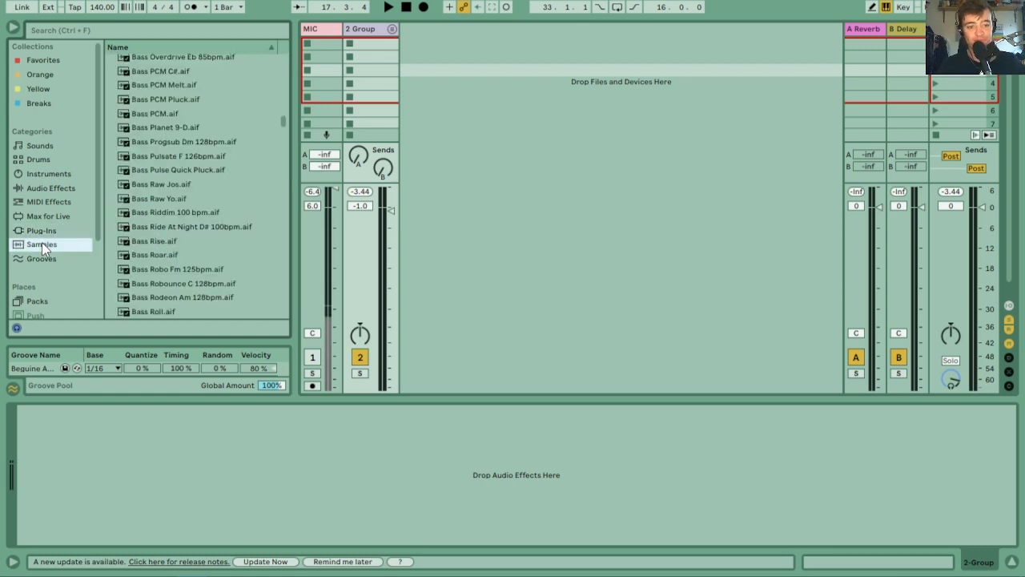
- Search the samples for "amb" and audition the results from the Ambient Encounters files down to Church Organ Ambient.aif
click(153, 30)
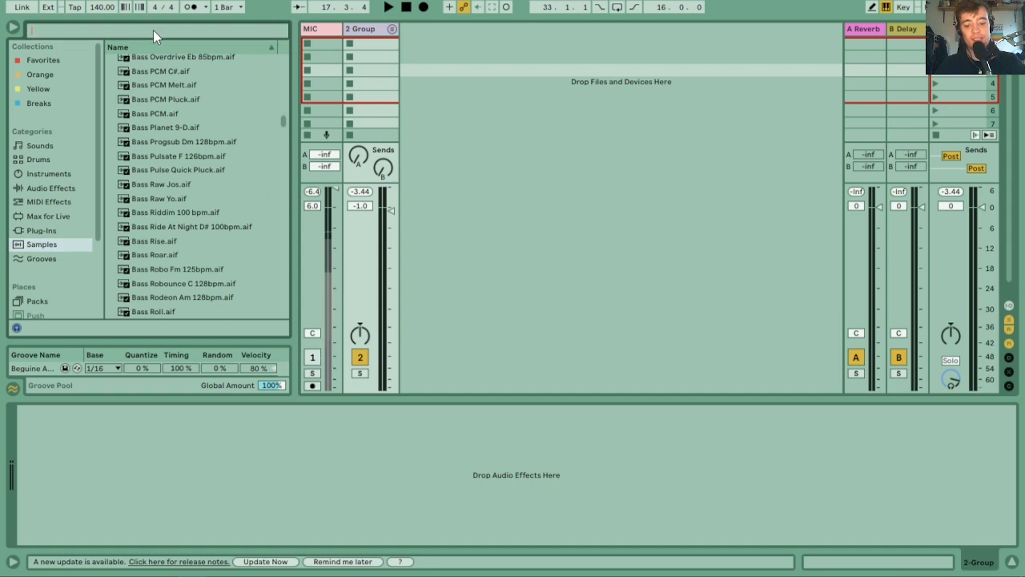
text(amb)
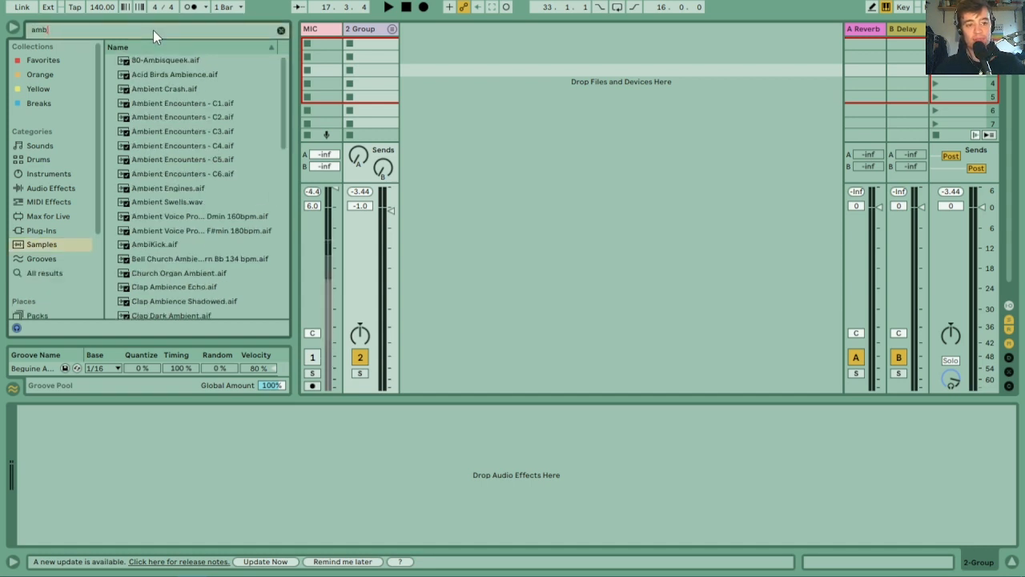
click(176, 118)
key(Down)
key(Down)
key(Down)
key(Down)
key(Down)
key(Down)
key(Down)
key(Down)
key(Down)
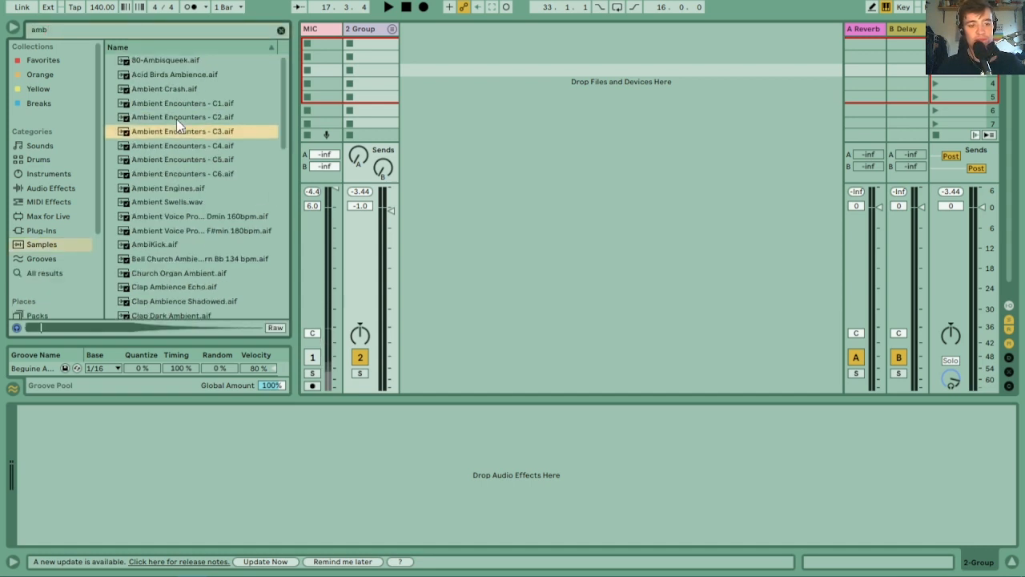
key(Up)
key(Up)
key(Up)
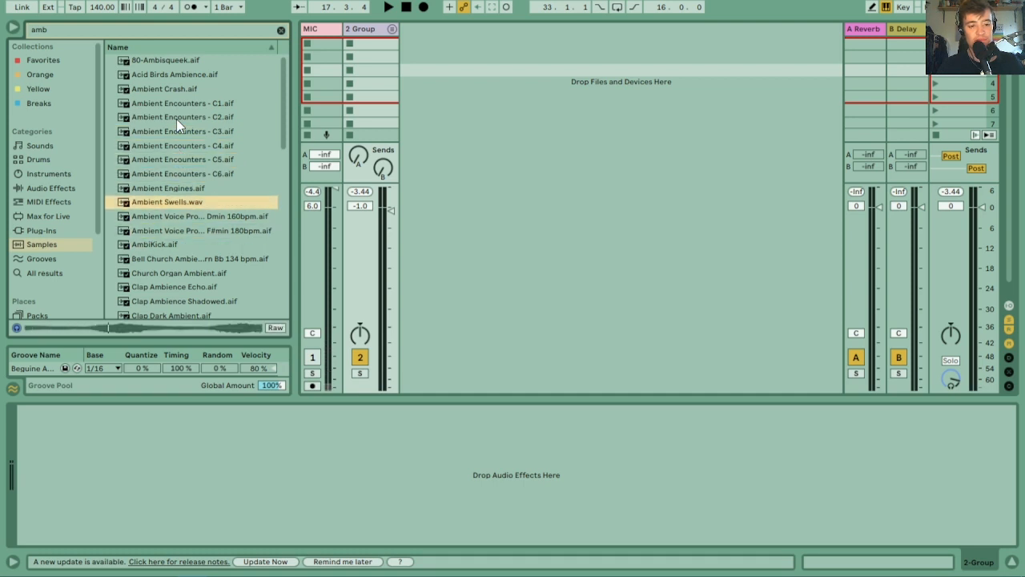
key(Down)
key(Down)
key(Down)
key(Down)
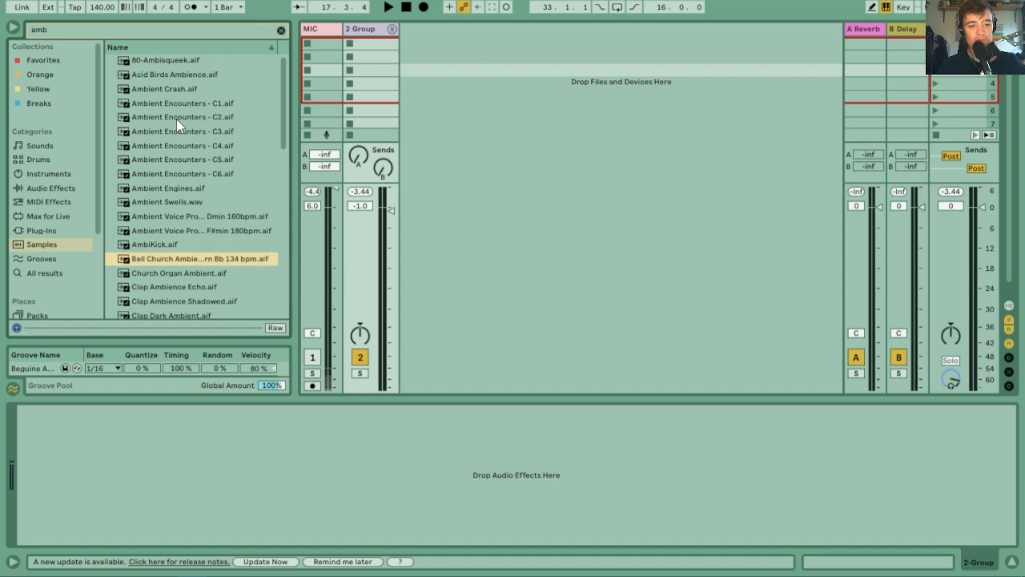
key(Down)
key(Down)
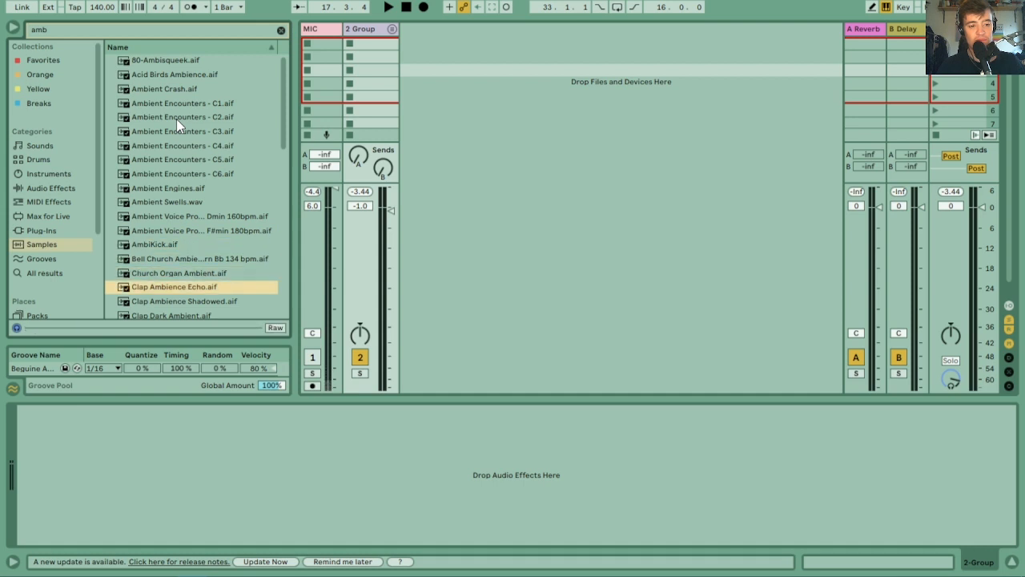
key(Up)
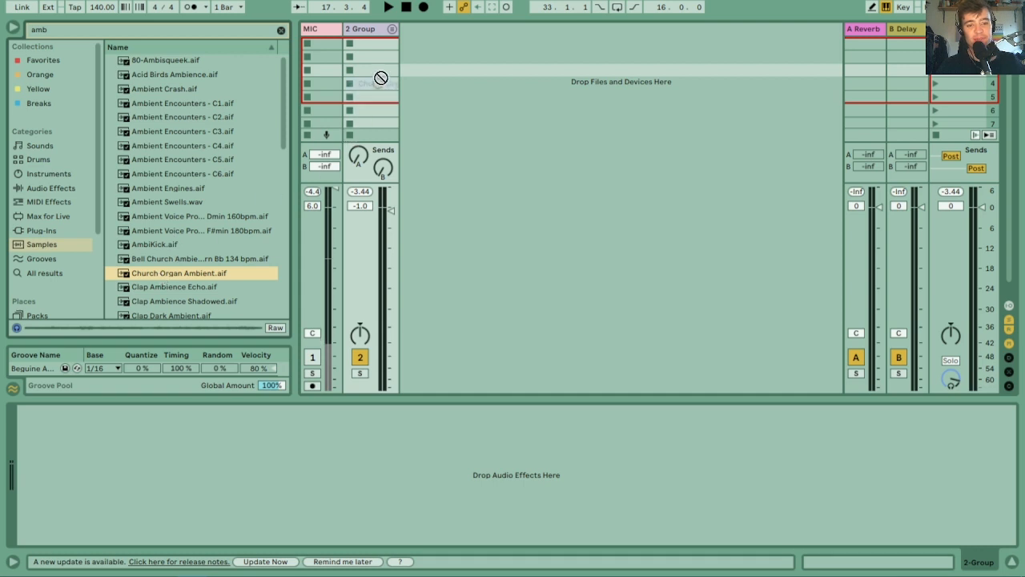
- Add Church Organ Ambient.aif as a clip on a new audio track beside 2 Group and play it with the drums
drag(428, 44, 429, 44)
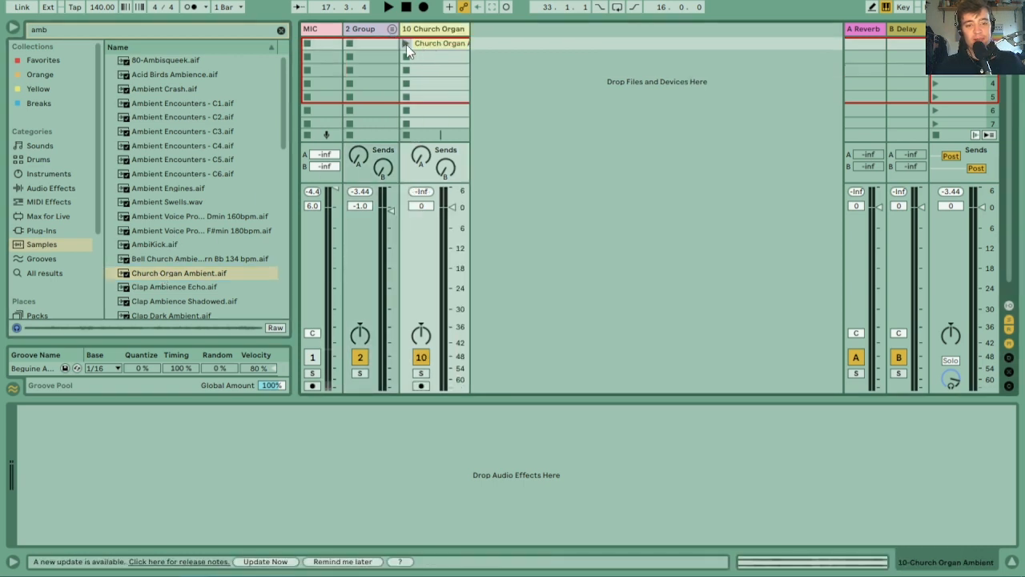
click(406, 44)
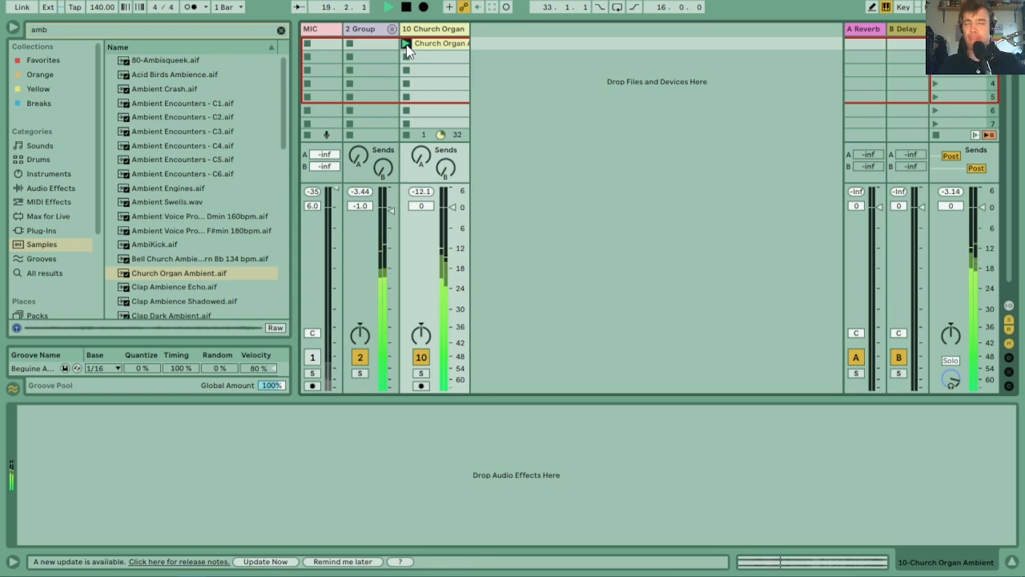
key(space)
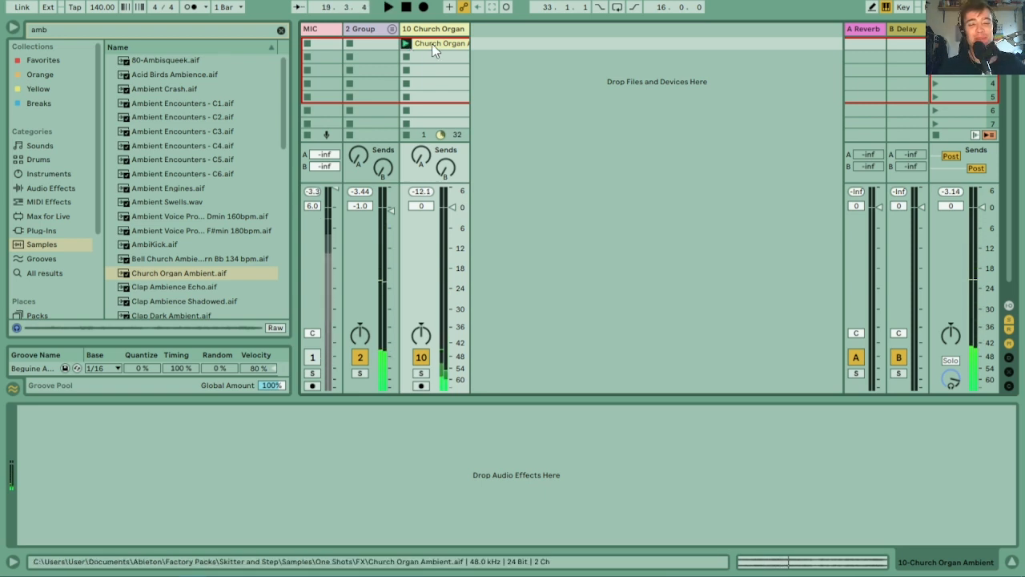
- Set the Church Organ Ambient clip's warp mode to Beats, preserving 1/4 divisions with transient looping off and clip looping disabled
double_click(432, 43)
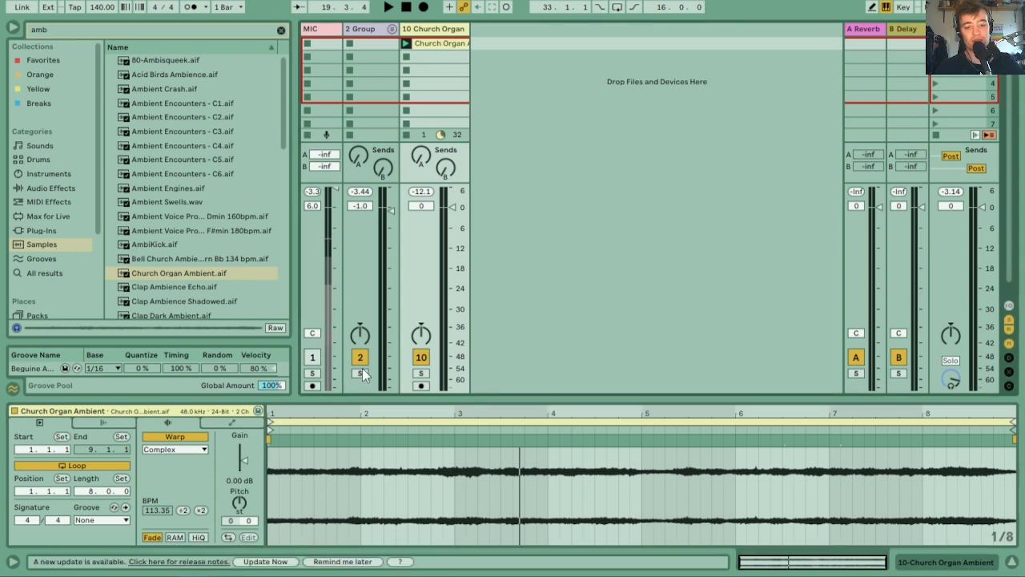
click(181, 437)
click(181, 451)
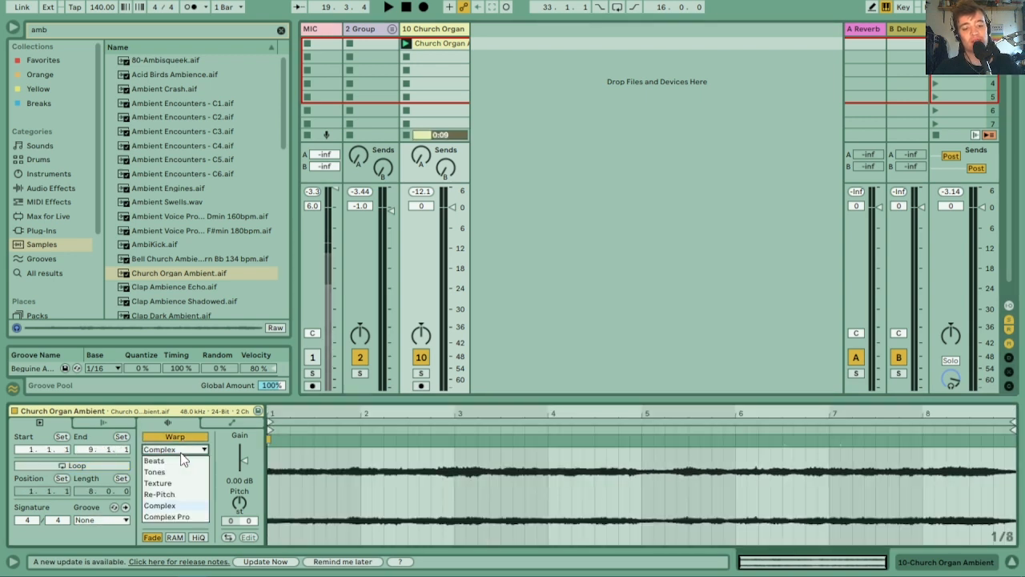
click(160, 462)
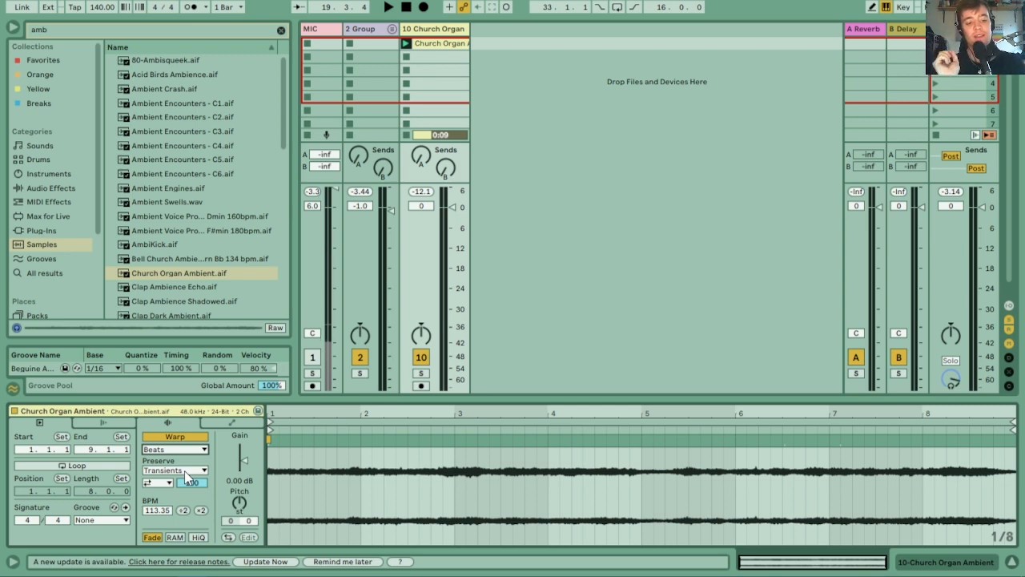
click(185, 471)
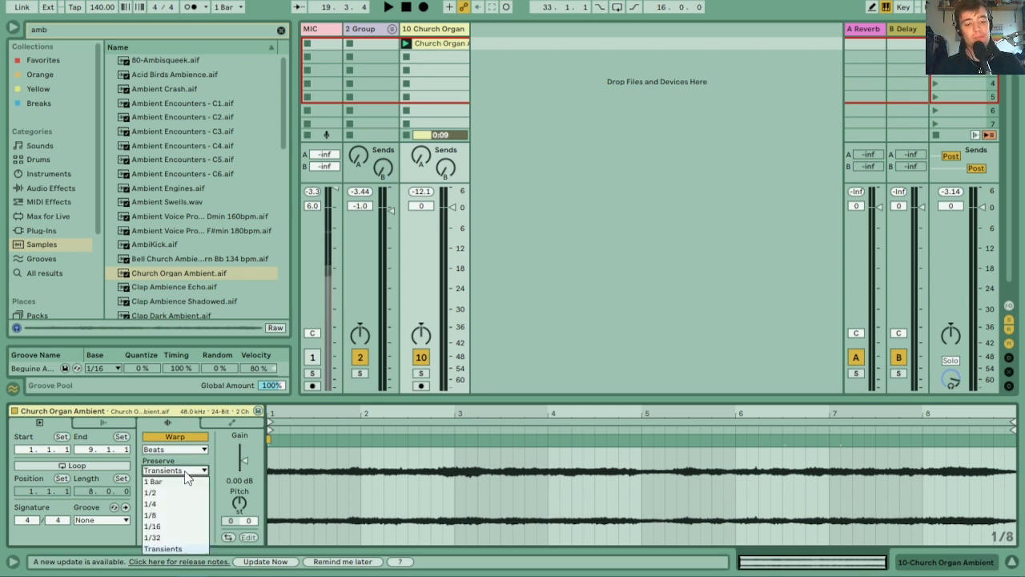
click(152, 503)
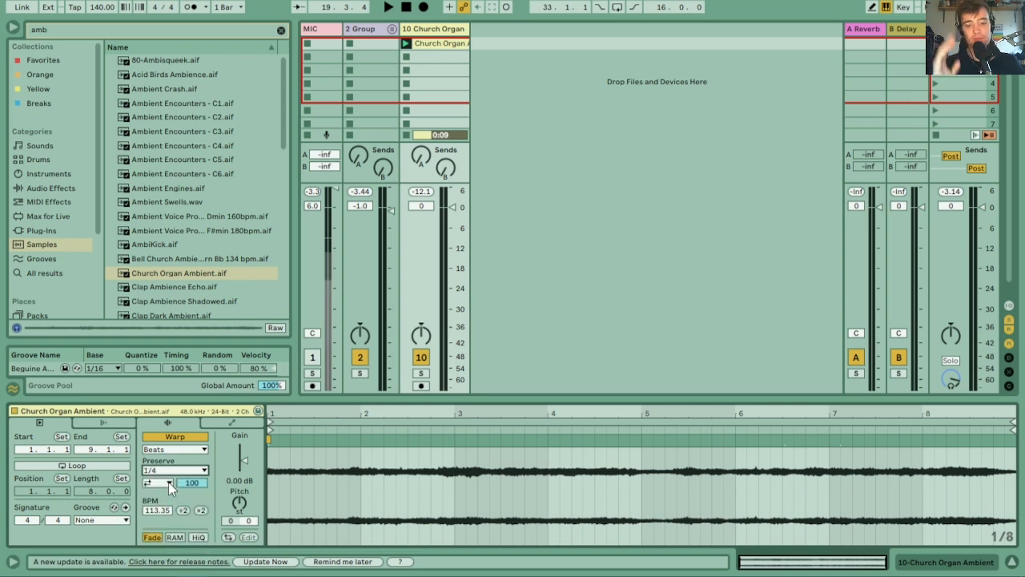
click(166, 483)
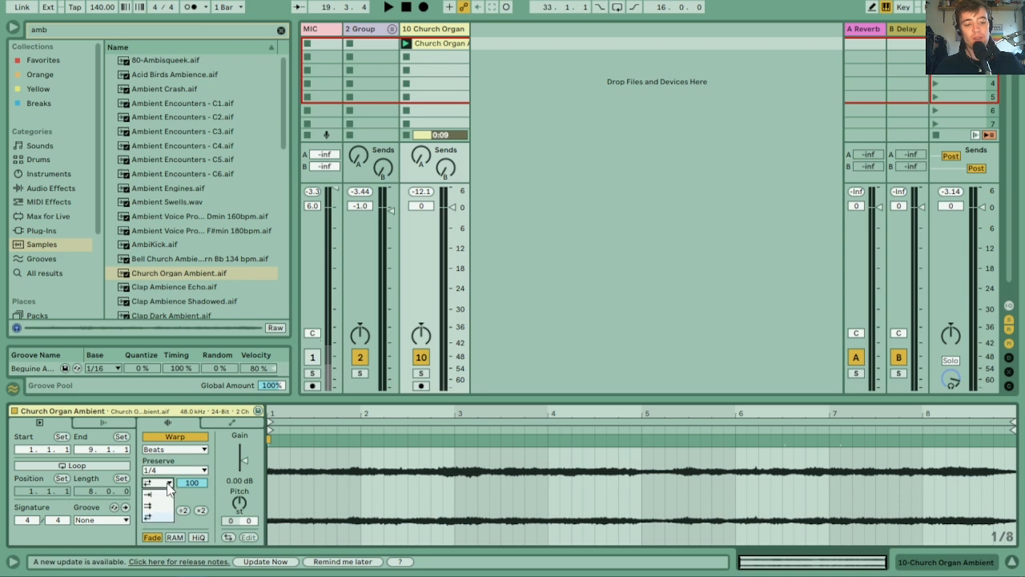
click(149, 501)
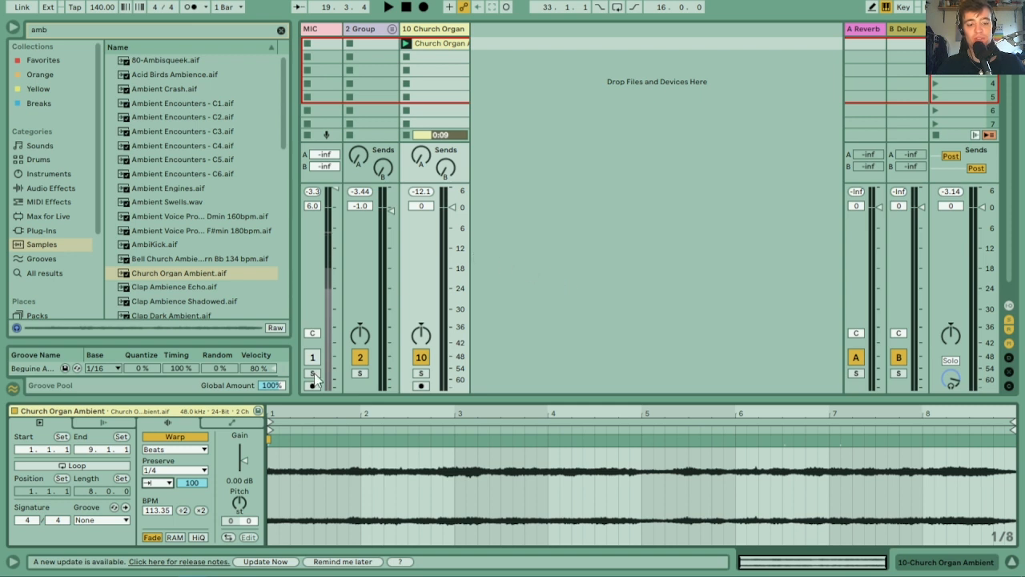
- Solo the Church Organ track and play its warped clip
key(space)
click(420, 373)
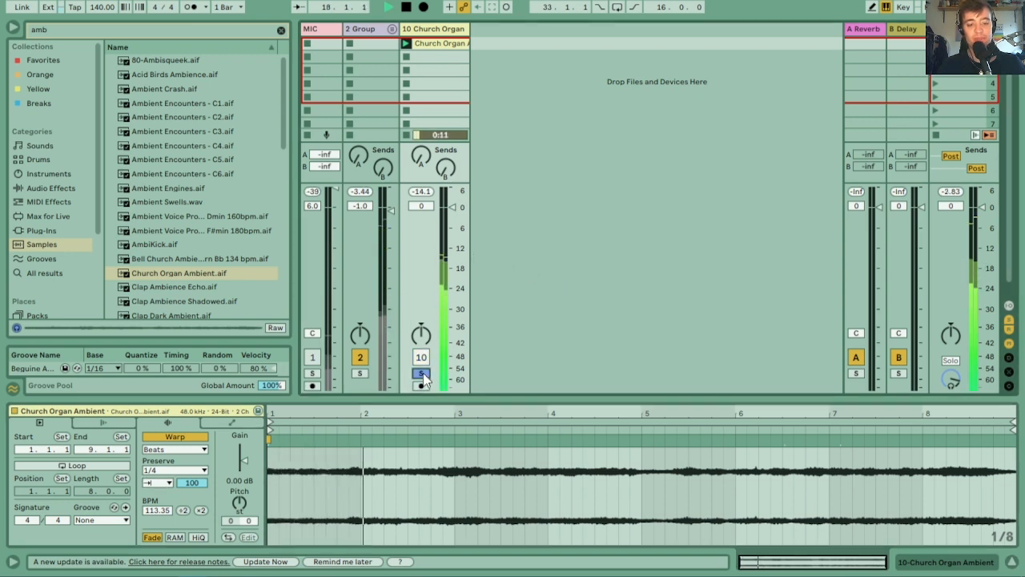
key(space)
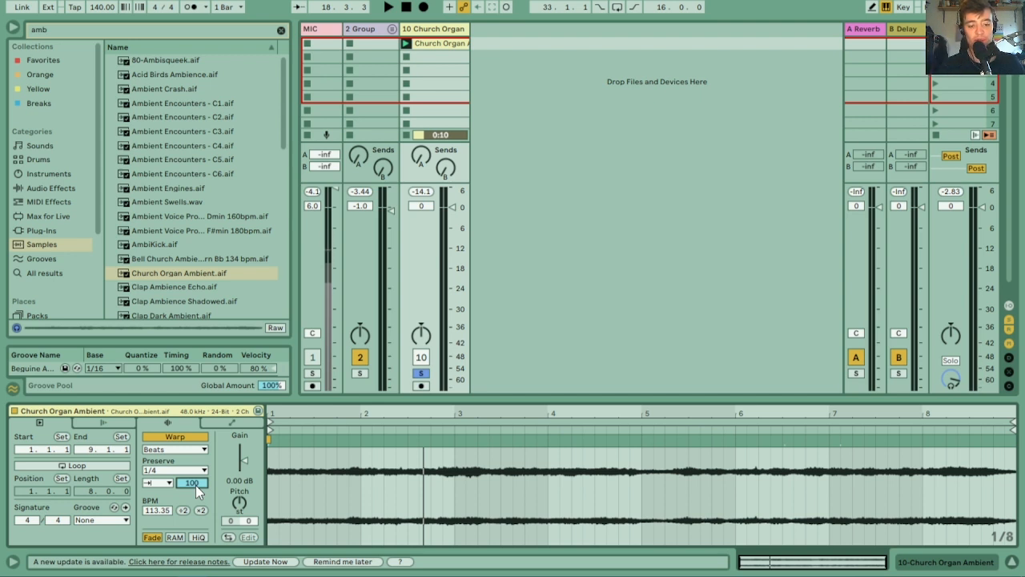
- Lower the organ clip's transient envelope to 9 during playback and listen to the choppy result from the start
key(space)
drag(198, 484, 198, 558)
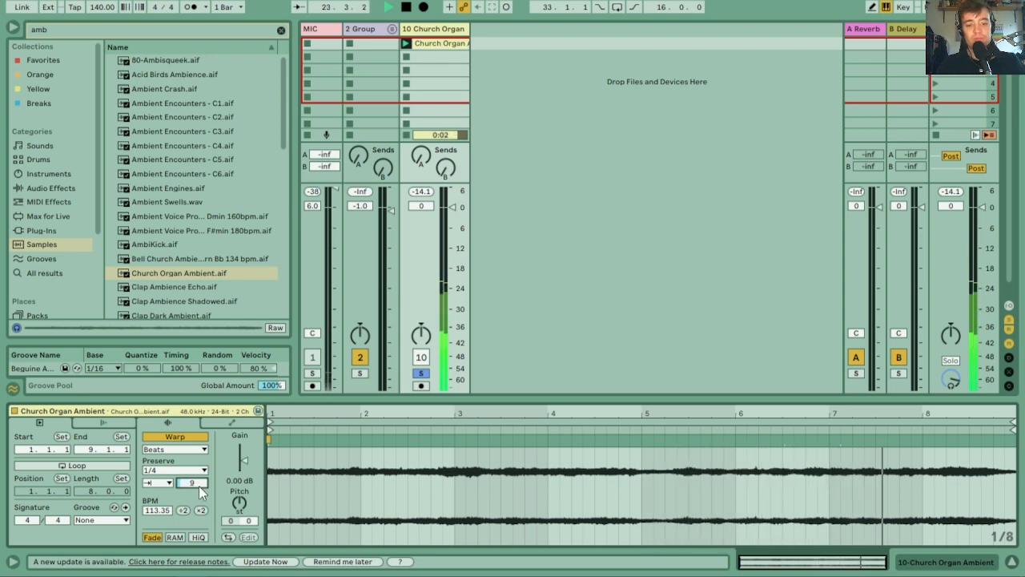
key(space)
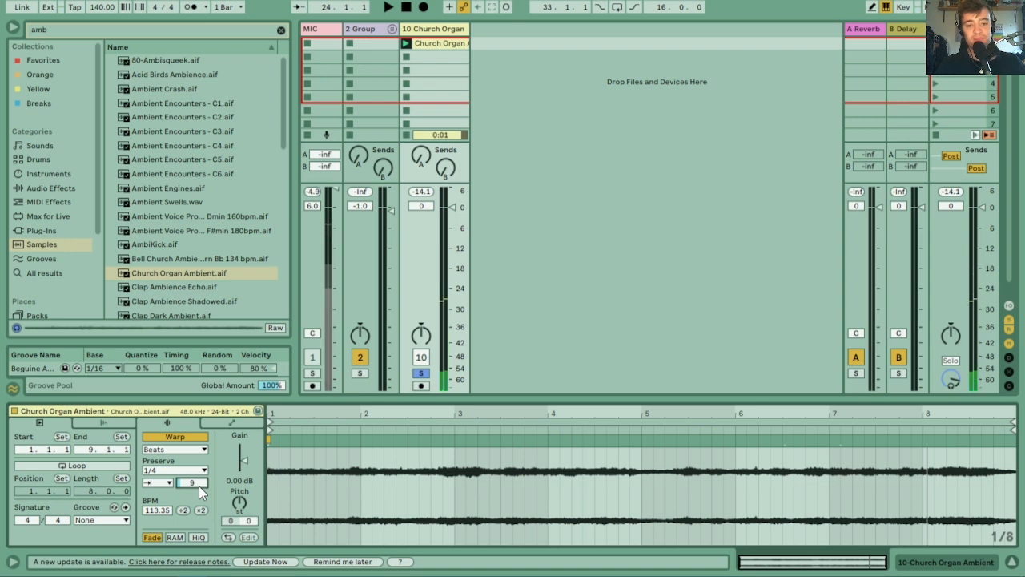
key(space)
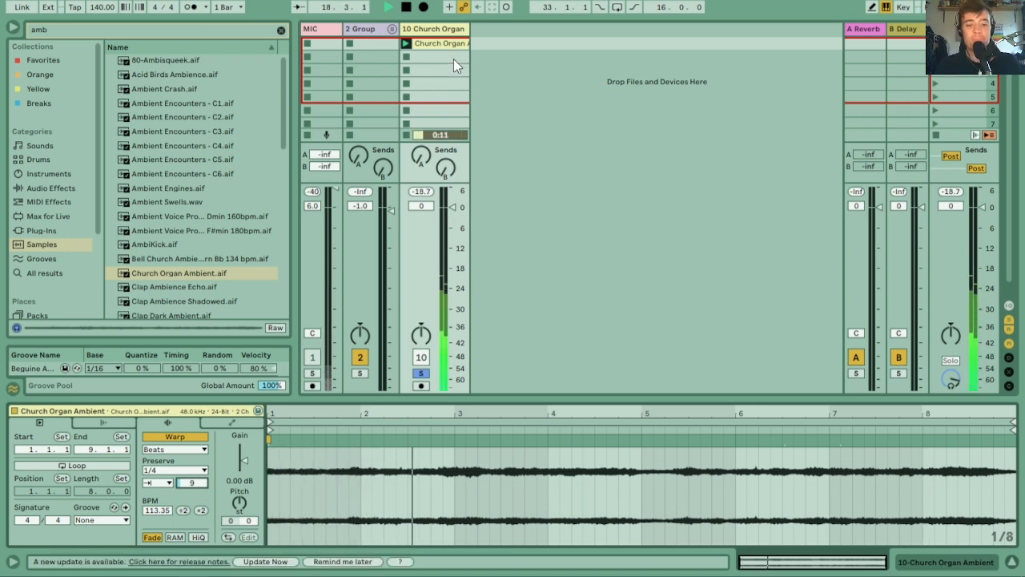
key(space)
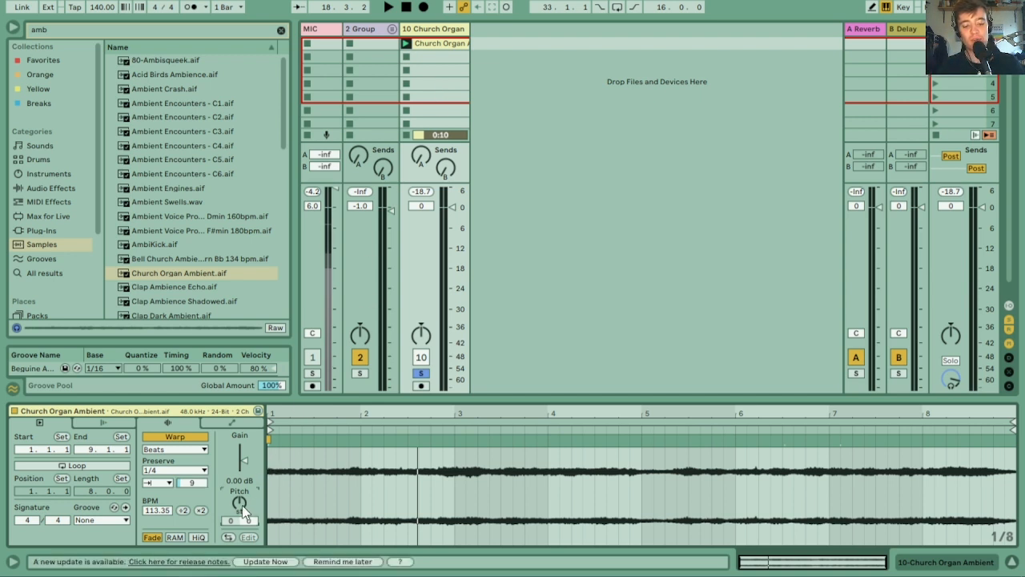
- Transpose the organ clip by -24 semitones and raise its gain to 11.8 dB while it plays
text(-24)
key(Return)
key(space)
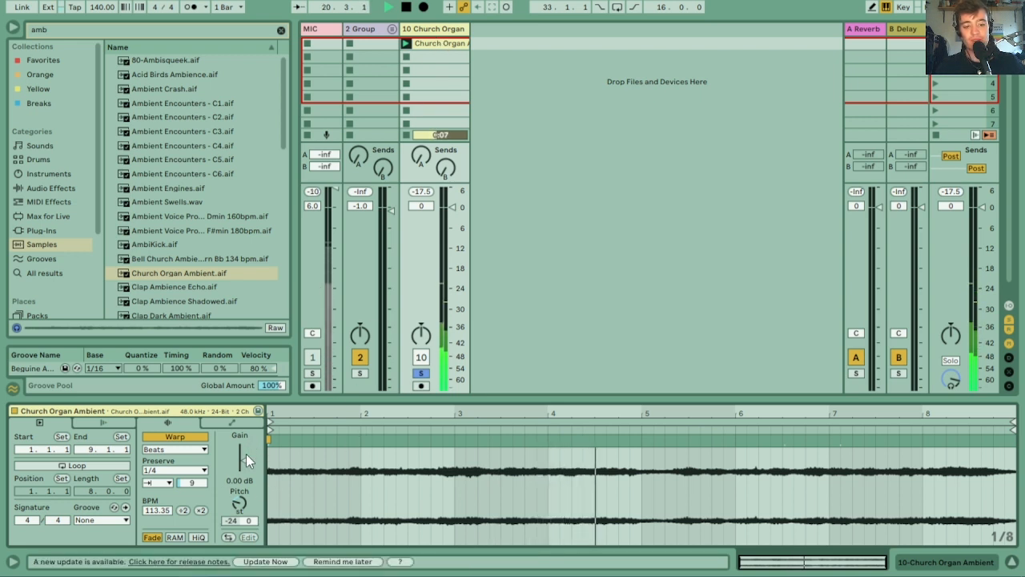
mouse_move(246, 453)
mouse_down()
mouse_move(246, 437)
mouse_move(244, 451)
mouse_up()
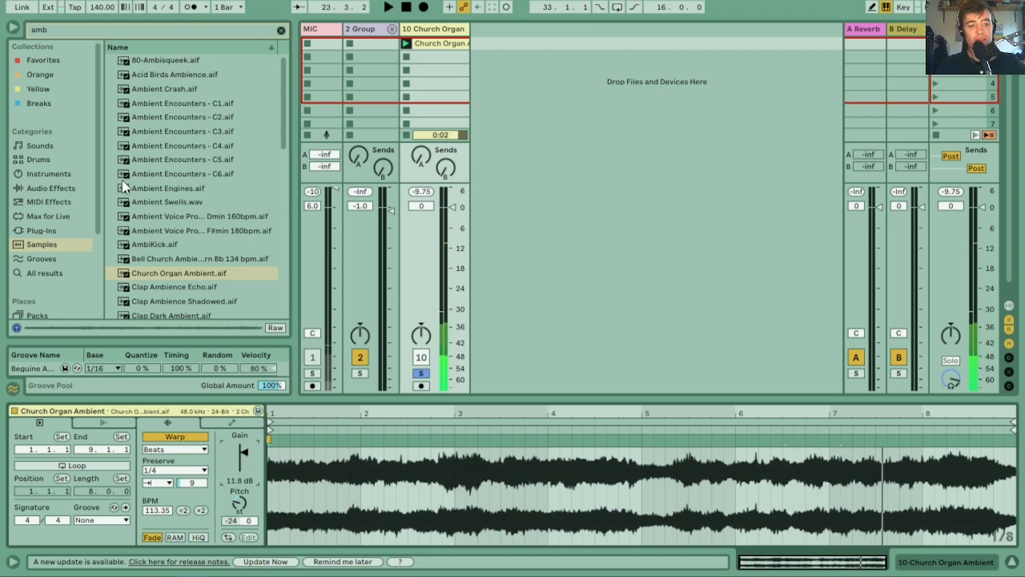
- Clear the browser's sample search and play the pitched-down organ clip
click(282, 30)
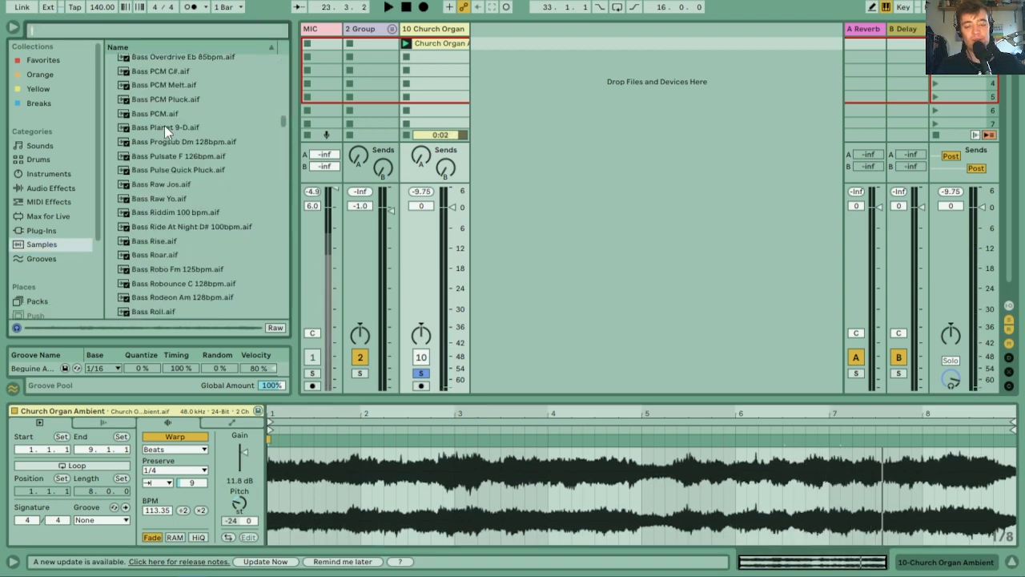
key(ctrl+f)
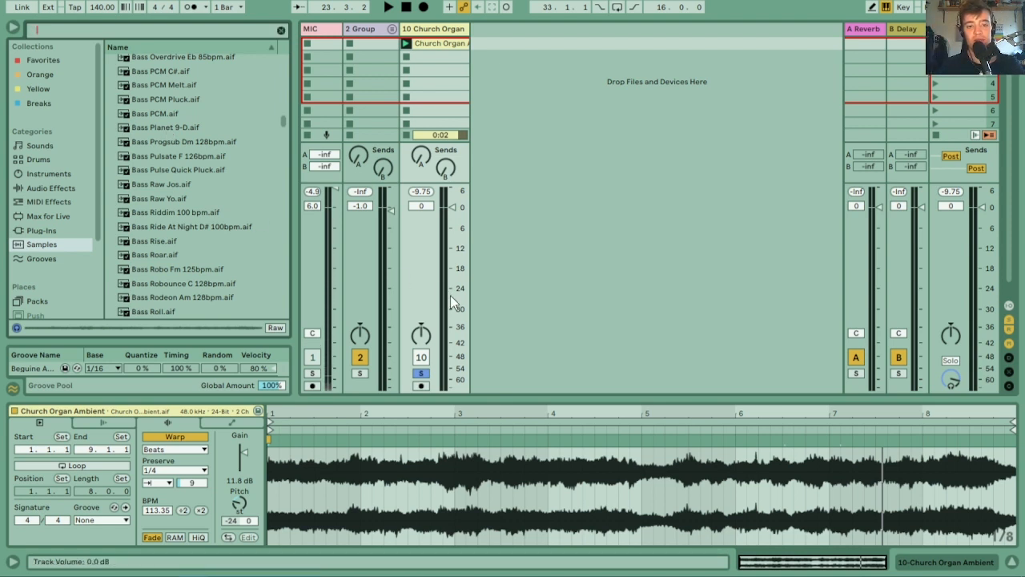
click(525, 112)
key(space)
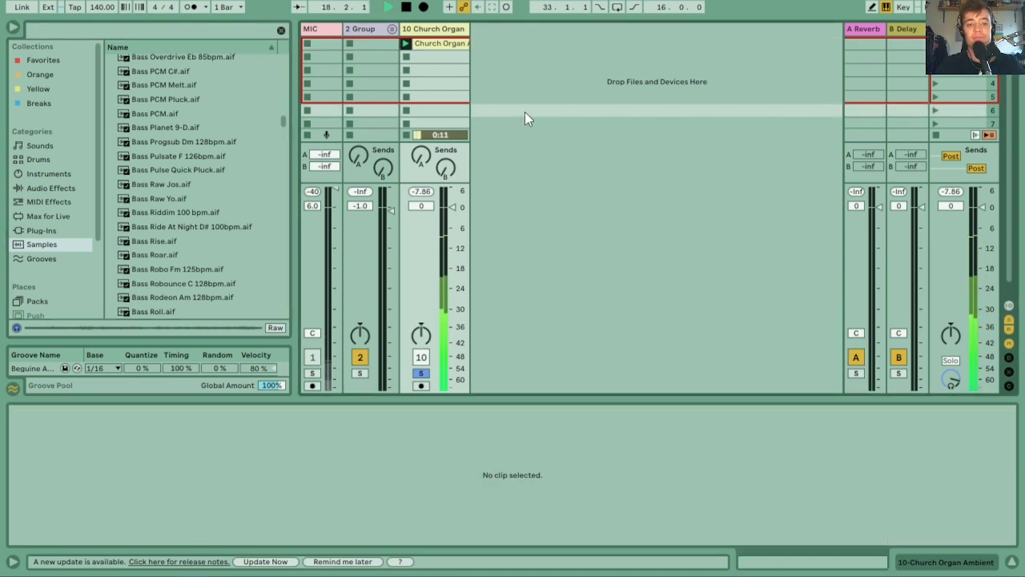
key(space)
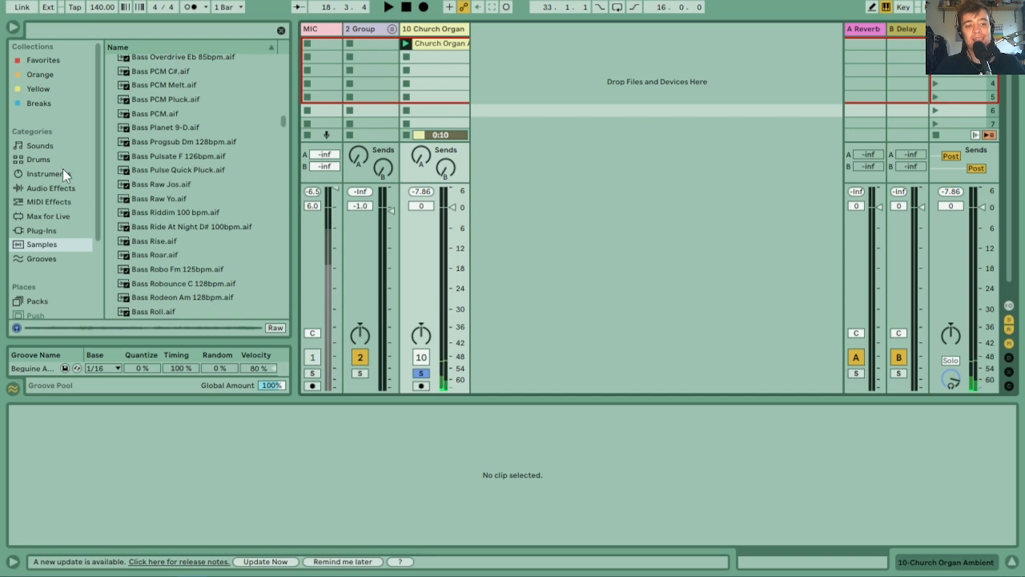
- Add a Saturator from the Drive & Color audio effects to the Church Organ track and start playback
click(36, 173)
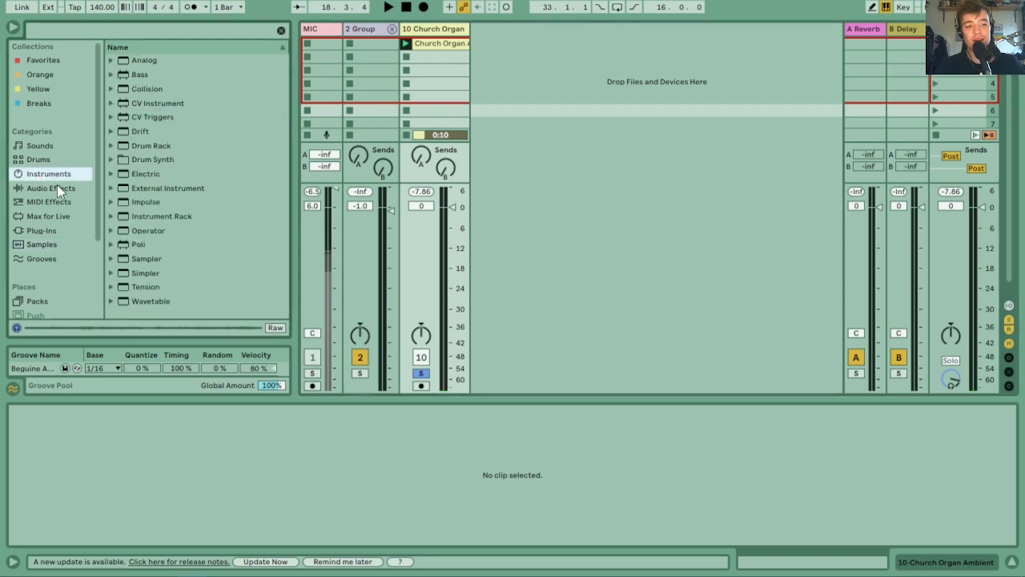
click(57, 188)
click(110, 60)
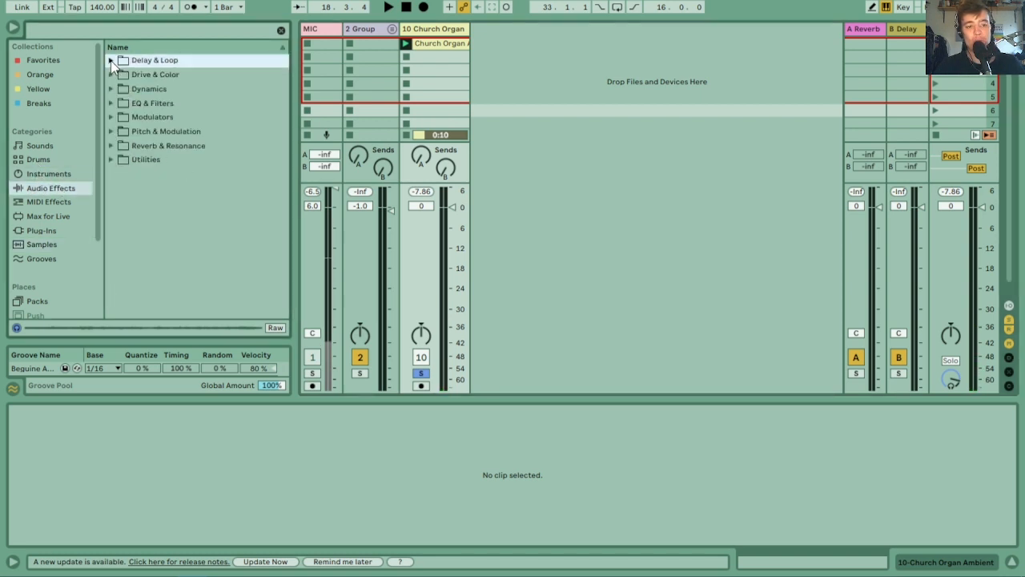
click(110, 89)
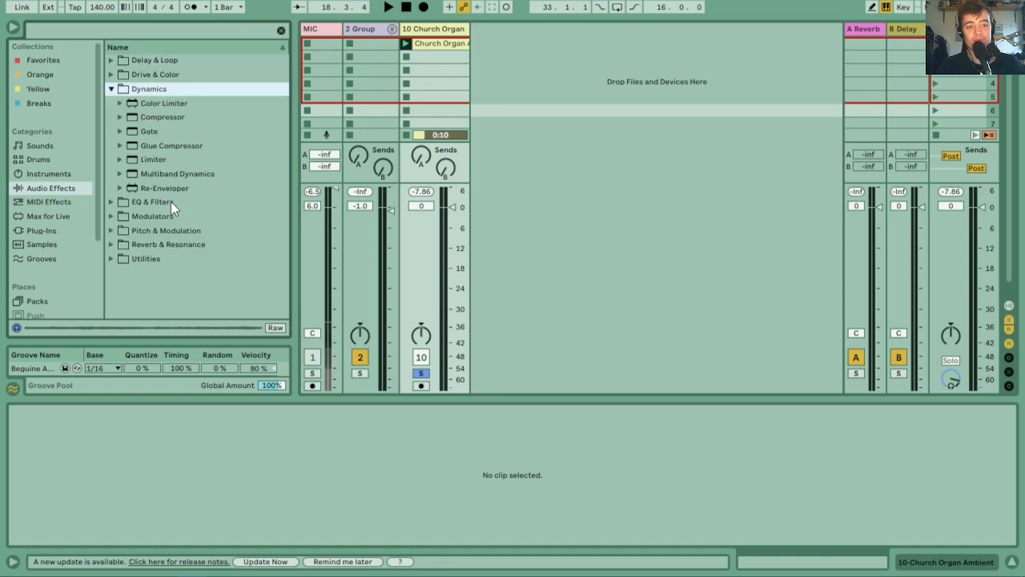
click(111, 76)
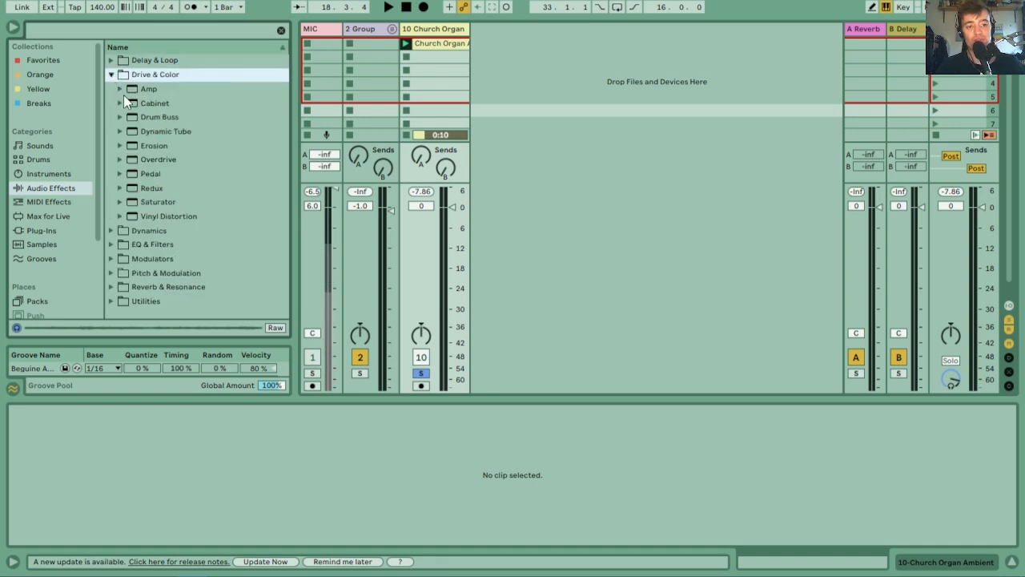
click(157, 202)
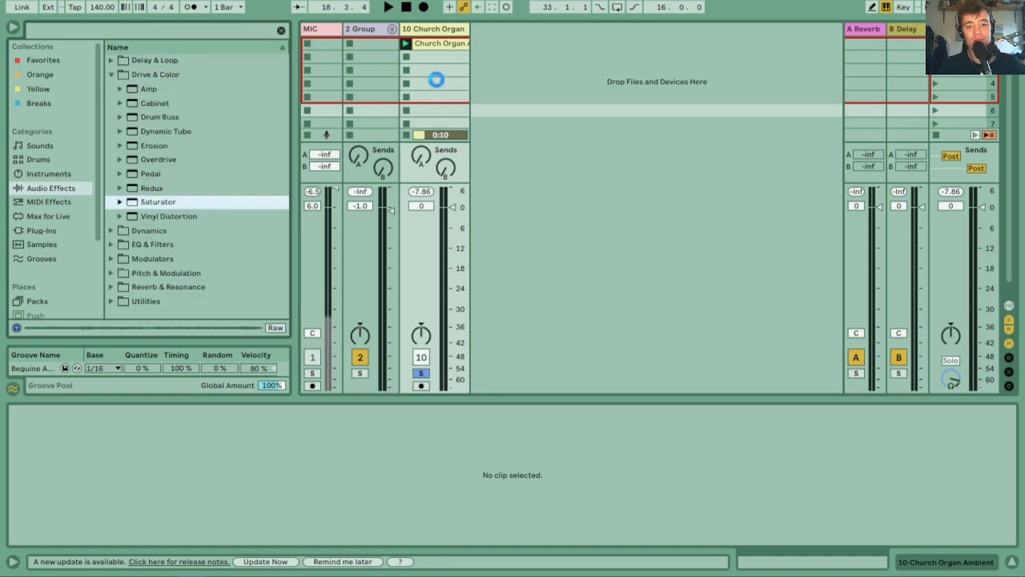
key(space)
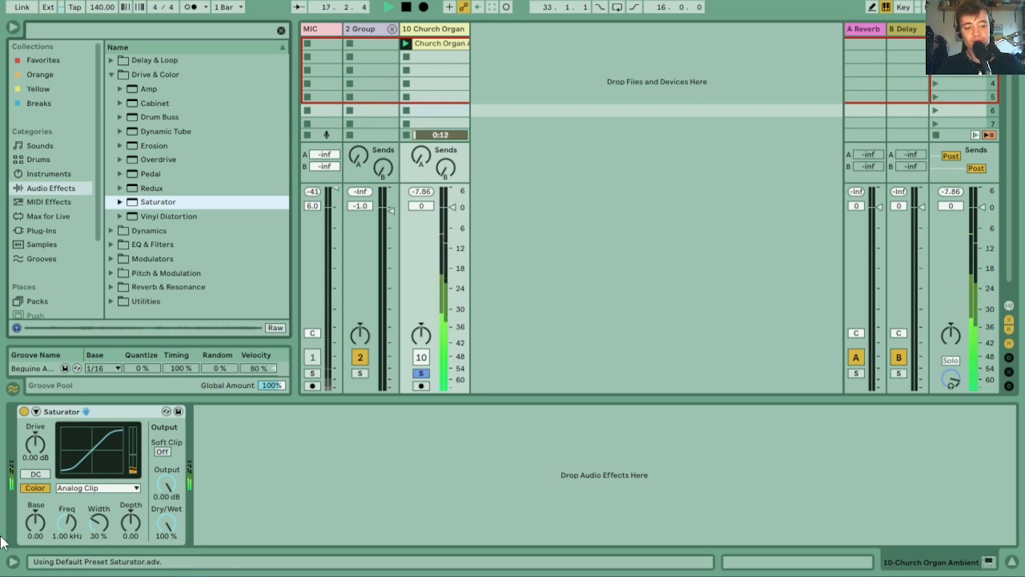
- Replace the Church Organ track's Saturator with an Overdrive set to 10.0 kHz, 5.99 bandwidth and 52% dry/wet
click(38, 446)
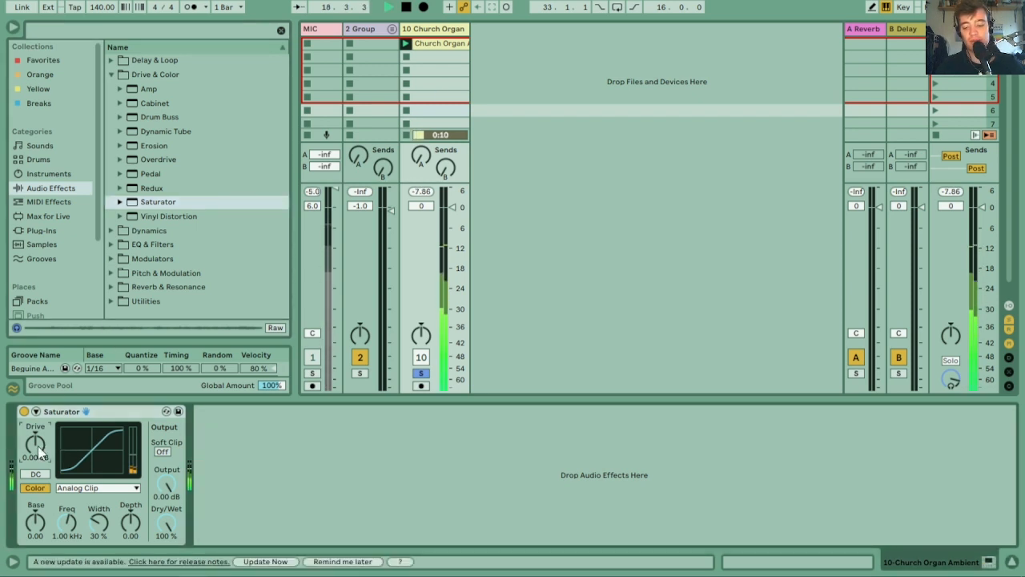
drag(37, 446, 37, 438)
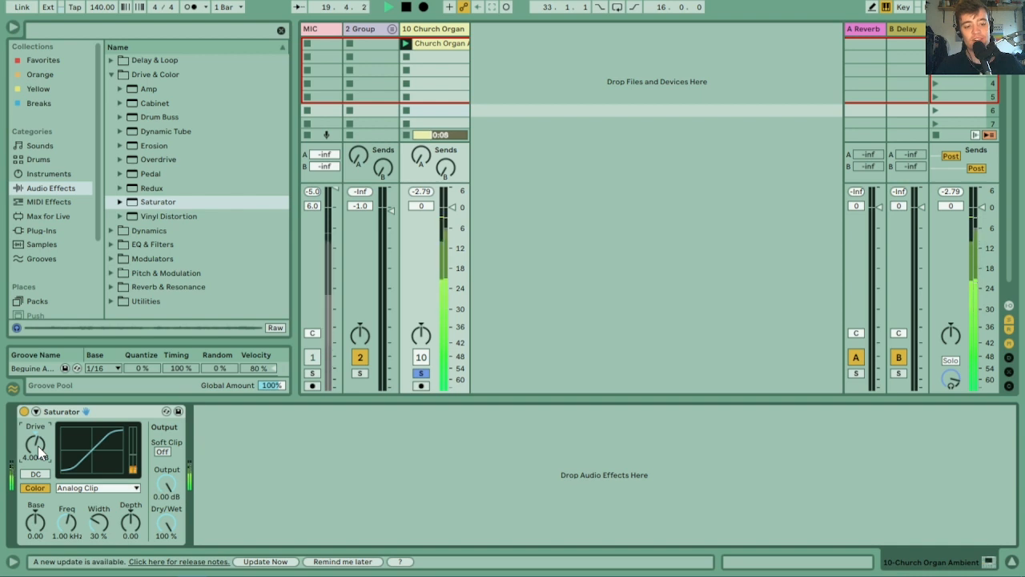
click(117, 412)
key(Delete)
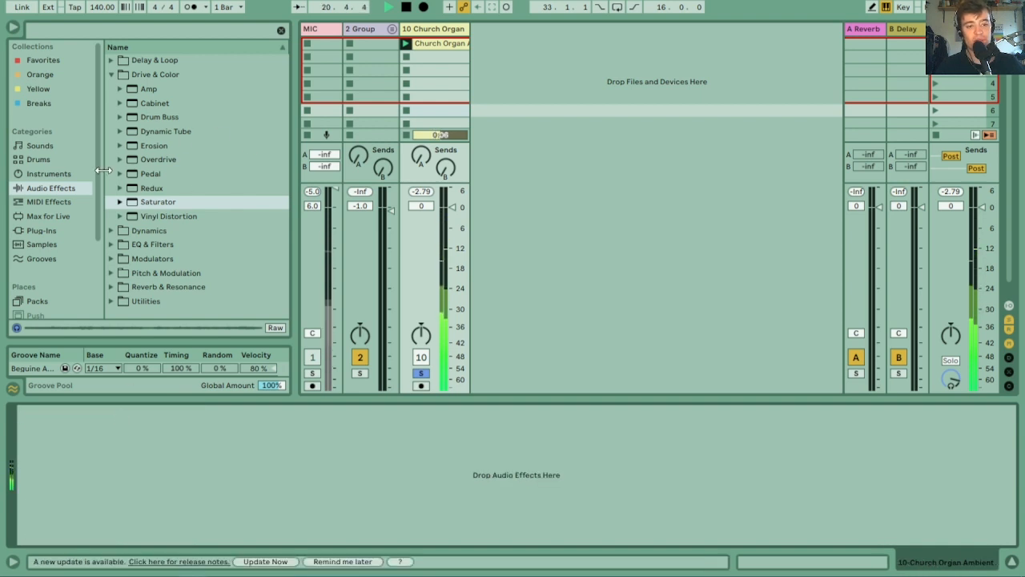
drag(148, 159, 82, 438)
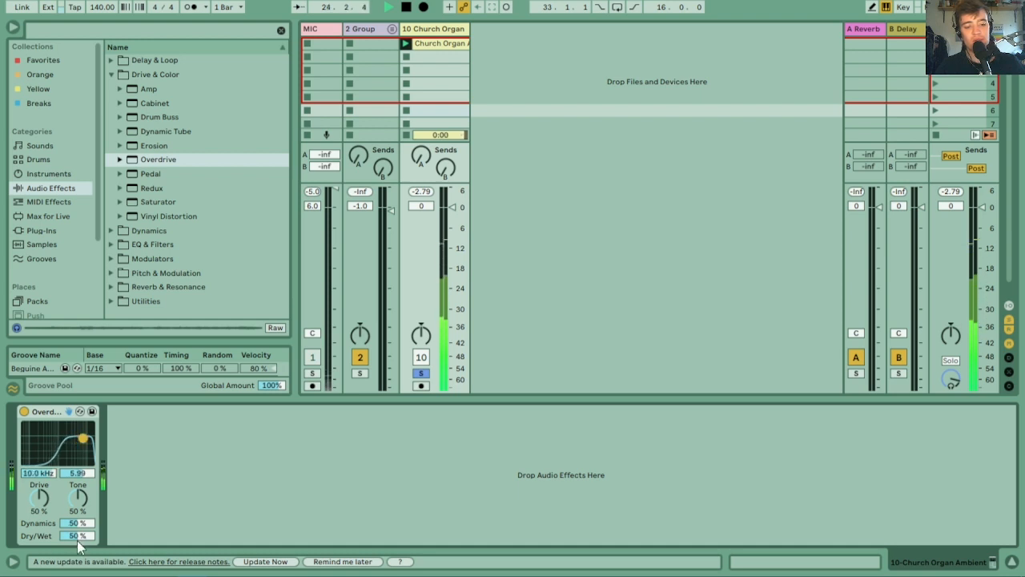
mouse_move(77, 537)
mouse_down()
mouse_move(77, 512)
mouse_move(77, 535)
mouse_up()
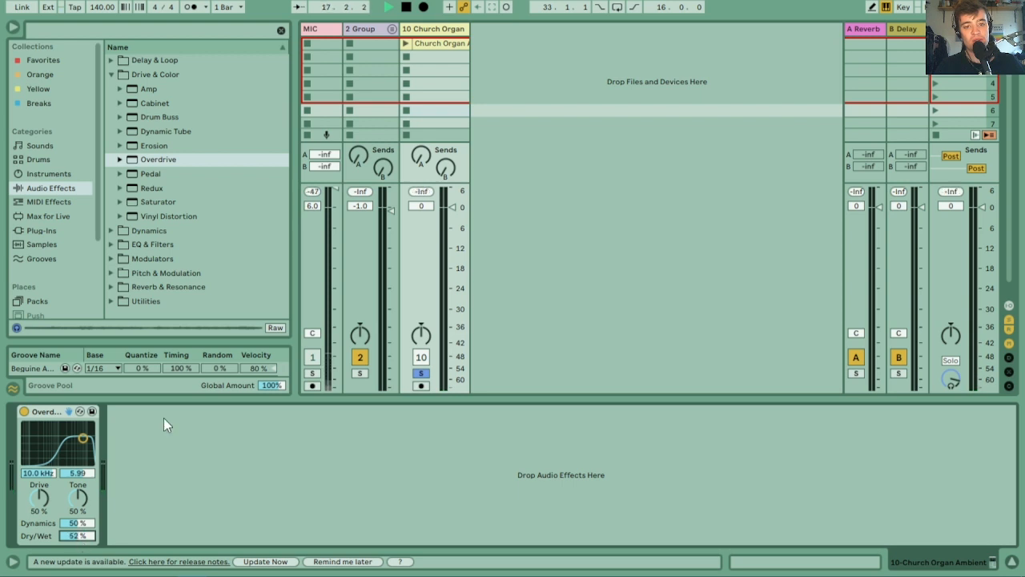
- Stop playback, turn on looping for the Church Organ clip and launch it again
click(445, 44)
key(space)
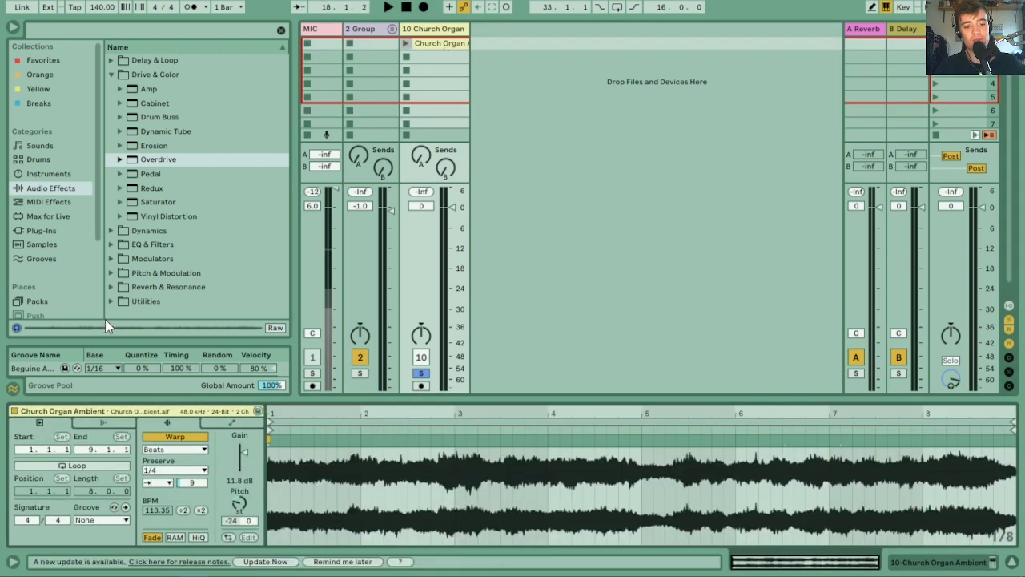
click(71, 464)
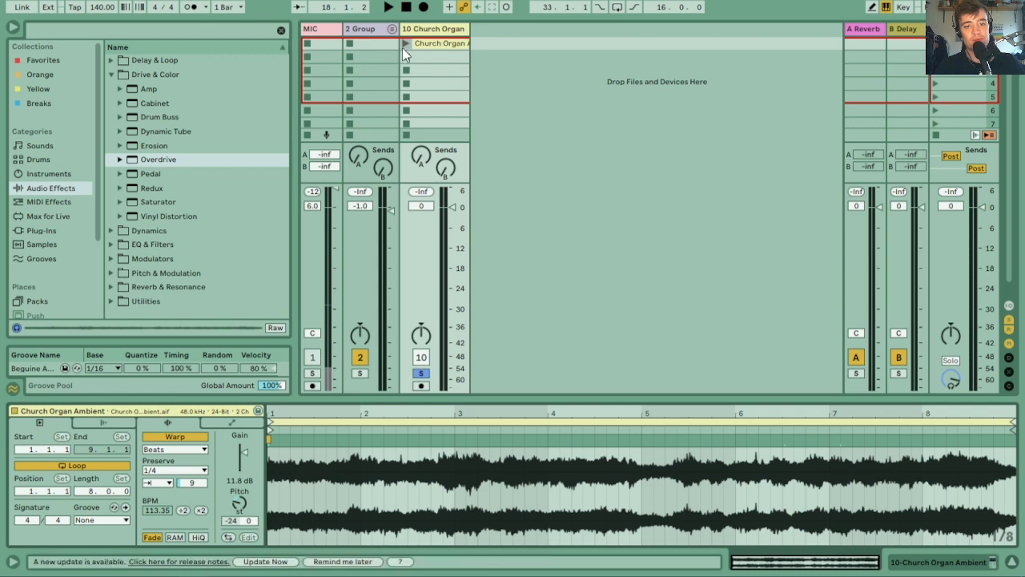
click(405, 43)
- Set the Overdrive to 100% dry/wet with its filter at 14.2 kHz and 6.52 bandwidth while the clip plays
key(shift+Tab)
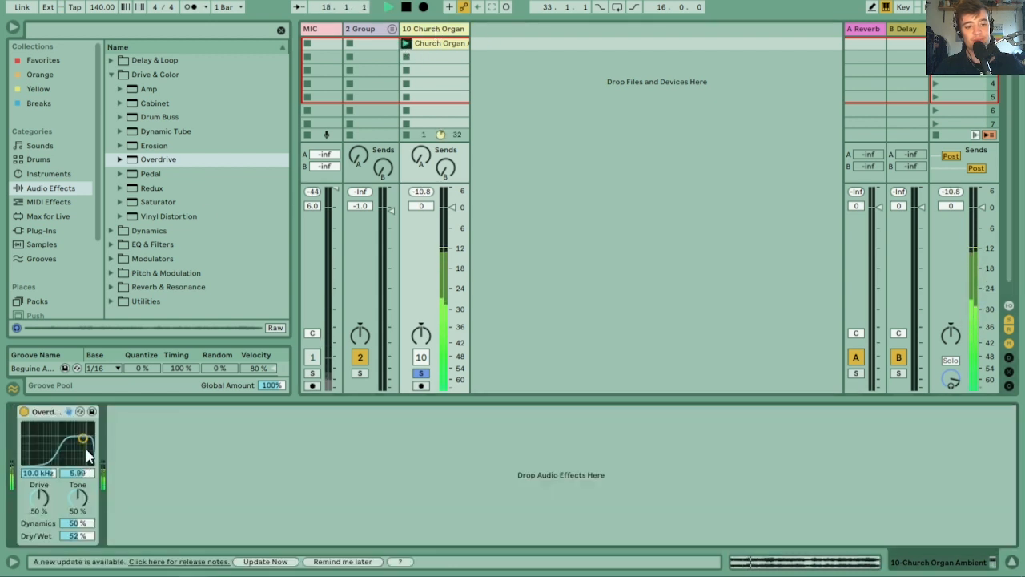
drag(75, 538, 86, 436)
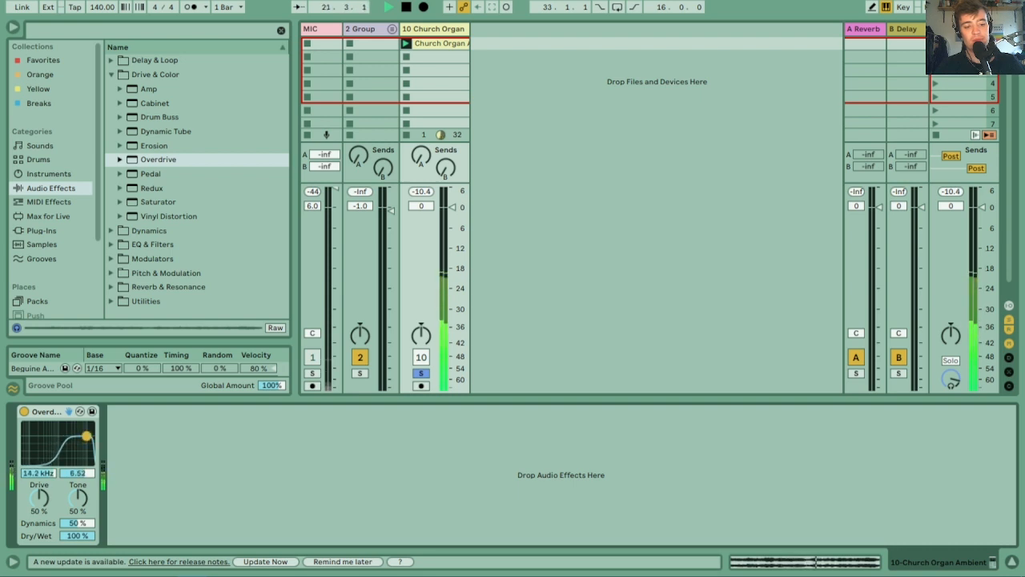
key(space)
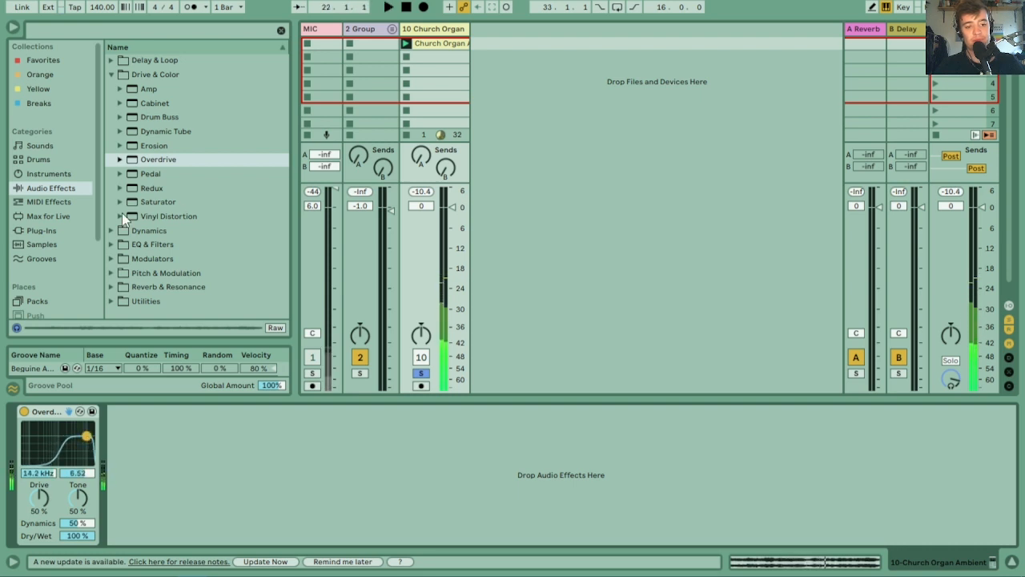
- Add a Reverb after the Overdrive and set its size to 58.57, decay to 452 ms and dry/wet to 36%
click(112, 74)
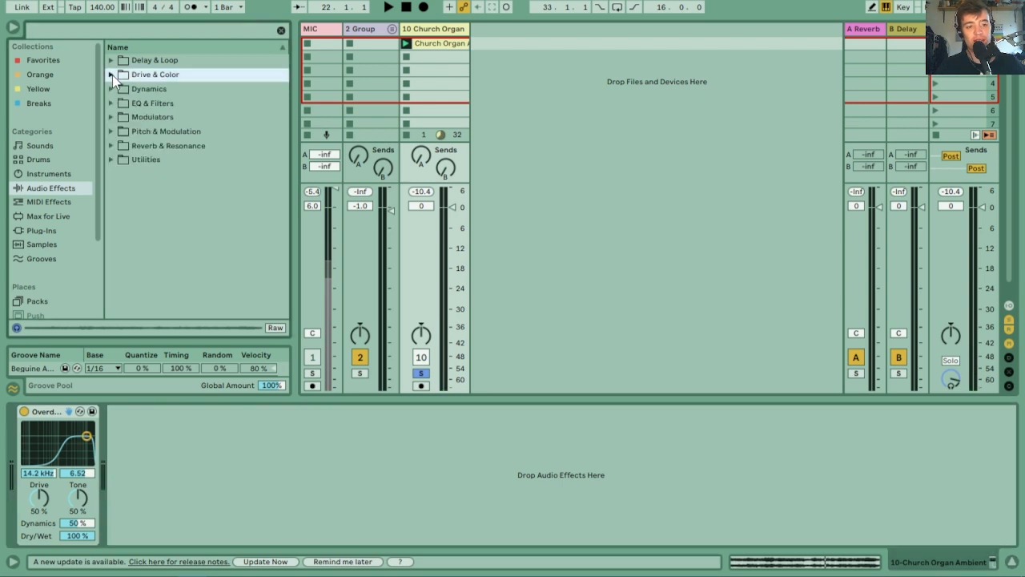
click(113, 146)
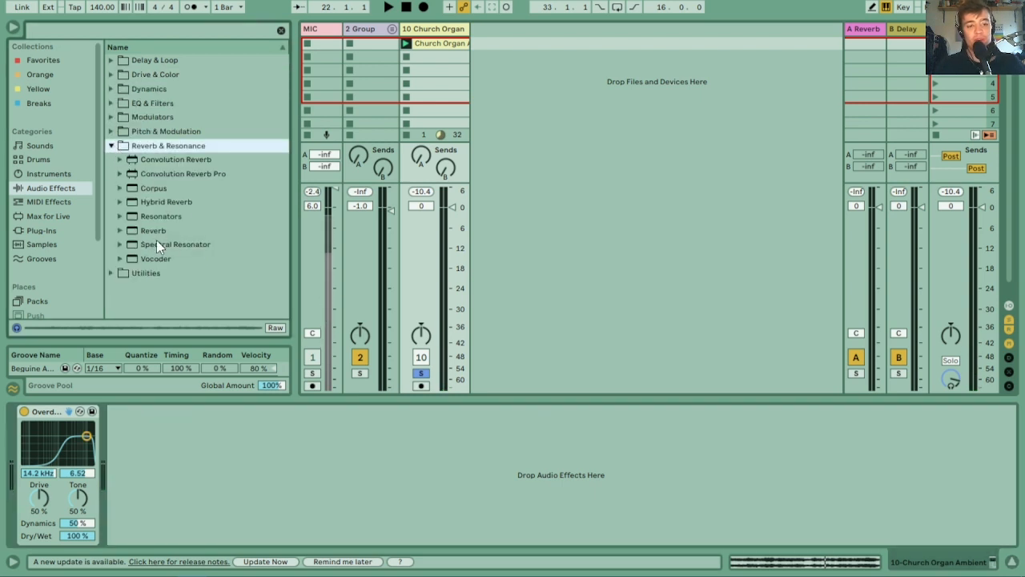
drag(151, 231, 185, 473)
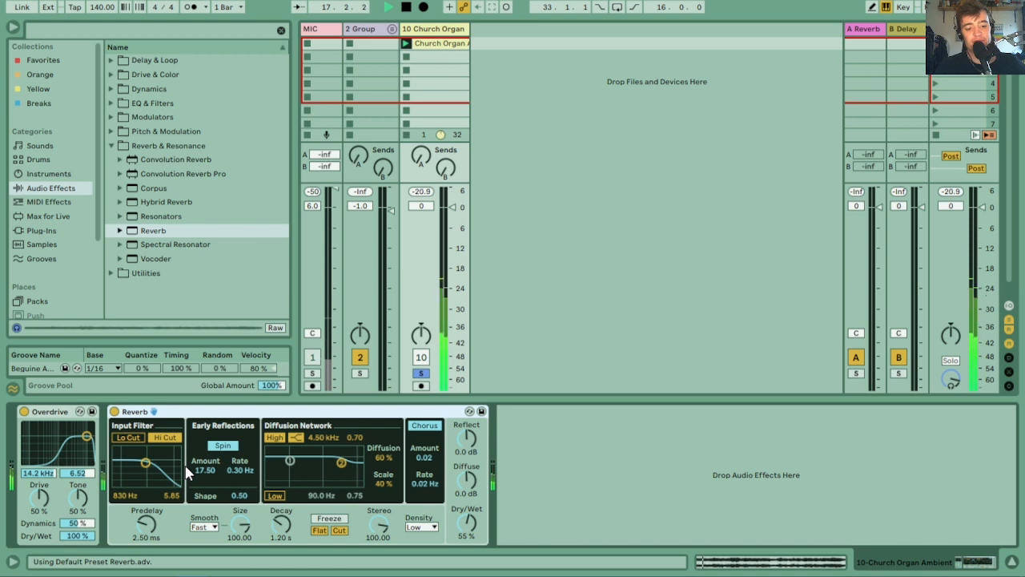
drag(238, 526, 281, 532)
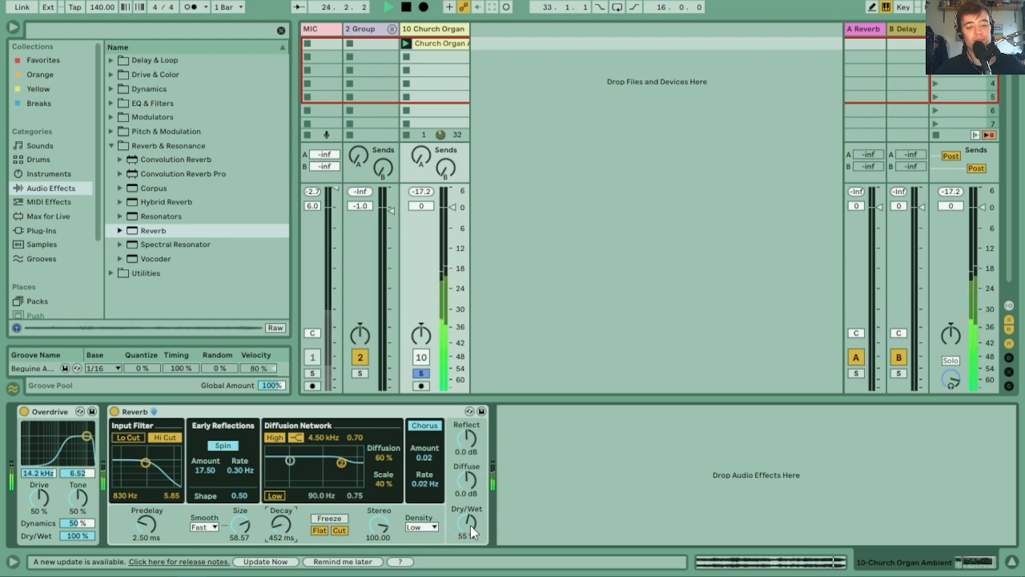
drag(479, 507, 470, 524)
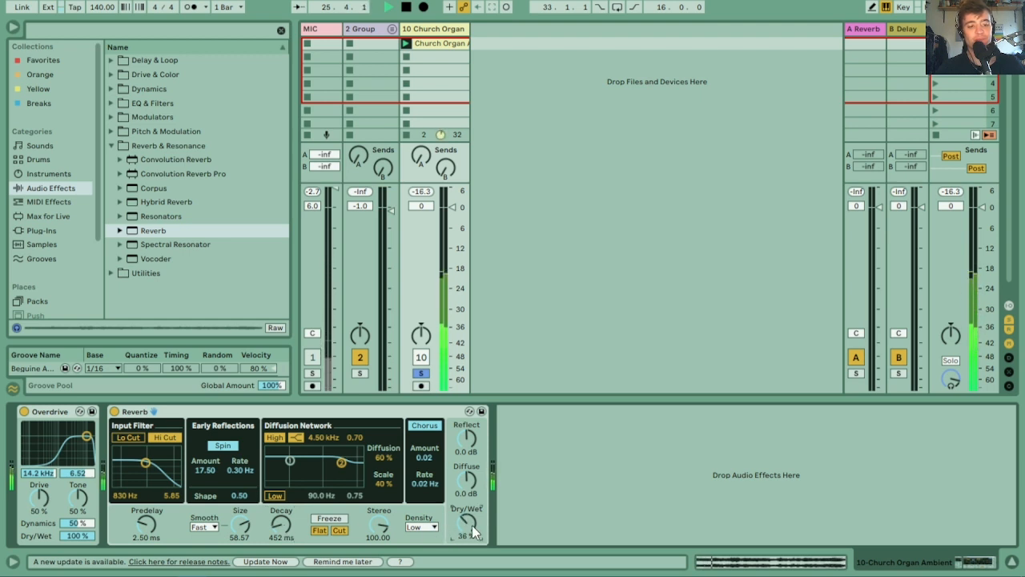
- Add an Echo from the Delay & Loop audio effects after the Reverb
click(112, 145)
click(111, 60)
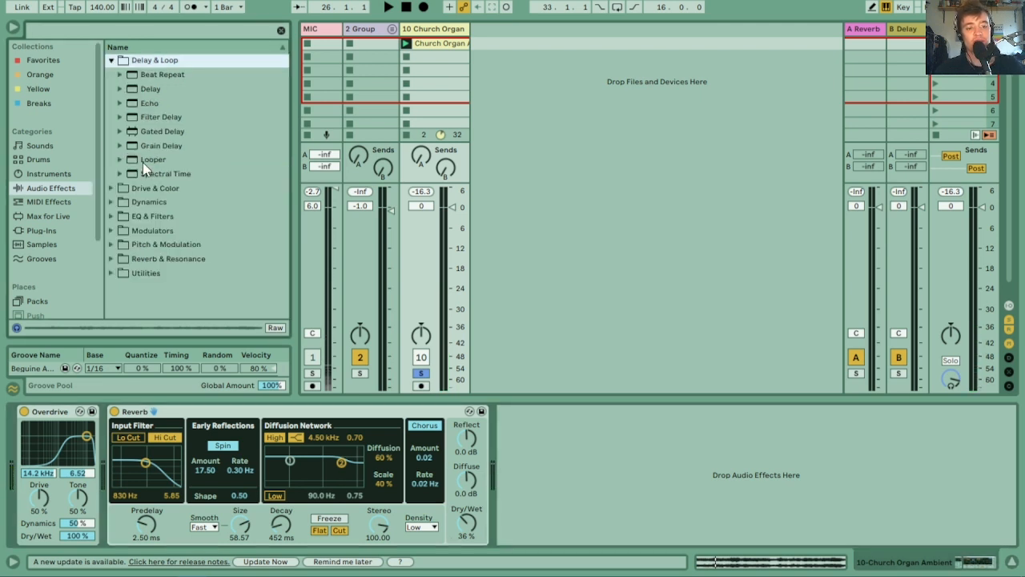
click(120, 88)
click(122, 89)
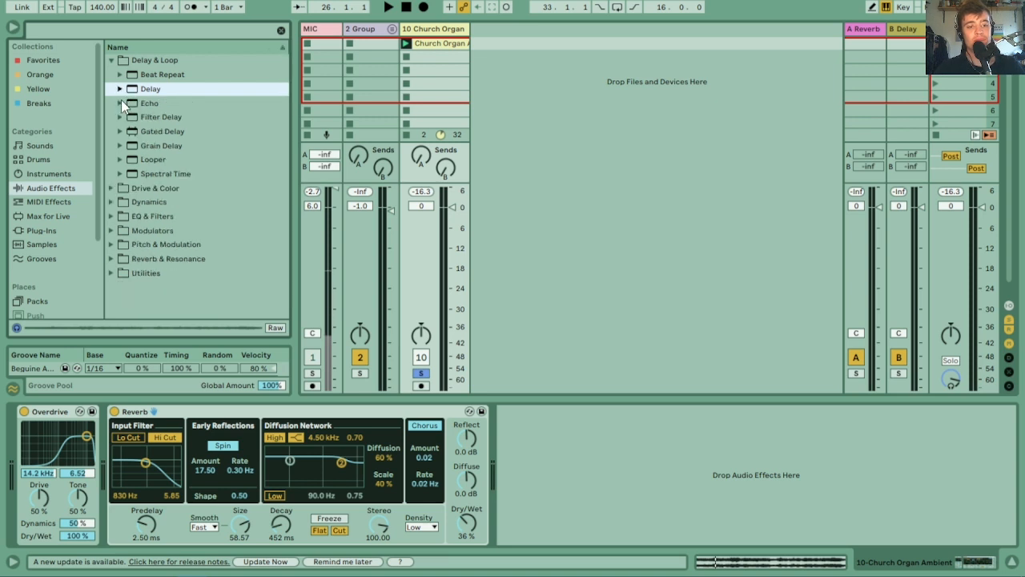
click(137, 102)
drag(532, 390, 566, 434)
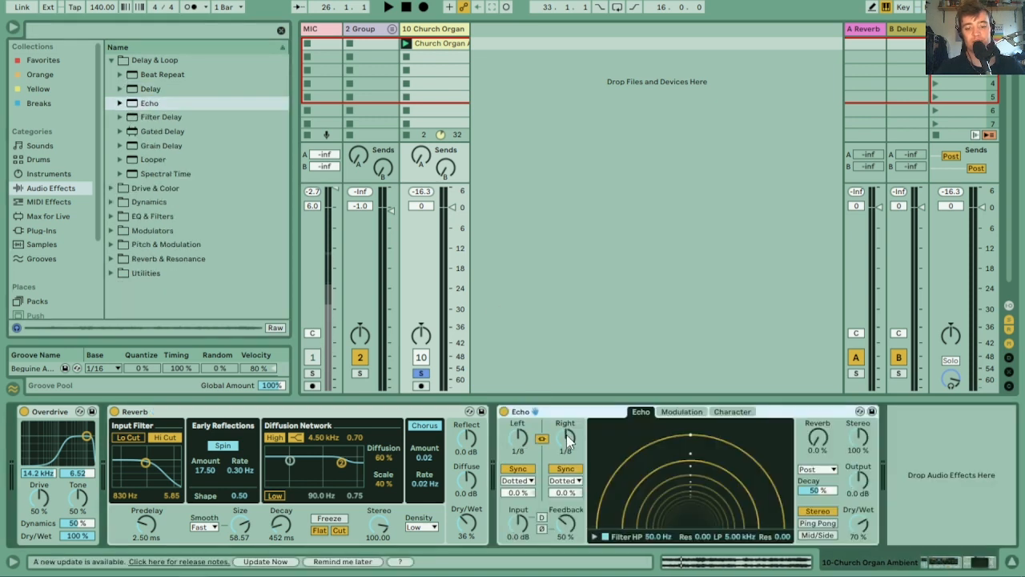
- Set the Echo to 1/32 on both sides, 23% feedback and 42% dry/wet, and the Reverb to 37% dry/wet
key(space)
key(space)
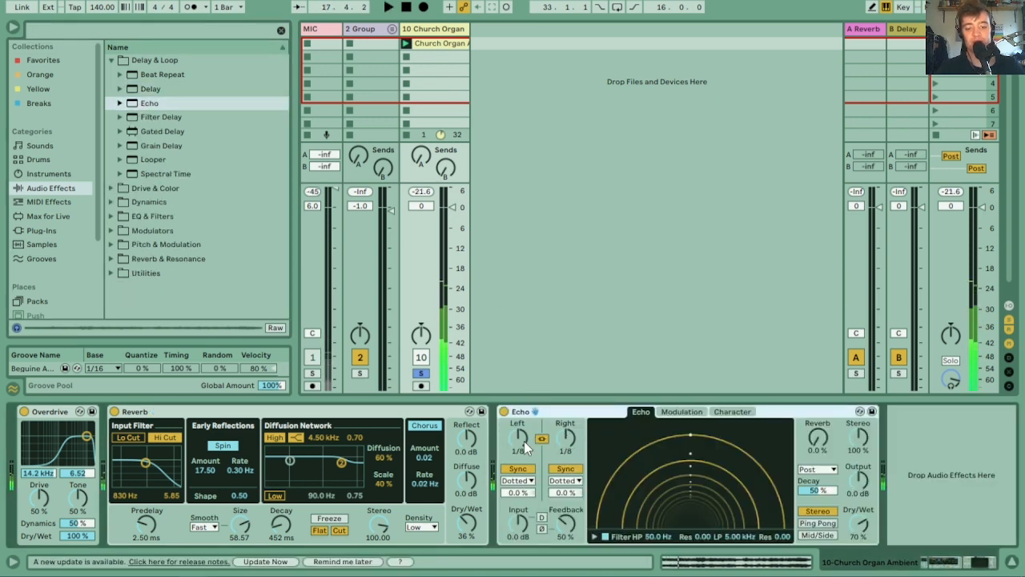
drag(523, 441, 523, 466)
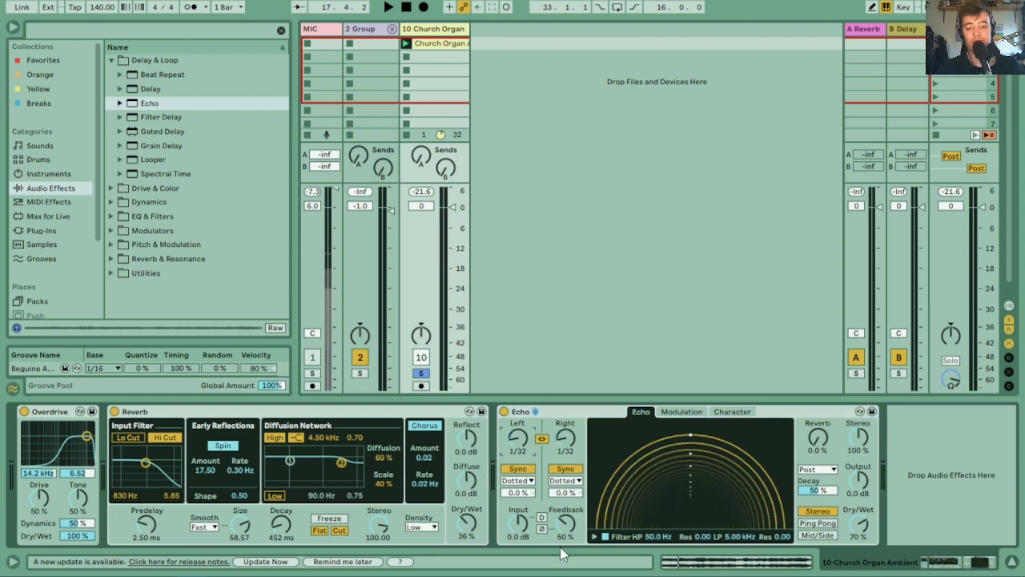
key(space)
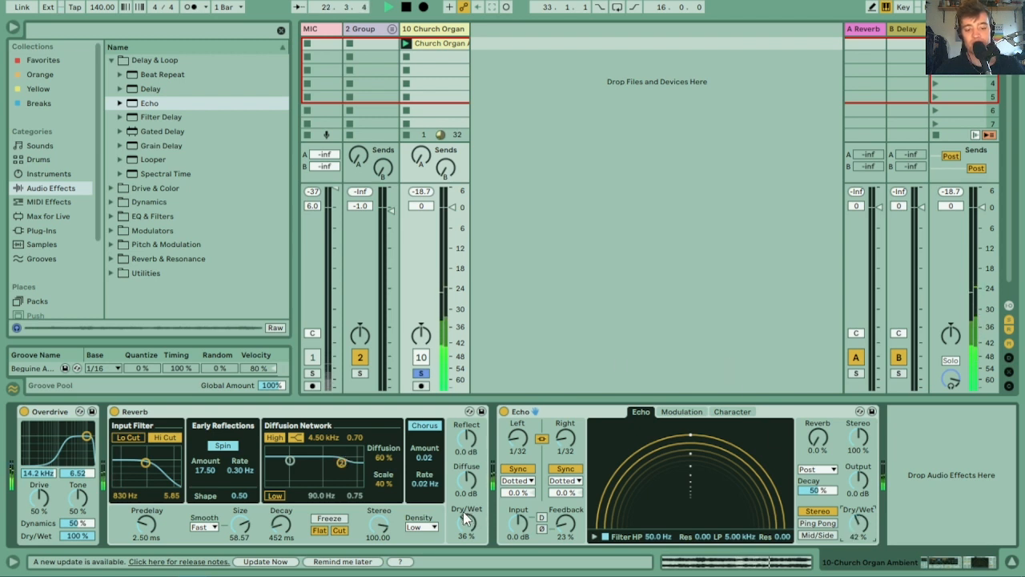
mouse_move(473, 527)
mouse_down()
mouse_move(473, 502)
mouse_move(473, 525)
mouse_up()
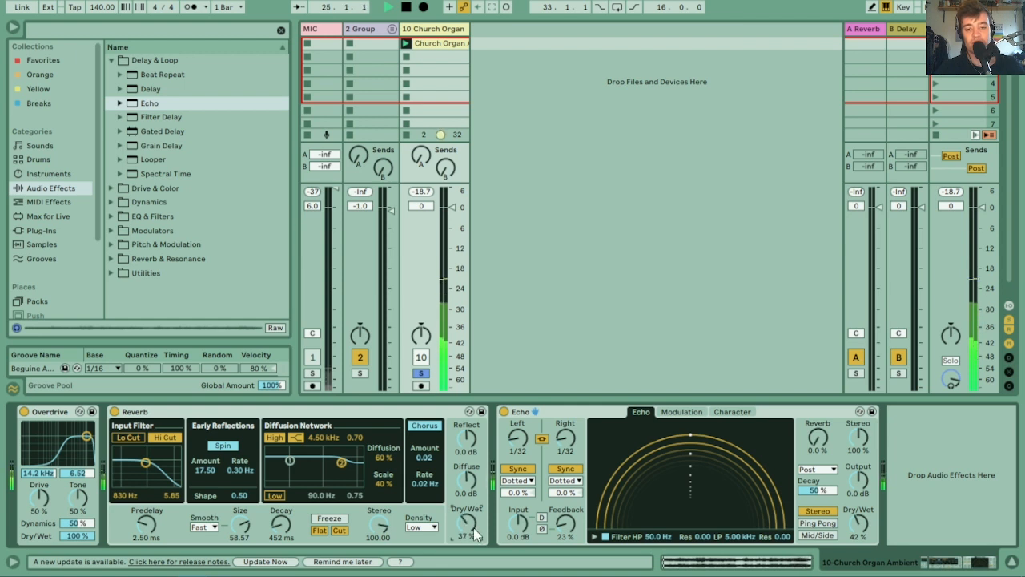
key(space)
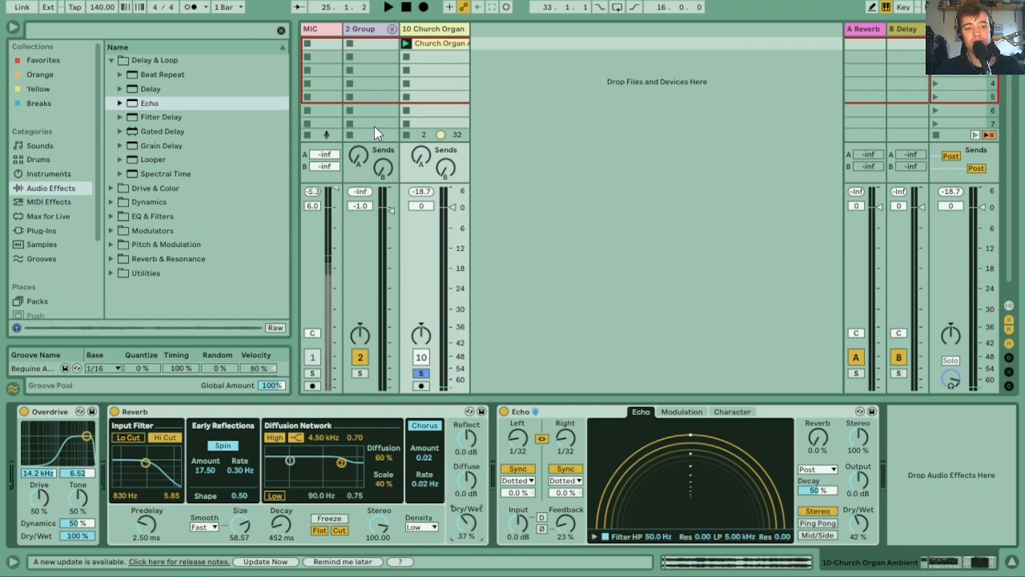
- Add a Utility at the end of the Church Organ track's effect chain and raise its gain to 14.4 dB
click(111, 273)
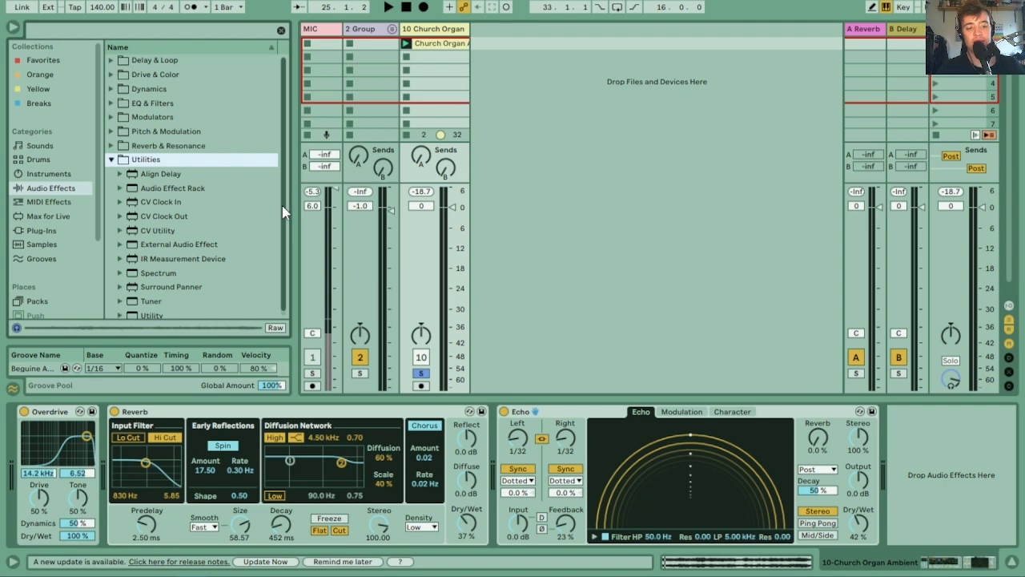
drag(147, 314, 445, 97)
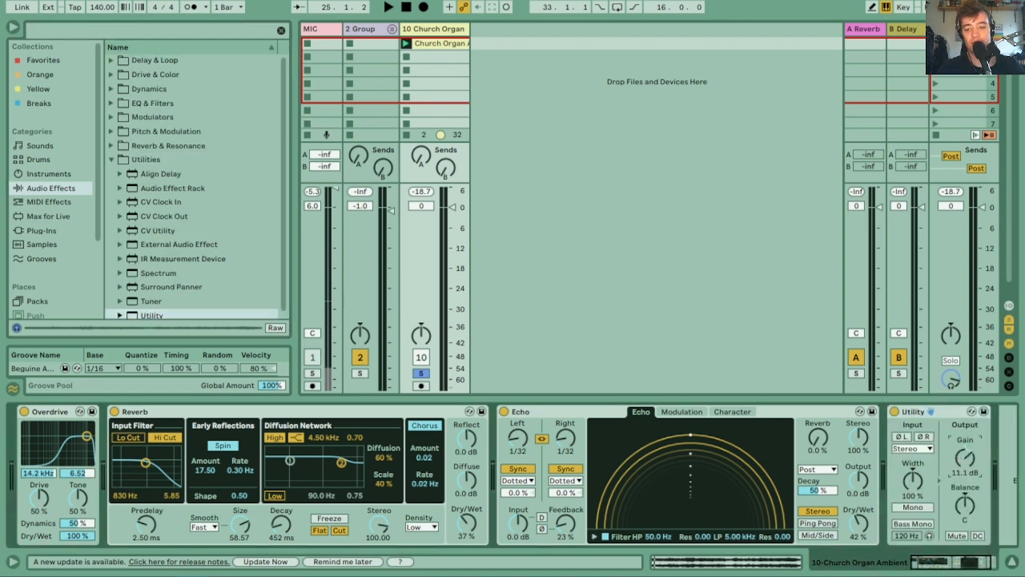
drag(964, 458, 961, 457)
key(space)
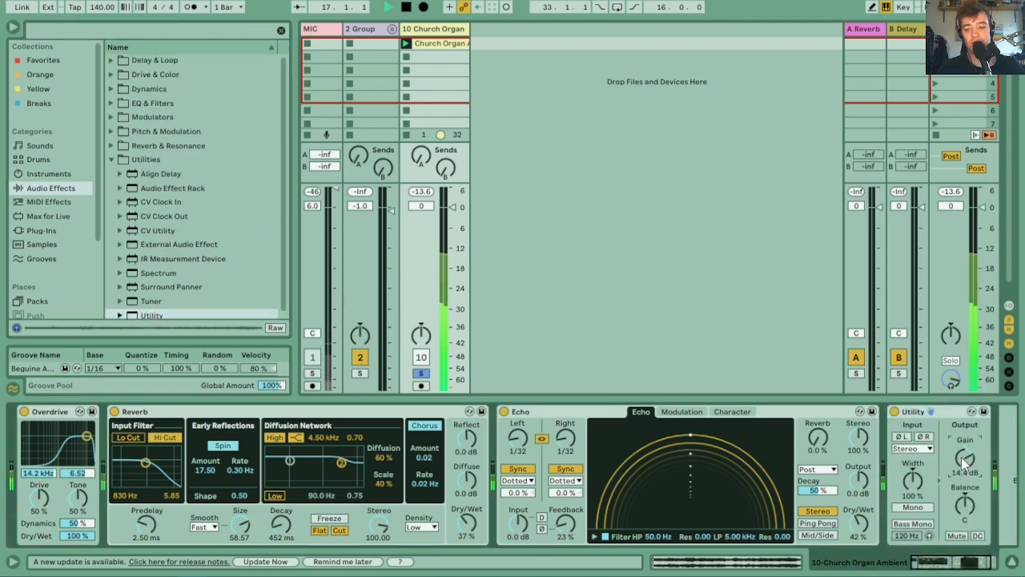
- Unsolo the Church Organ track and lower its volume to -2.0 dB while listening with the drums
click(421, 358)
click(424, 373)
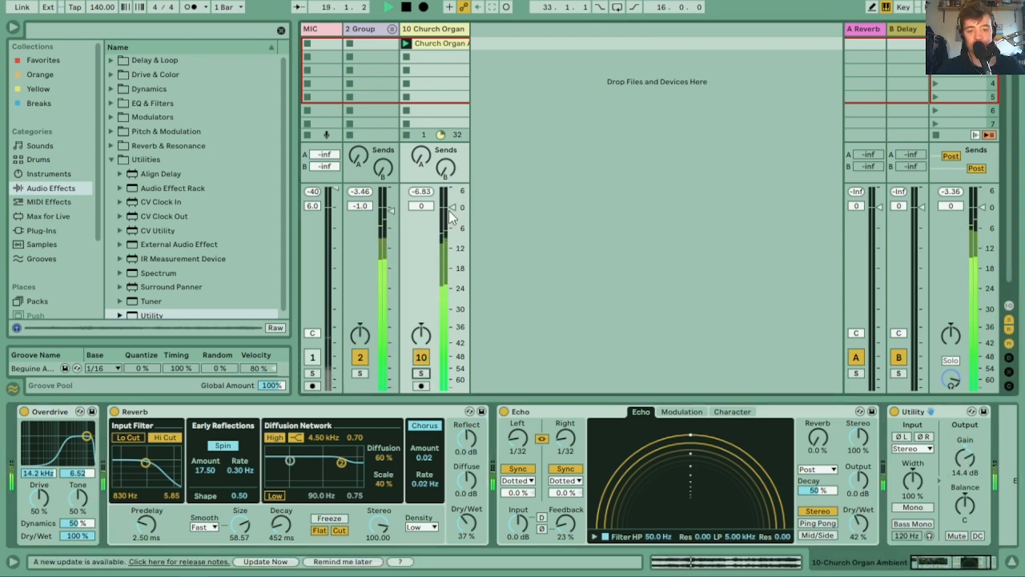
drag(449, 211, 452, 213)
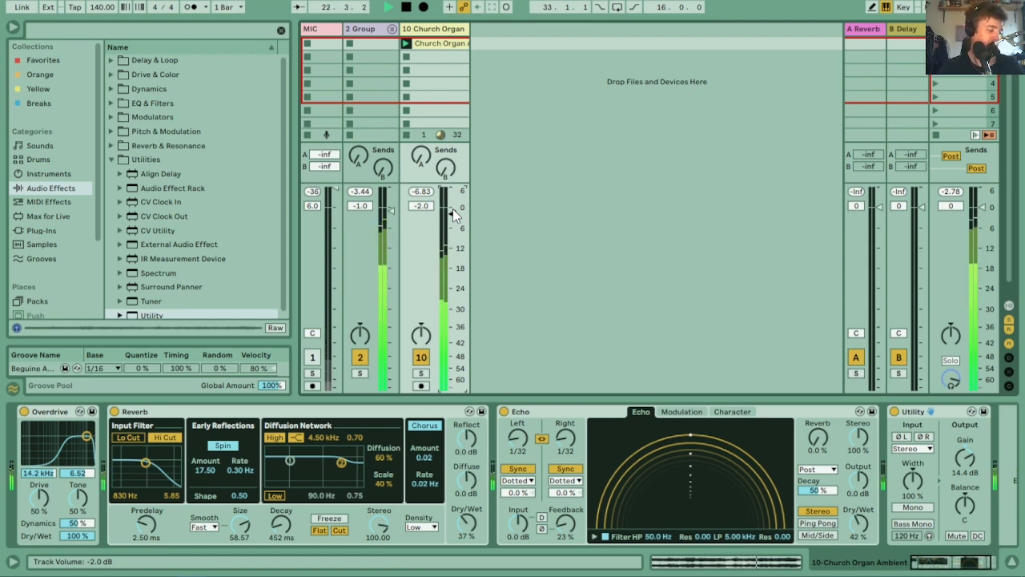
key(space)
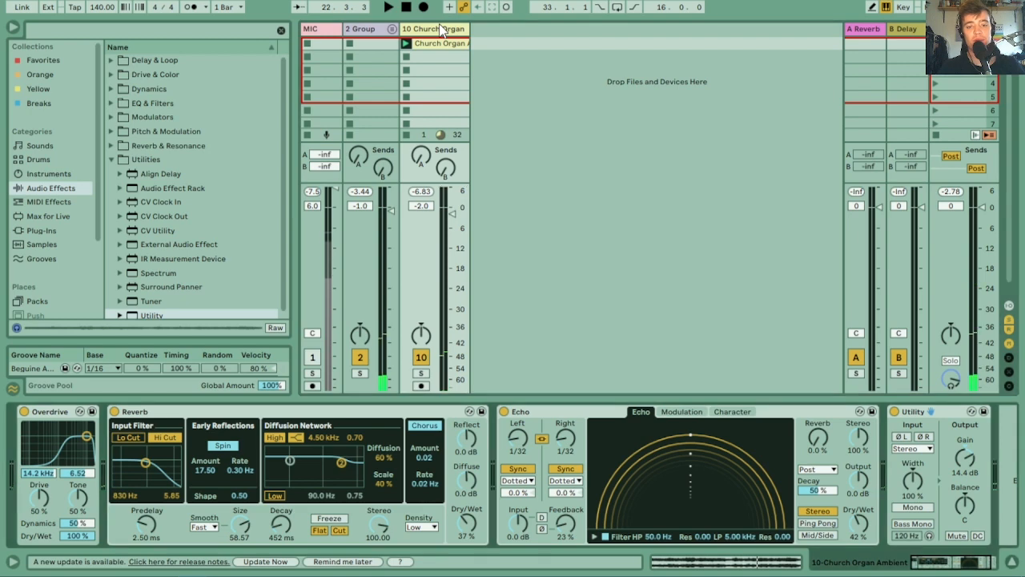
- Freeze the Church Organ track and flatten it to audio
click(440, 43)
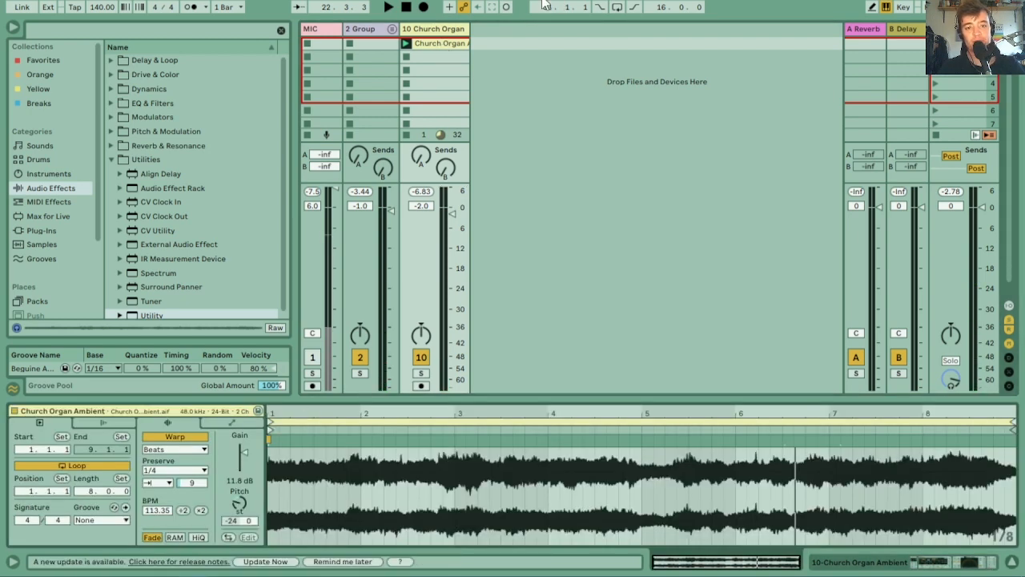
right_click(430, 42)
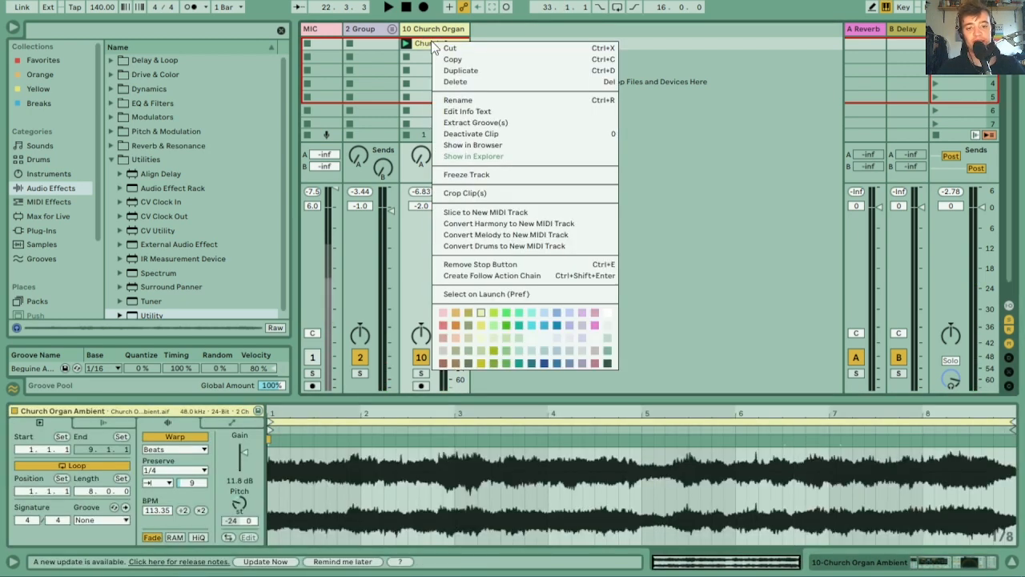
click(471, 173)
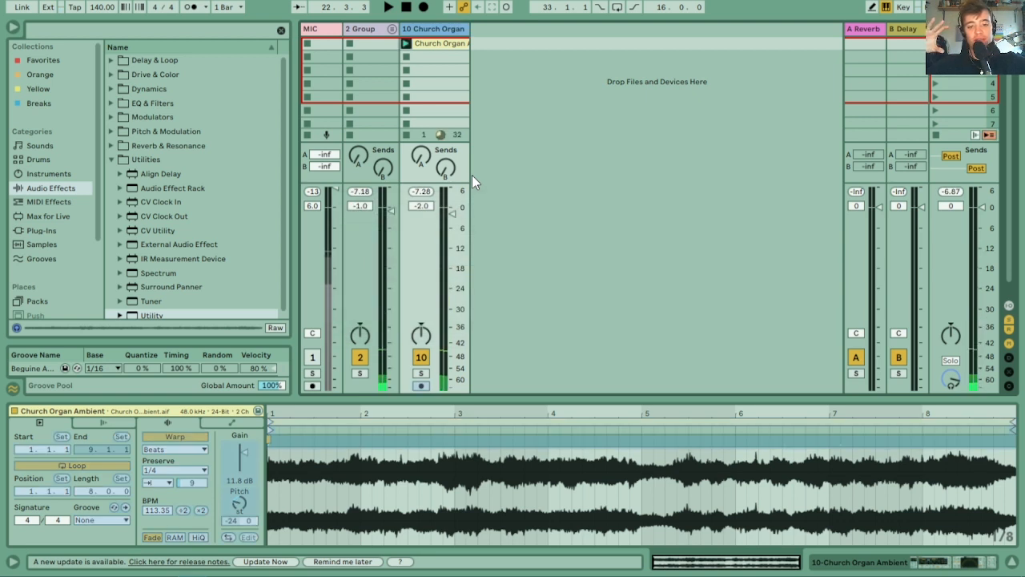
right_click(436, 37)
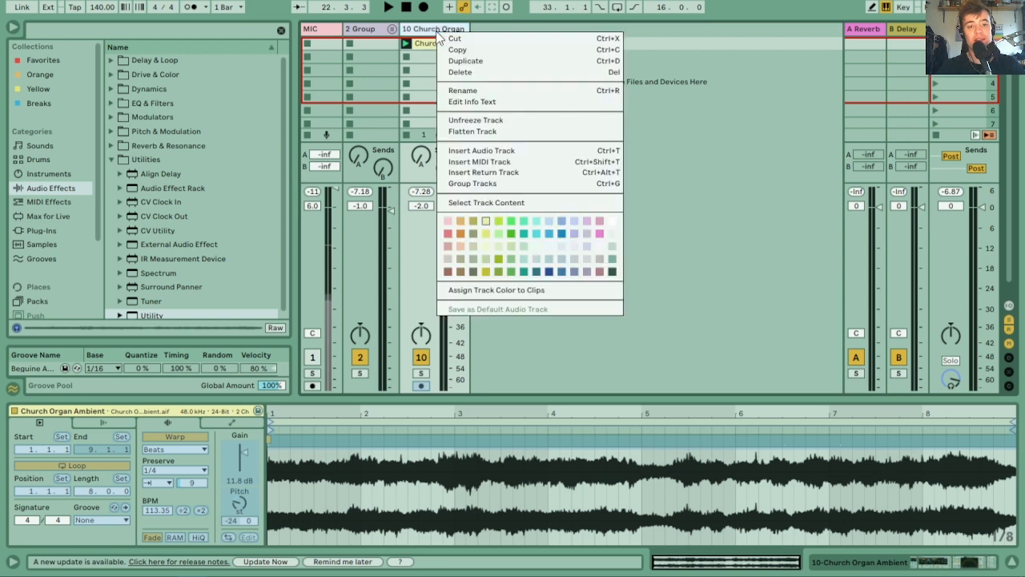
click(468, 132)
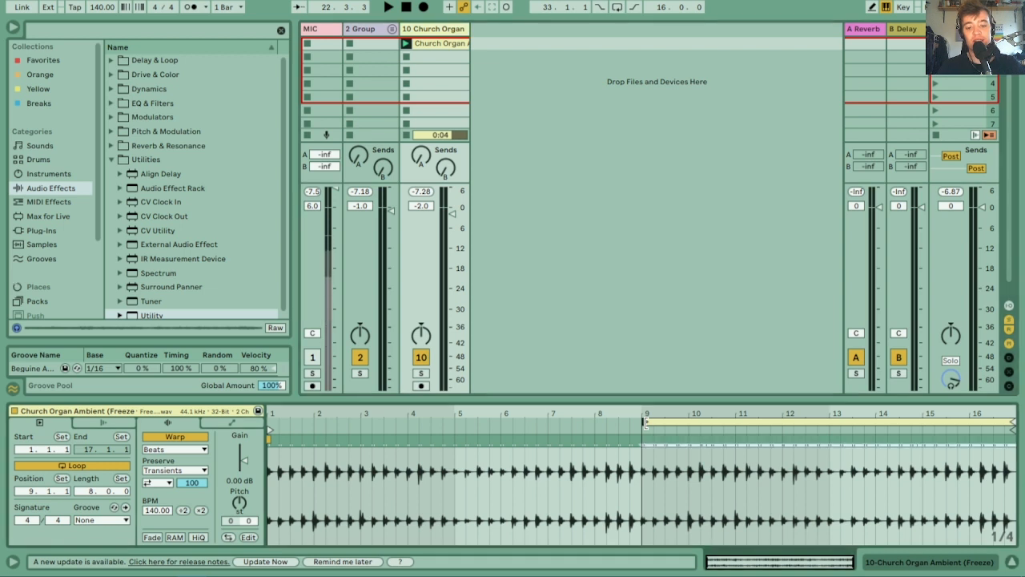
- Extend the flattened organ clip's loop to 16 bars starting at 1.1.1 and play it with the drums
drag(645, 423, 264, 411)
key(space)
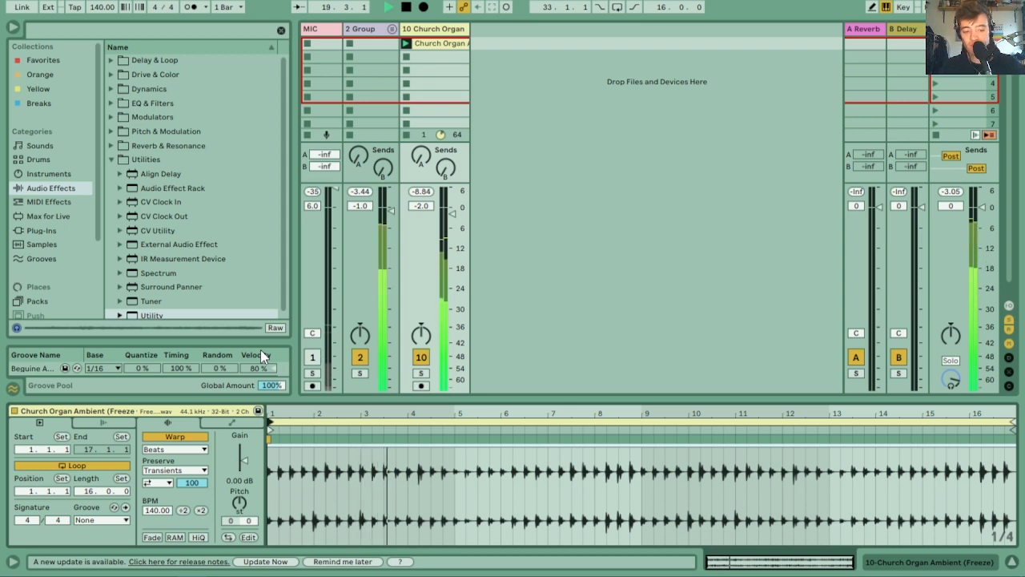
- Switch the flattened organ clip's warp mode to Complex Pro, double its BPM to 280 and play it with the drums
key(space)
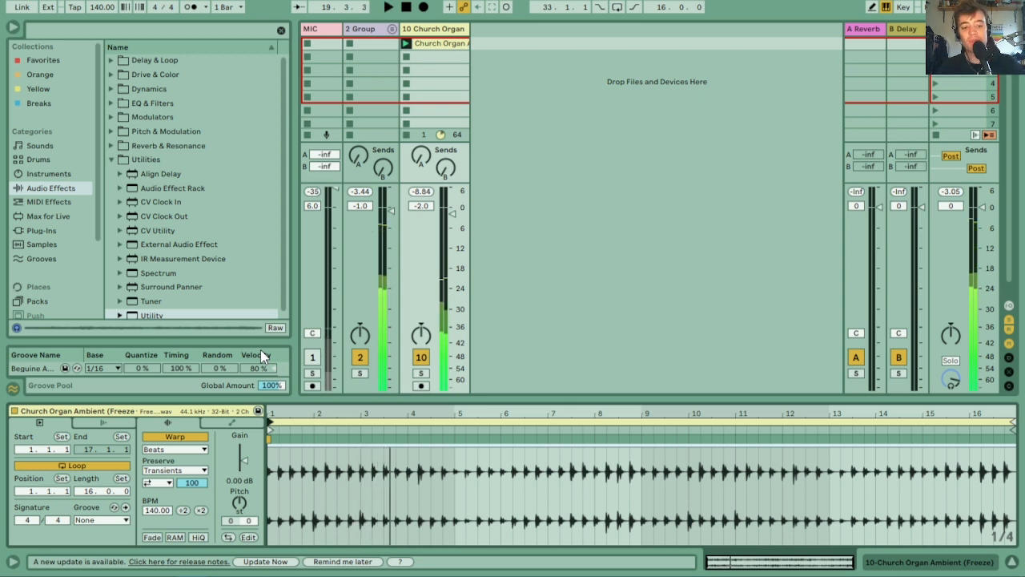
click(202, 451)
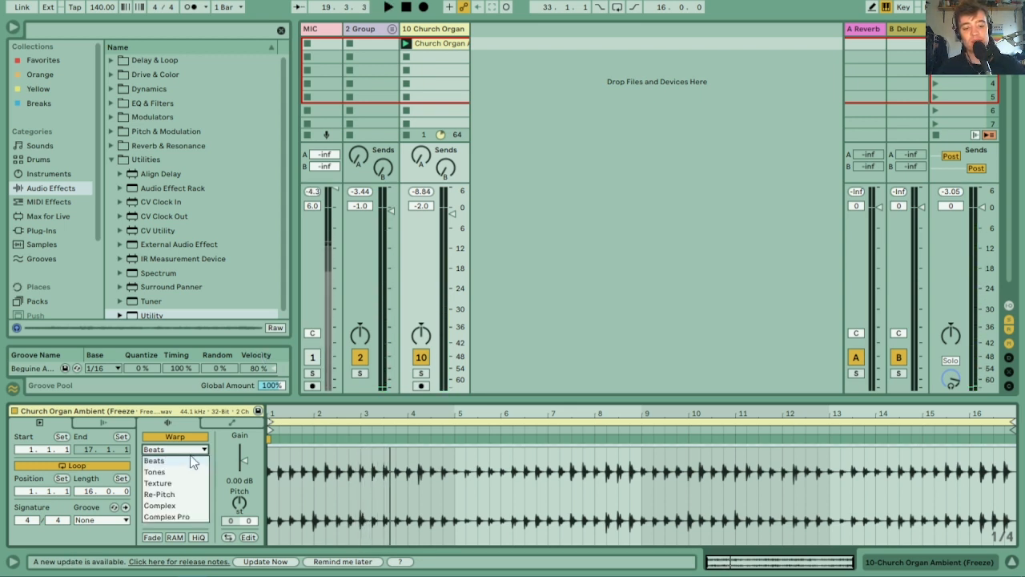
click(173, 516)
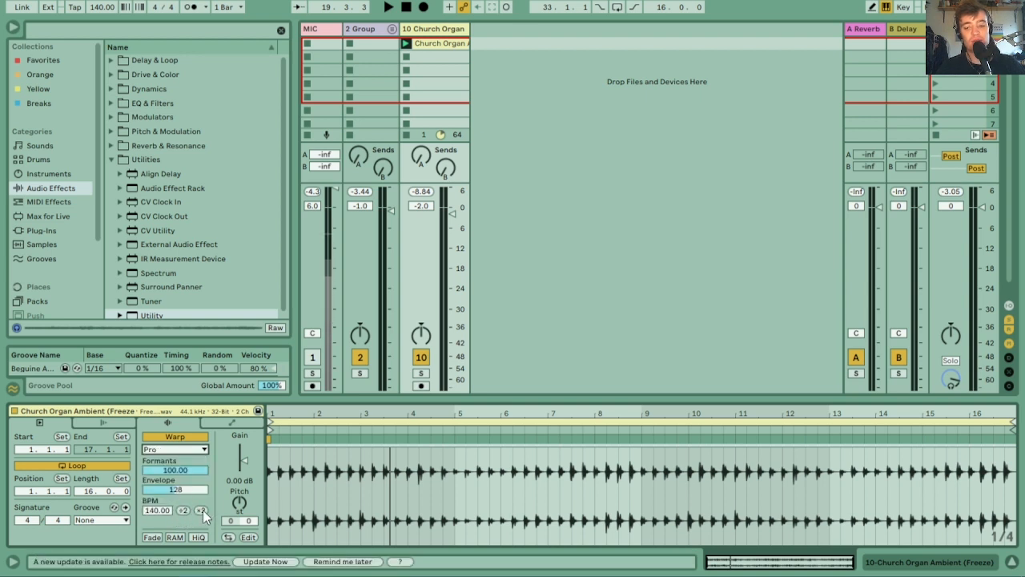
click(203, 510)
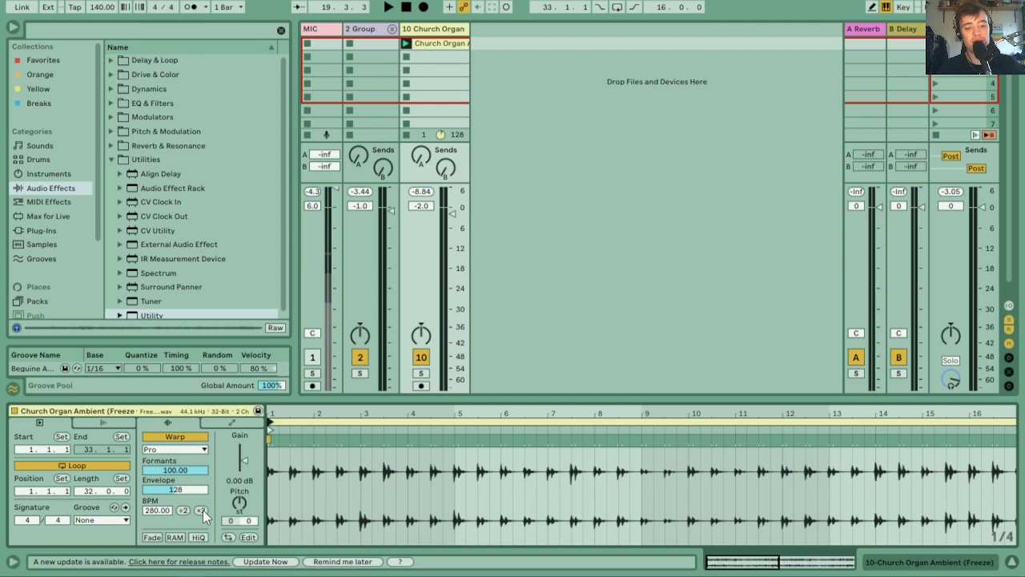
key(space)
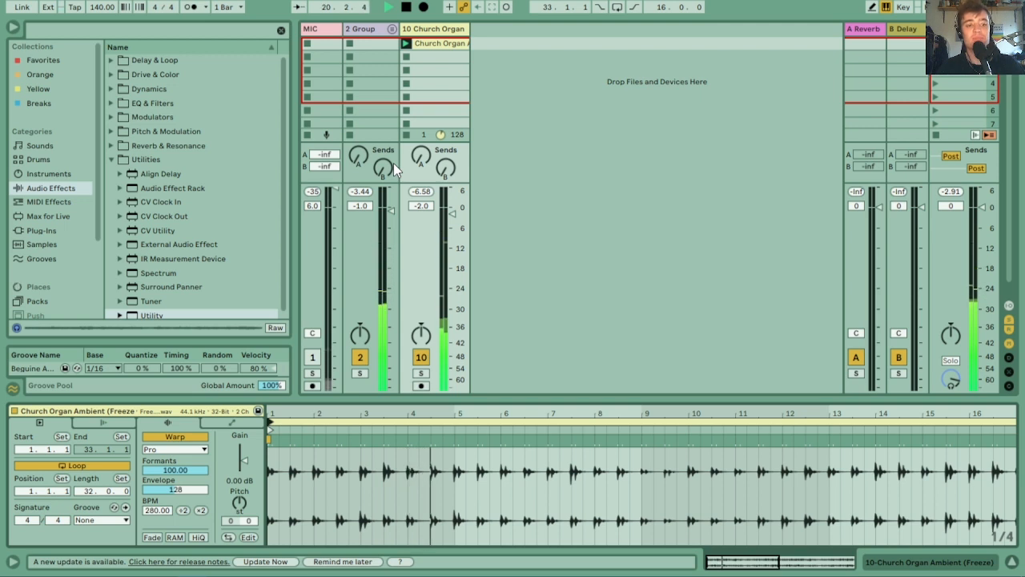
key(space)
- Add an Amp from the Drive & Color effects to the Church Organ track and lower its dry/wet to about 17%
click(109, 158)
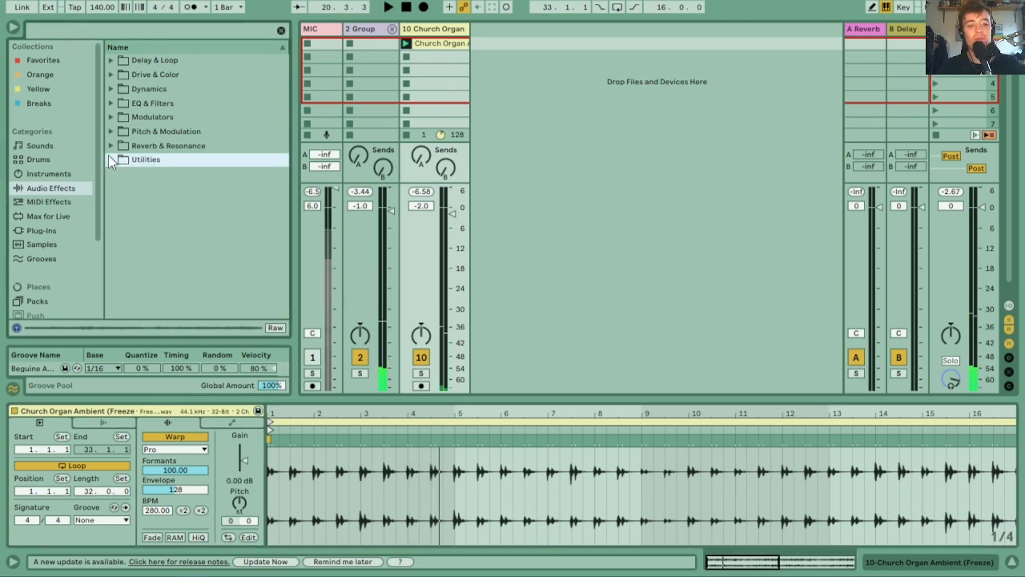
click(112, 83)
click(112, 76)
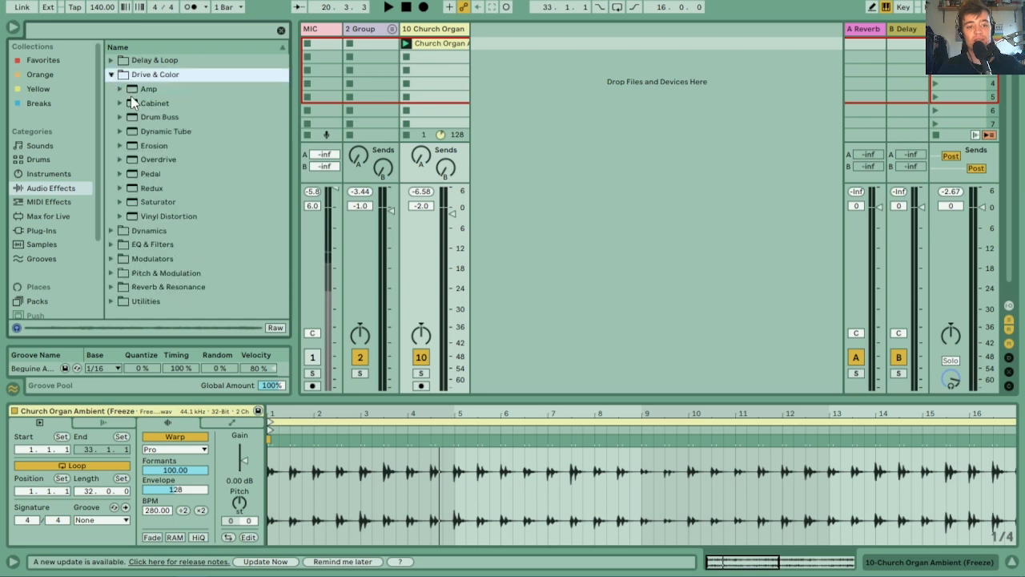
click(144, 88)
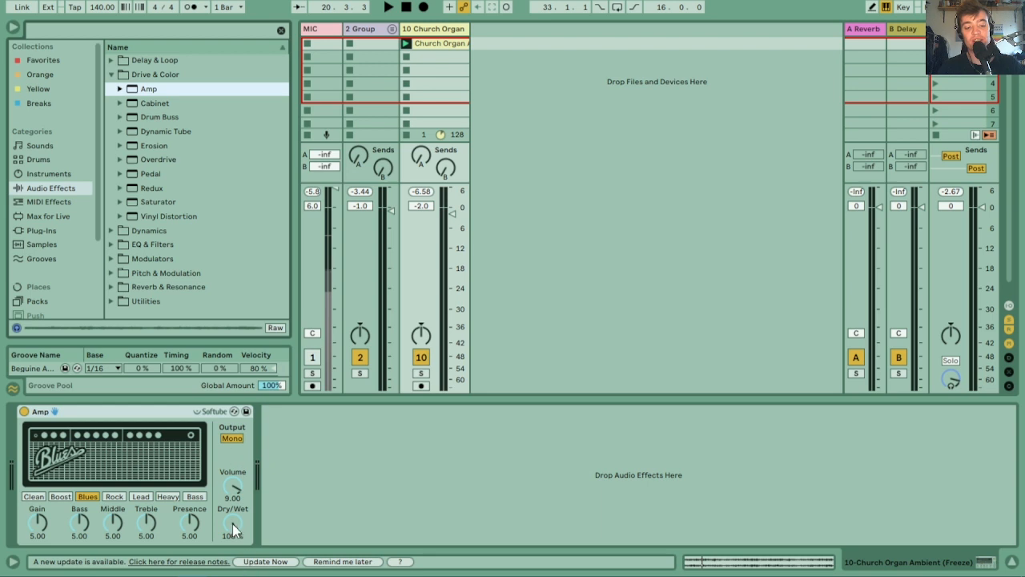
drag(232, 525, 232, 573)
key(space)
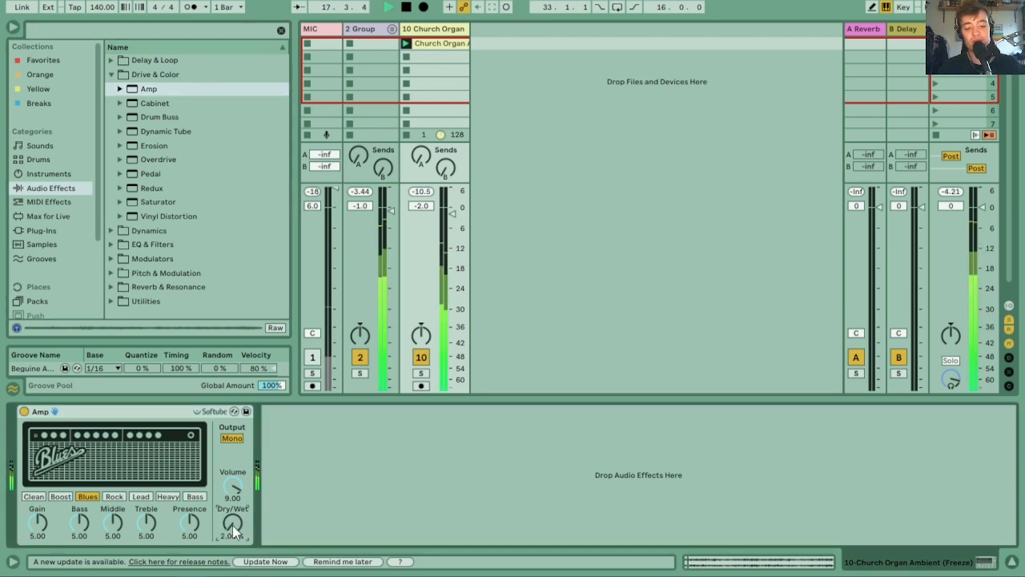
drag(232, 528, 232, 522)
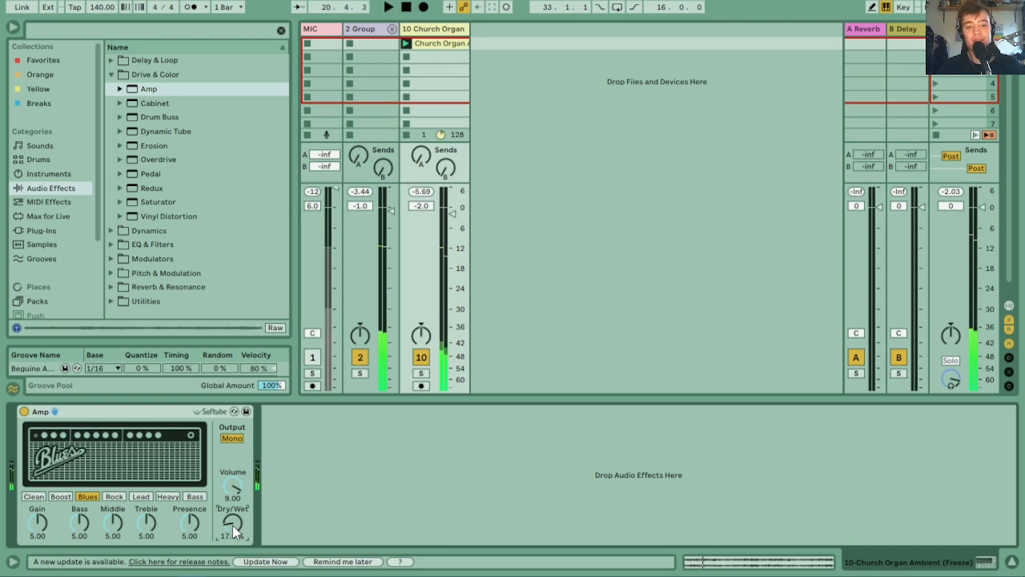
- Transpose the organ clip down 24 semitones and change its warp mode to Tones while playing it with the drums
click(446, 45)
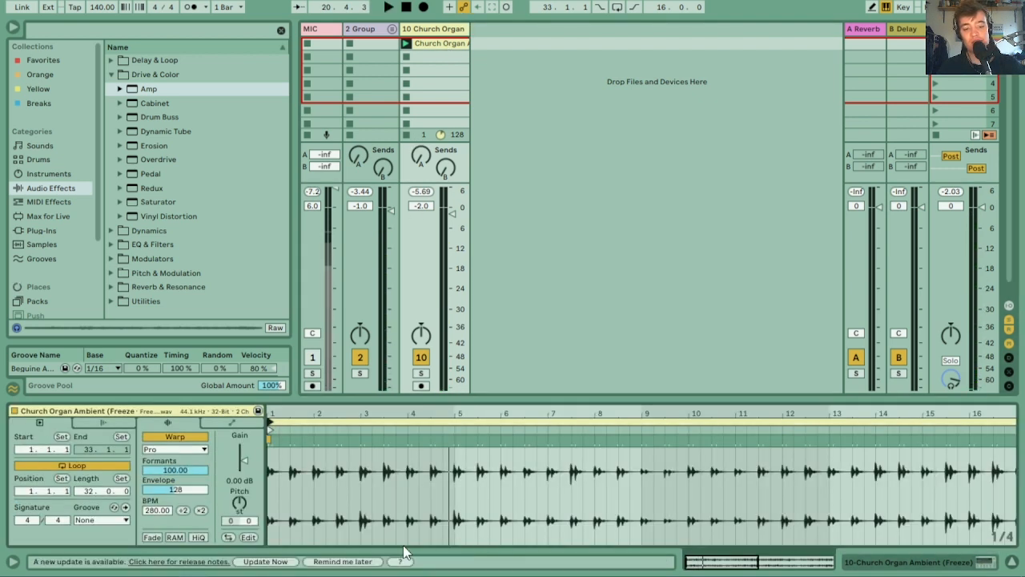
drag(242, 505, 241, 514)
key(space)
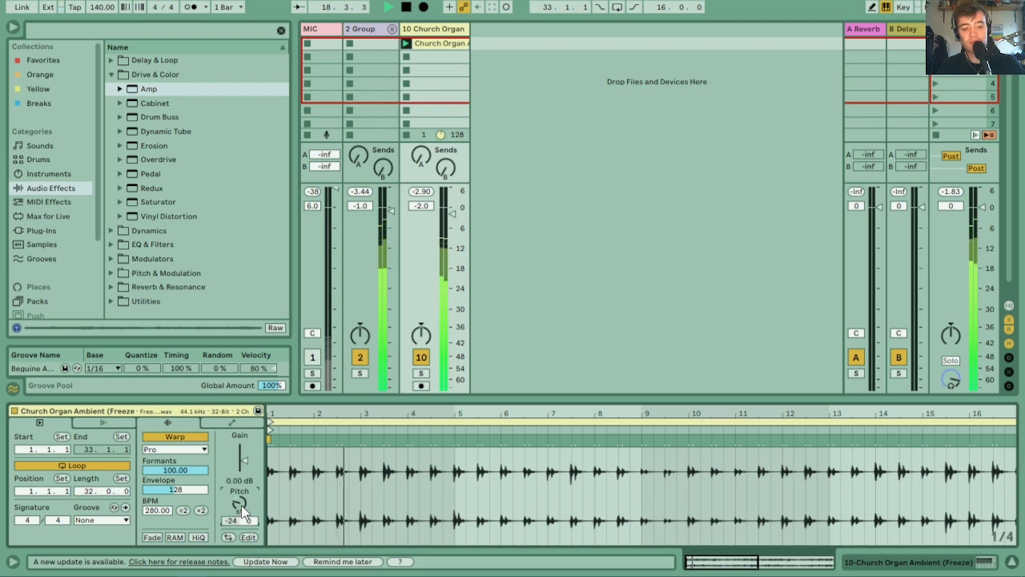
click(185, 448)
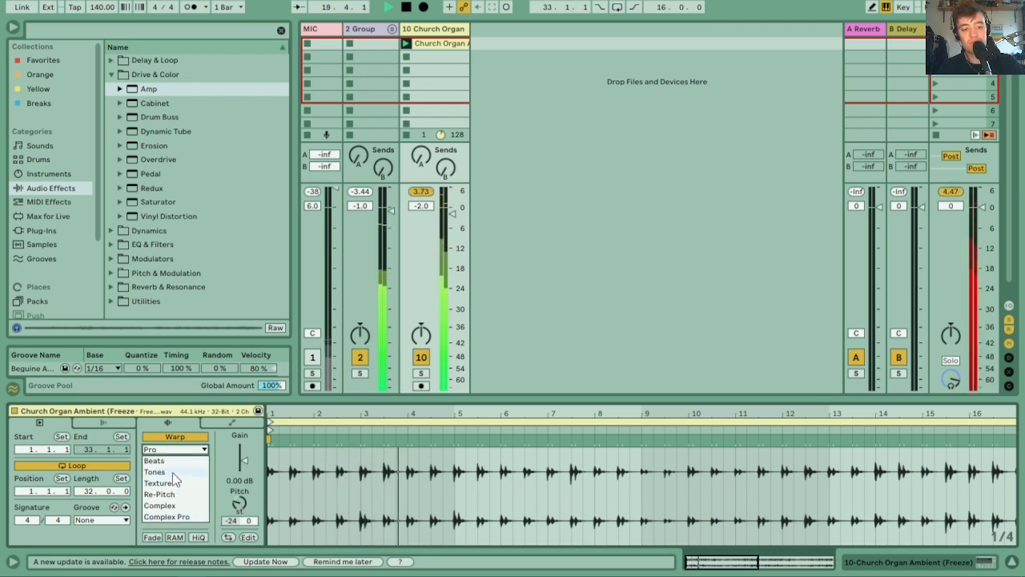
click(172, 470)
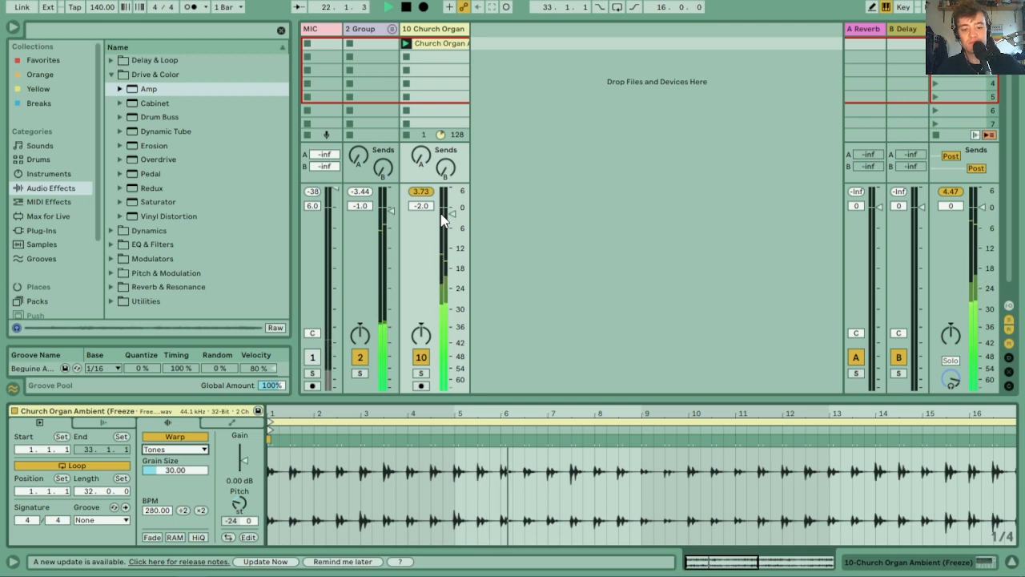
key(space)
- Freeze the Church Organ track with its Amp and flatten it to audio
right_click(447, 30)
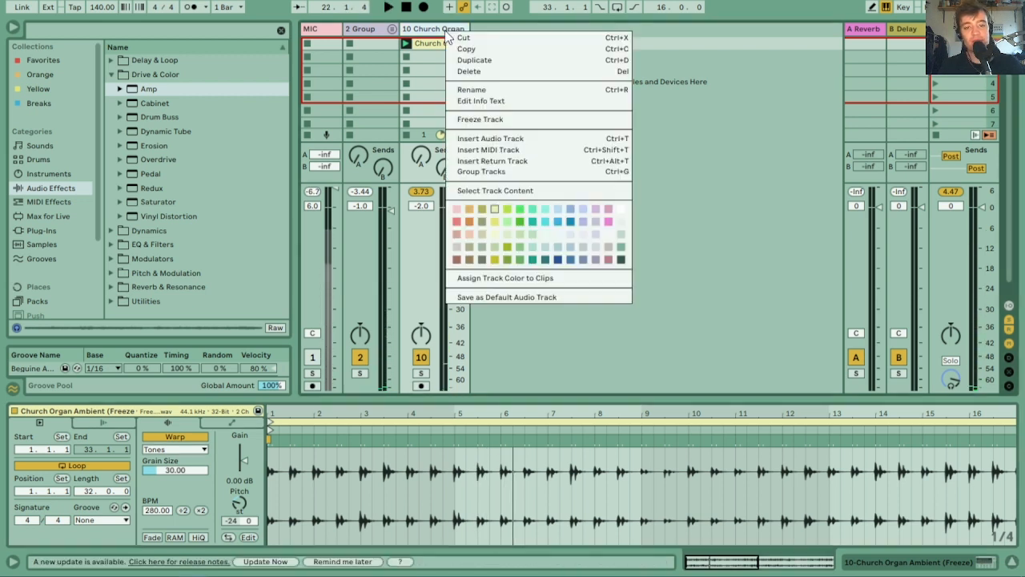
click(486, 120)
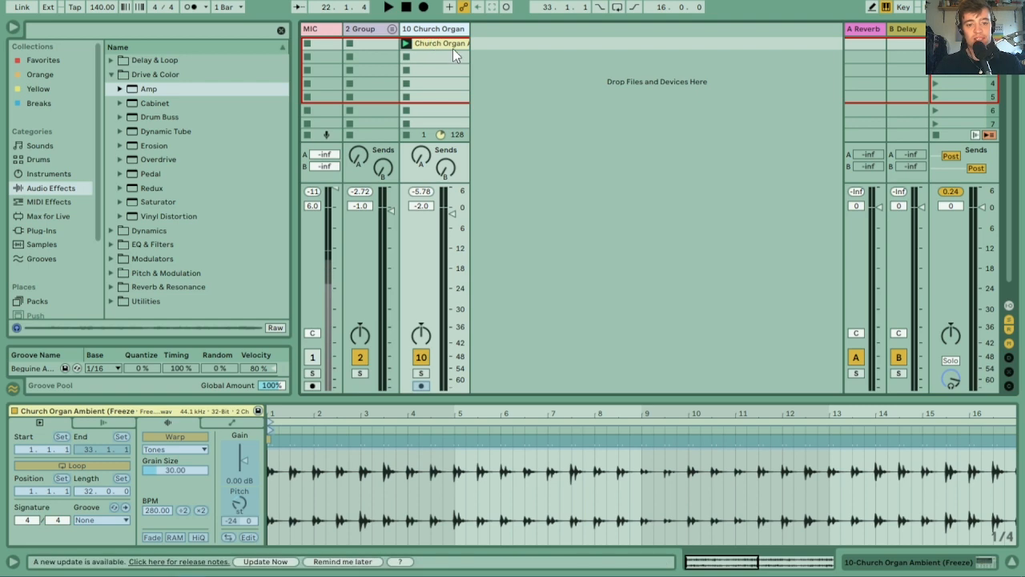
right_click(440, 32)
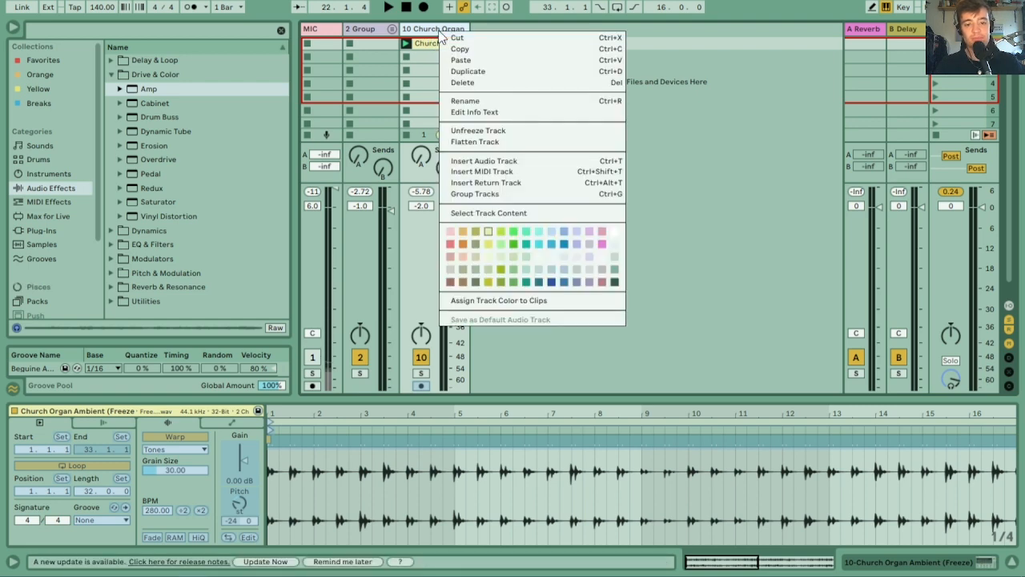
click(484, 142)
- Extend the newly flattened clip's loop to 64 bars starting at 1.1.1 while playing it with the drums
key(space)
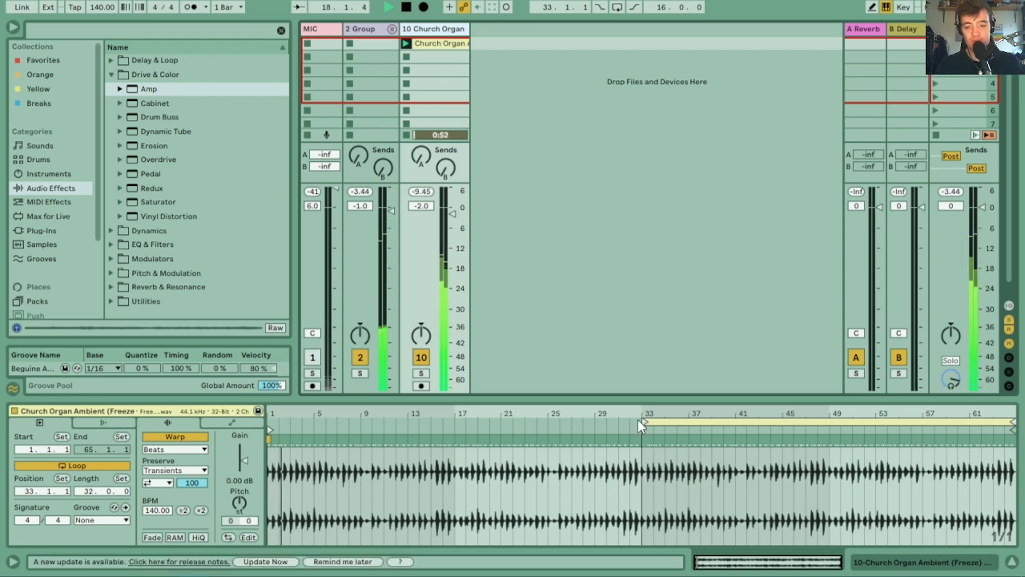
drag(638, 420, 266, 411)
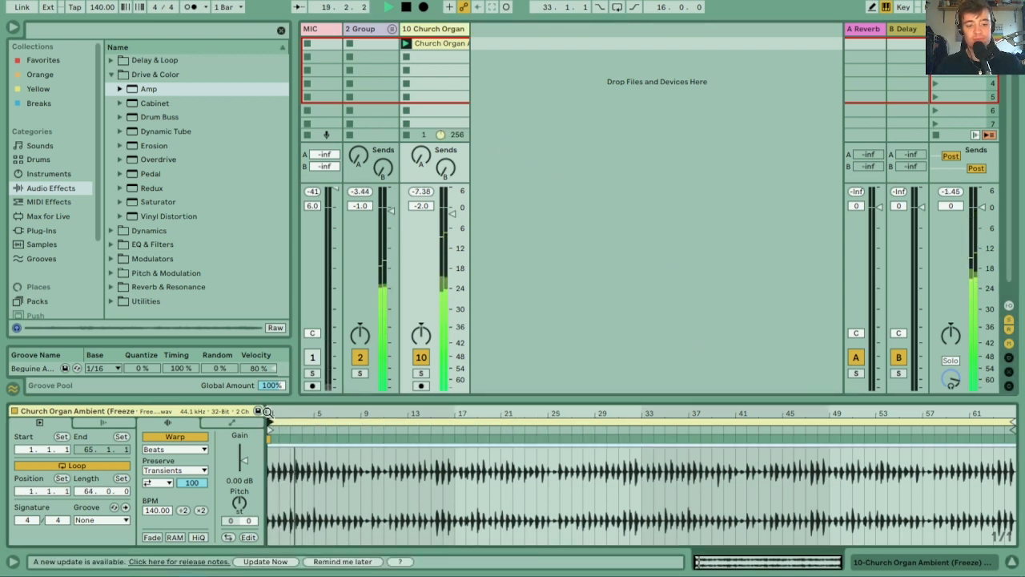
key(space)
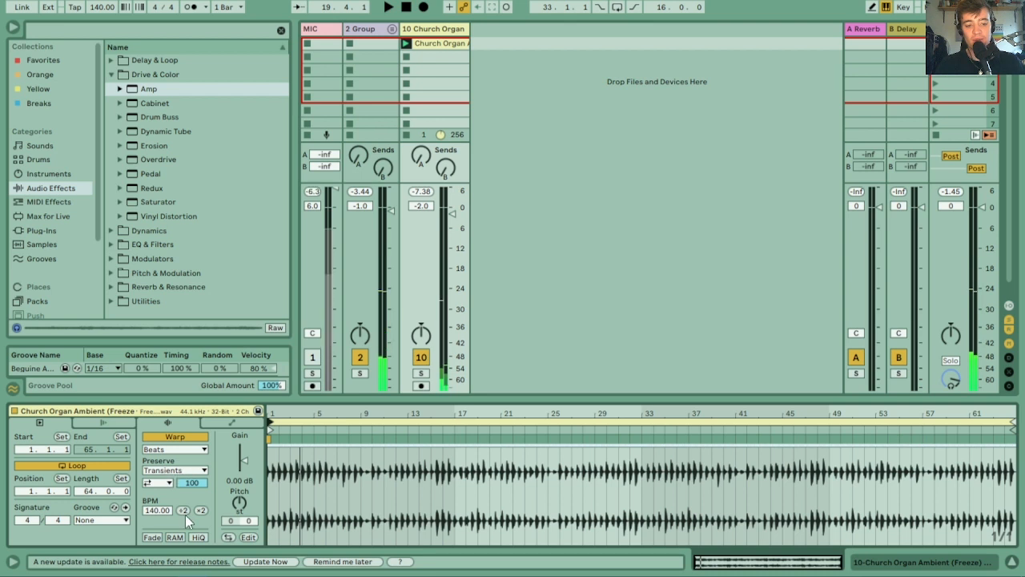
- Double the organ clip's BPM twice to 560, listening to it with the drums after each change
click(201, 511)
key(space)
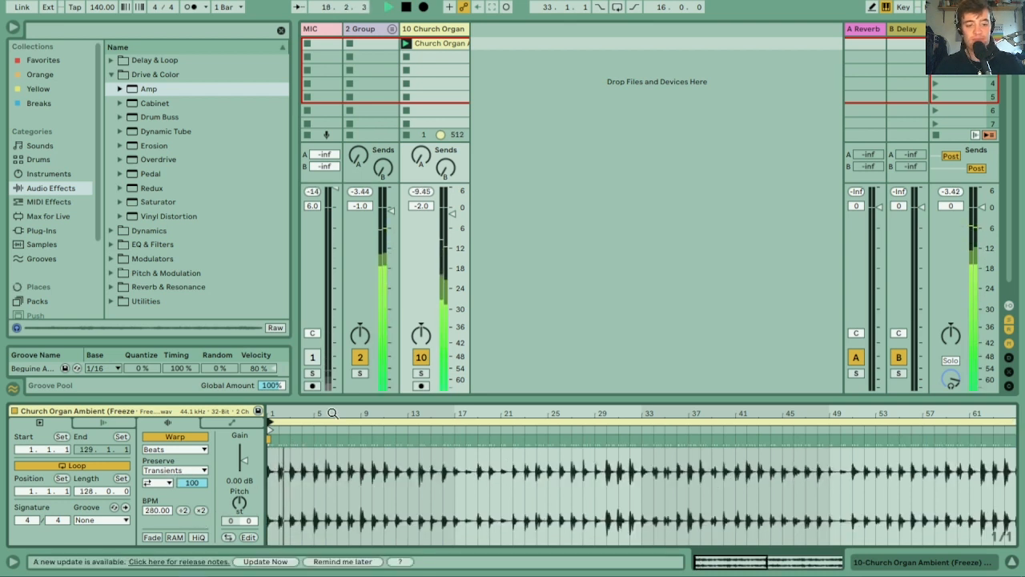
key(space)
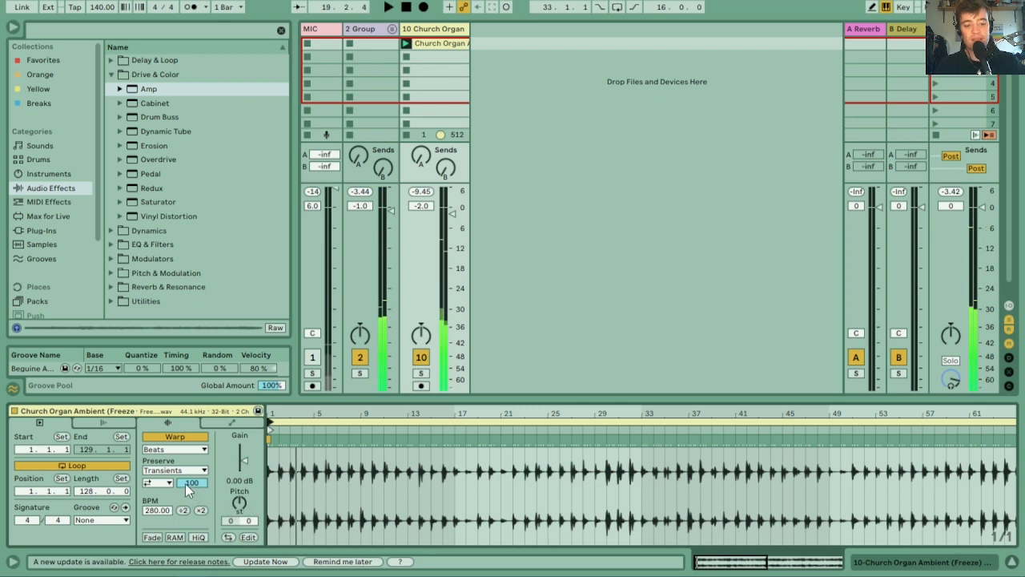
click(183, 510)
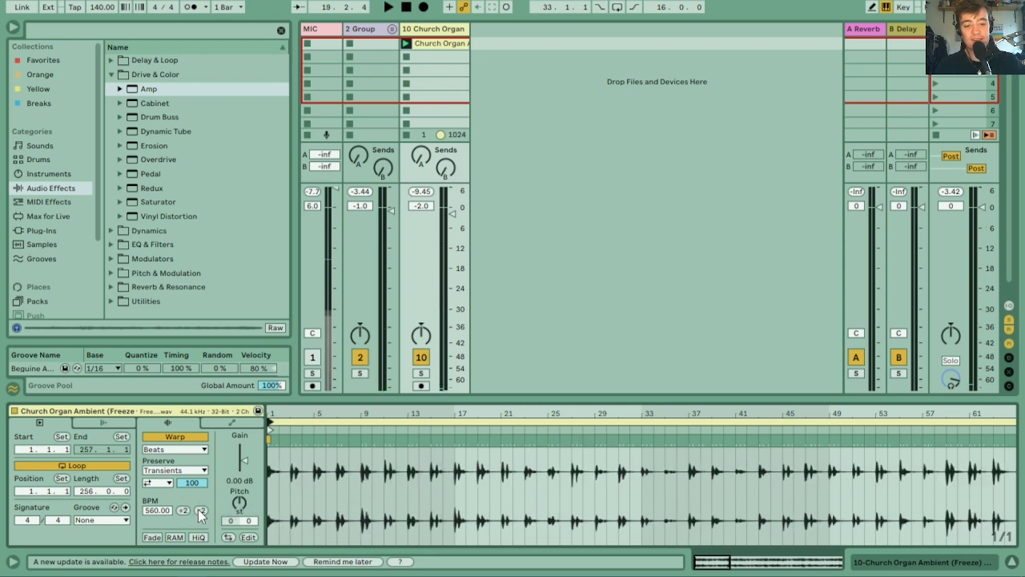
key(space)
key(space)
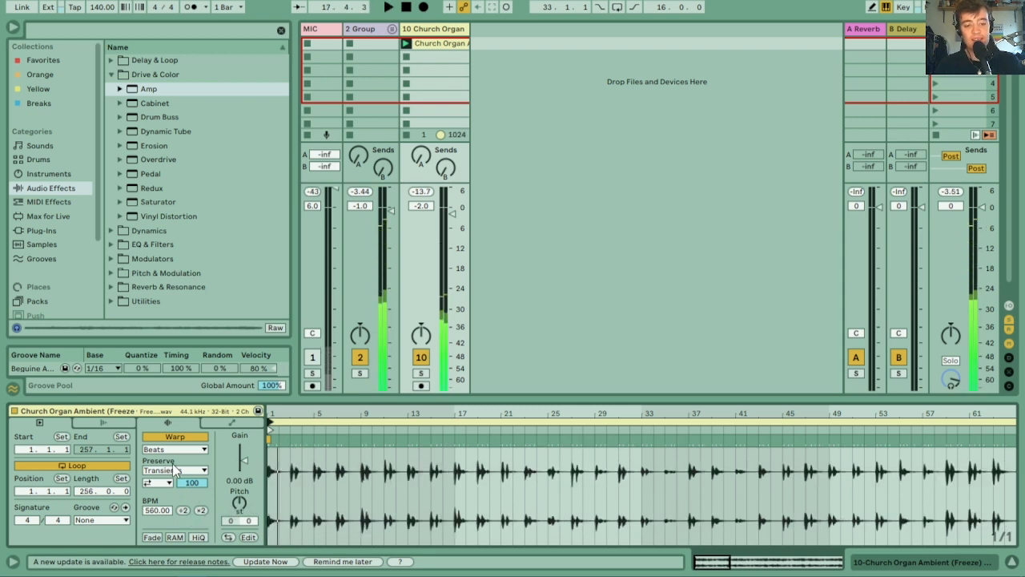
- Set the clip's Beats warping to preserve 1/4 with transient looping off, and lower the transient envelope to 24
click(183, 470)
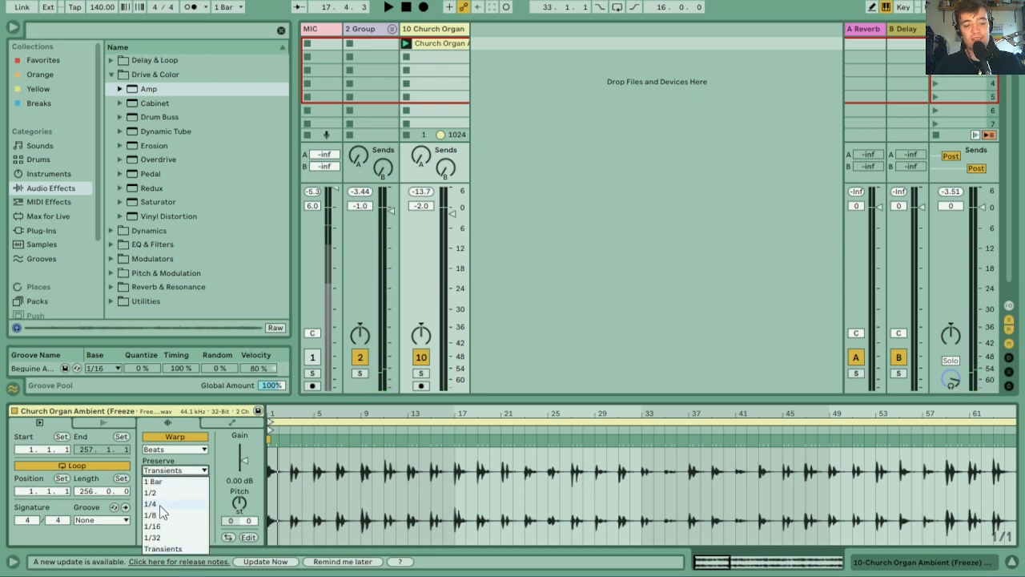
click(159, 504)
click(166, 483)
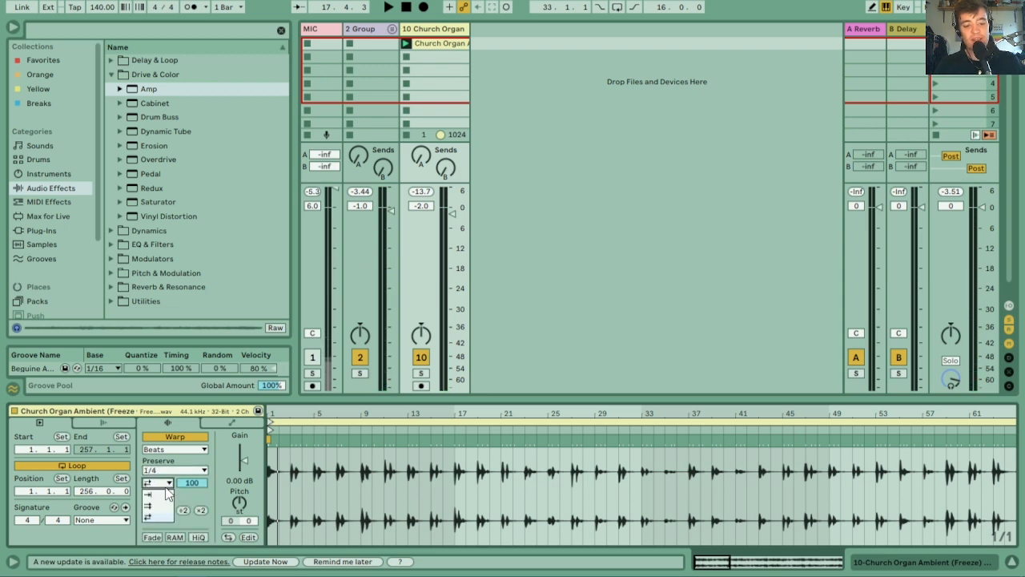
click(161, 496)
drag(192, 483, 193, 521)
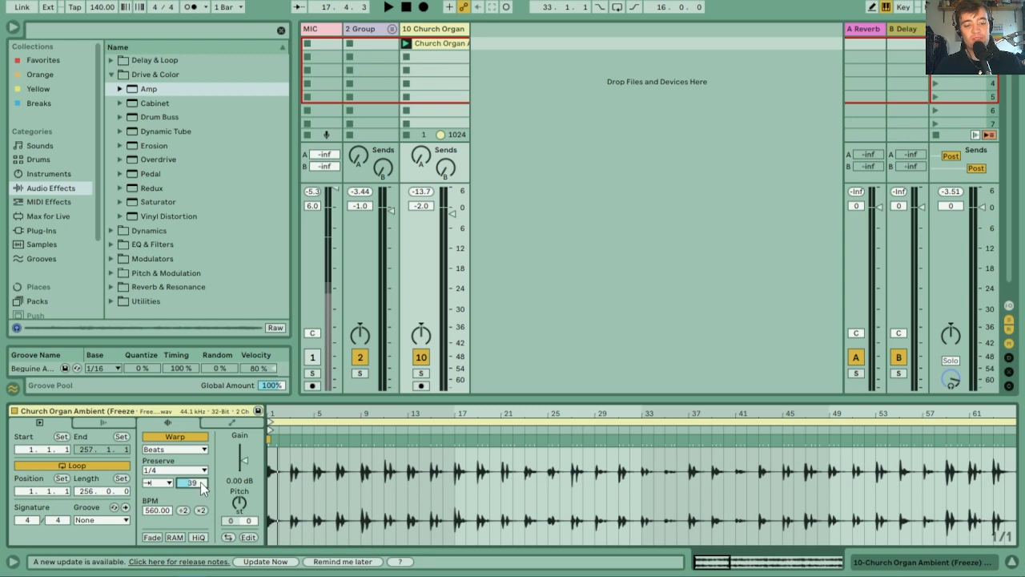
key(space)
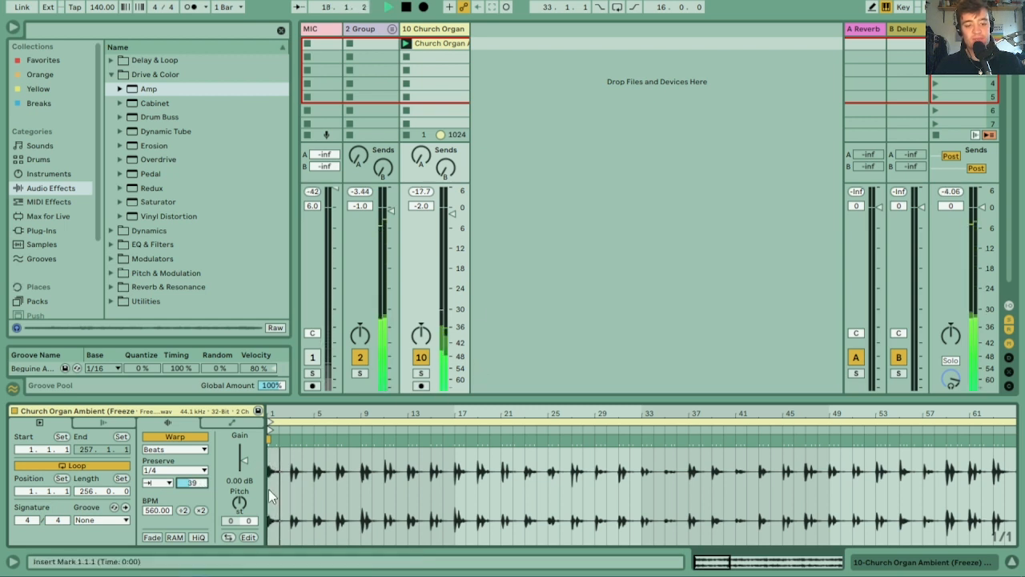
drag(185, 483, 194, 484)
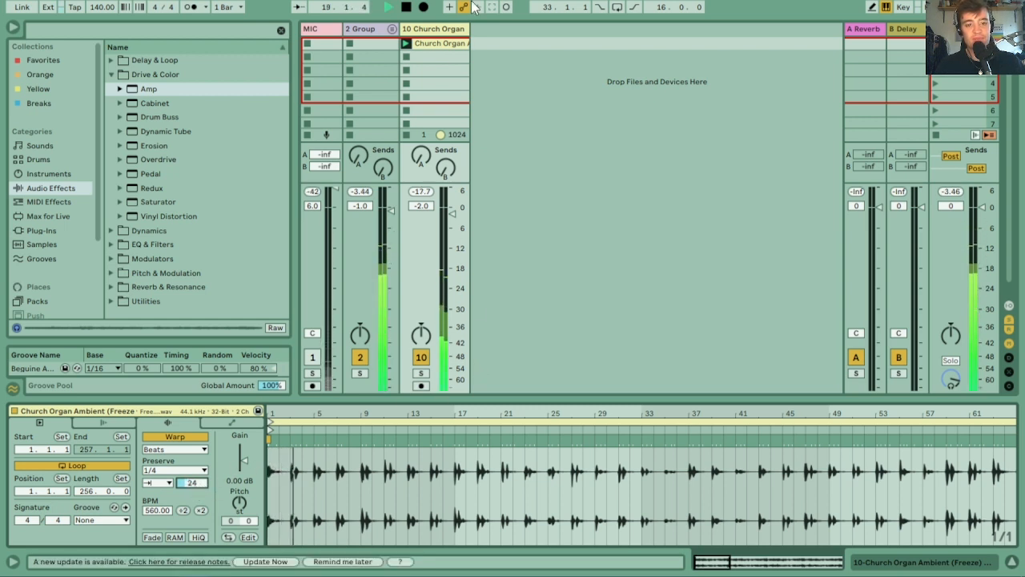
- Add an Overdrive to the Church Organ track, solo the track, and set the effect to 2.91 kHz, bandwidth 7.94 and 100% dry/wet
double_click(428, 30)
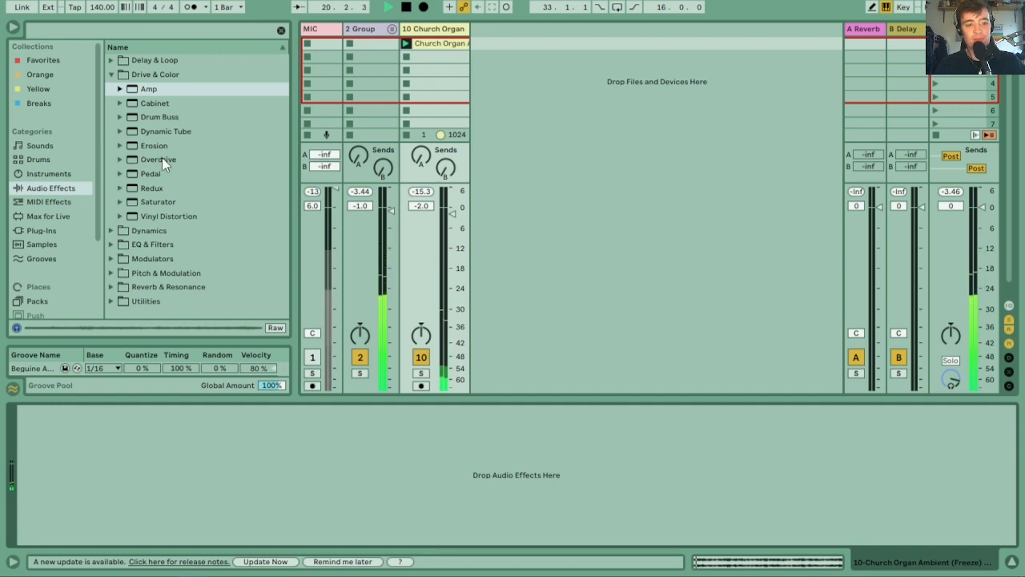
key(space)
drag(148, 161, 432, 97)
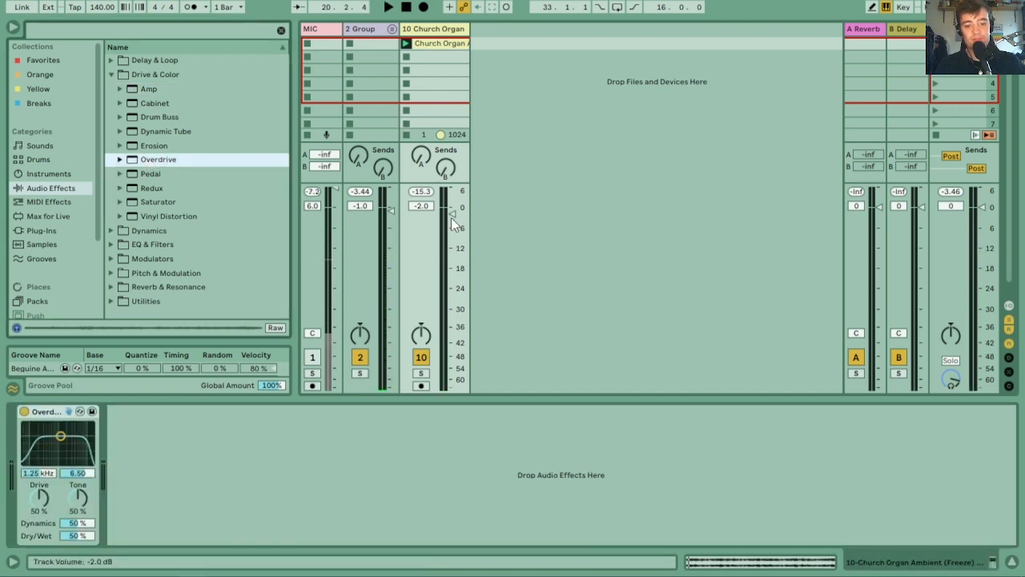
click(420, 373)
key(space)
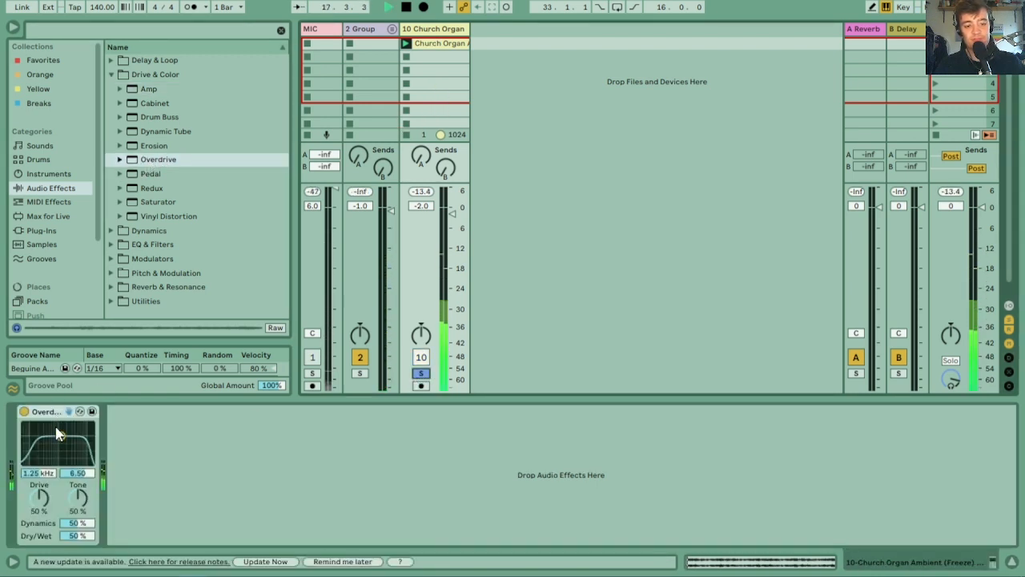
drag(56, 433, 79, 496)
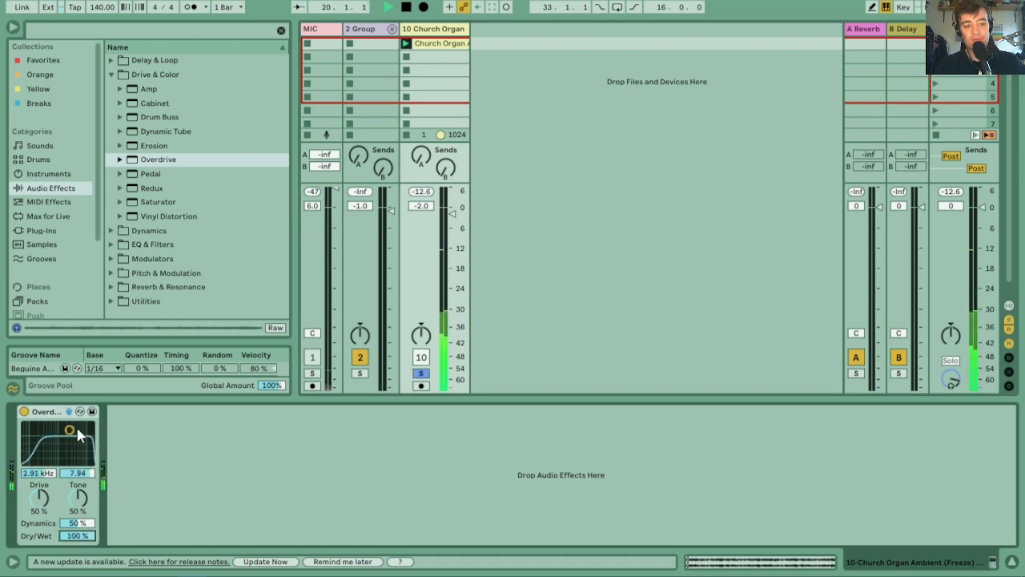
- Stop playback and duplicate the Church Organ track
key(space)
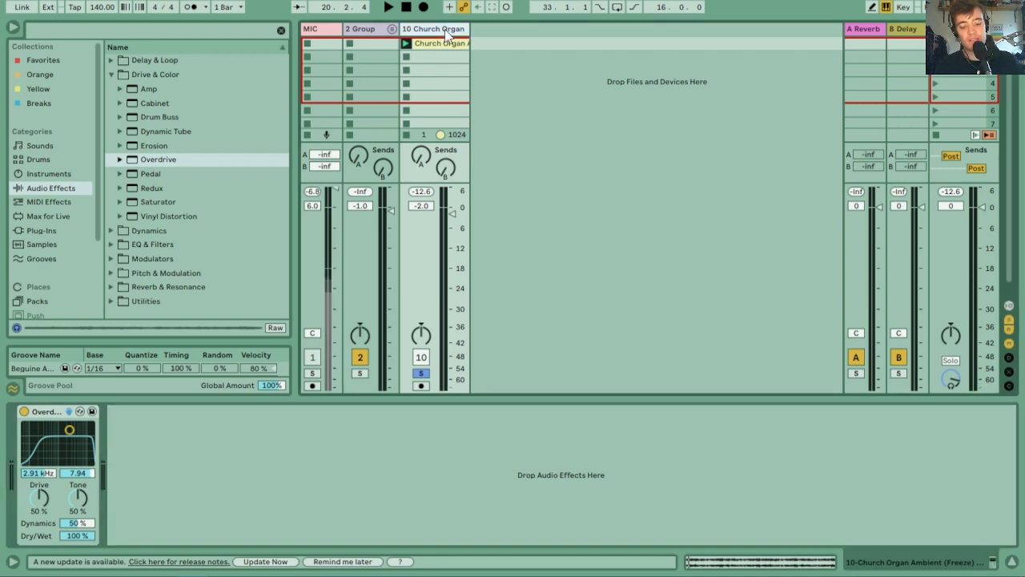
key(ctrl+d)
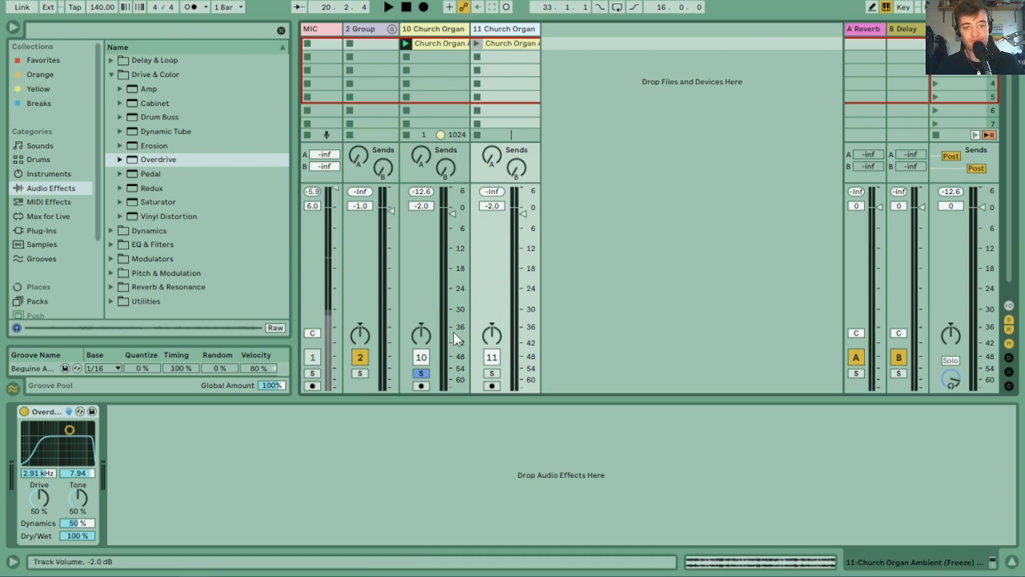
- Unsolo the original Church Organ track and group it with its duplicate
click(422, 373)
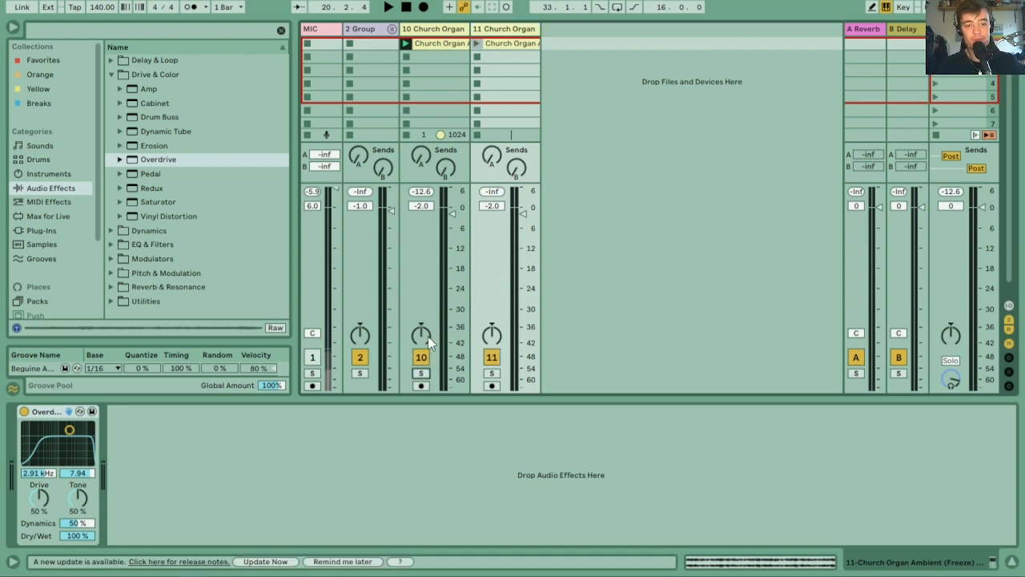
click(465, 30)
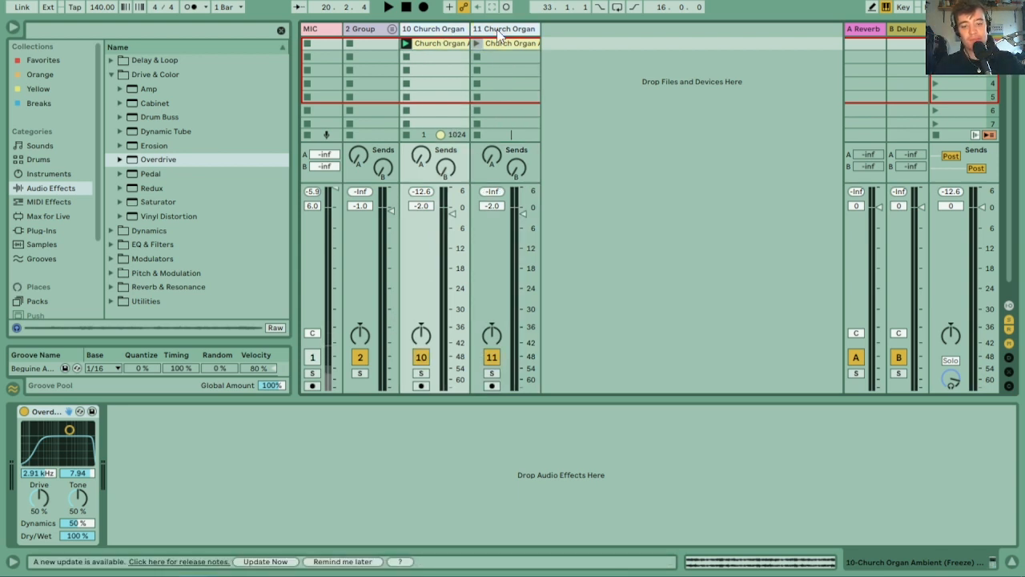
key(ctrl+g)
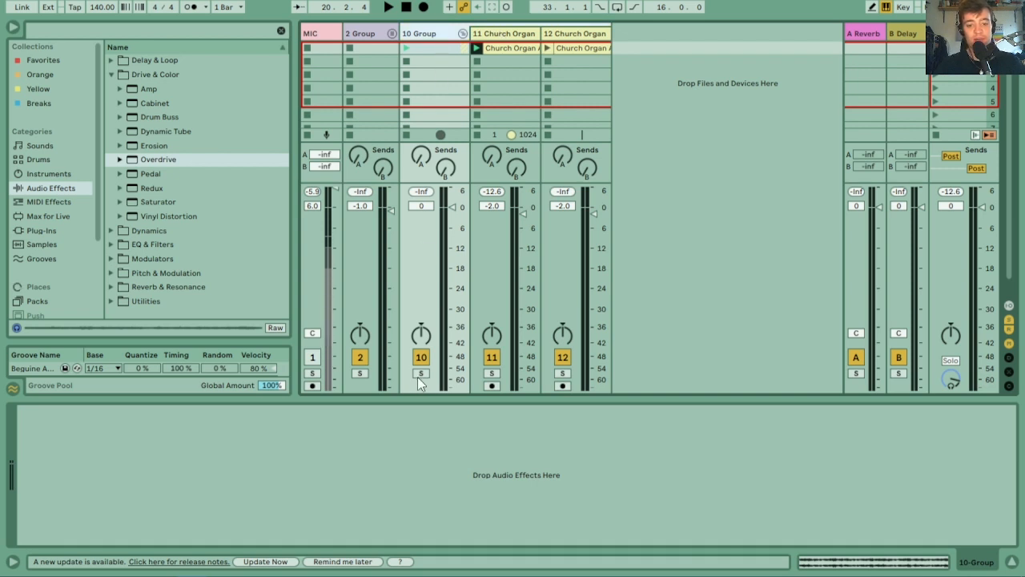
- Solo the new group, listen to it briefly, and open the duplicate Church Organ track's clip
click(420, 373)
key(space)
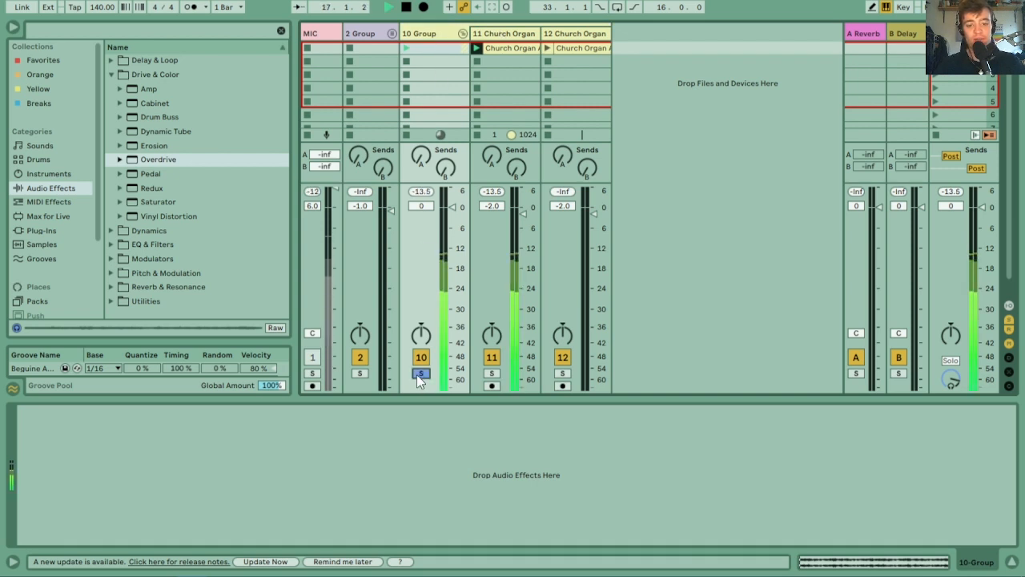
key(space)
click(577, 48)
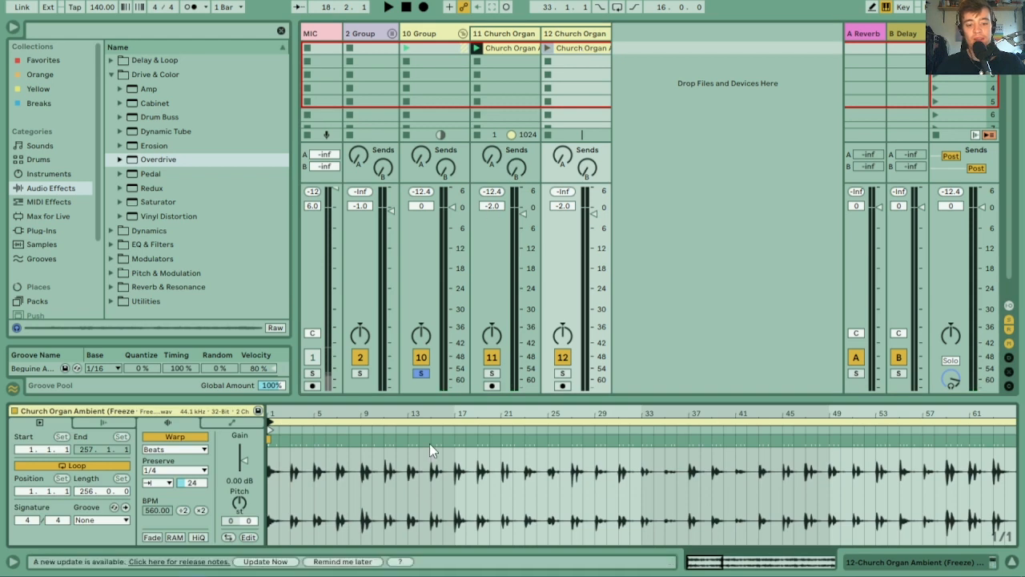
key(space)
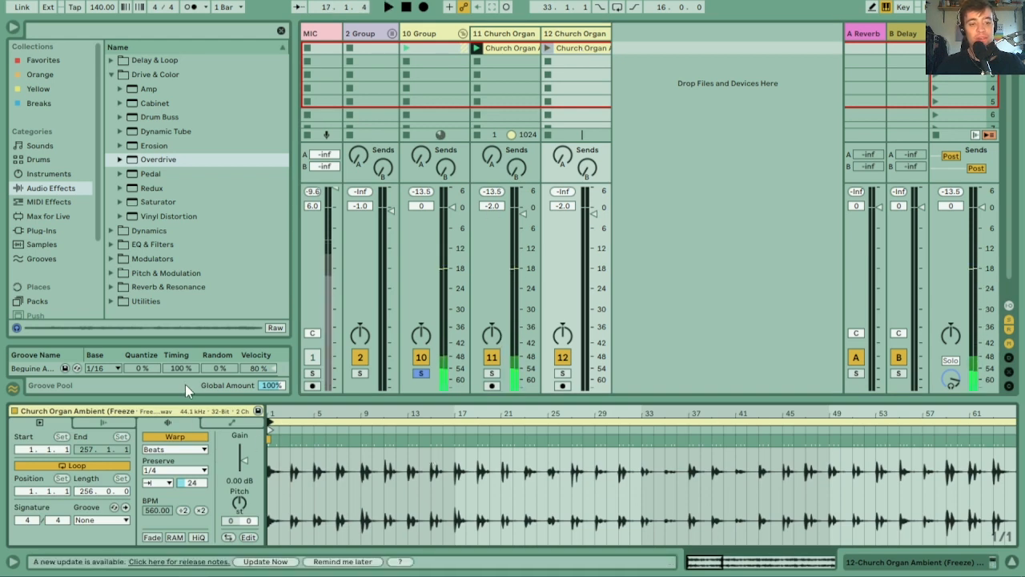
- Search the sample library for "loop"
drag(98, 209, 95, 290)
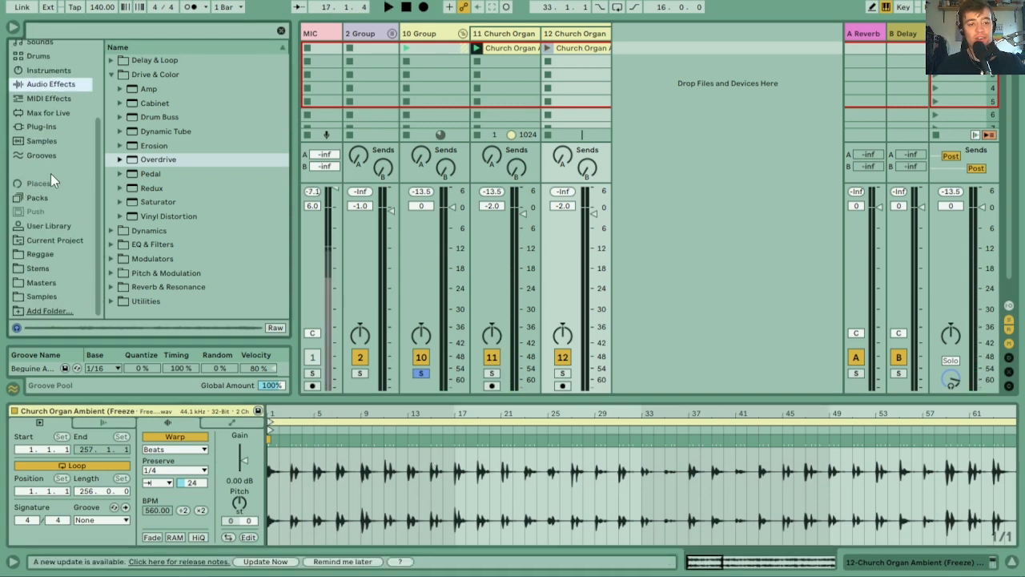
click(33, 141)
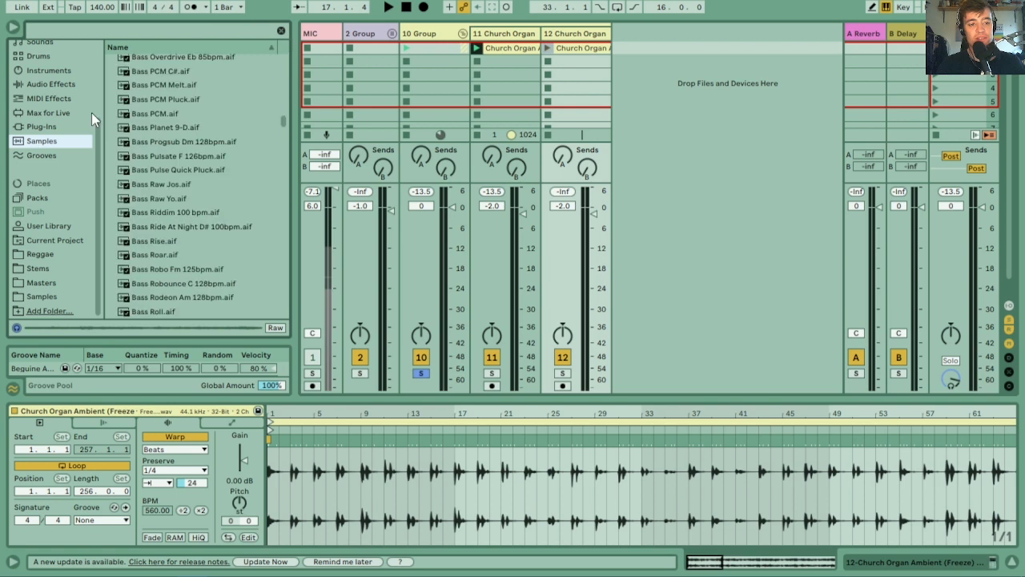
click(161, 28)
text(op)
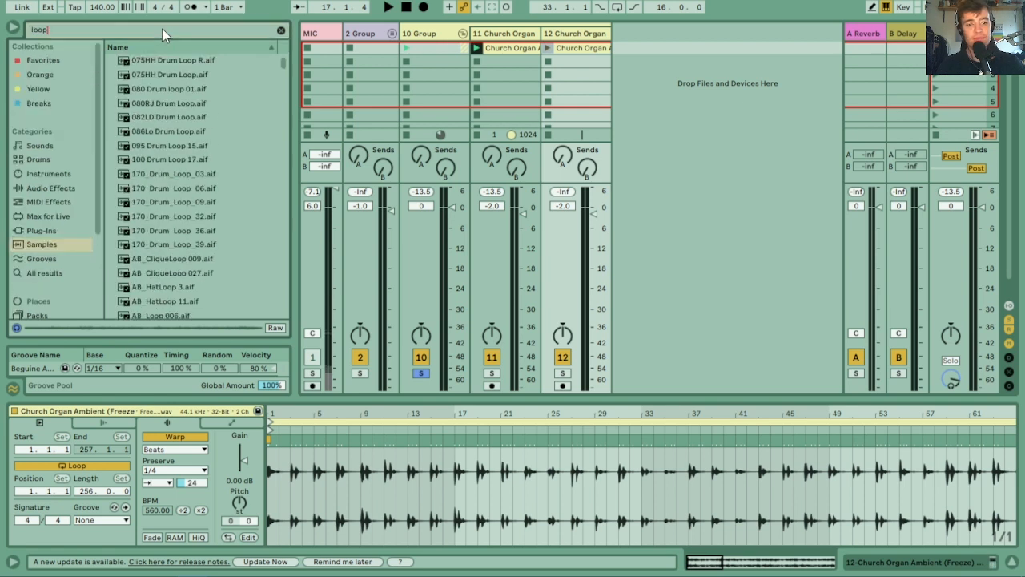
- Browse through the found drum loop samples one after another, starting among the 170_Drum_Loop files
click(195, 221)
key(Down)
key(Down)
key(Down)
key(Down)
key(Down)
key(Down)
key(Down)
key(Down)
key(Down)
key(Down)
key(Down)
key(Down)
key(Down)
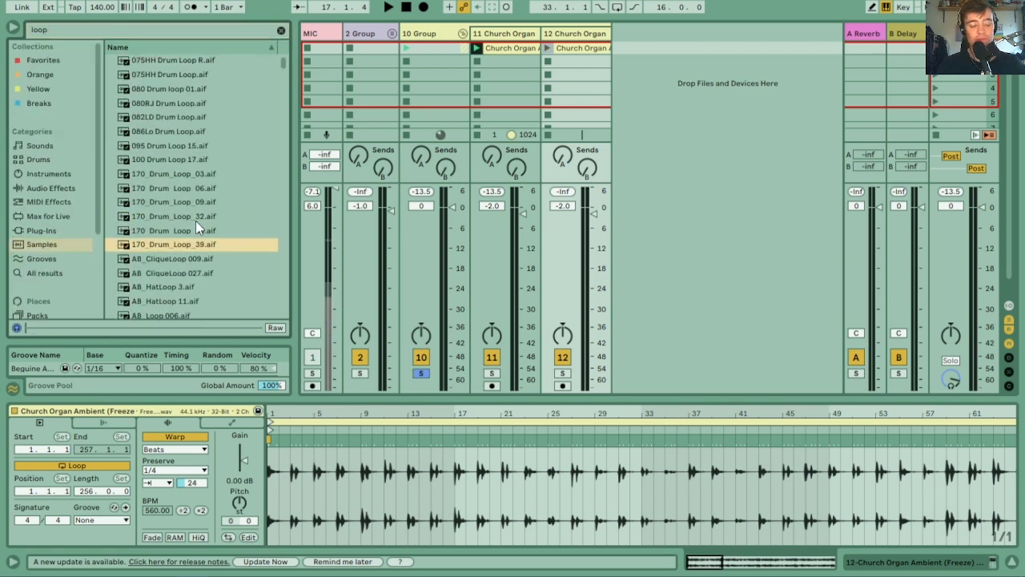
- Audition the loop samples following 170_Drum_Loop_39 in the search results, through to Dark Gas Shakers Loop 93 bpm
key(Down)
key(Down)
key(Down)
key(Down)
key(Down)
key(Down)
key(Down)
key(Down)
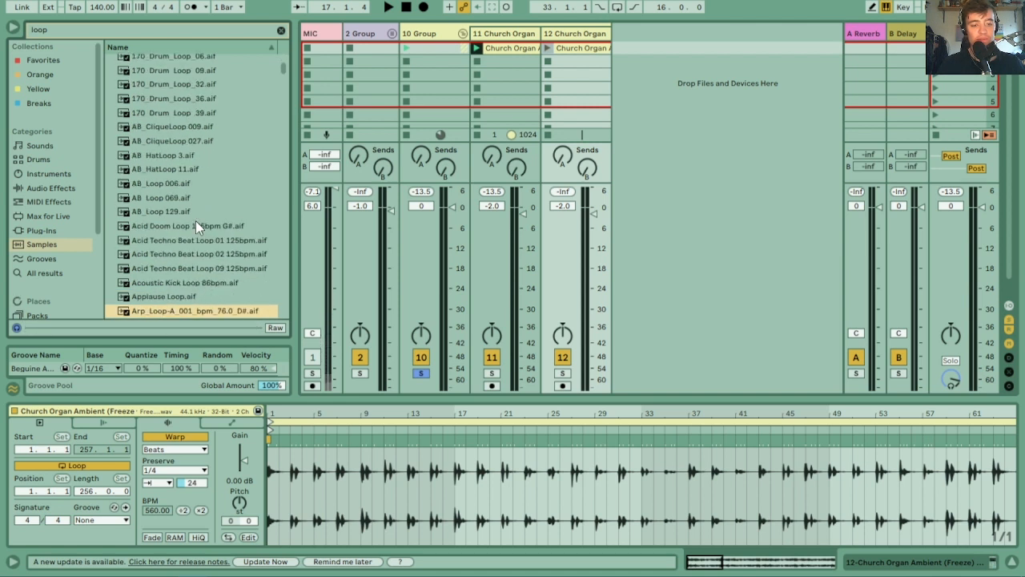
key(Down)
key(Down)
key(Down)
key(Down)
key(Down)
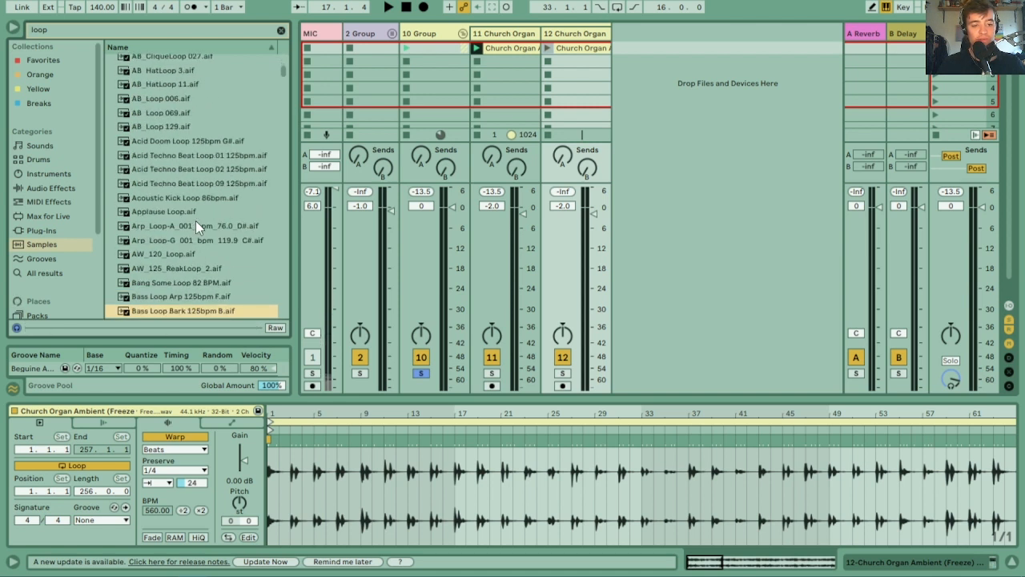
key(Down)
key(Down)
key(Down)
key(Down)
key(Down)
key(Down)
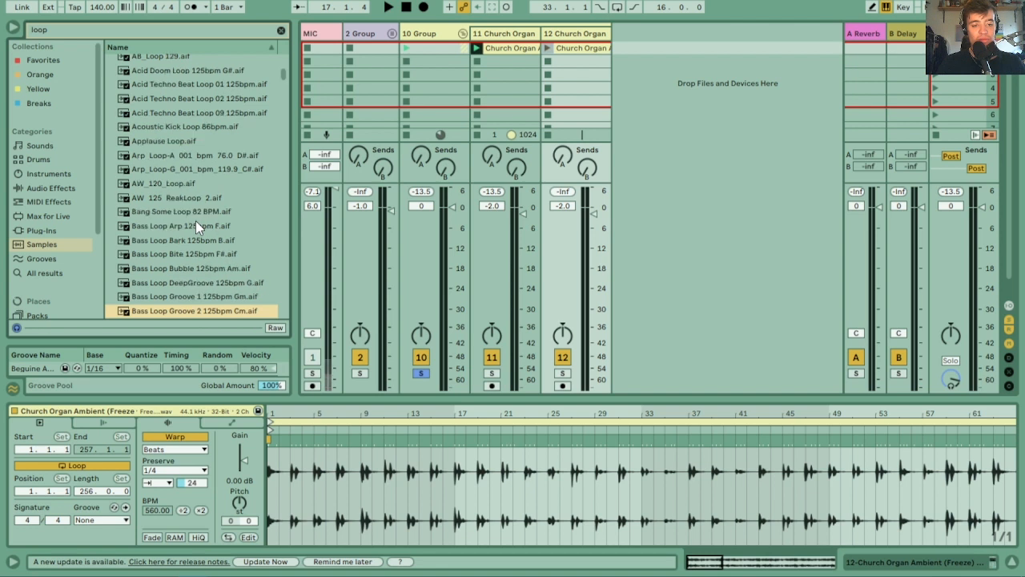
key(Down)
key(Down)
key(Down)
key(Down)
key(Down)
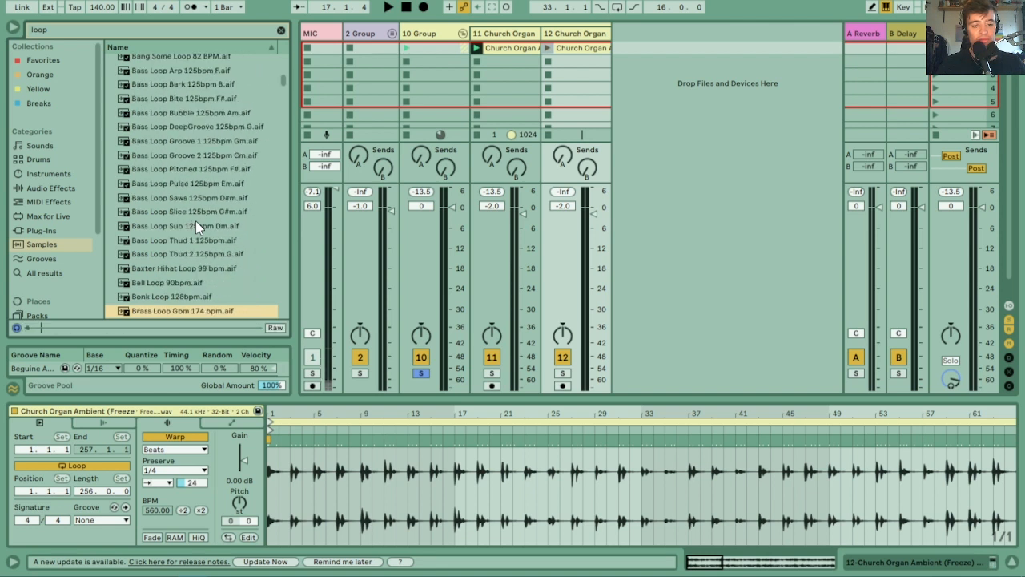
key(Down)
key(Down)
key(Up)
key(Down)
key(Down)
key(Down)
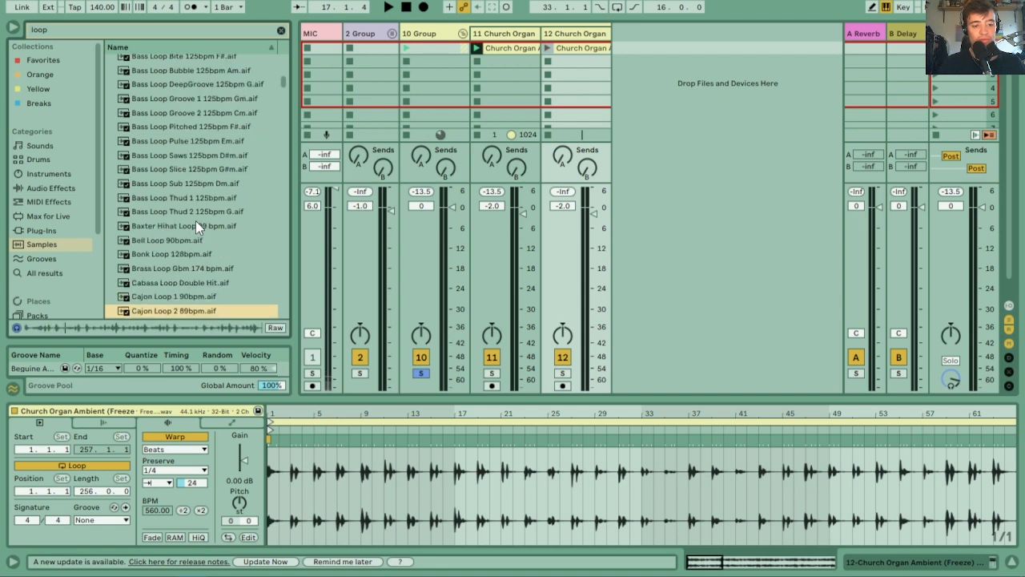
key(Down)
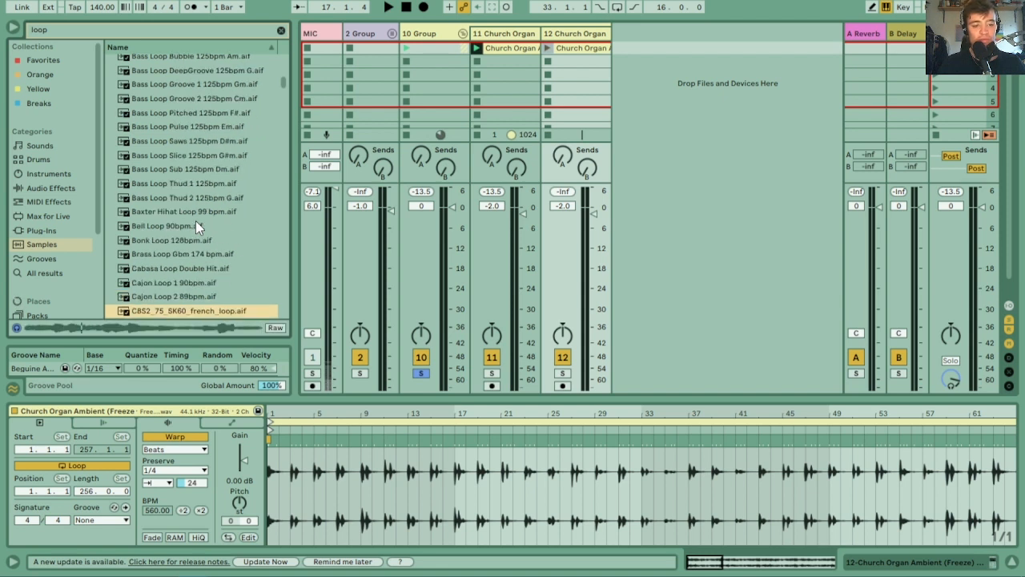
key(Down)
key(Down)
key(Down)
key(Down)
key(Down)
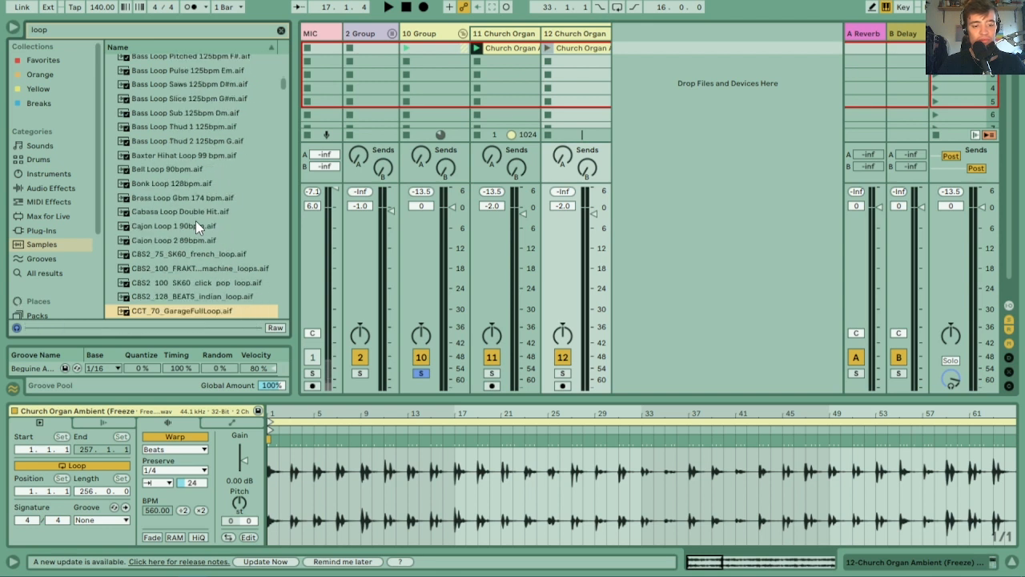
key(Up)
key(Up)
key(Up)
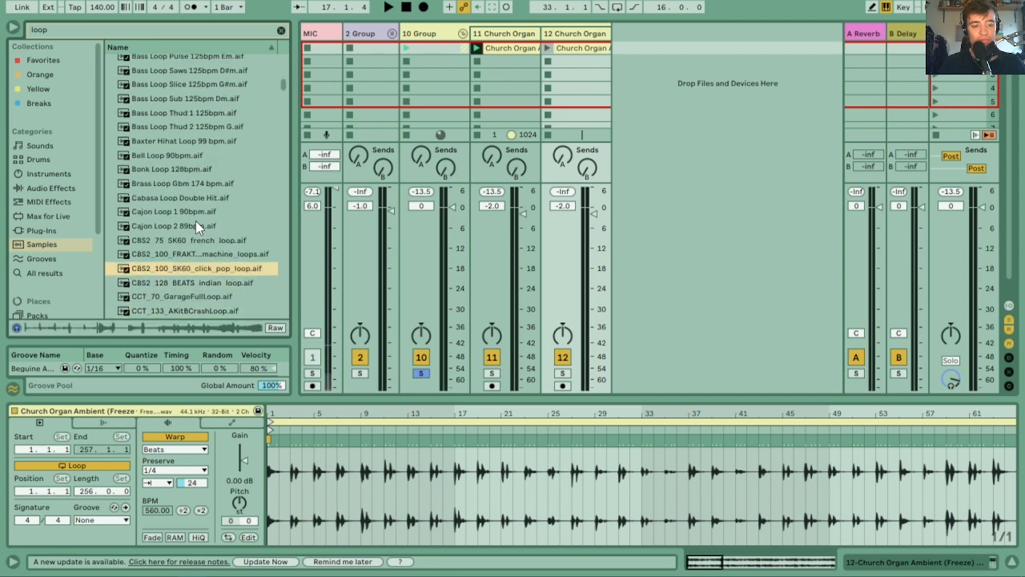
key(Down)
key(Down)
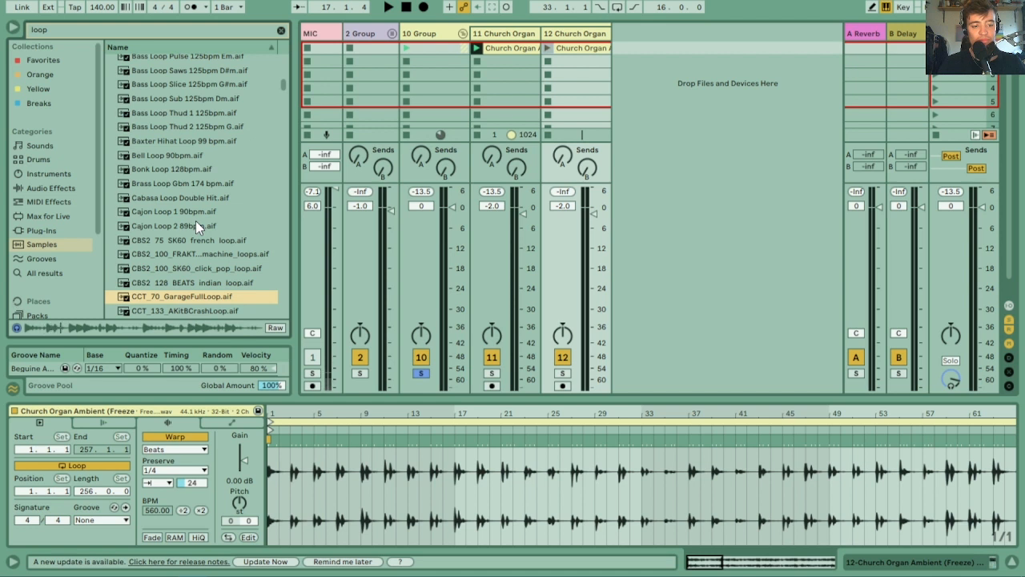
key(Down)
key(Down)
key(Down)
key(Down)
key(Down)
key(Down)
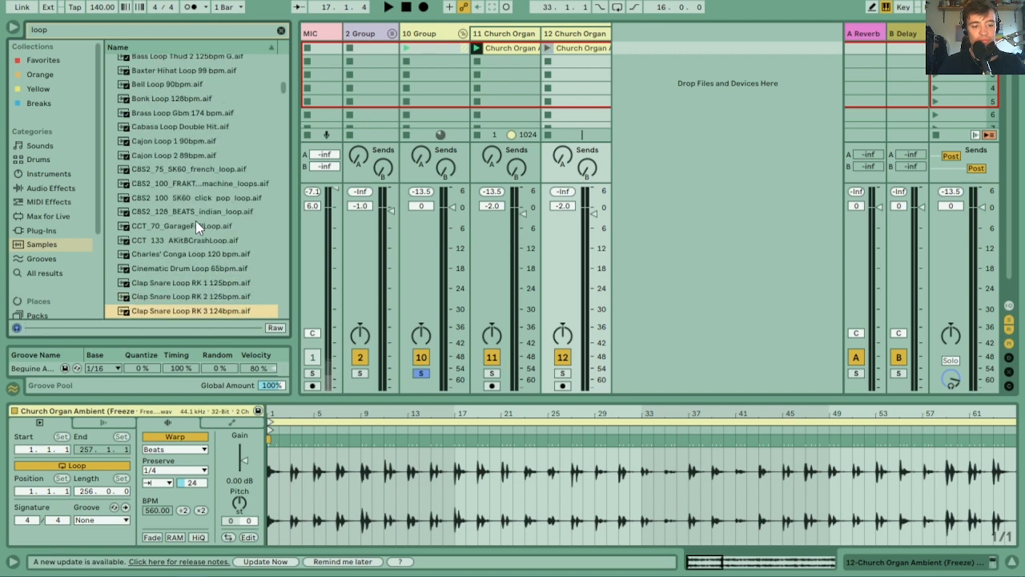
key(Up)
key(Up)
key(Up)
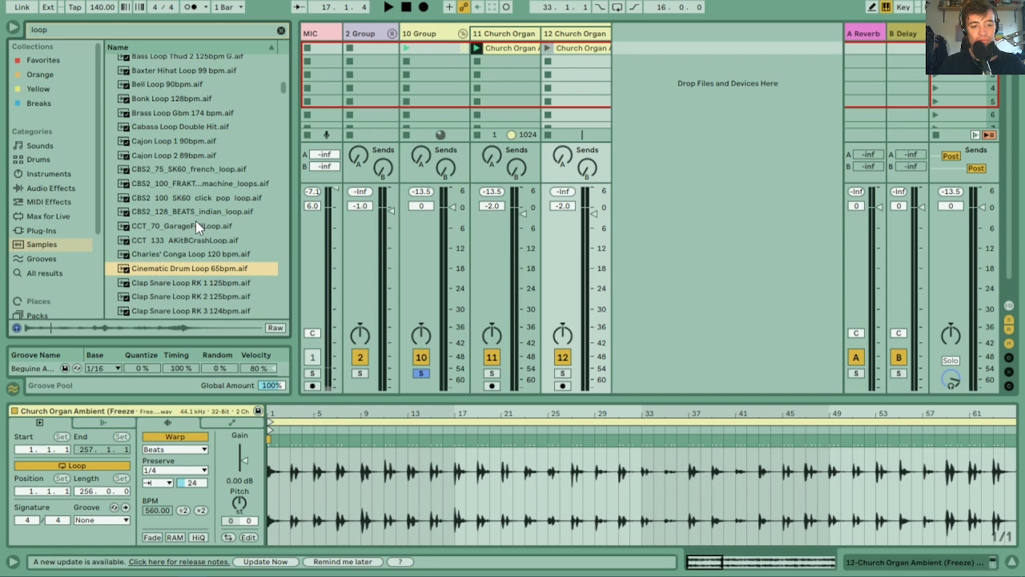
key(Down)
key(Down)
key(Down)
key(Down)
key(Down)
key(Down)
key(Down)
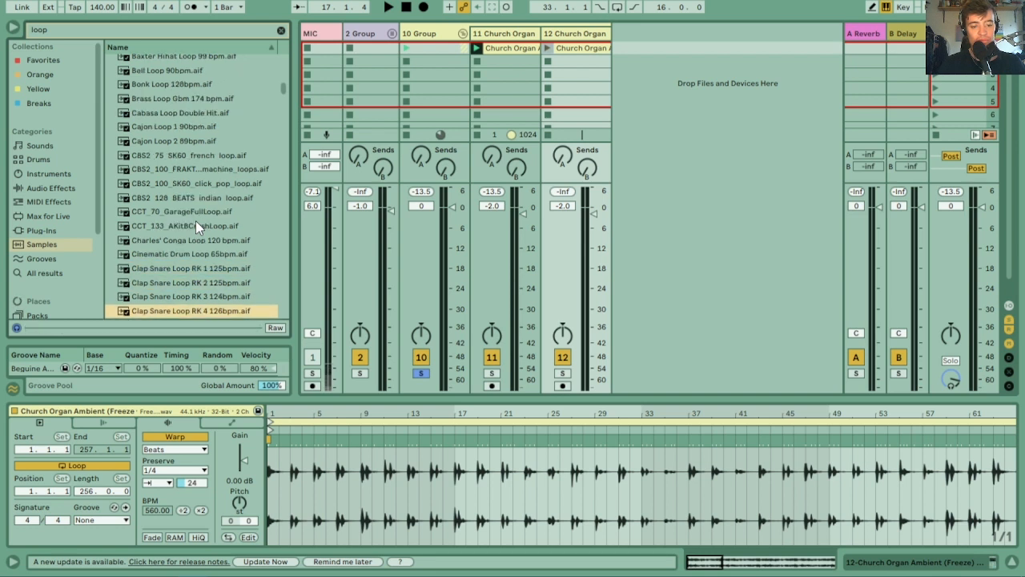
key(Down)
key(Down)
key(Down)
key(Down)
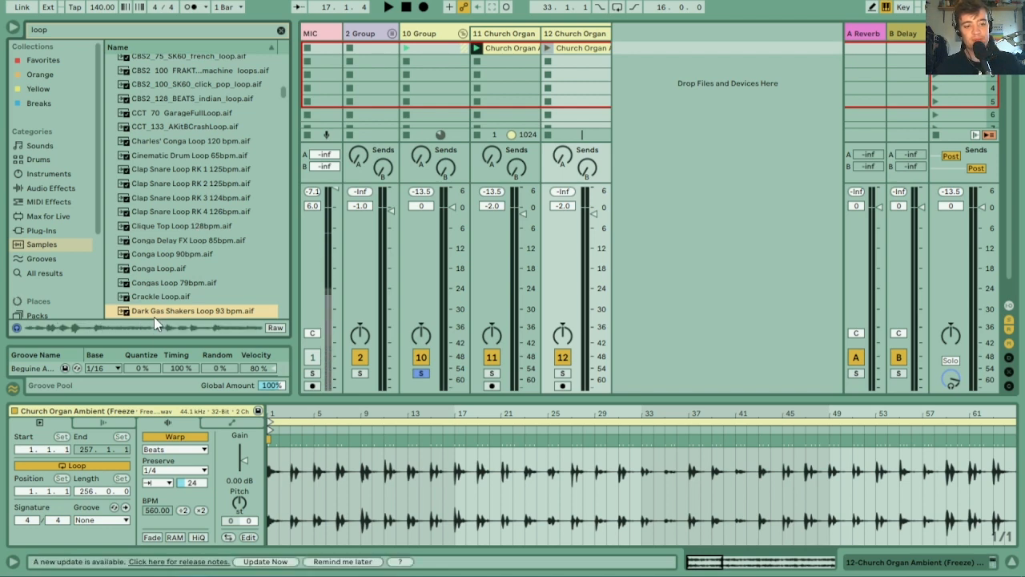
- Load Dark Gas Shakers Loop 93 bpm into track 12's first clip slot and play it with the track volume at -16.2 dB
drag(580, 46, 580, 48)
click(546, 49)
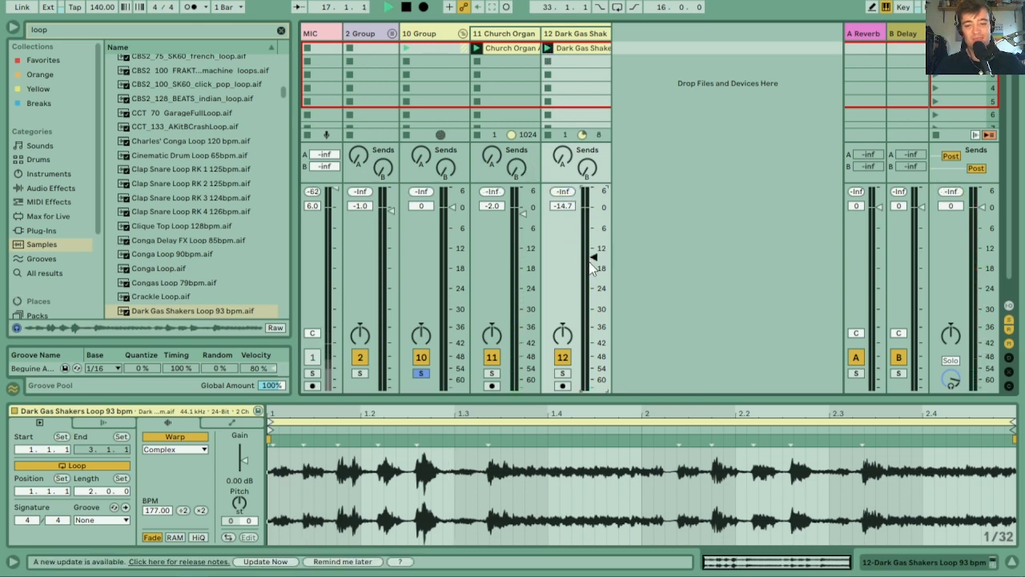
drag(593, 210, 591, 265)
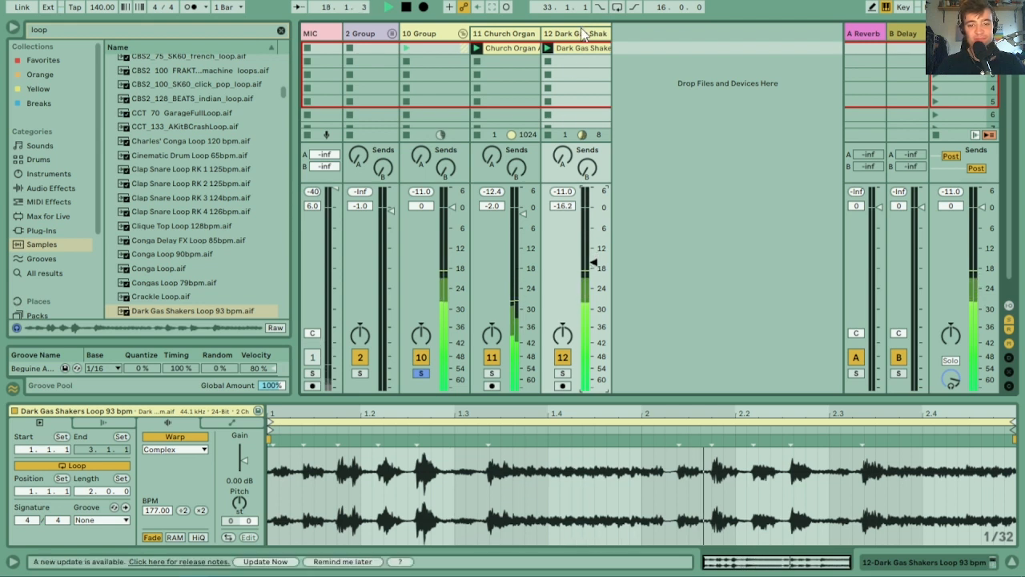
- Set the shaker clip's warp mode to Beats, preserving 1/2 divisions
click(175, 448)
click(154, 461)
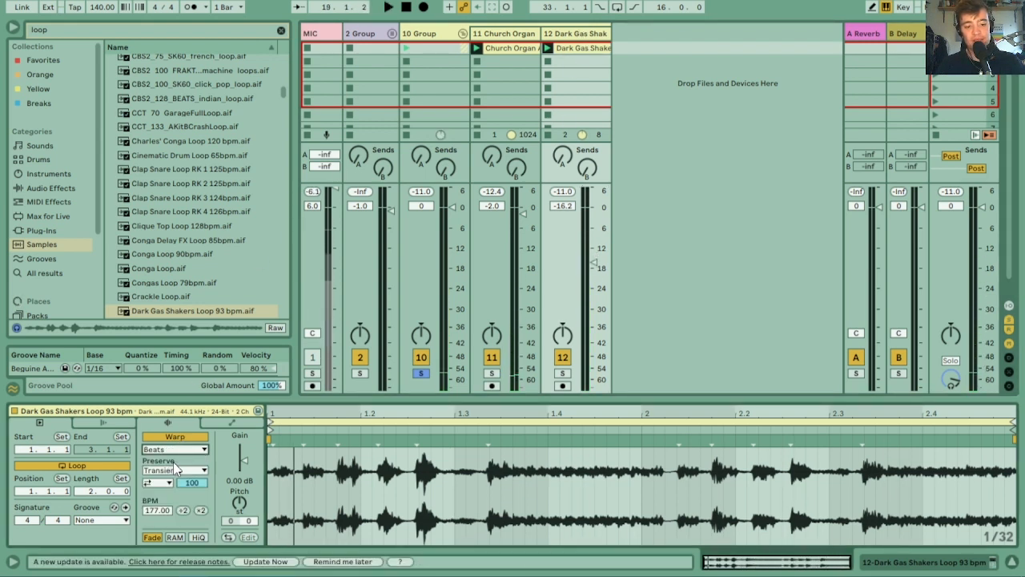
click(189, 473)
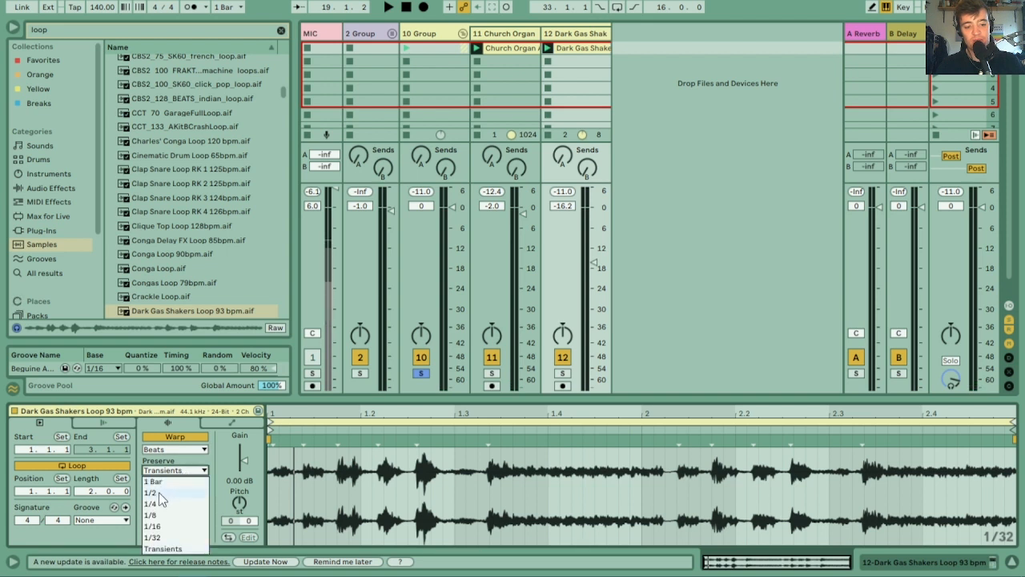
click(158, 491)
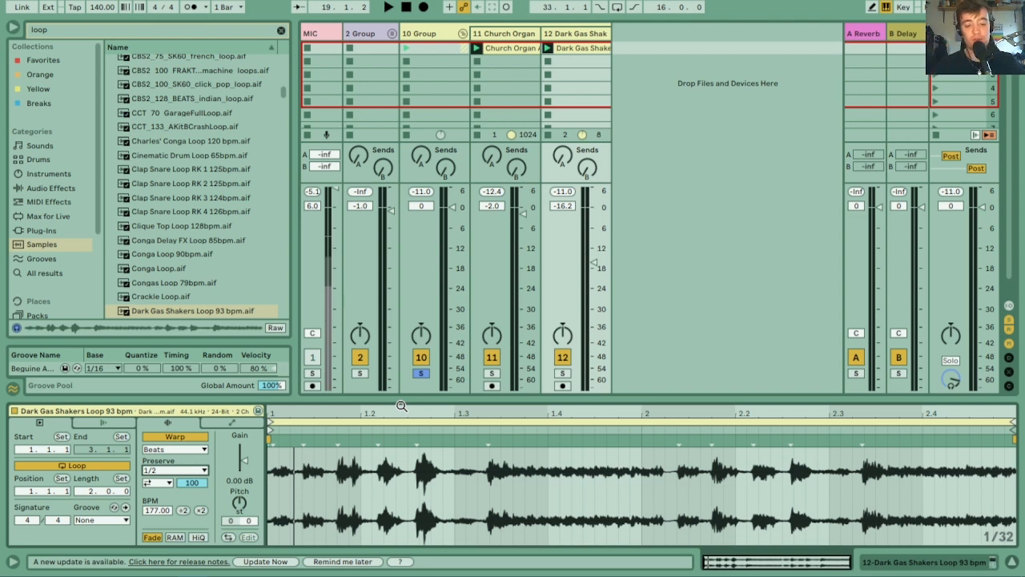
- While the shaker clip plays, switch its transient loop mode to the one-way, non-looping option and set the transient envelope to 35
key(space)
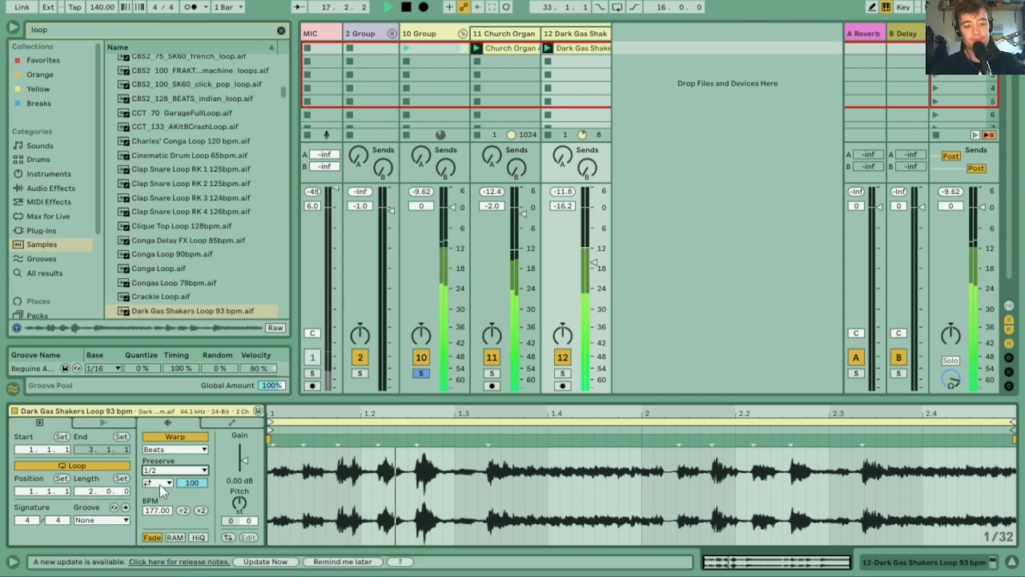
click(160, 484)
click(160, 494)
drag(200, 483, 200, 533)
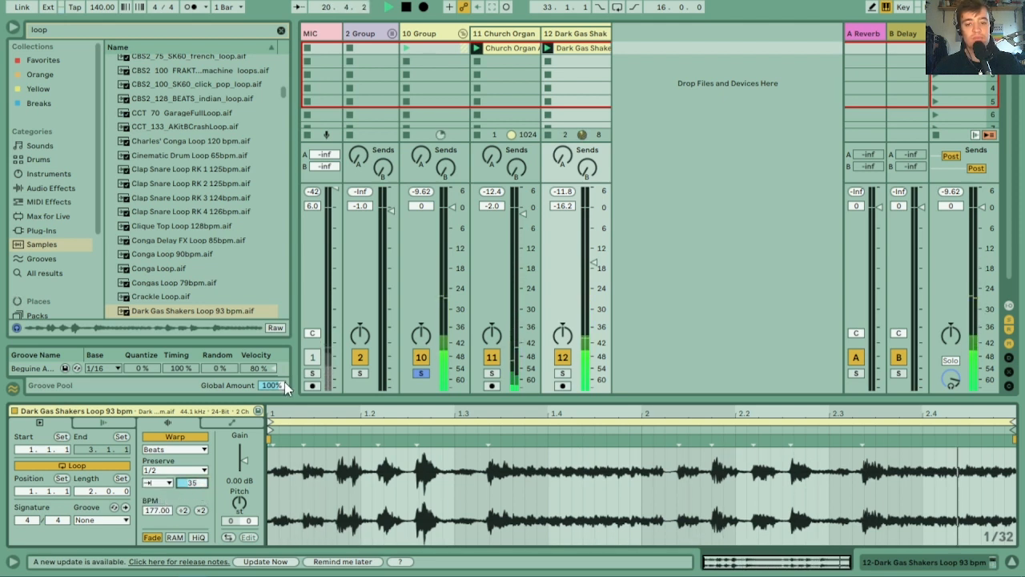
- Clear the sample search and add a Compressor from the Dynamics audio effects to 10 Group
click(434, 35)
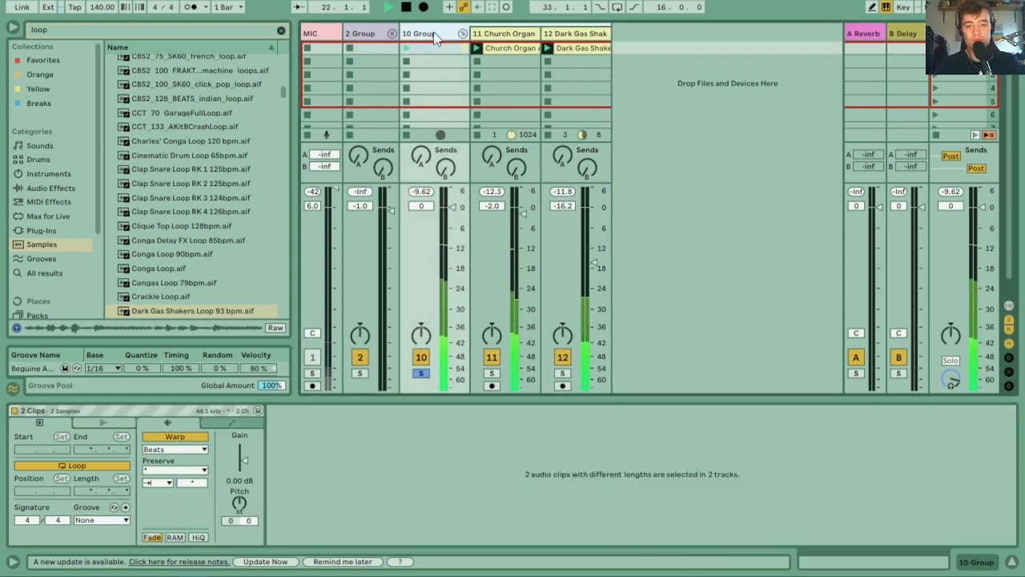
click(434, 37)
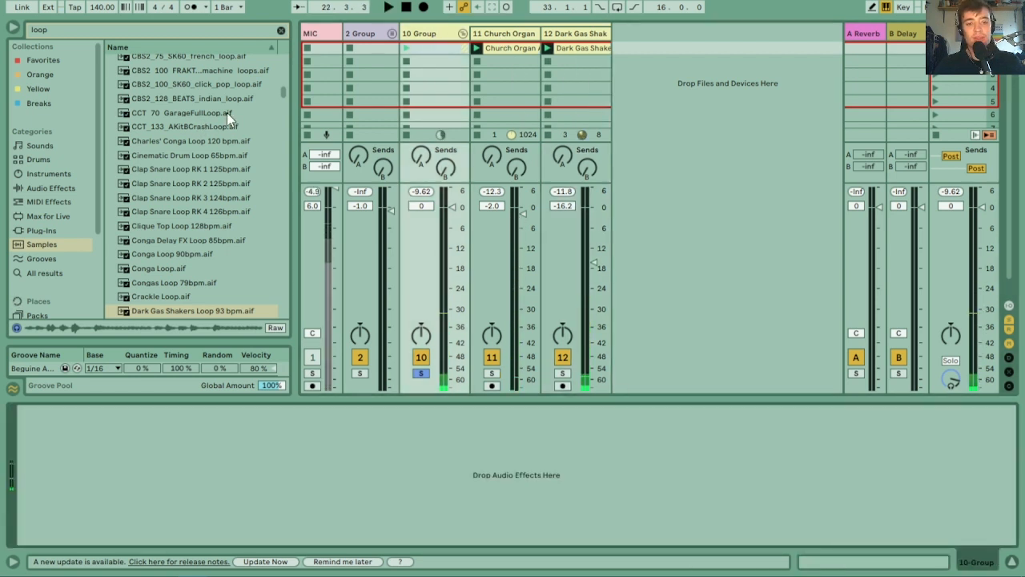
click(280, 31)
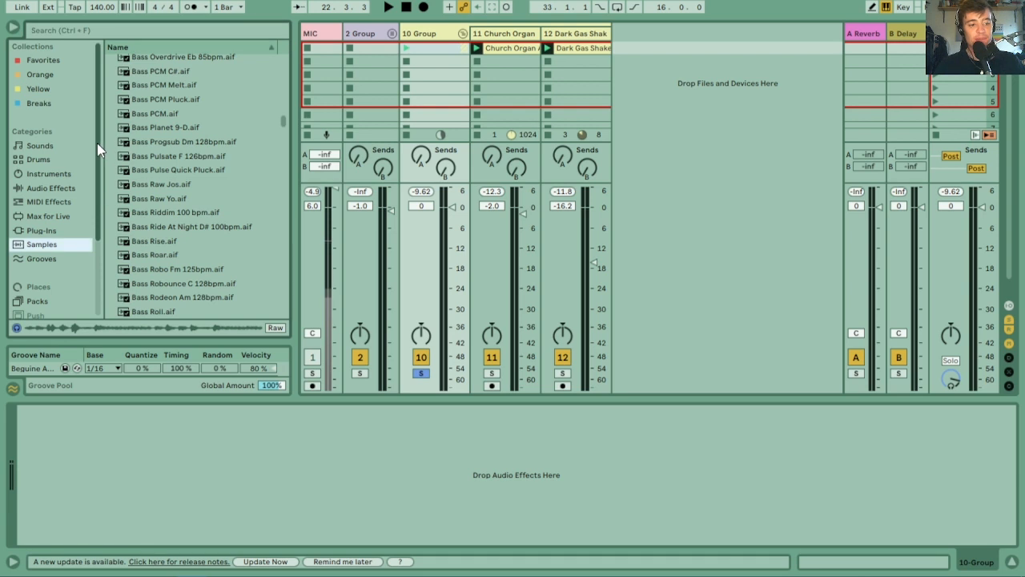
click(40, 188)
click(112, 76)
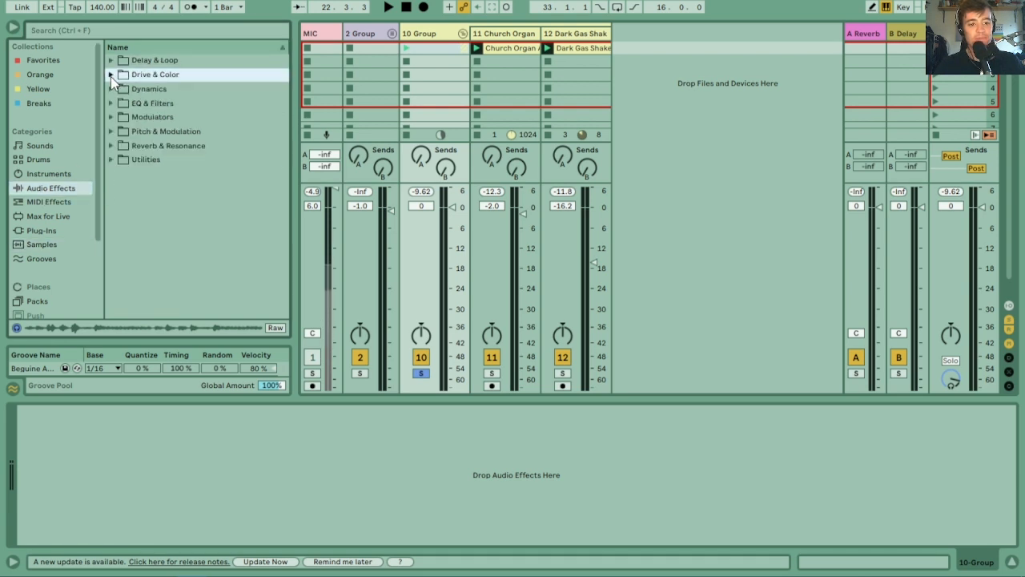
click(111, 88)
click(111, 89)
click(110, 88)
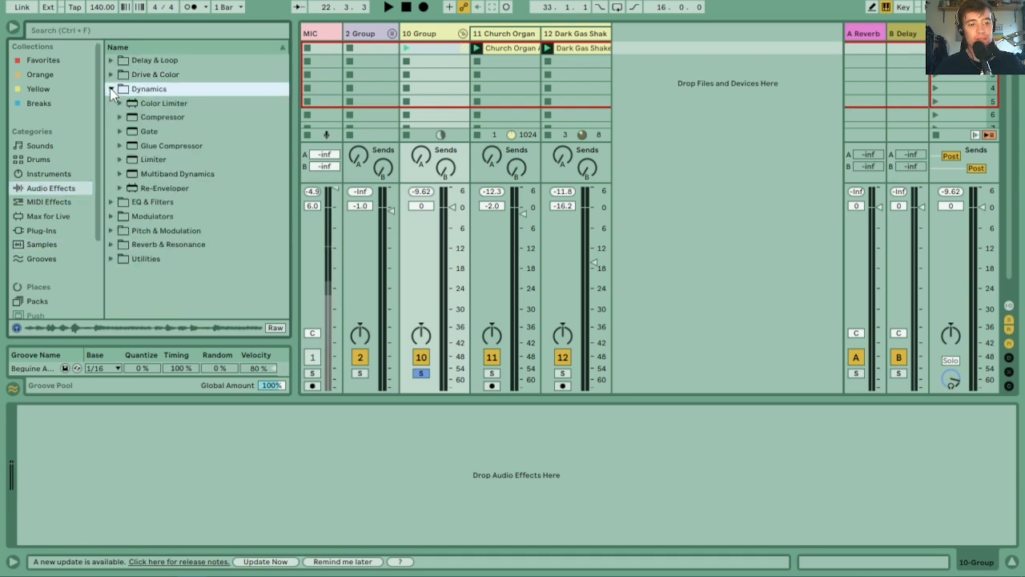
drag(136, 118, 457, 85)
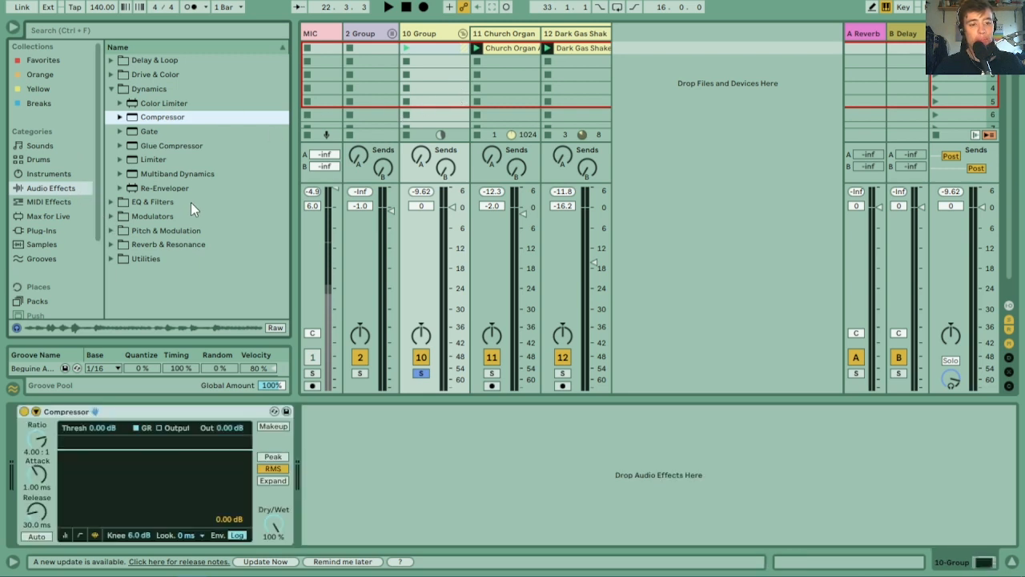
- Add a Reverb from the Reverb & Resonance effects after the Compressor on 10 Group
click(110, 244)
click(144, 232)
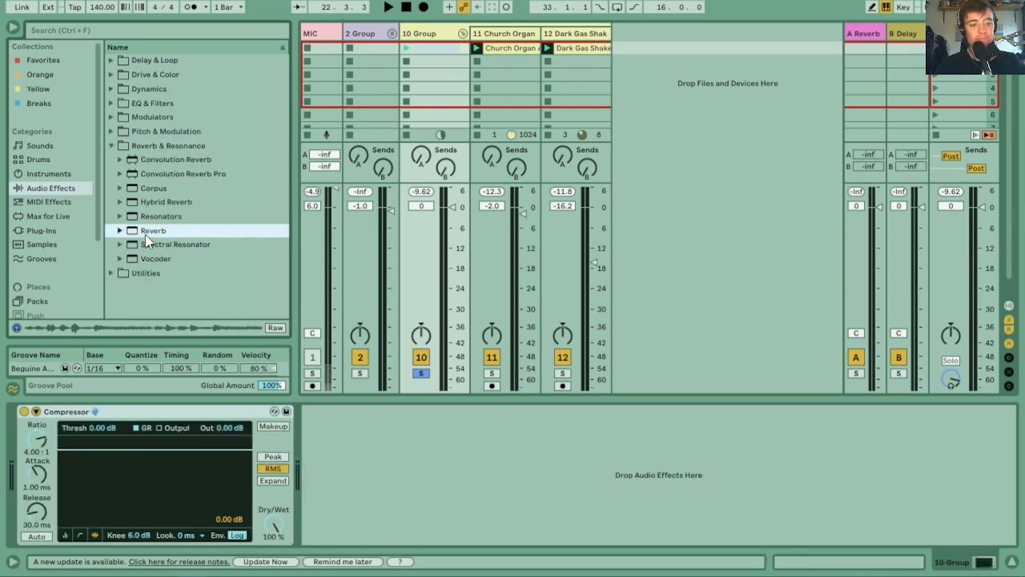
drag(441, 79, 440, 78)
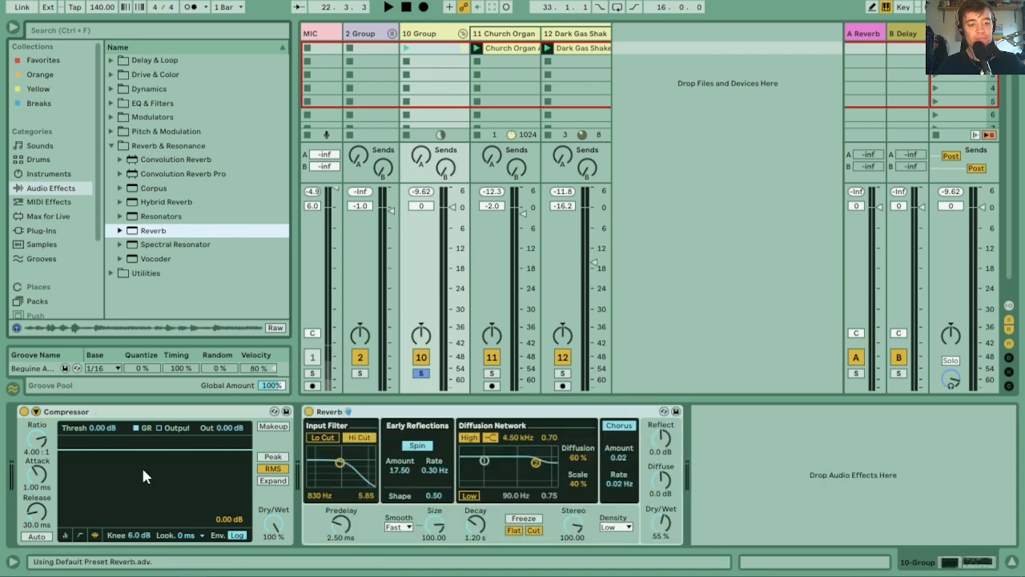
- Set the Compressor to -14.2 dB threshold and 5.00:1 ratio with Makeup, and the Reverb to 0.22 size, 2.41 s decay and 35% dry/wet
drag(98, 449, 98, 481)
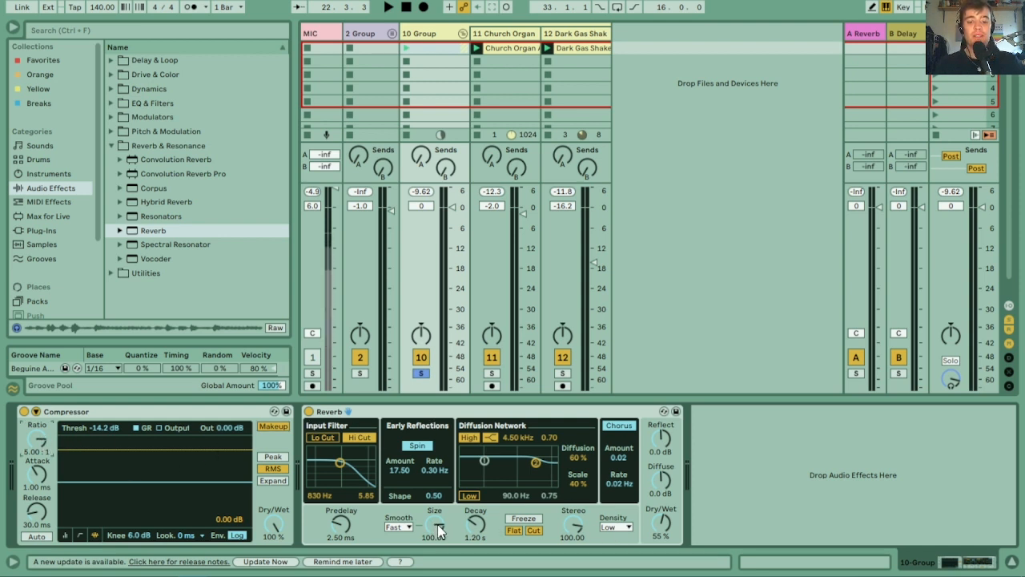
drag(438, 524, 437, 571)
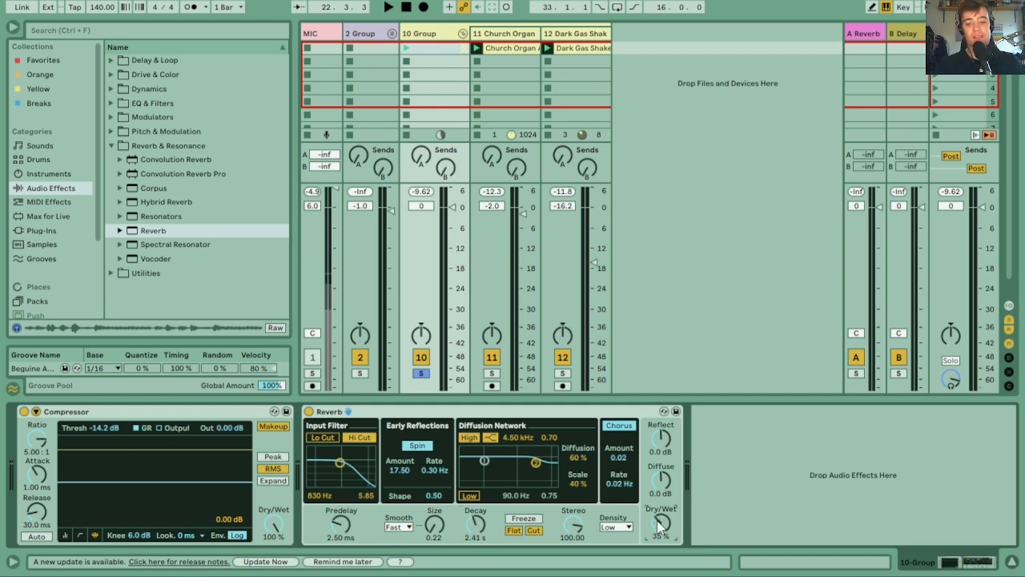
key(space)
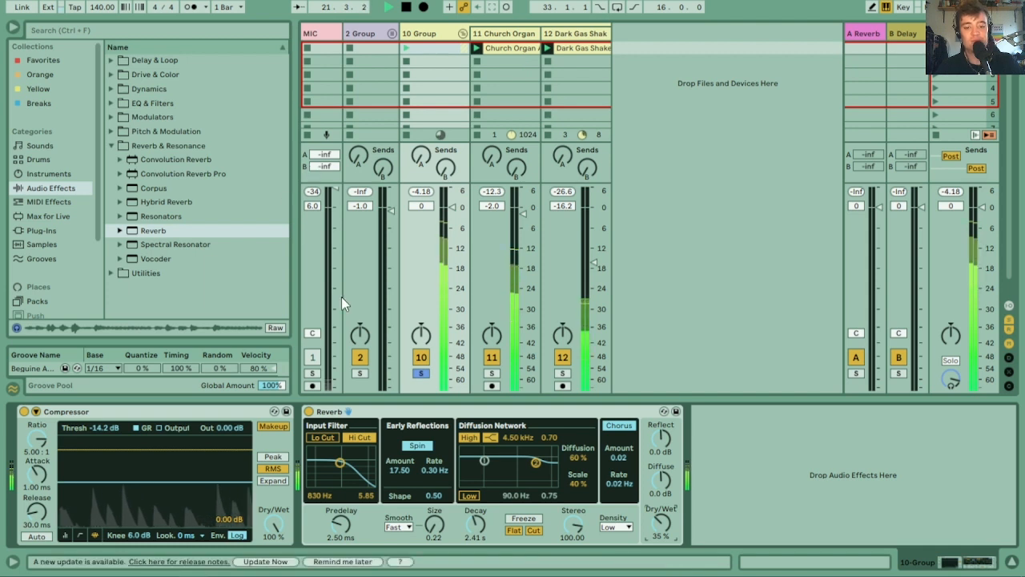
- Unsolo 10 Group and lower its volume to -3.0 dB while the full set plays
click(419, 373)
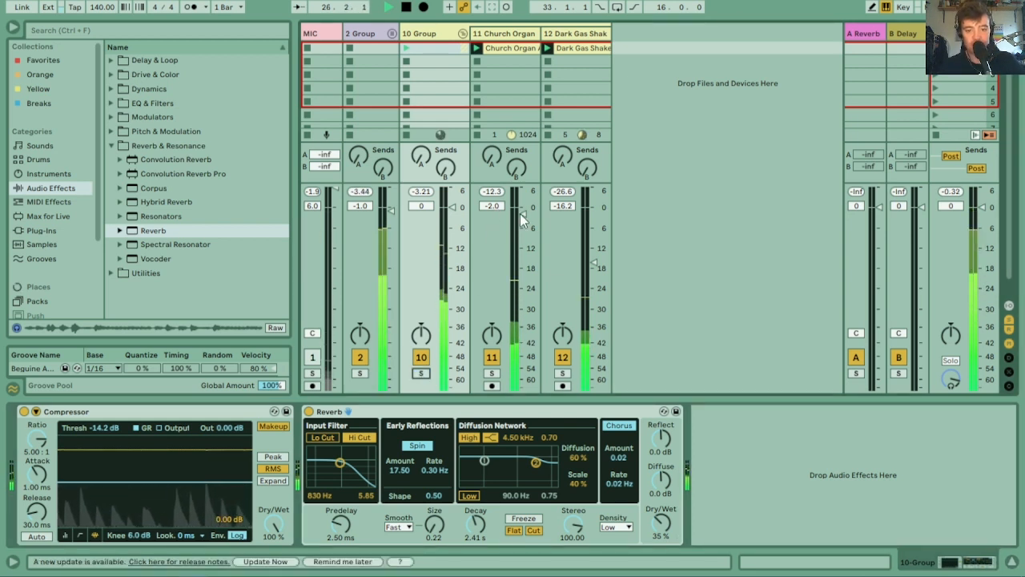
drag(453, 206, 454, 214)
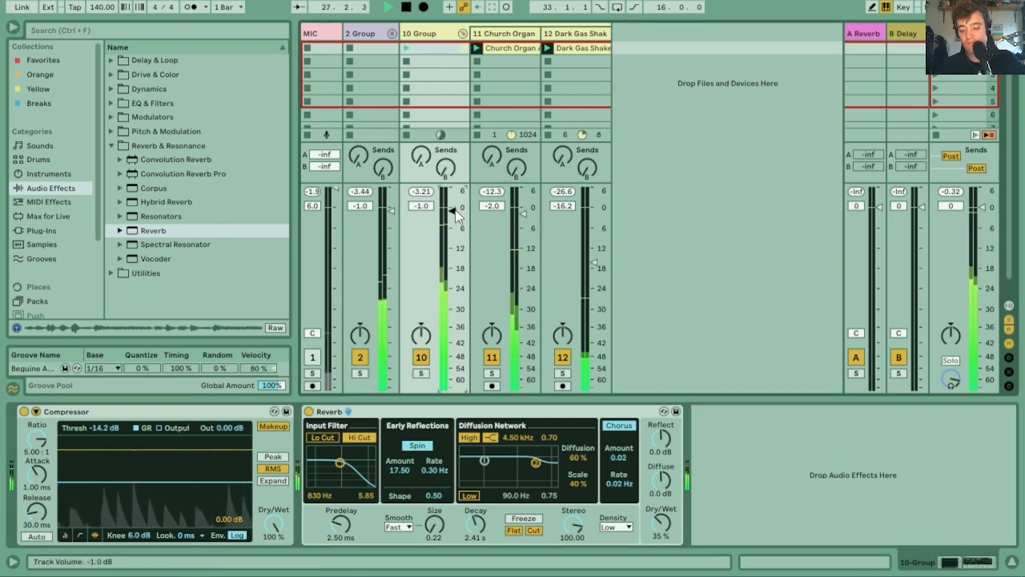
key(Down)
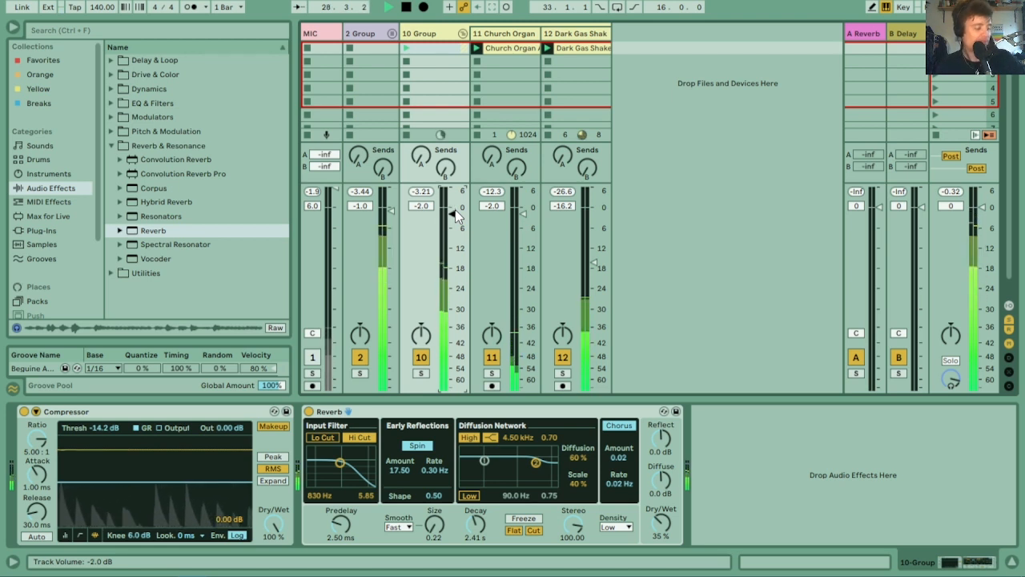
key(Down)
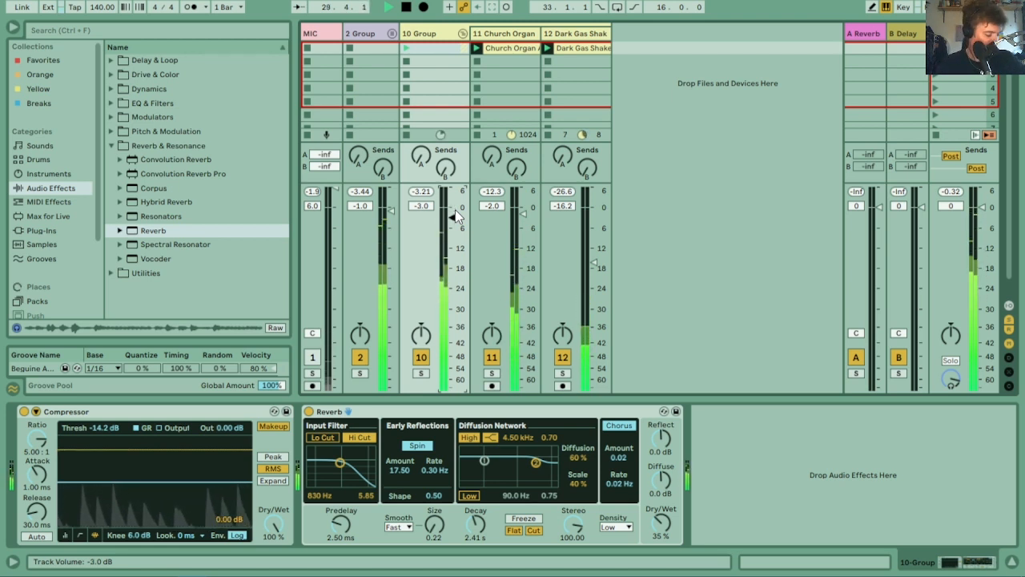
- Lower the volume of 10 Group to -4.0 dB and stop playback
key(Down)
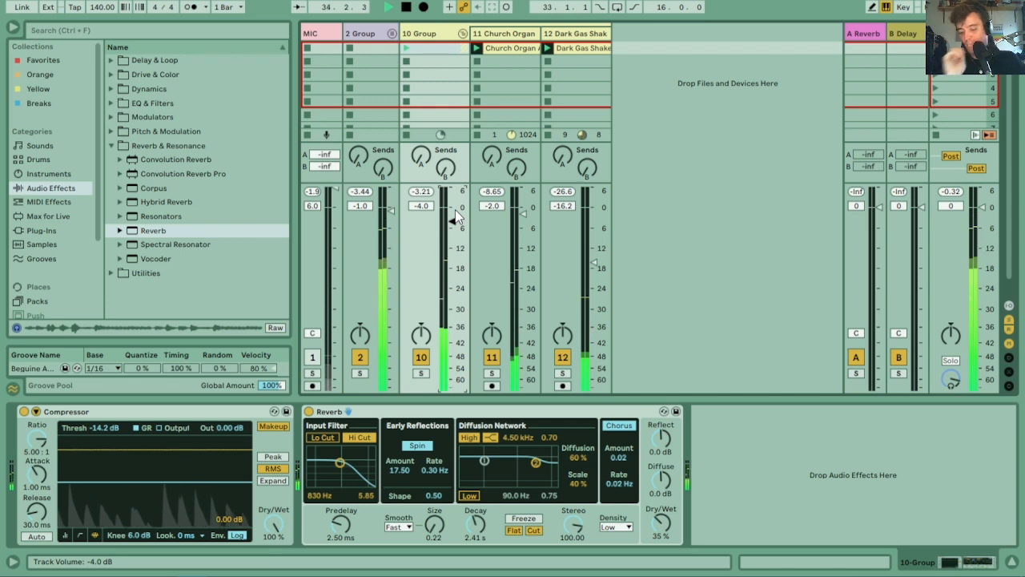
key(space)
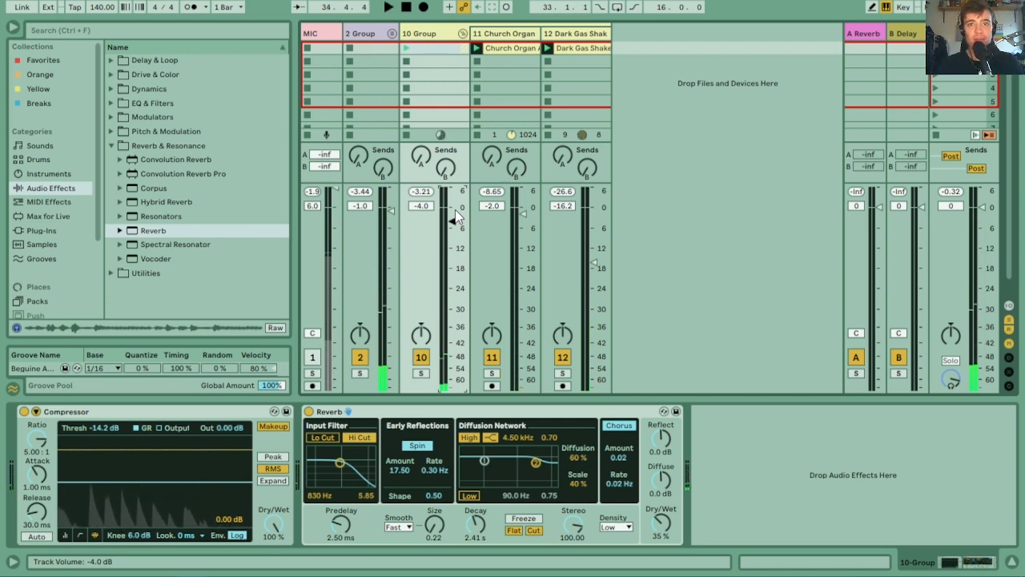
- Move the church organ and shaker clips into the Arrangement at bar 17, and play the set back from the Arrangement
click(527, 54)
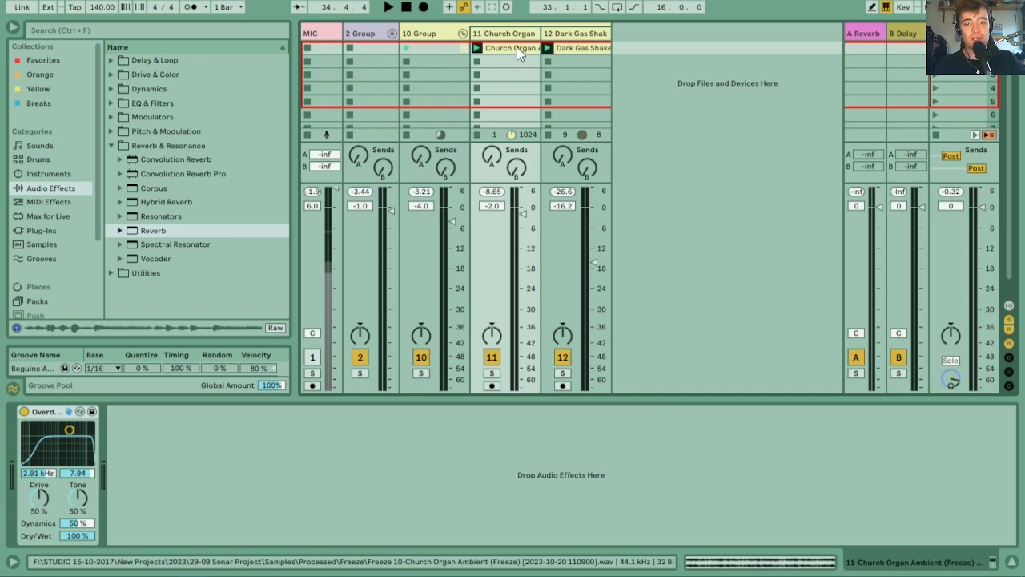
click(577, 46)
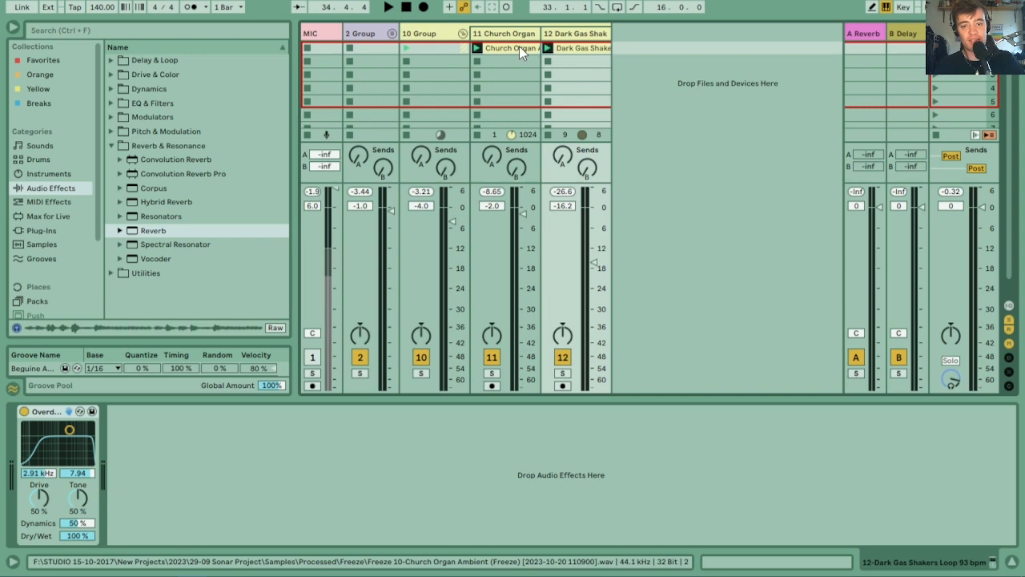
key(Tab)
drag(519, 45, 172, 242)
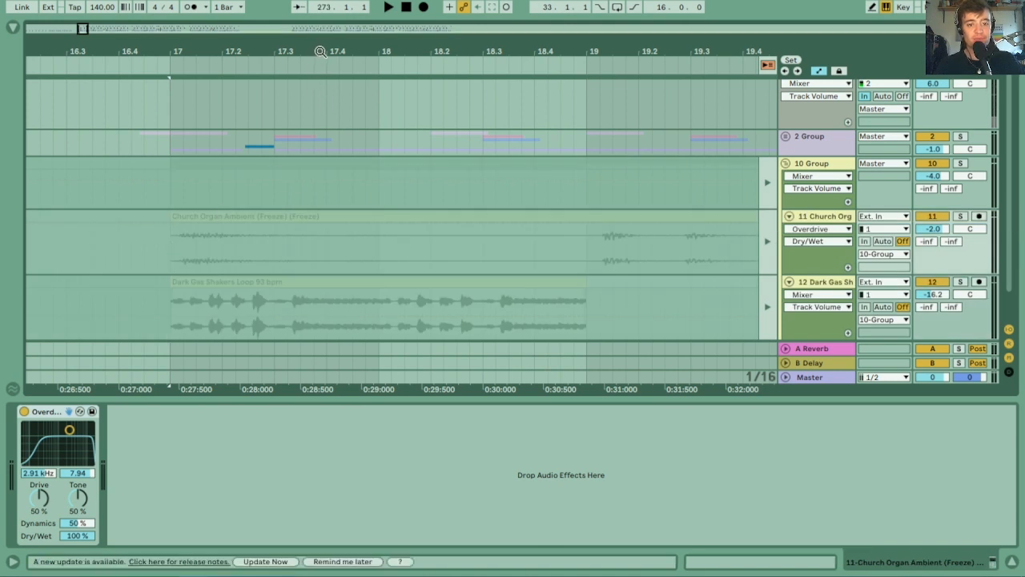
drag(321, 52, 311, 51)
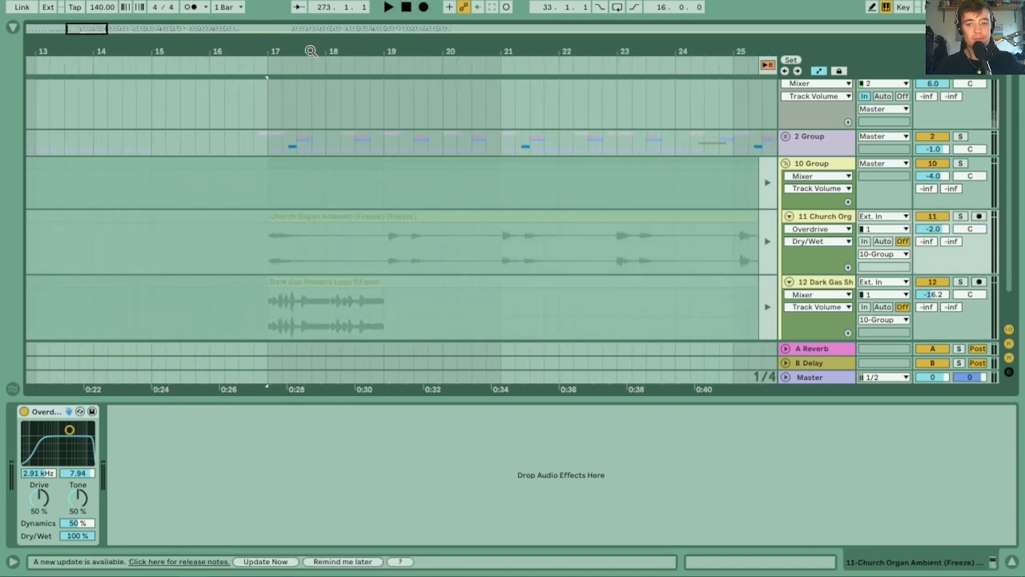
click(767, 65)
key(space)
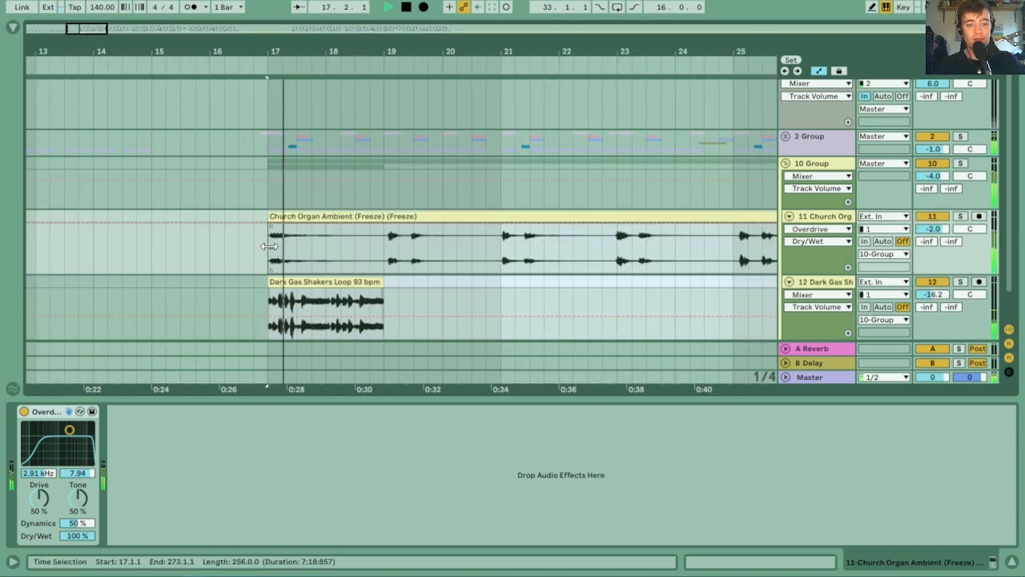
- Extend the shaker clip to bar 25, loop bars 17 to 25, and close the reastream plug-in window
drag(377, 282, 735, 286)
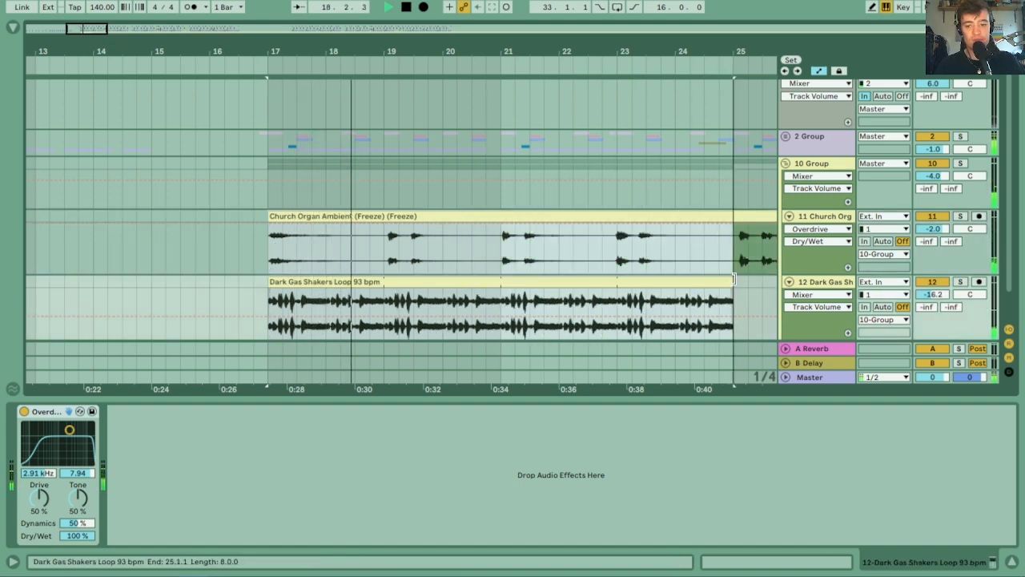
drag(575, 45, 506, 48)
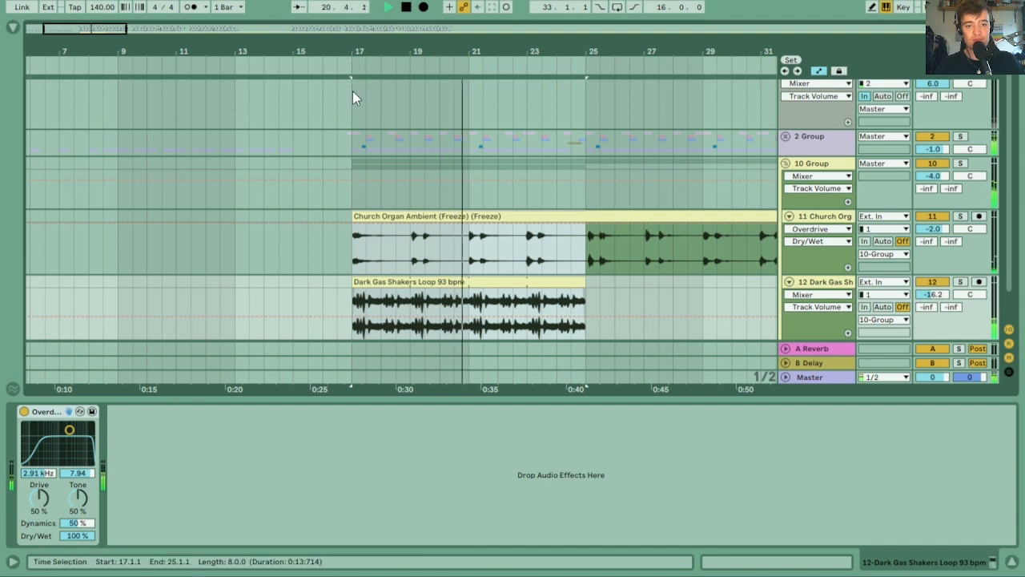
drag(350, 91, 579, 110)
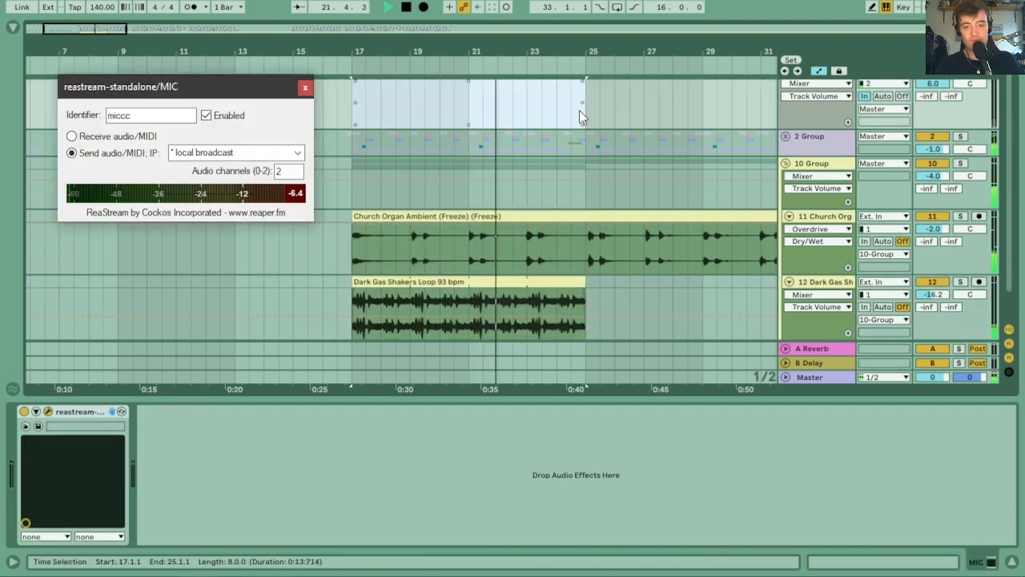
key(ctrl+l)
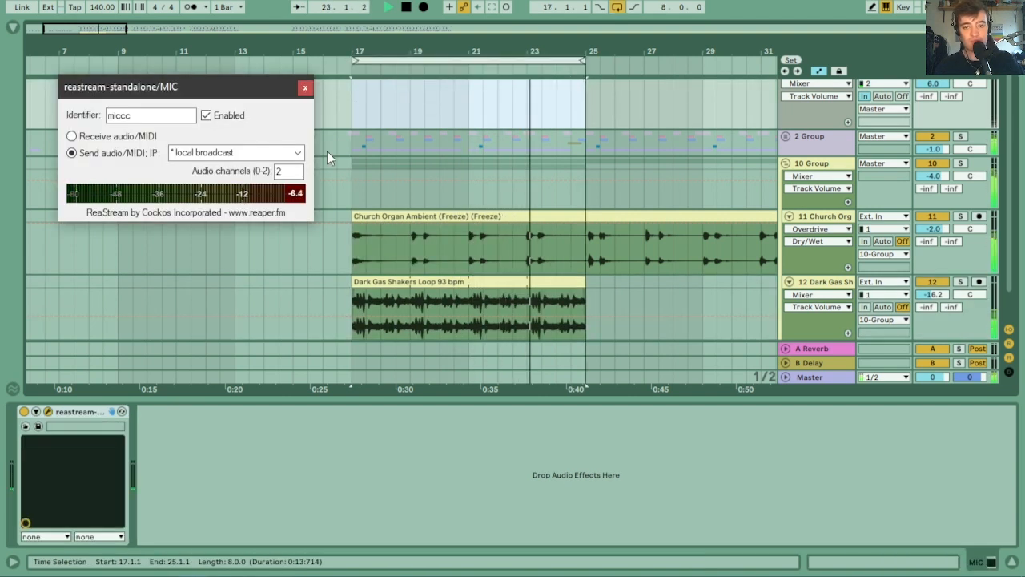
click(424, 113)
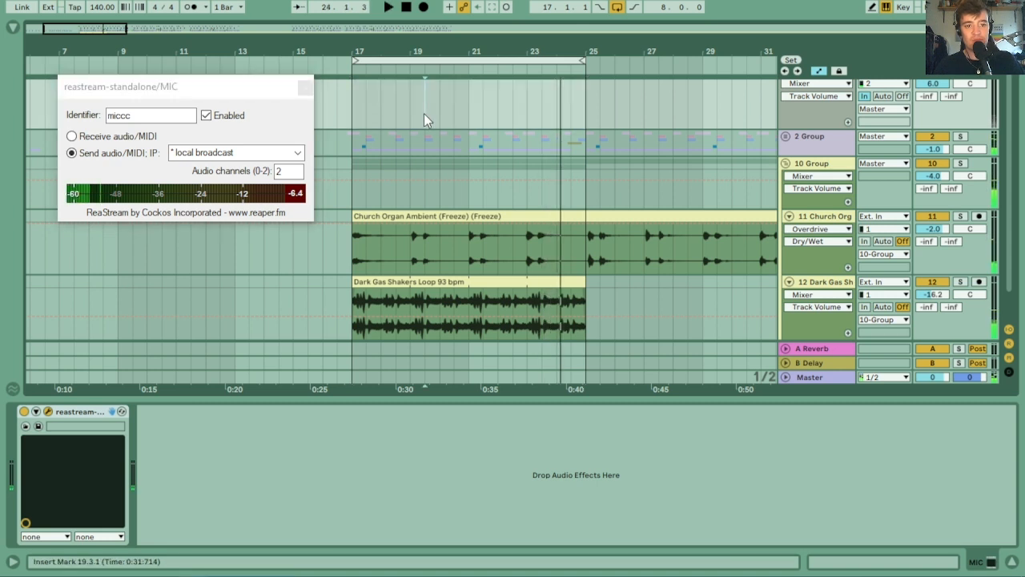
click(305, 88)
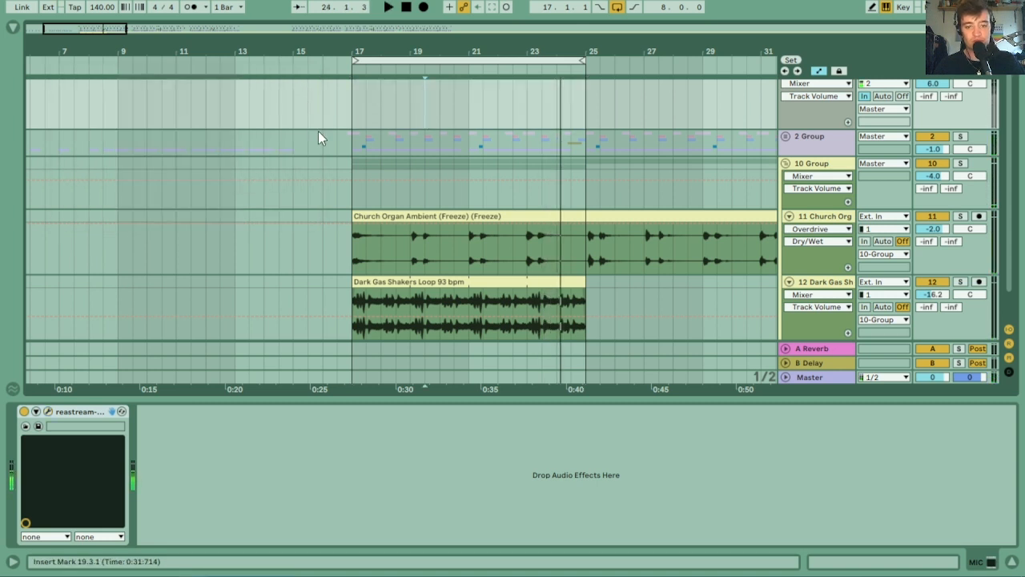
- Audition the loop from the start of the church organ clip and turn off Overdrive on the shaker track
click(411, 216)
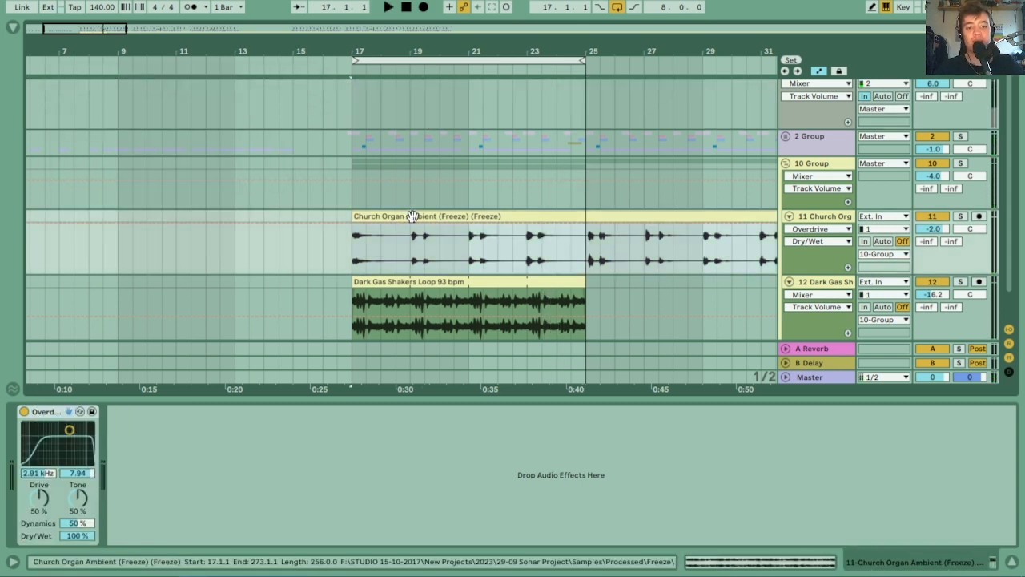
drag(364, 51, 190, 51)
key(space)
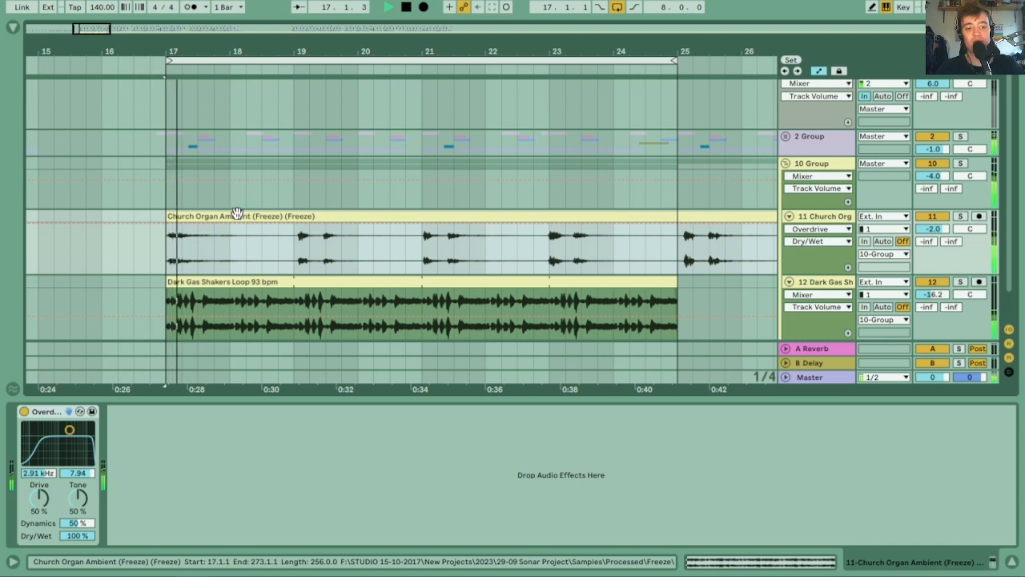
click(825, 284)
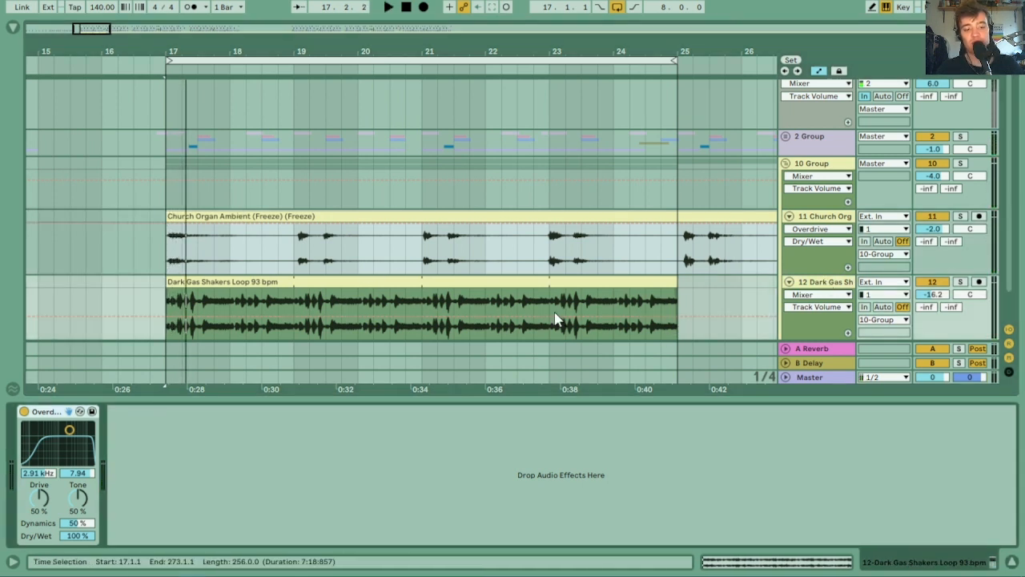
click(25, 411)
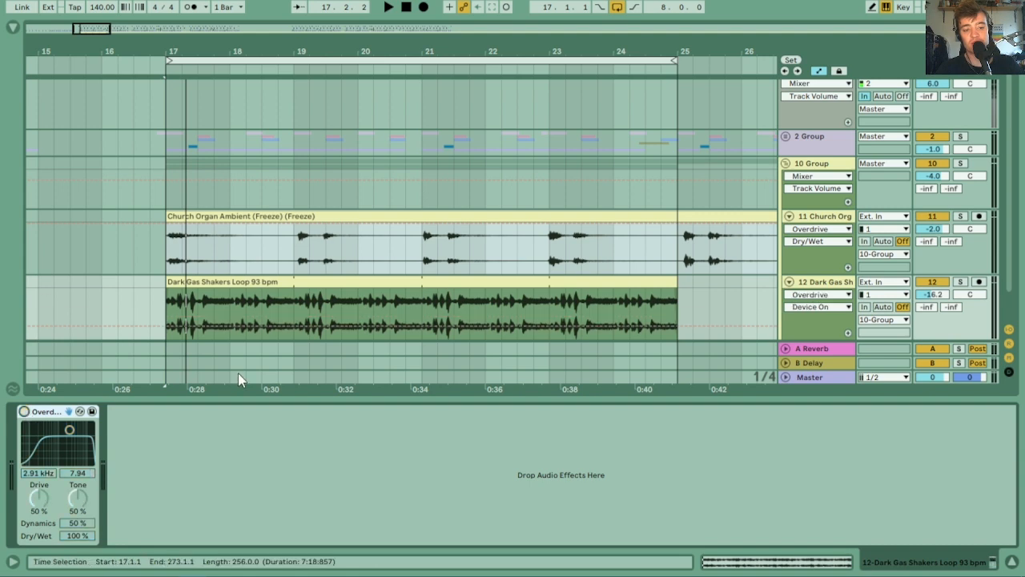
- Freeze and flatten the 12 Dark Gas Shakers track
right_click(821, 284)
click(854, 62)
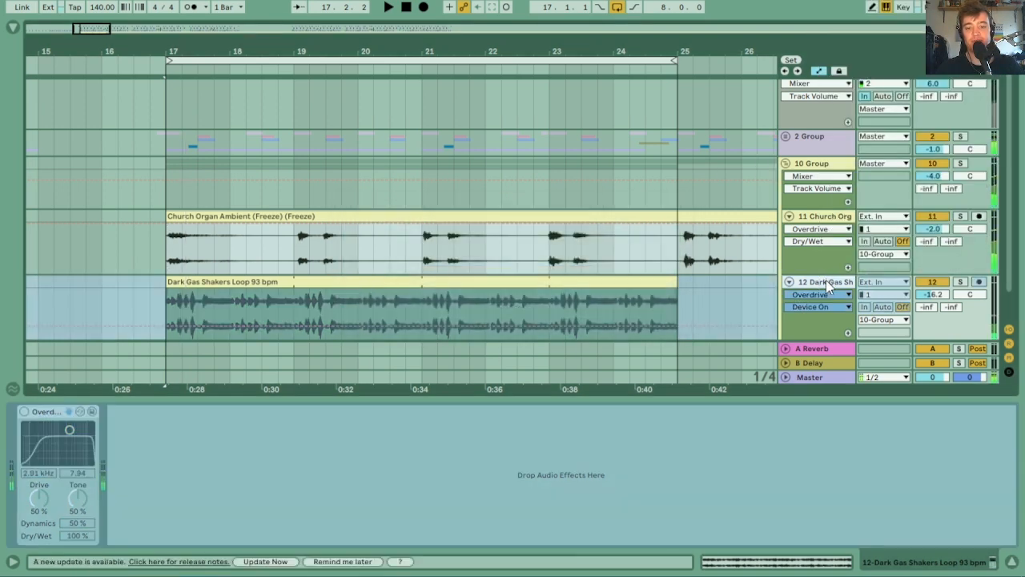
right_click(826, 279)
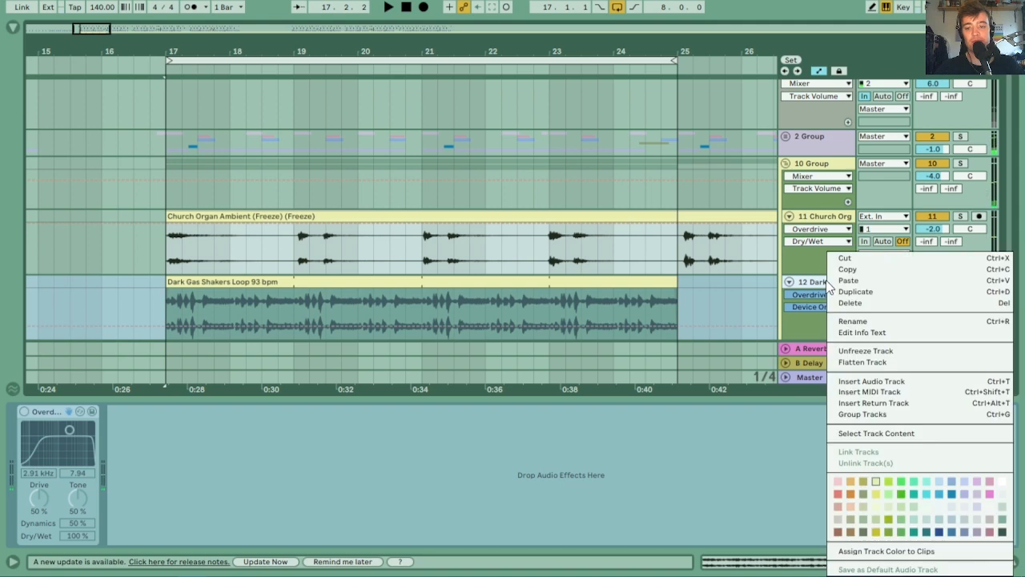
click(858, 363)
- Raise the flattened shaker clip's gain to 14.6 dB and audition it with the loop
click(274, 282)
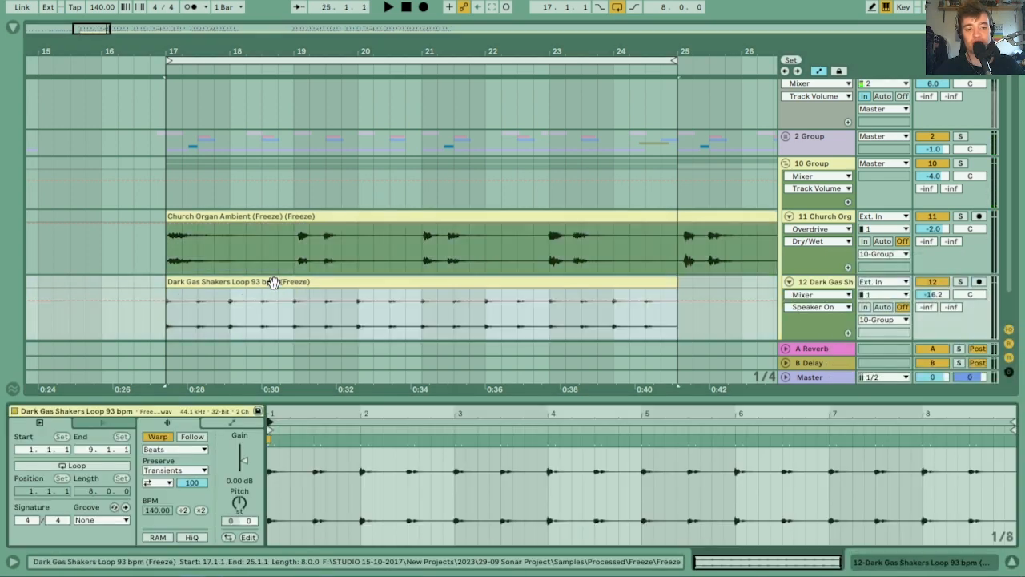
drag(244, 459, 245, 449)
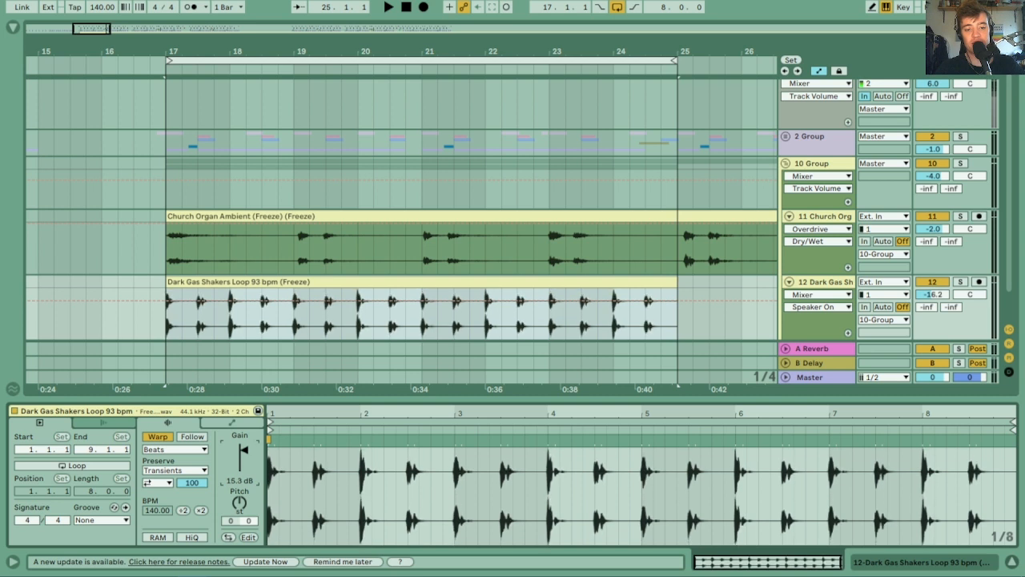
key(space)
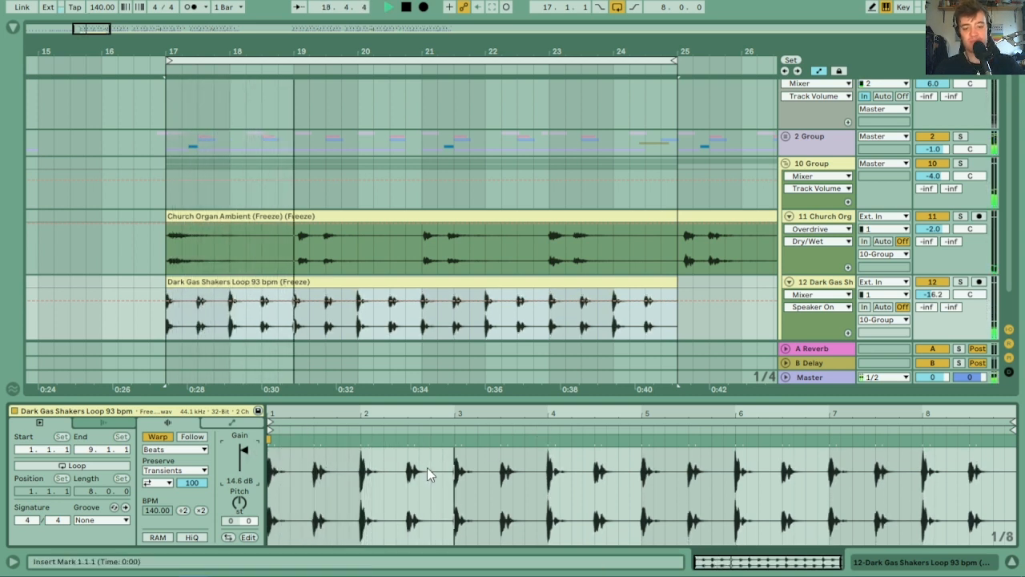
key(space)
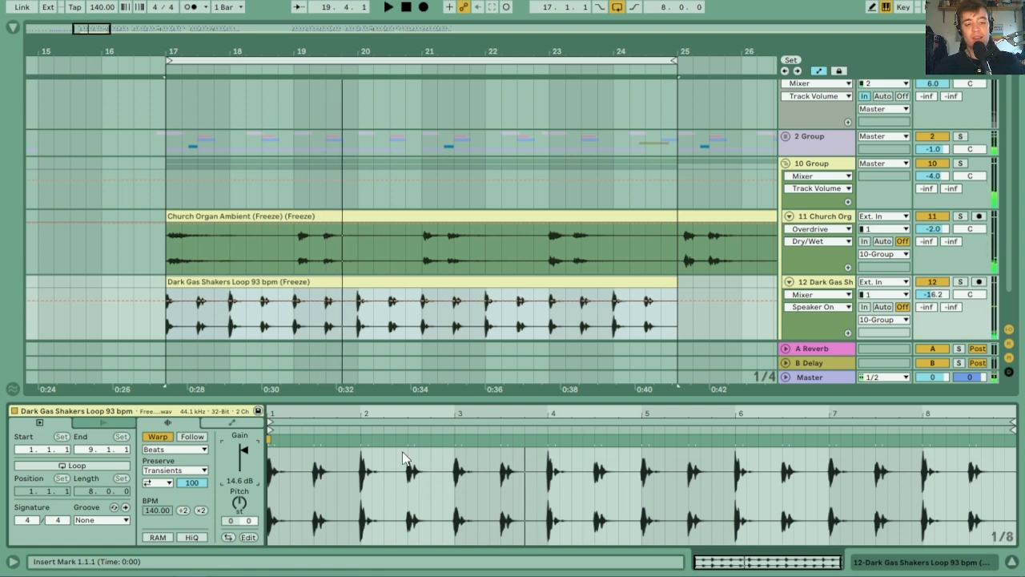
- Split the shaker clip at 17.3.1 and move the remainder to start at bar 18
click(195, 326)
click(197, 326)
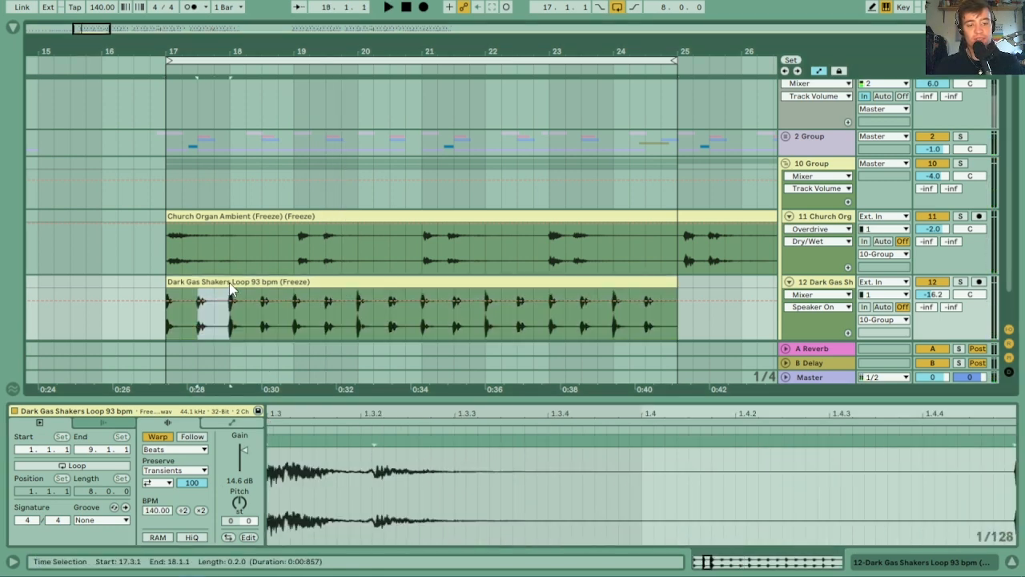
click(229, 282)
click(192, 330)
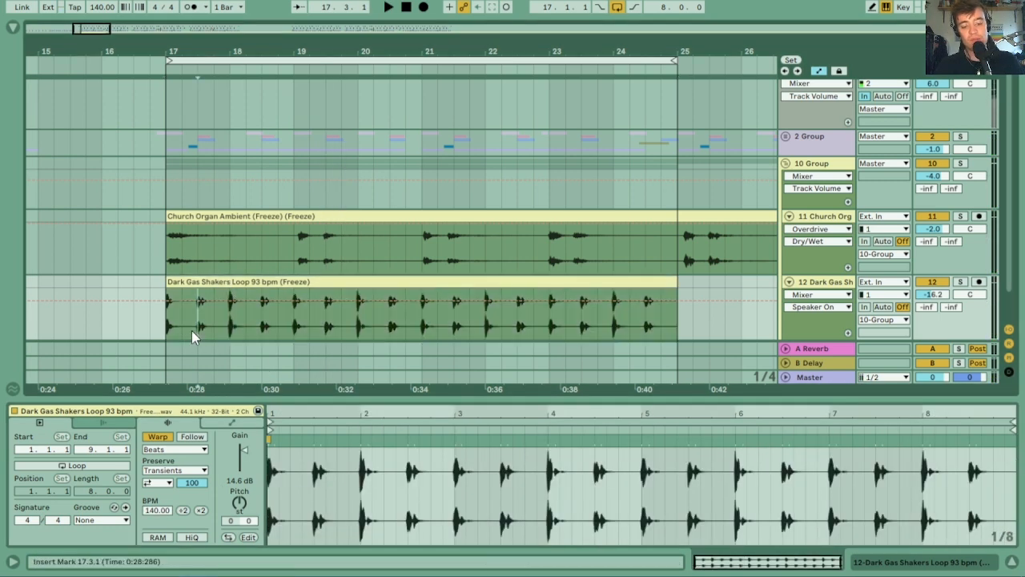
drag(212, 282, 243, 283)
- Split the shaker clip at 19.3.1 and move the part after the cut back to 19.1.1
click(293, 322)
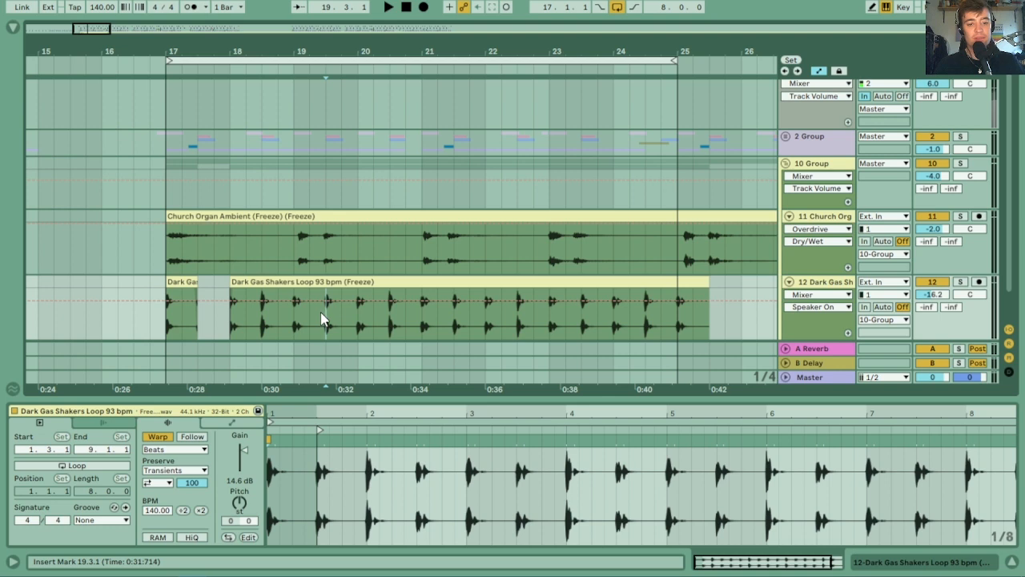
key(ctrl+e)
drag(358, 282, 329, 281)
- Copy a sixteenth-note slice of the shaker hit at 20.3 to 19.4.4, reverse it, and audition the result
drag(362, 51, 335, 52)
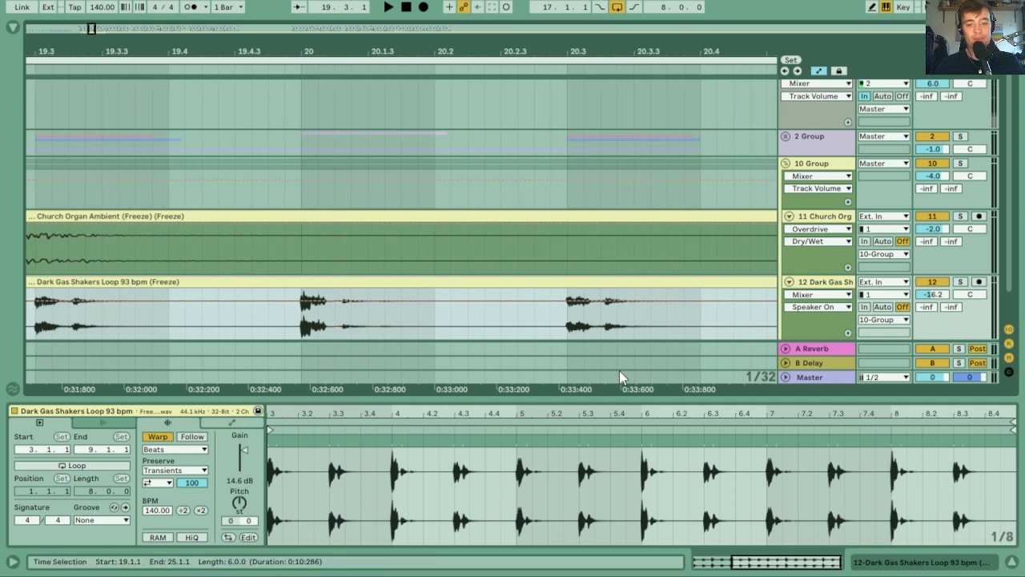
drag(568, 328, 294, 306)
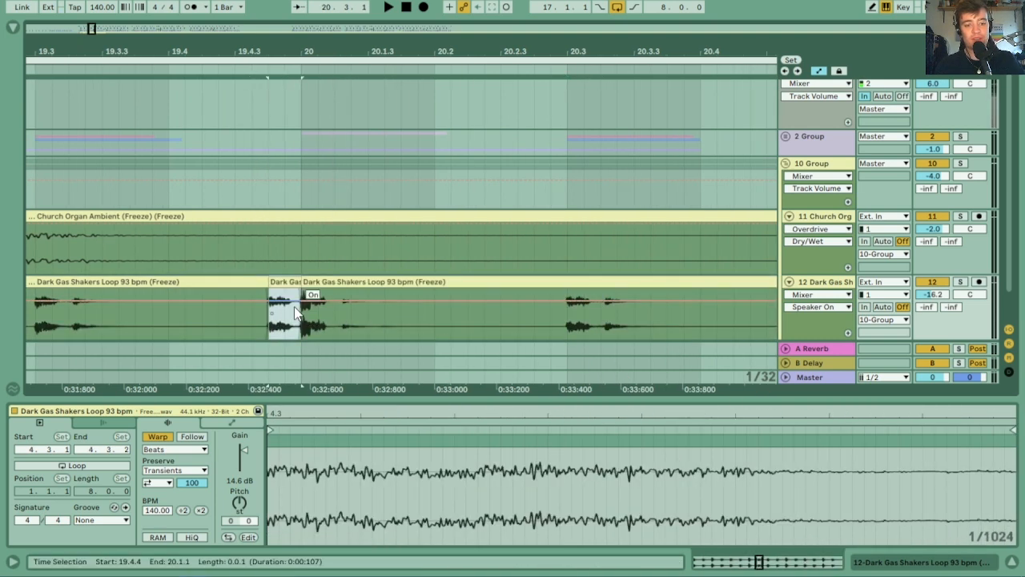
right_click(281, 285)
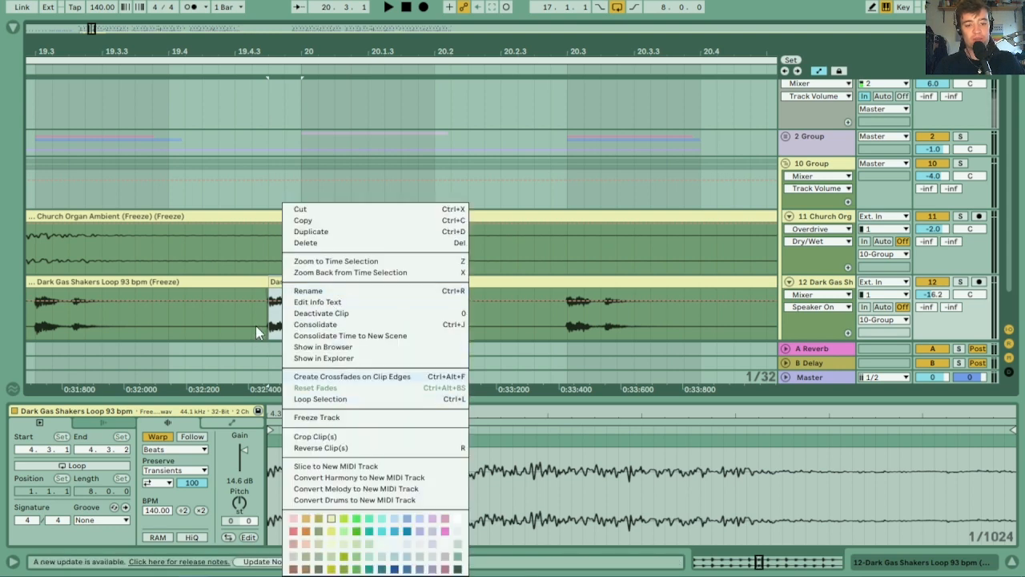
click(273, 285)
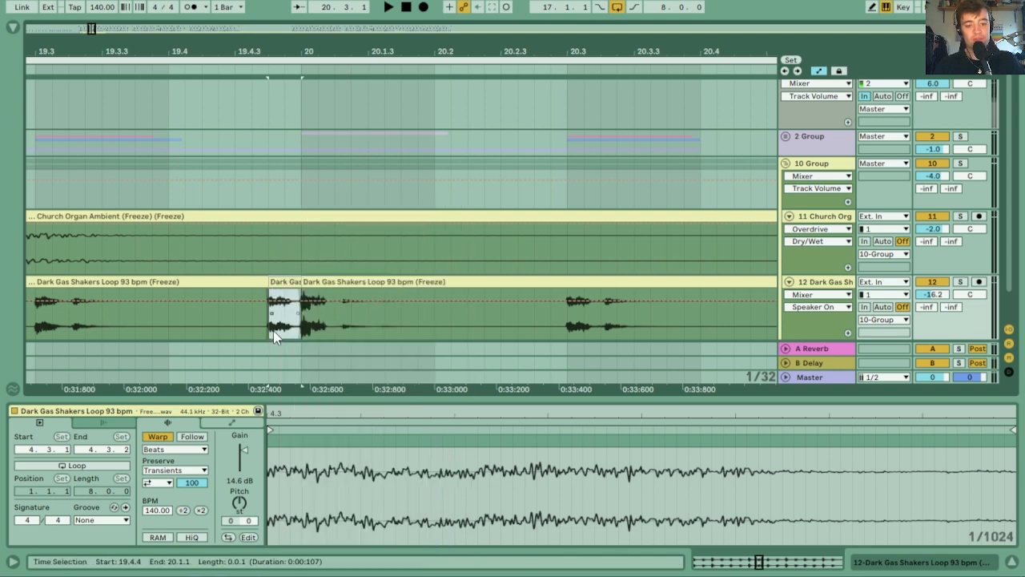
click(228, 537)
key(space)
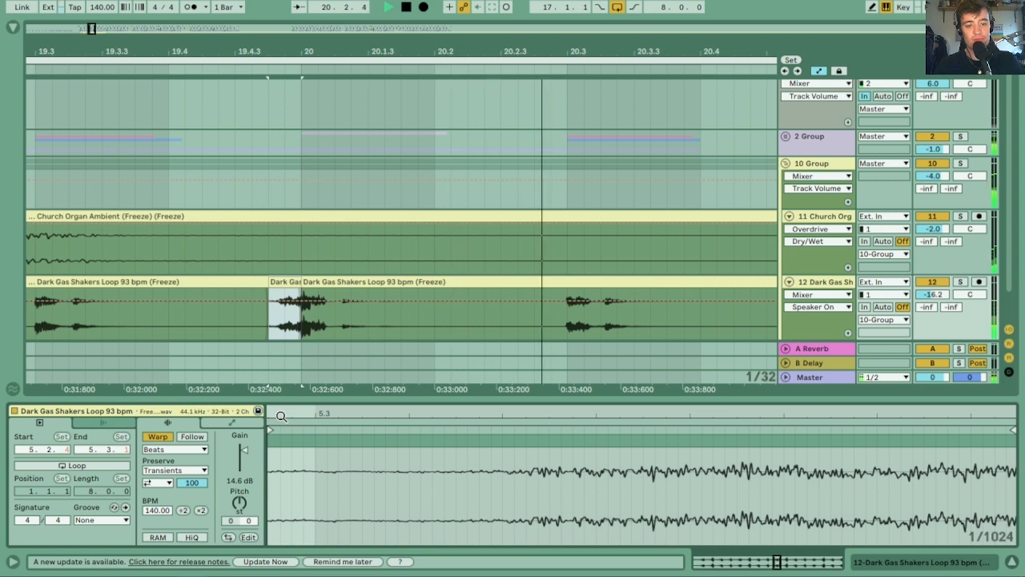
key(space)
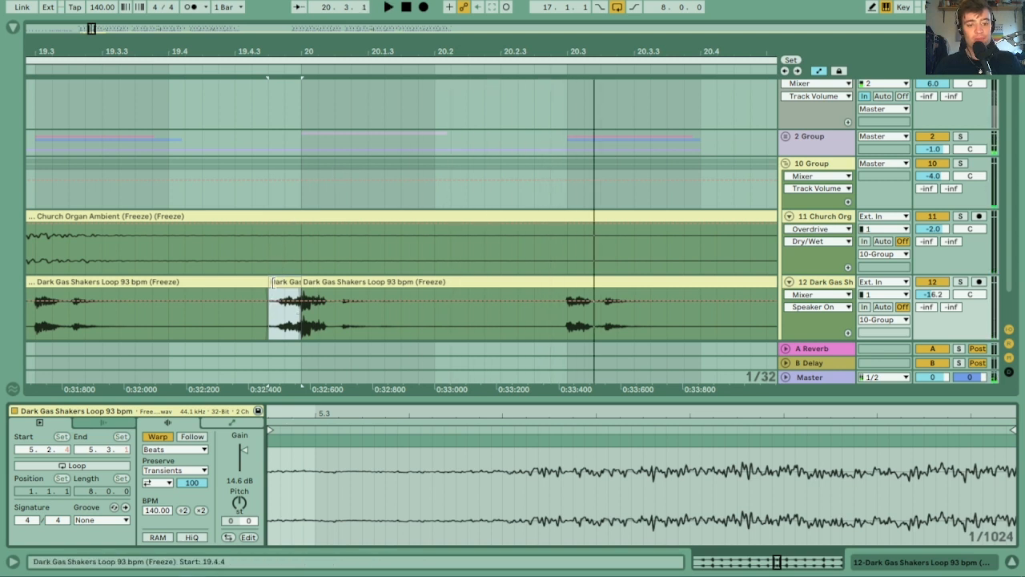
- Extend the reversed shaker slice's start to 19.4.3, warp its transient to the clip start, and audition the loop
drag(272, 282, 236, 282)
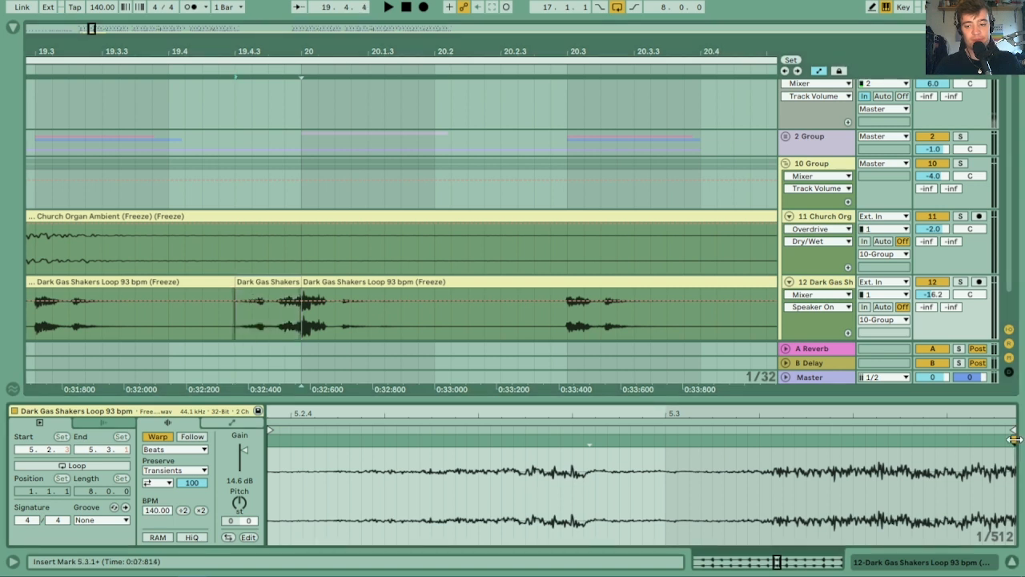
drag(589, 443, 273, 446)
key(space)
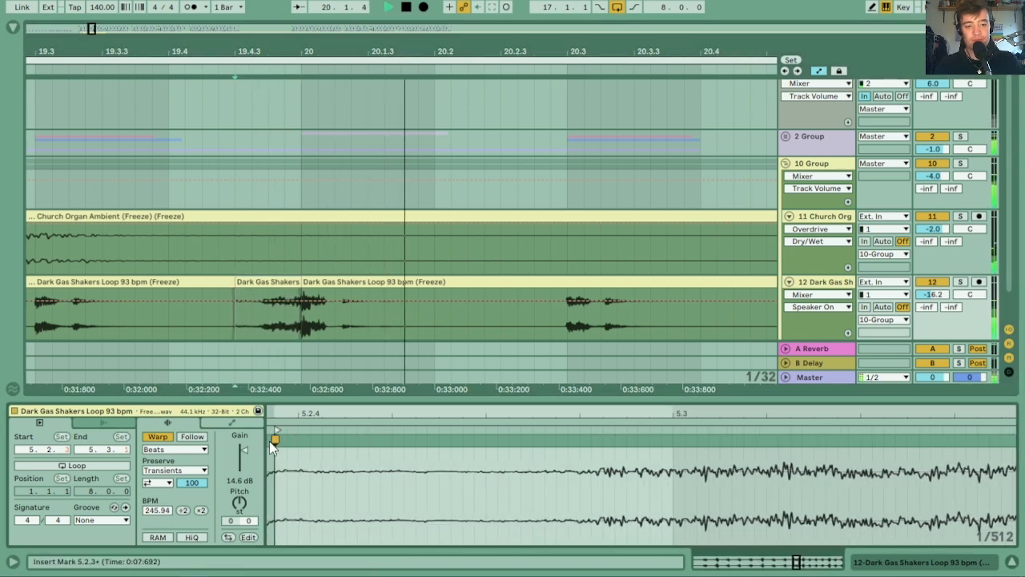
drag(186, 51, 185, 19)
drag(326, 49, 334, 24)
key(space)
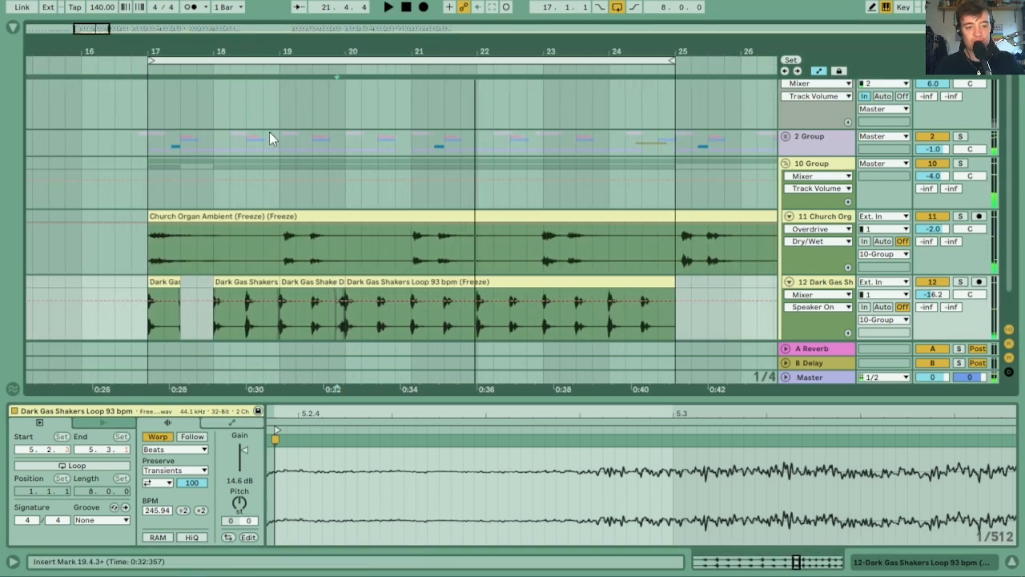
- Remove the shaker audio between 19.3.1 and 19.4.3, and audition the loop from bar 17
click(163, 282)
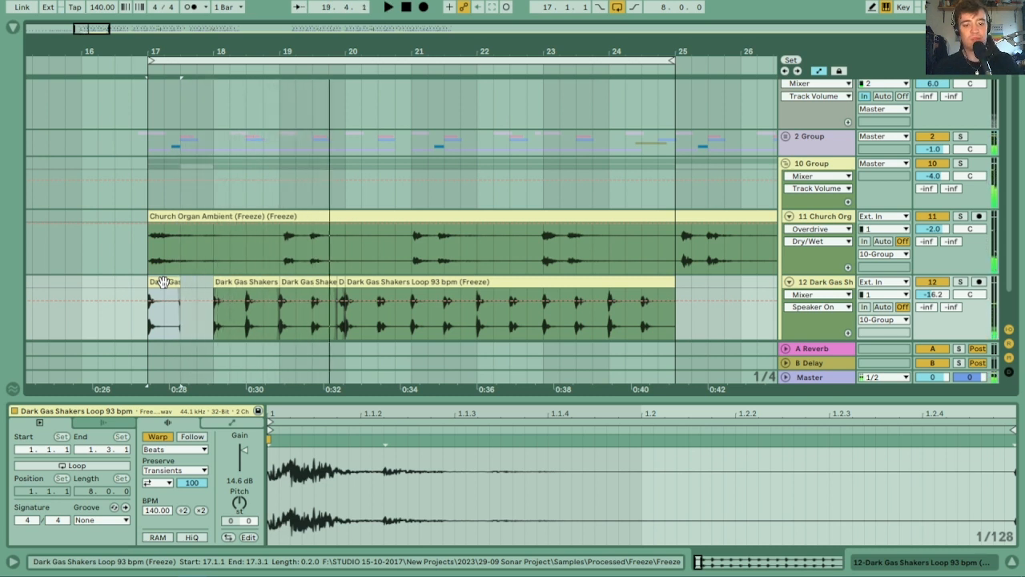
click(324, 315)
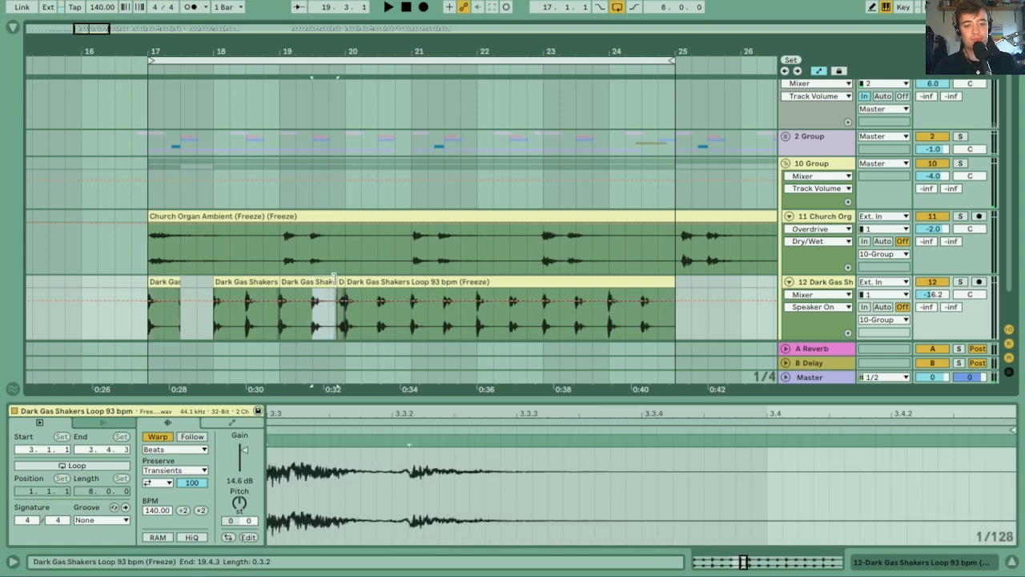
click(334, 279)
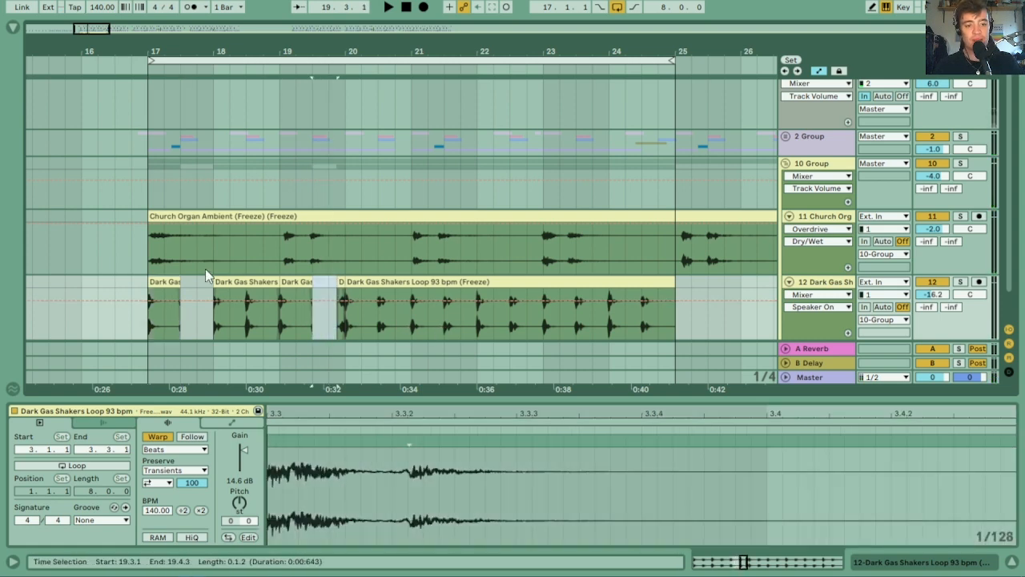
click(151, 242)
key(space)
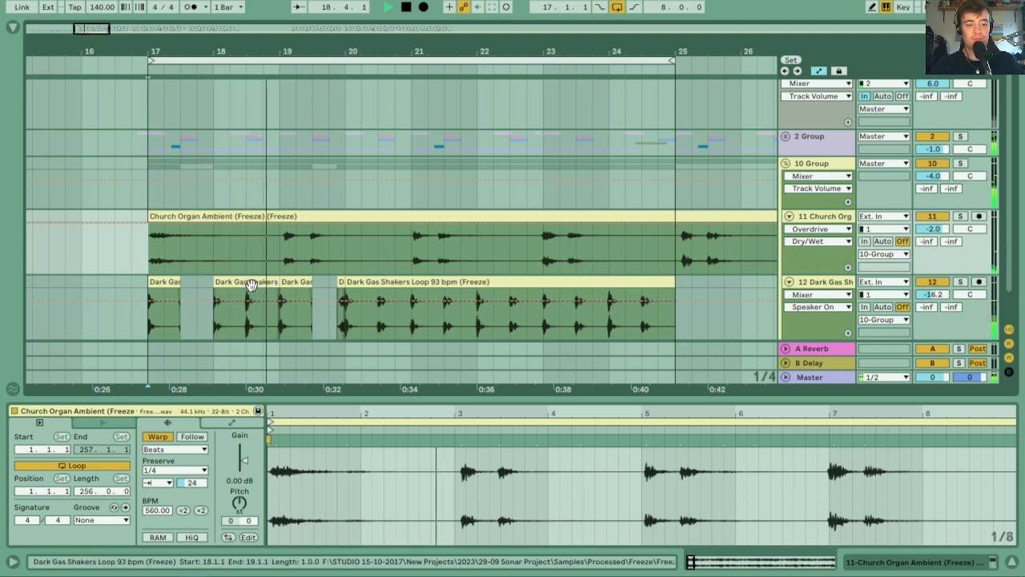
key(space)
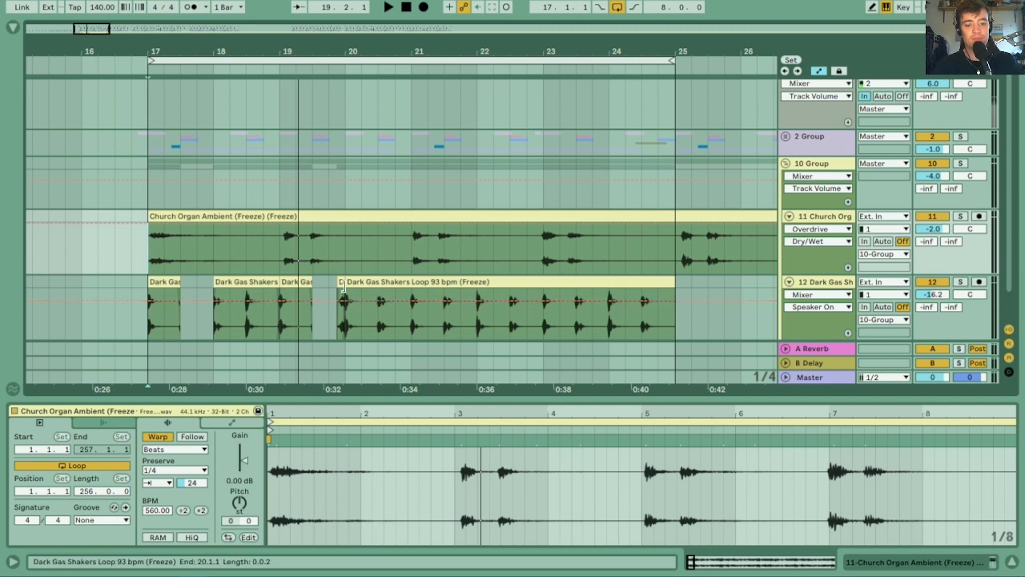
- Delete the half-bar shaker sections starting at 20.3.1, 21.3.1 and 23.3.1, and audition the loop from bar 17
drag(380, 328, 475, 279)
key(Delete)
key(Delete)
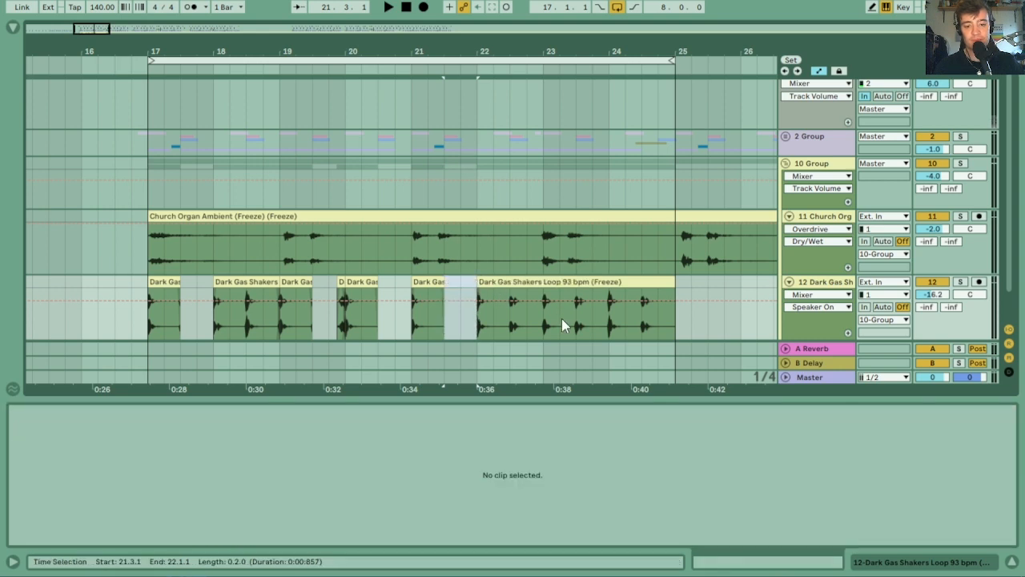
drag(574, 320, 605, 281)
key(Delete)
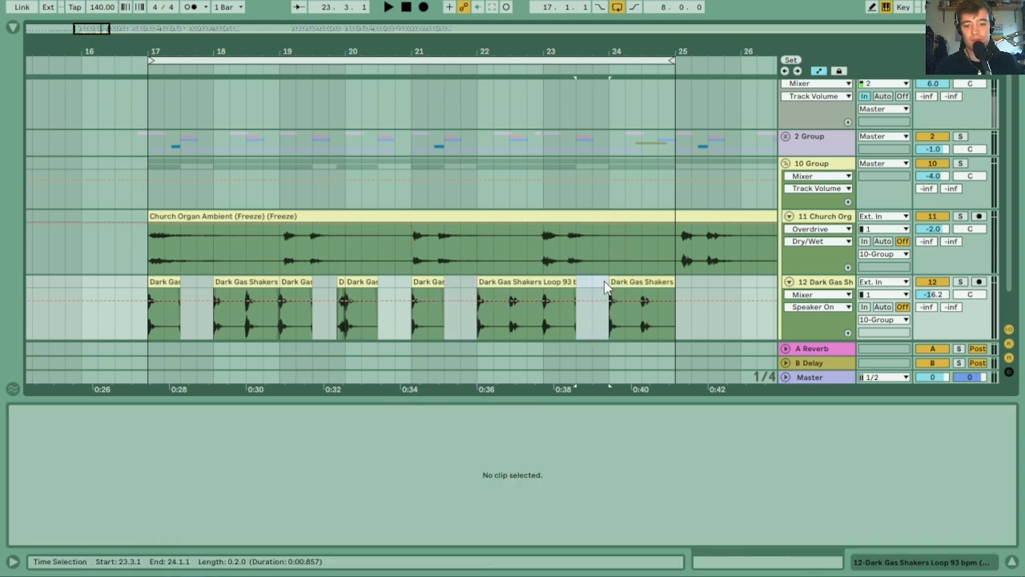
click(169, 215)
key(space)
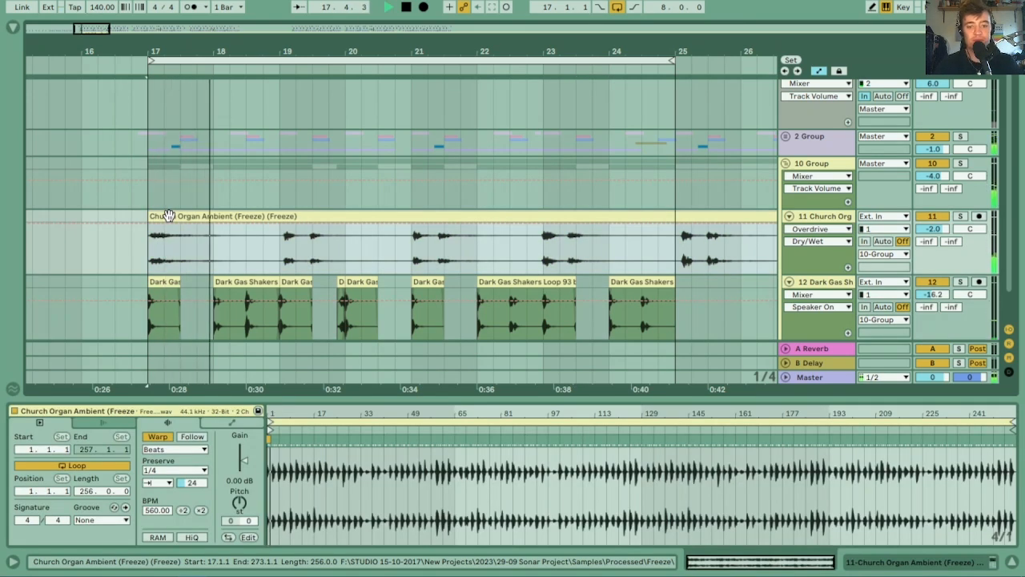
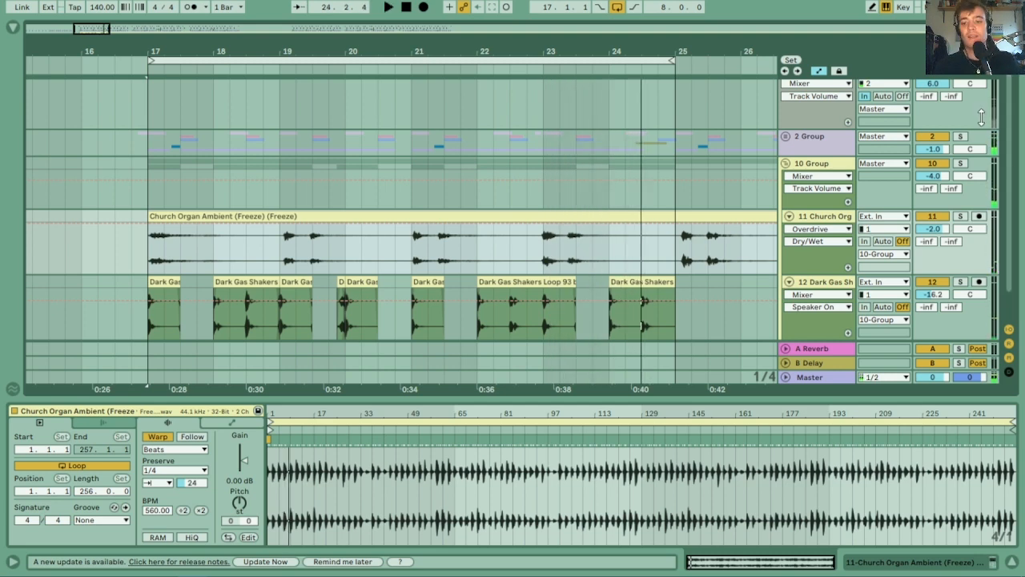
- Add an Echo audio effect after the Reverb on the 10 Group track
click(823, 165)
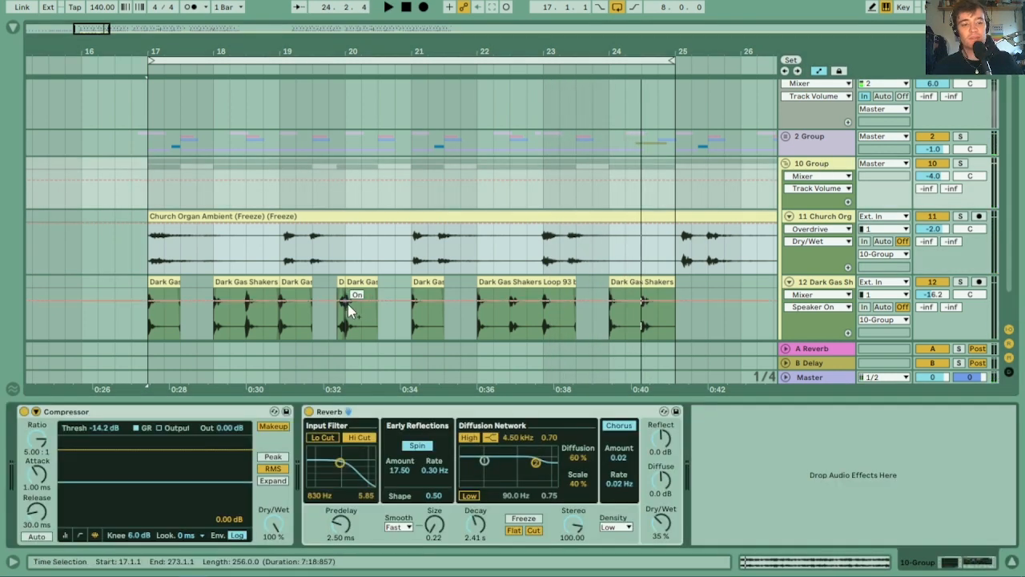
click(14, 29)
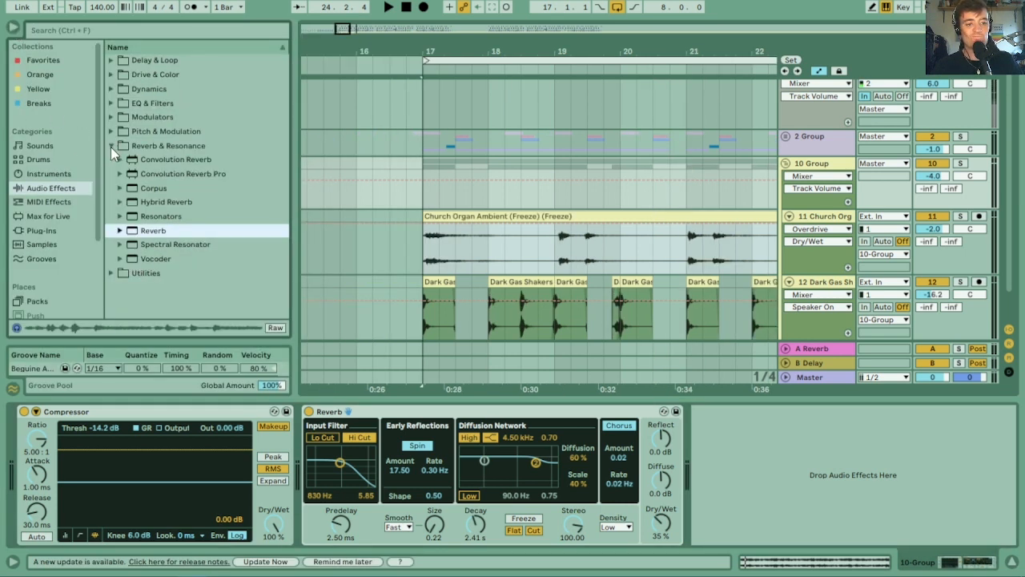
click(111, 60)
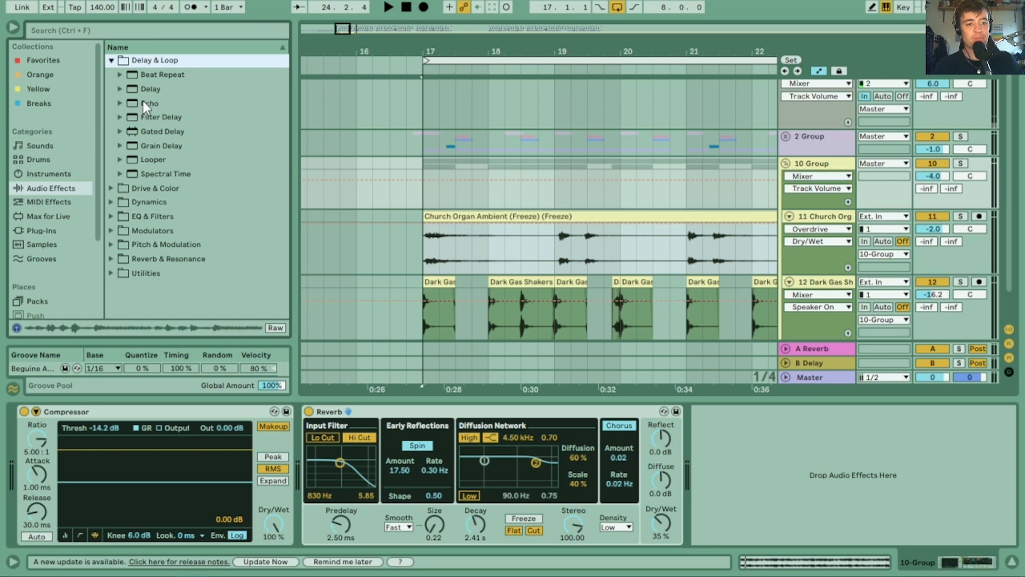
drag(142, 100, 857, 442)
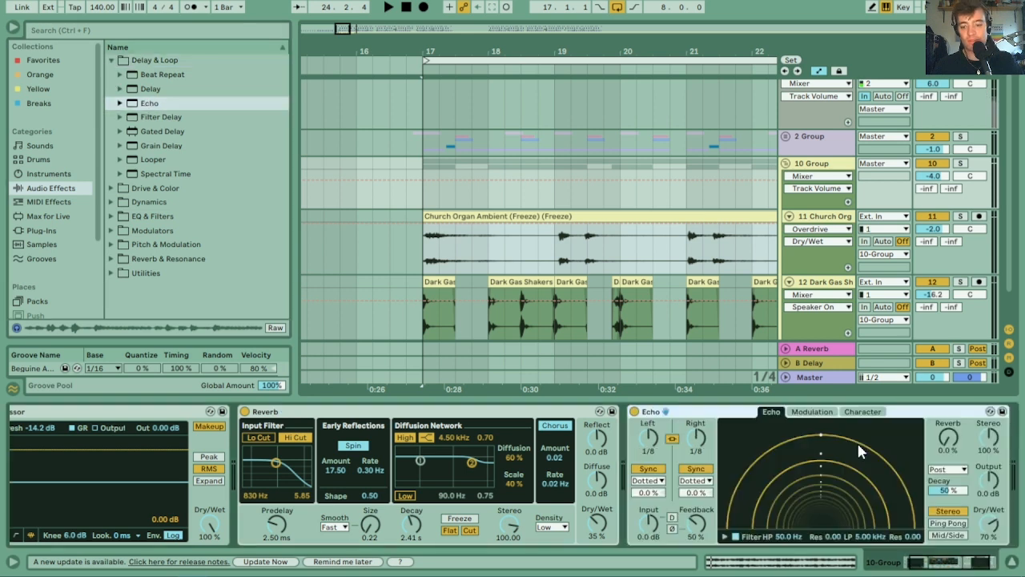
- Try the Echo with feedback at 71% and dry/wet at 43%, and remove the effect from the group
click(694, 444)
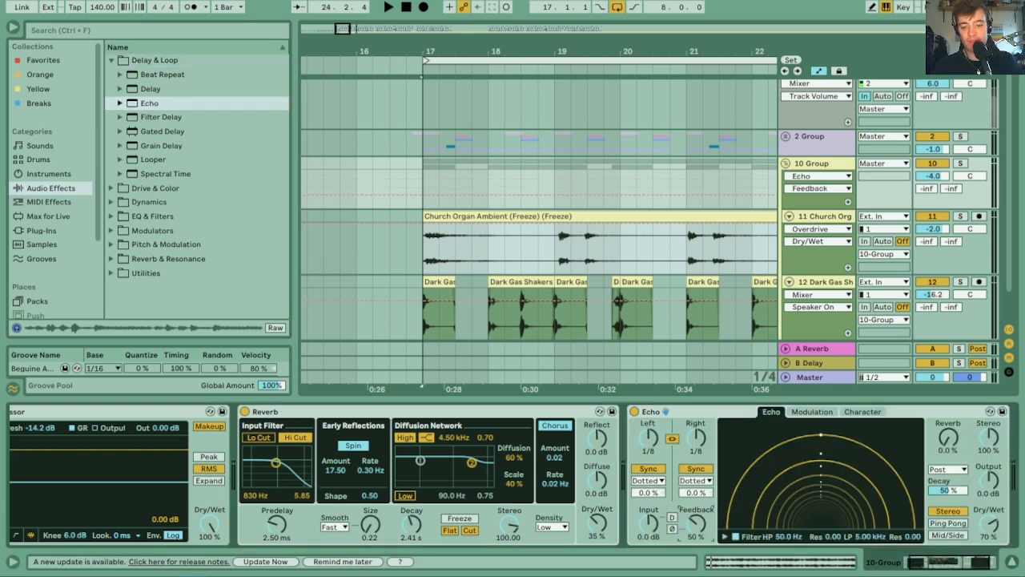
drag(696, 523, 696, 508)
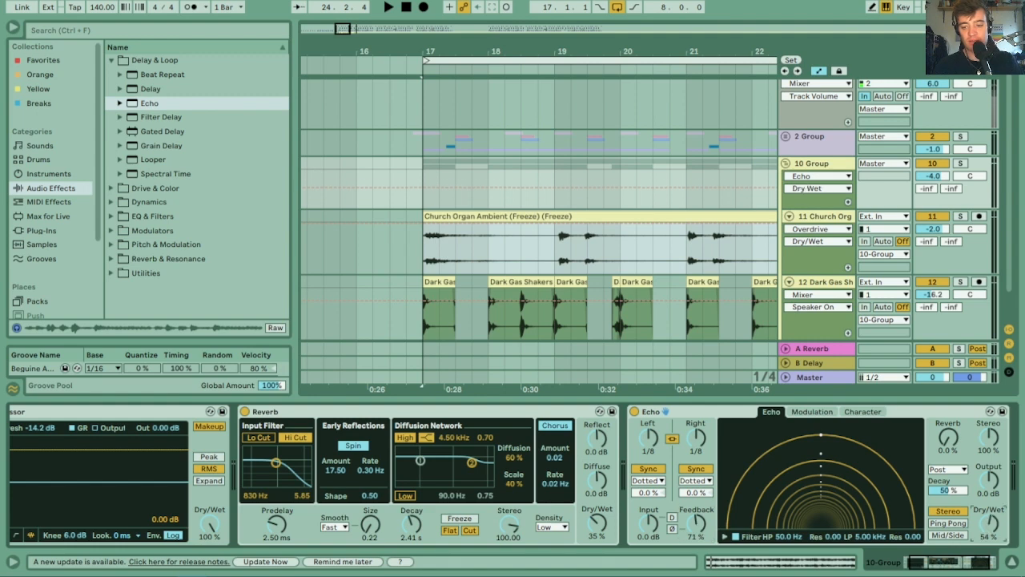
key(space)
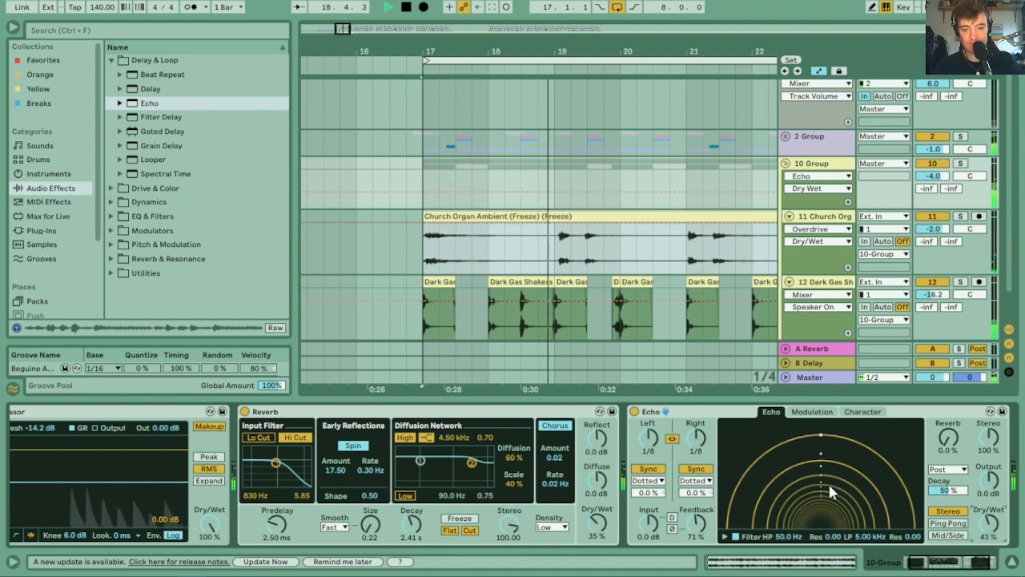
key(space)
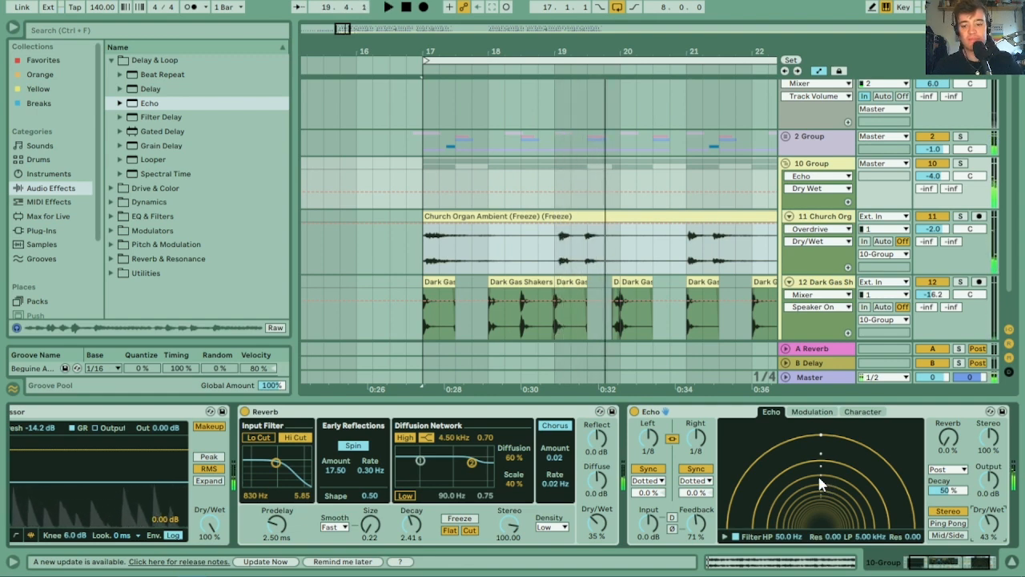
click(713, 414)
key(Delete)
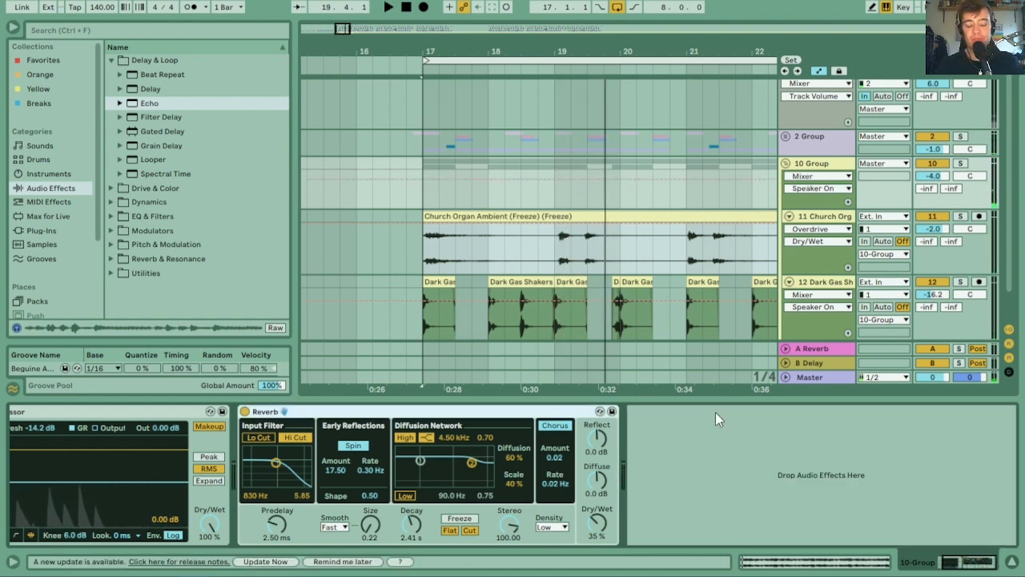
- Create a new audio track below the shaker track and set its input source to 10-Group
drag(564, 51, 443, 51)
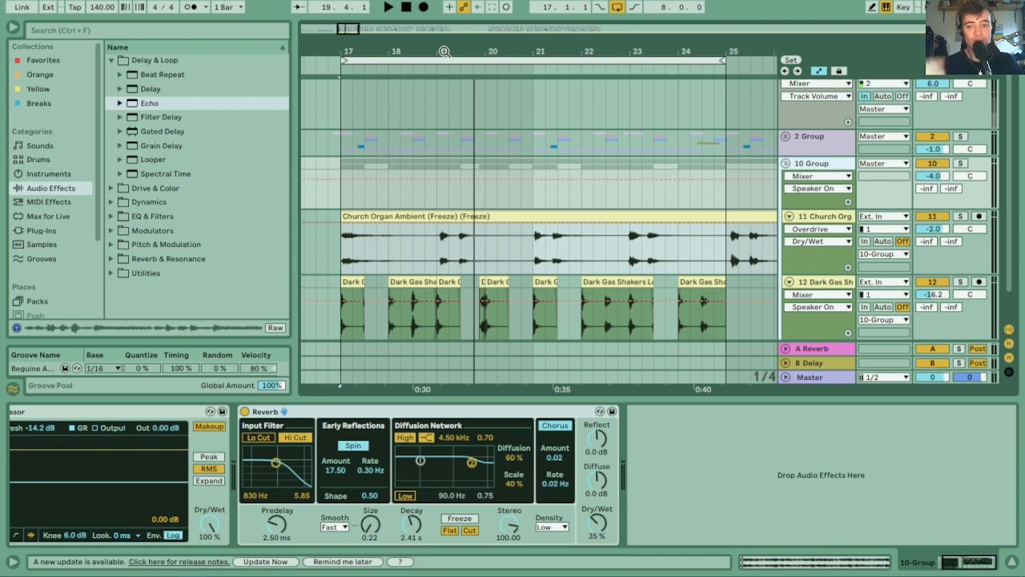
scroll(881, 256, down, 1)
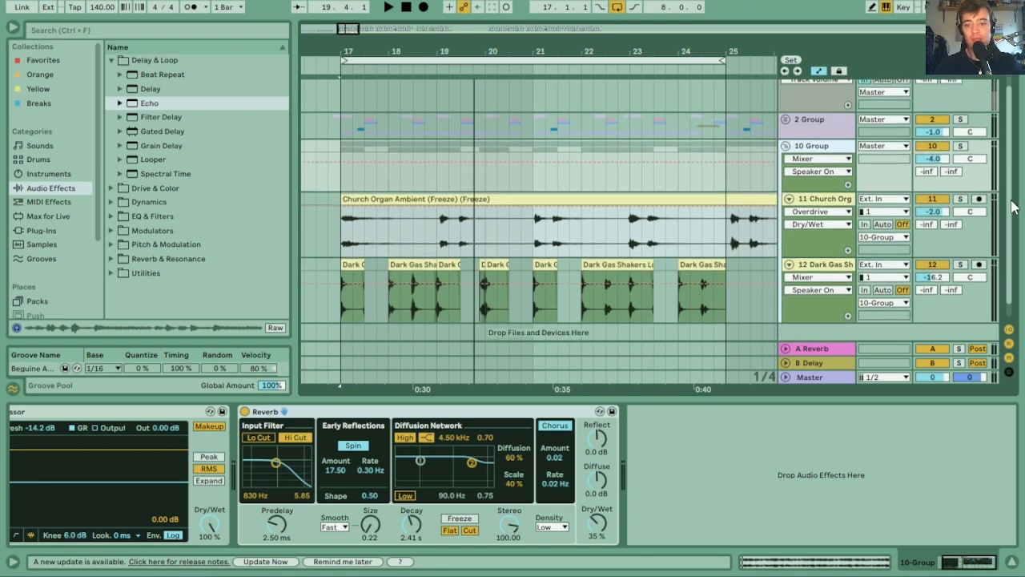
key(ctrl+t)
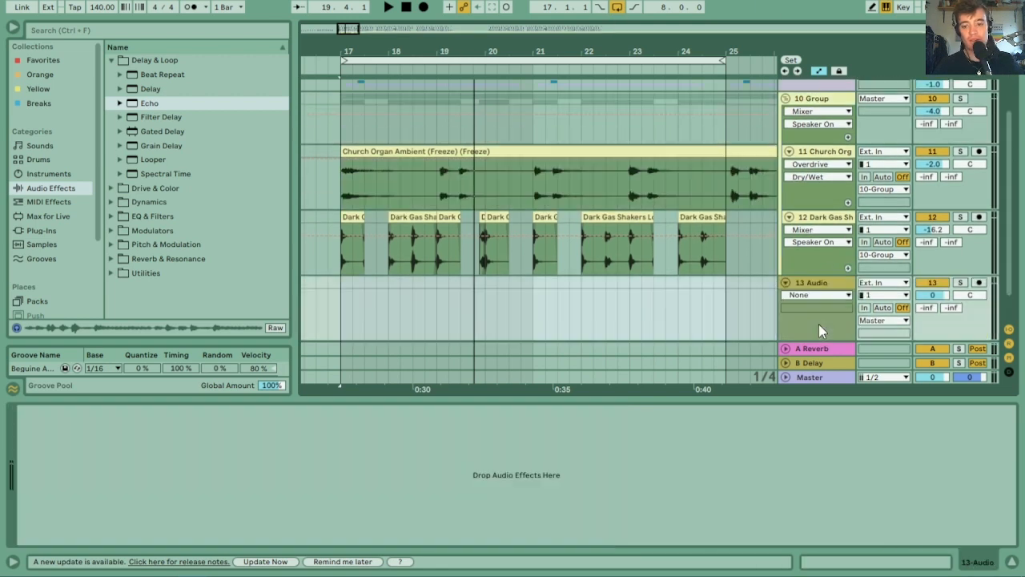
click(905, 282)
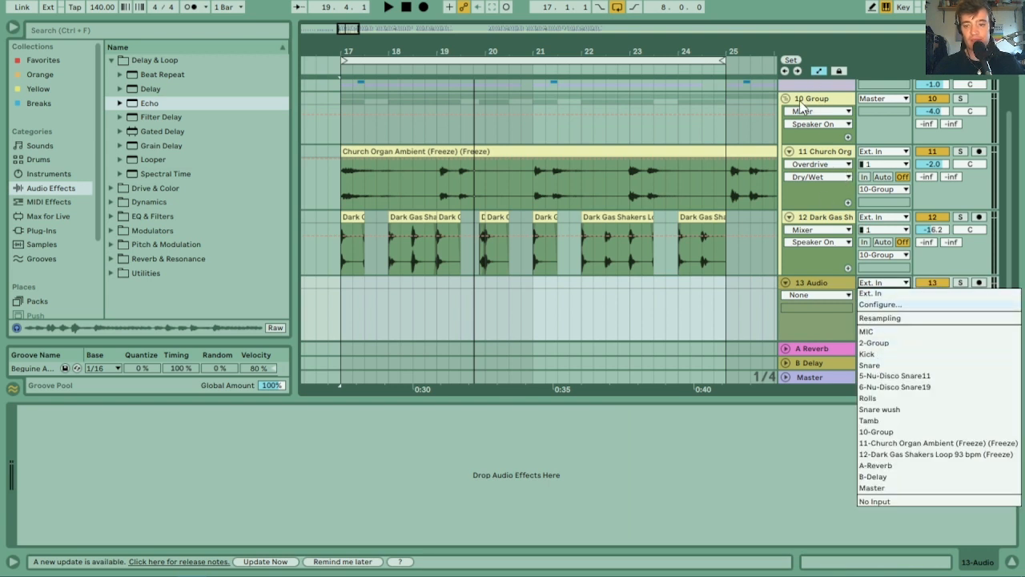
click(877, 432)
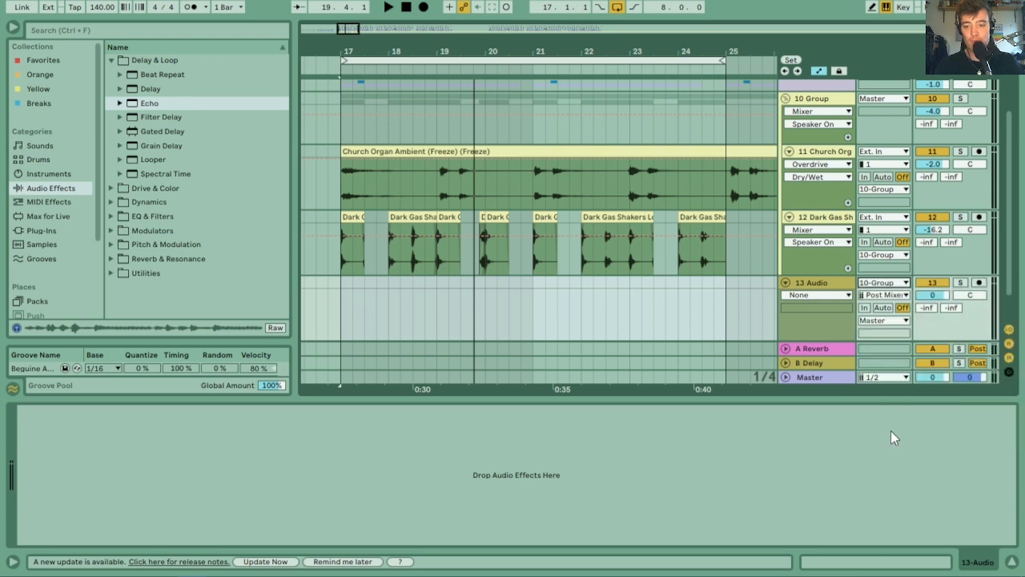
- Record the output of 10 Group from bar 17 to bar 25 onto the new audio track
click(365, 152)
click(424, 7)
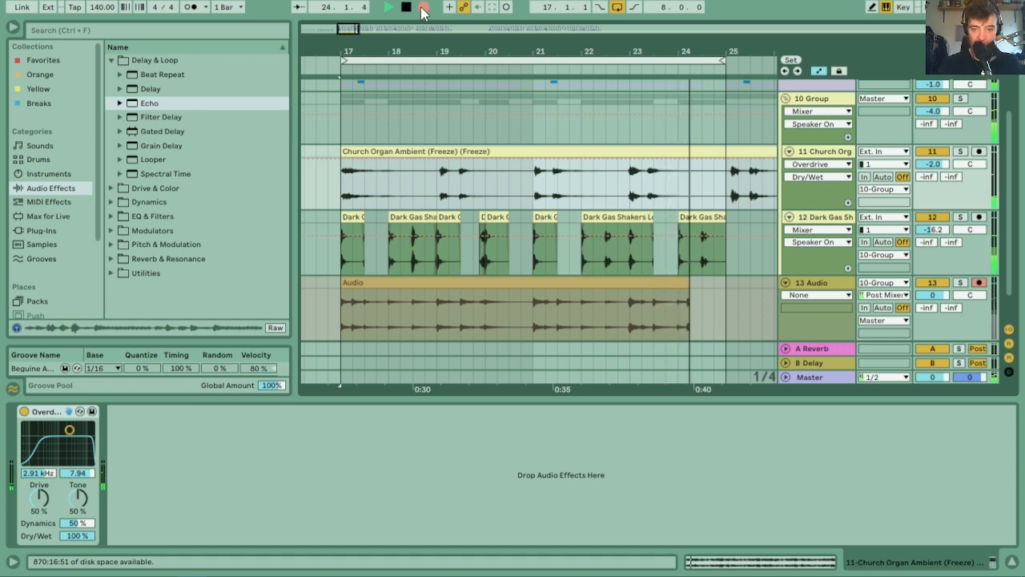
key(space)
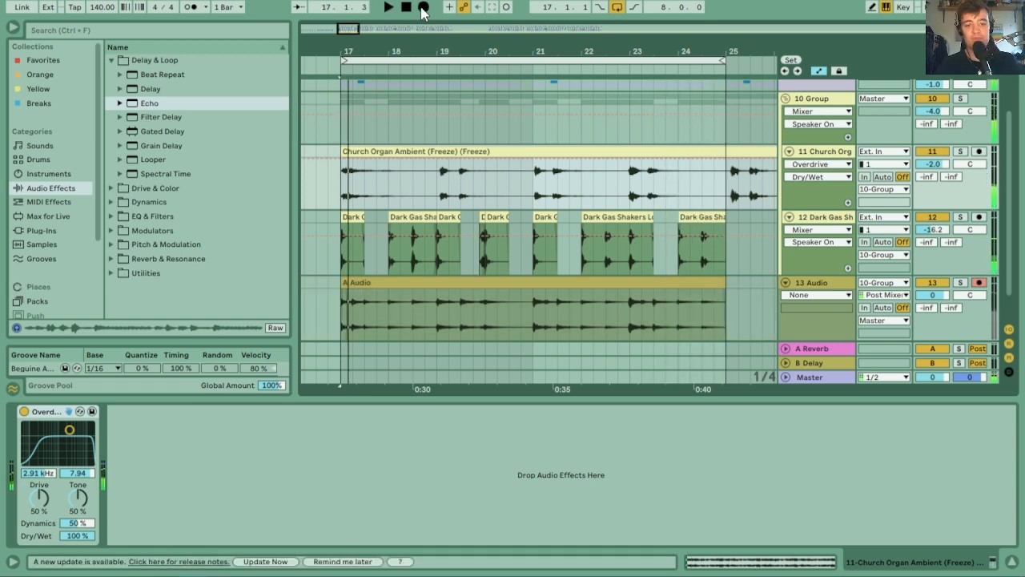
- Replace 10 Group with its recorded clip, extending the clip's start to 17.1.1, and audition it
click(355, 284)
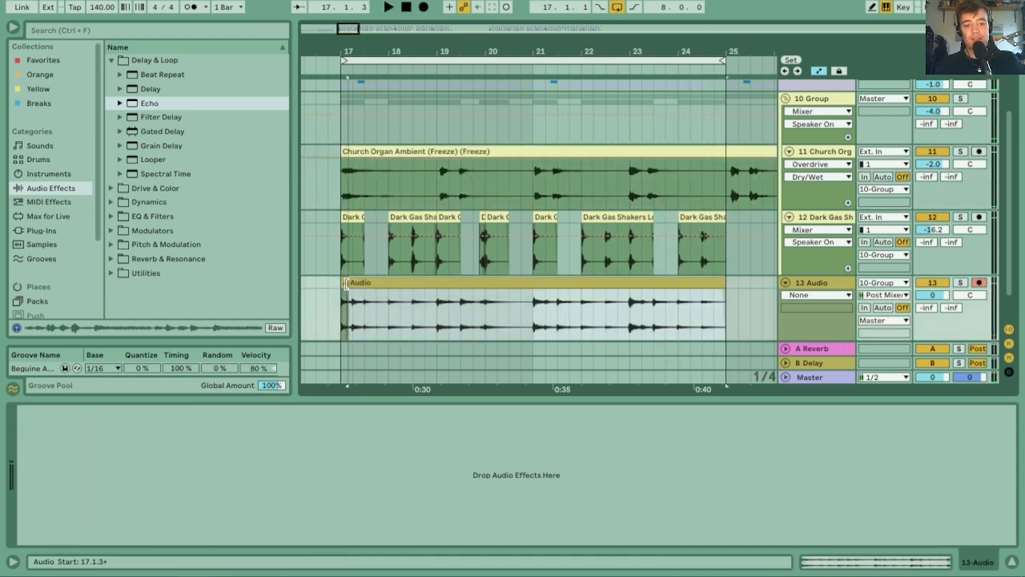
click(813, 99)
key(Delete)
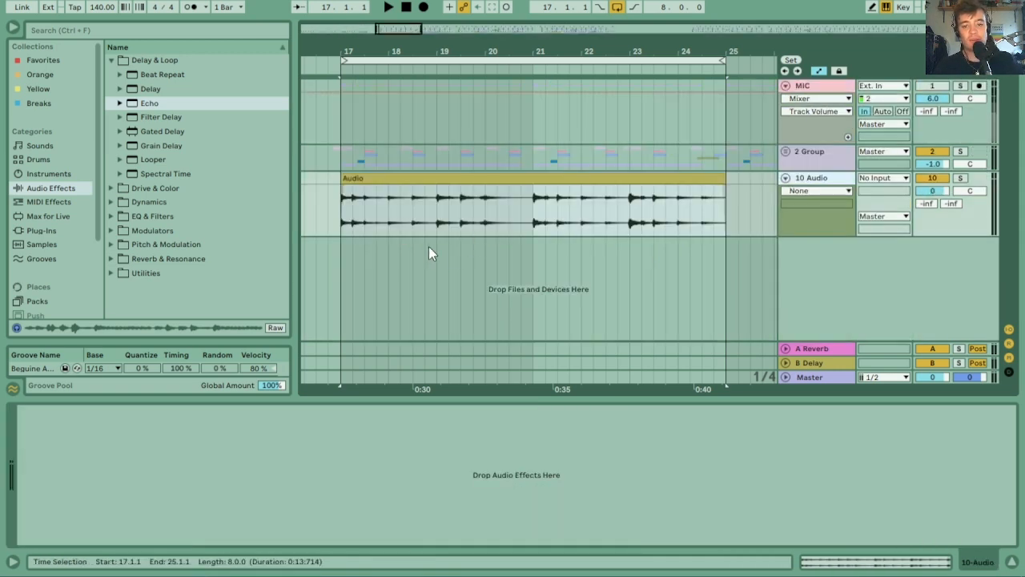
click(384, 179)
key(space)
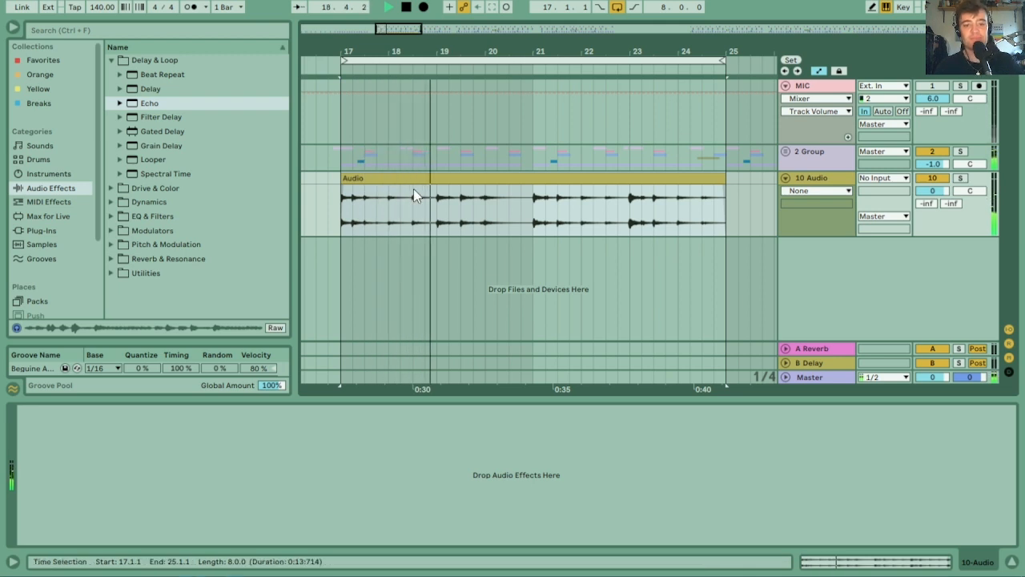
key(space)
- Set the recorded clip's warp mode to Beats with Preserve at 1/2
double_click(453, 181)
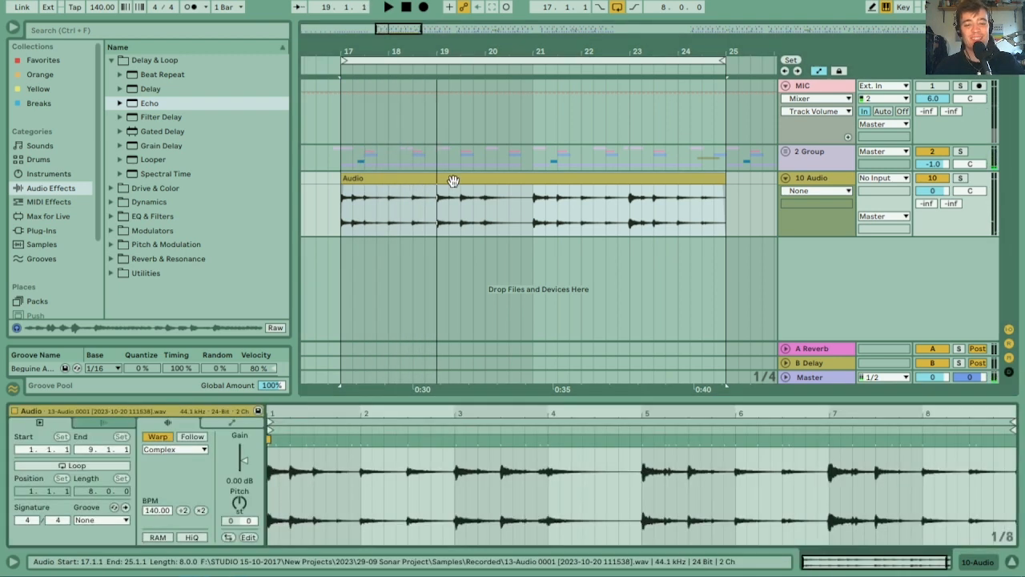
click(178, 451)
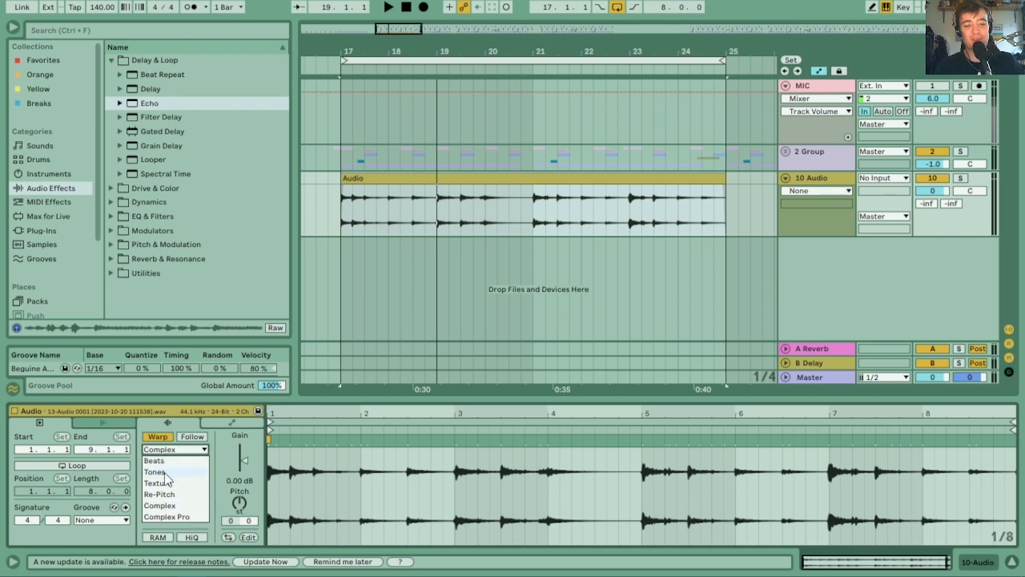
click(166, 461)
click(175, 470)
click(174, 484)
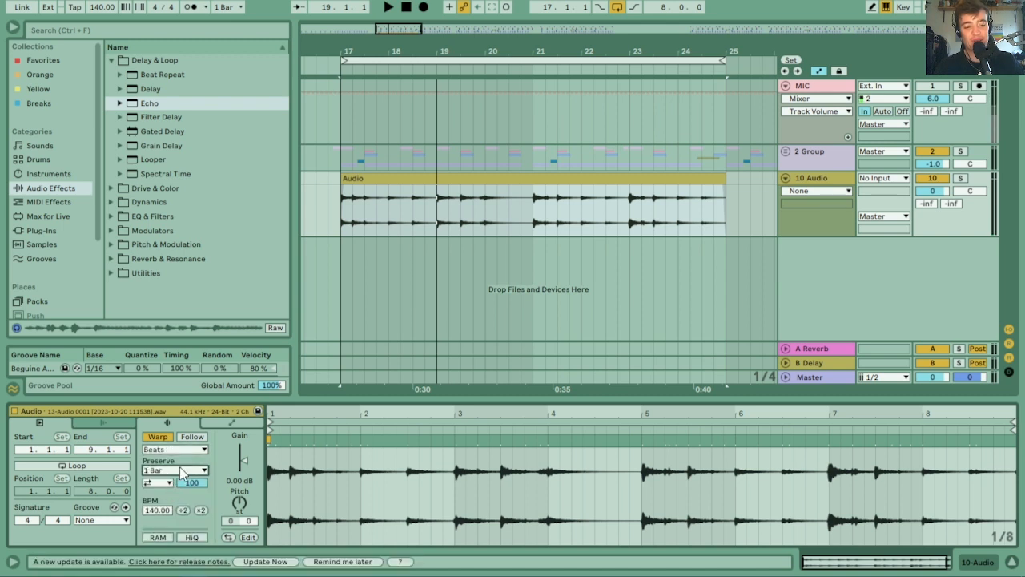
click(173, 470)
click(165, 493)
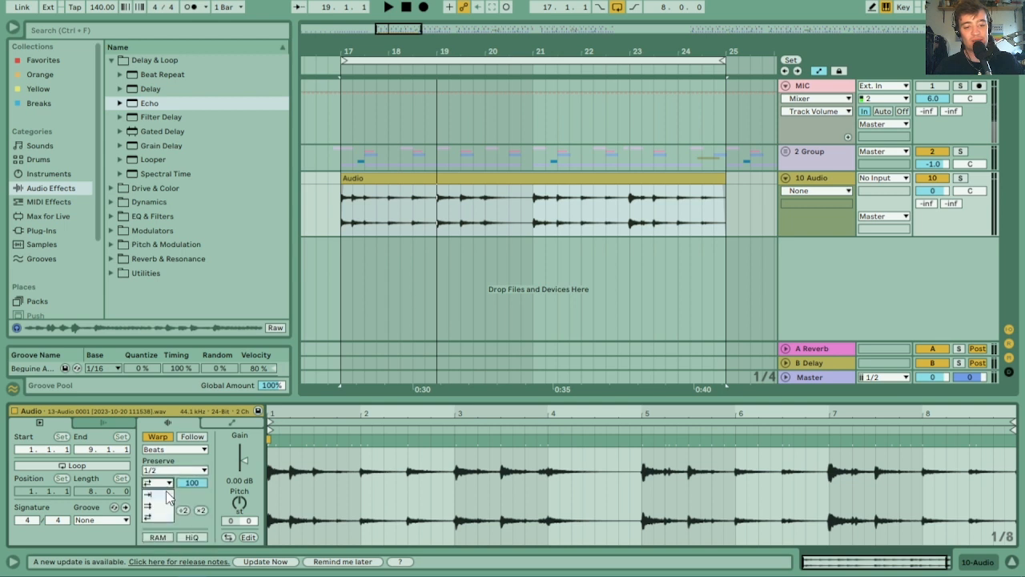
- Turn off transient looping for the recorded clip, set its transient envelope to 57, and audition it
click(168, 483)
click(168, 493)
drag(193, 486, 193, 491)
key(space)
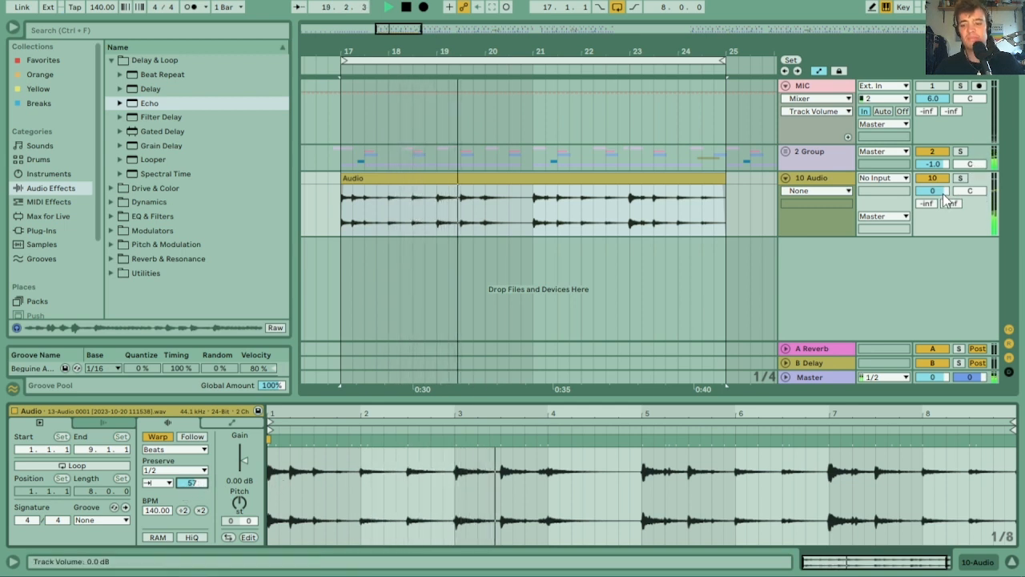
key(space)
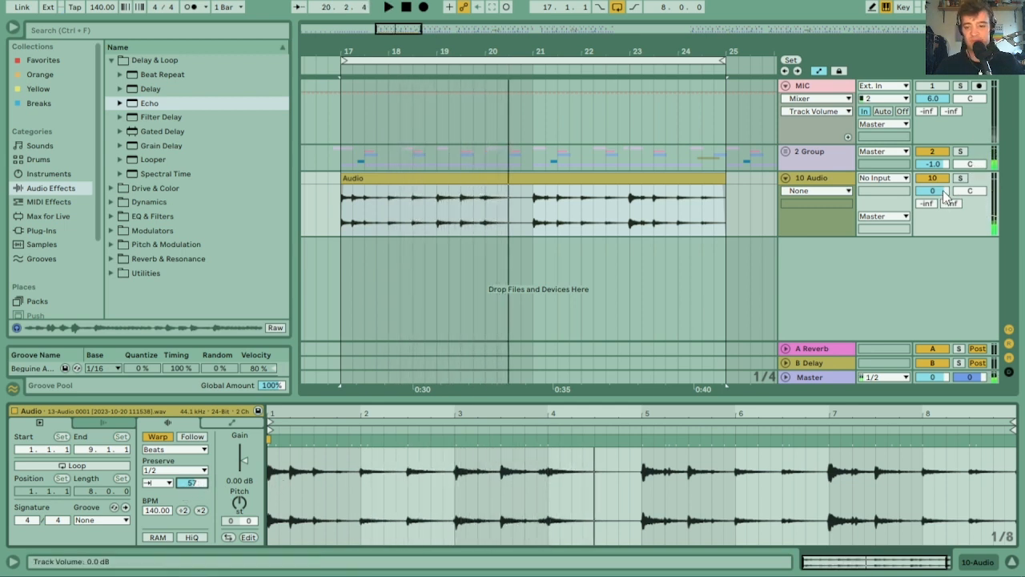
- Solo the 10 Audio track and audition the recorded clip on its own
click(960, 178)
key(space)
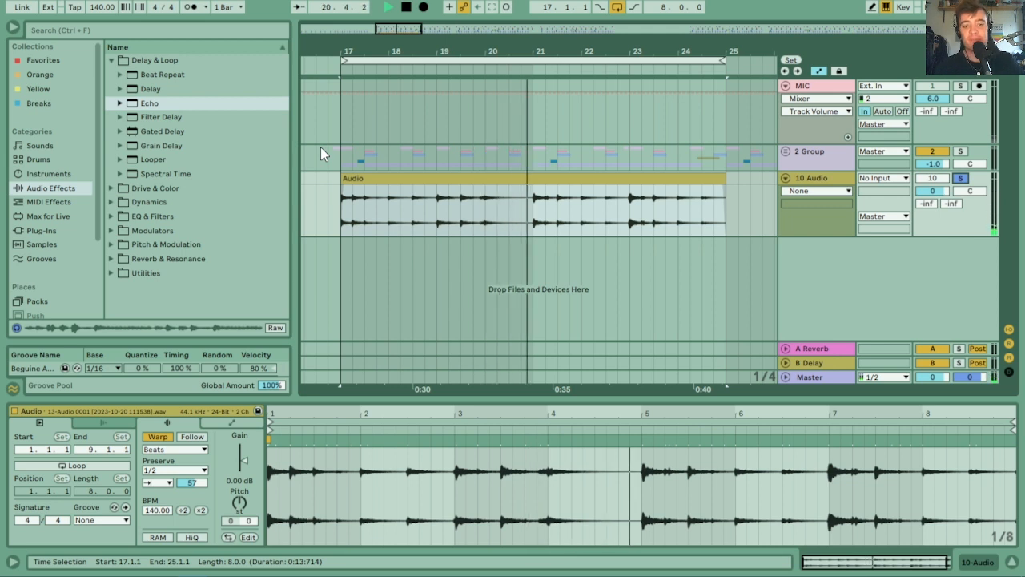
- Stop playback, add a Reverb effect to the 10 Audio track and set its Dry/Wet to 100%
key(space)
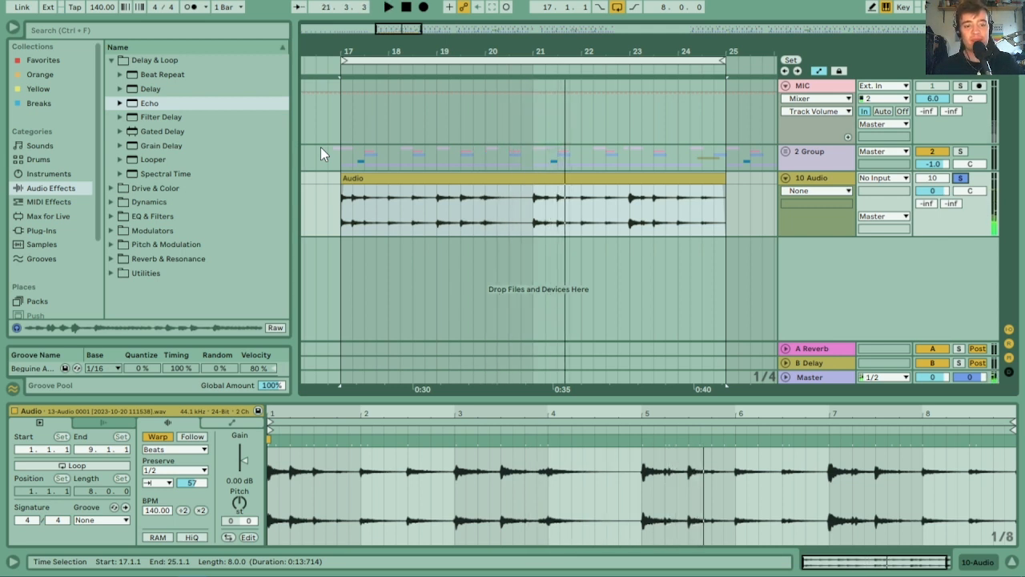
click(111, 60)
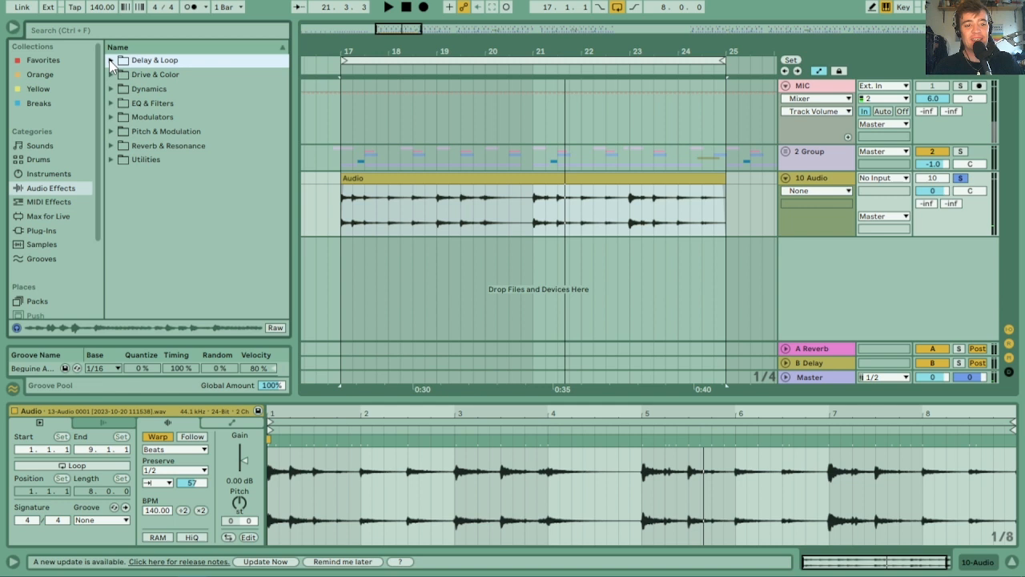
click(111, 145)
drag(156, 229, 541, 203)
click(380, 522)
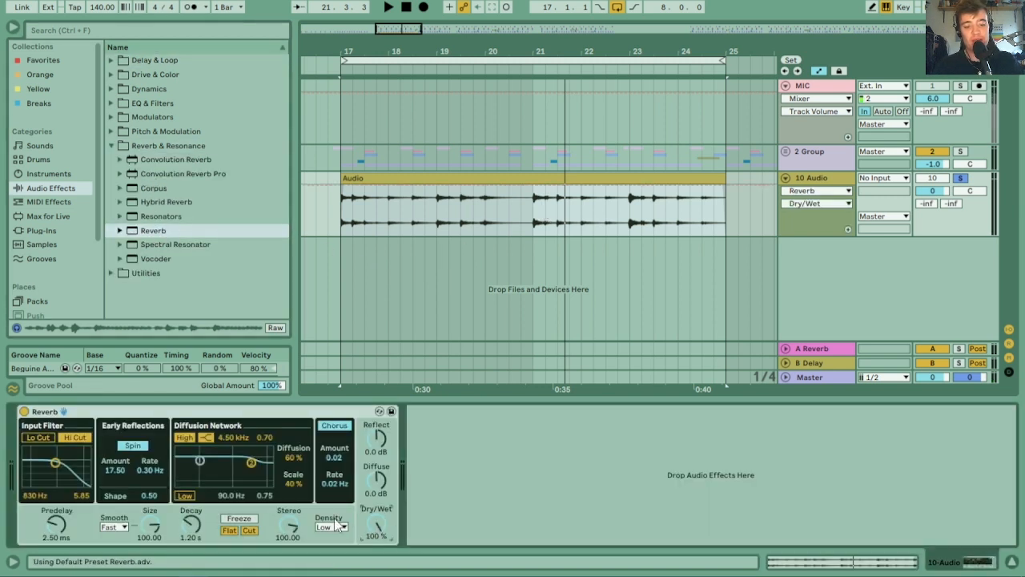
- Set the Reverb's Size to 0.22 and its Decay to 567 ms, and audition the track
drag(164, 534, 164, 568)
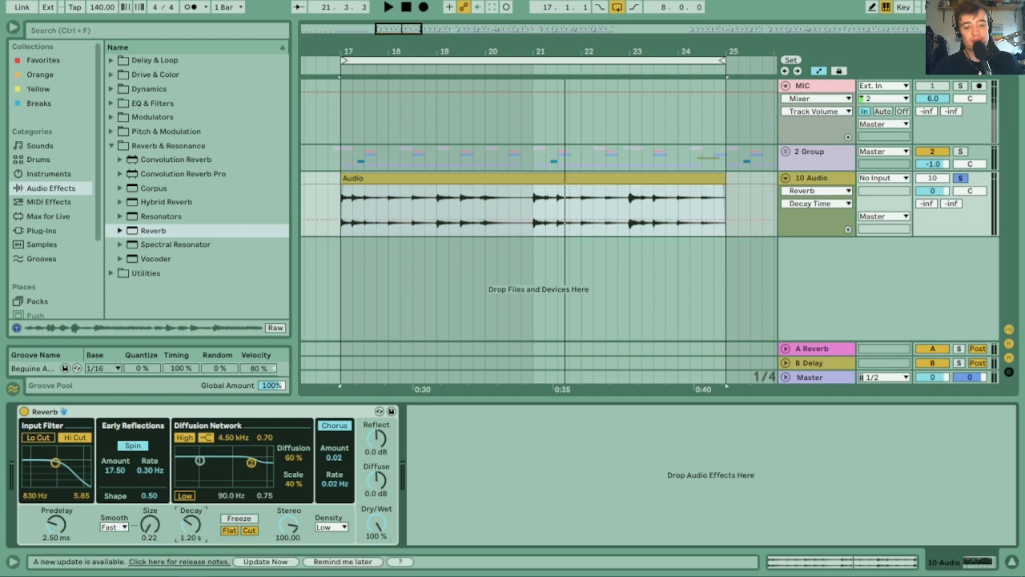
drag(191, 525, 191, 542)
key(space)
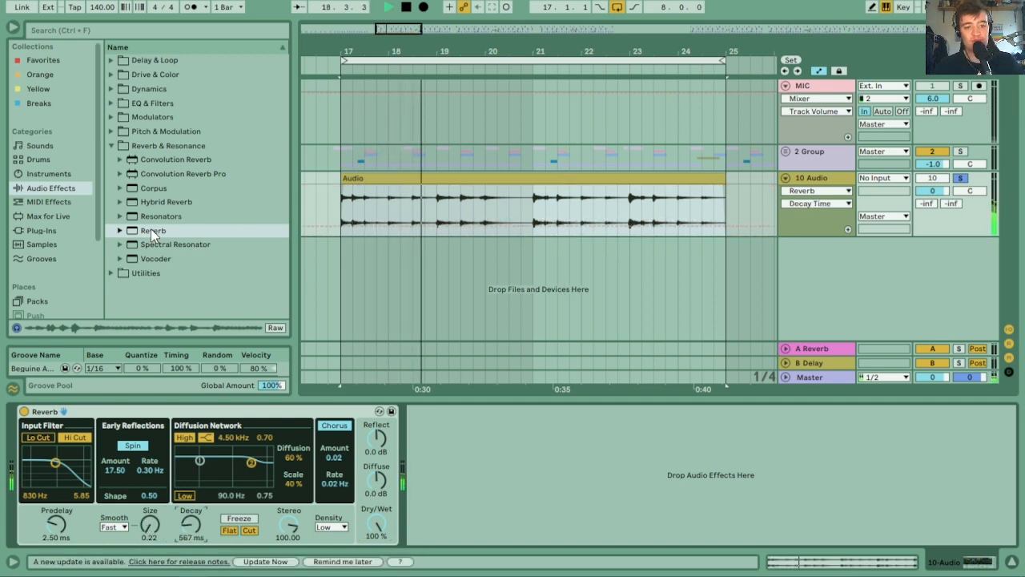
- Add a second Reverb after the first, with Size 89.94, Decay 2.20 s and Dry/Wet 42%
drag(150, 228, 572, 468)
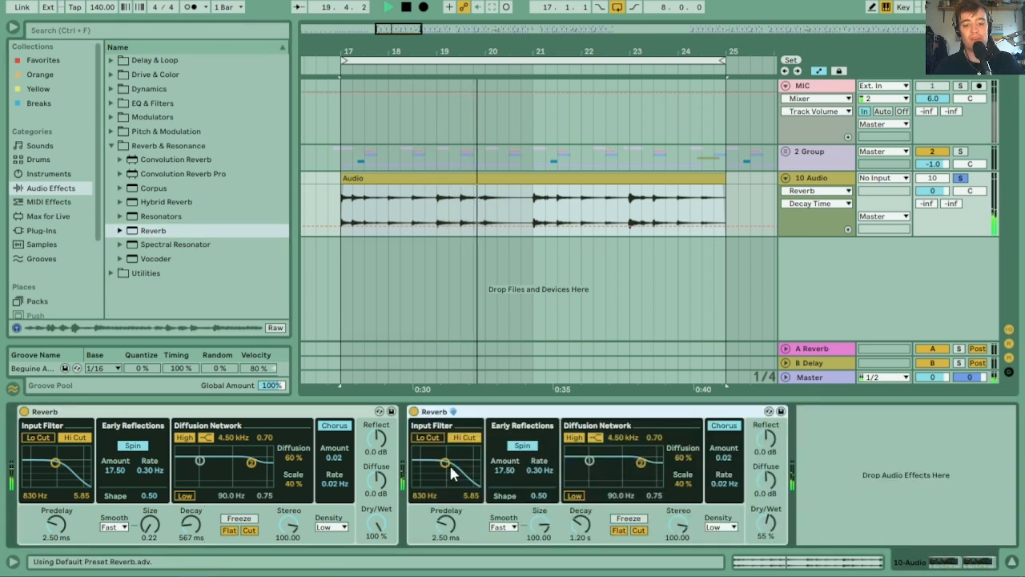
click(544, 525)
drag(541, 524, 581, 514)
click(580, 526)
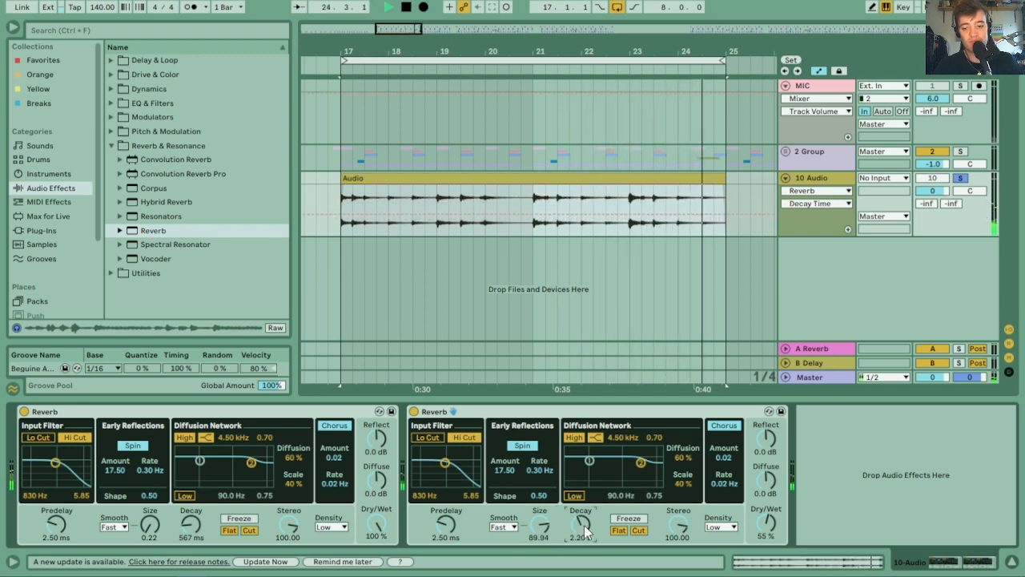
drag(758, 508, 759, 519)
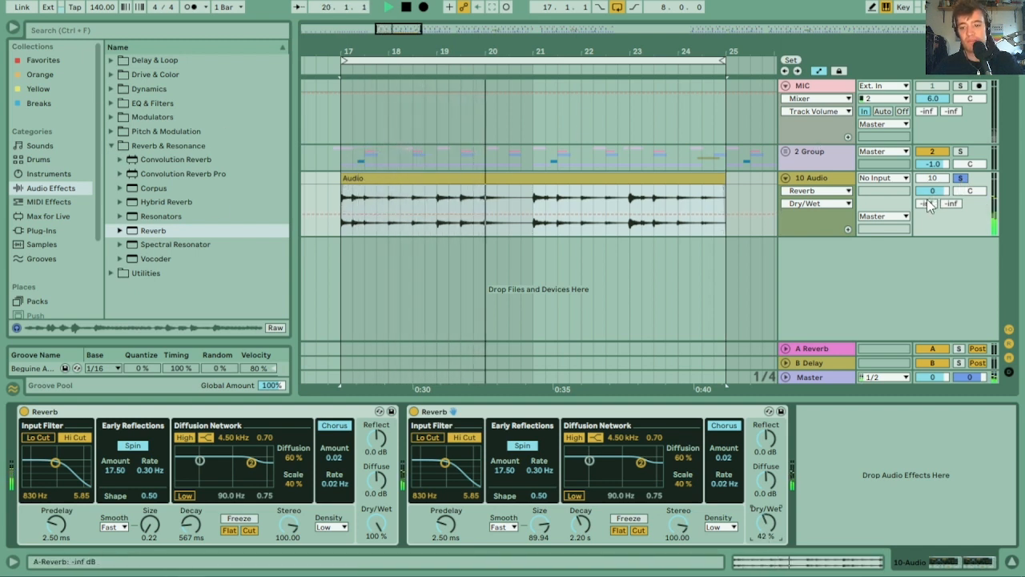
- Unsolo the 10 Audio track and raise its clip gain to 5.94 dB while auditioning it in the mix
click(963, 178)
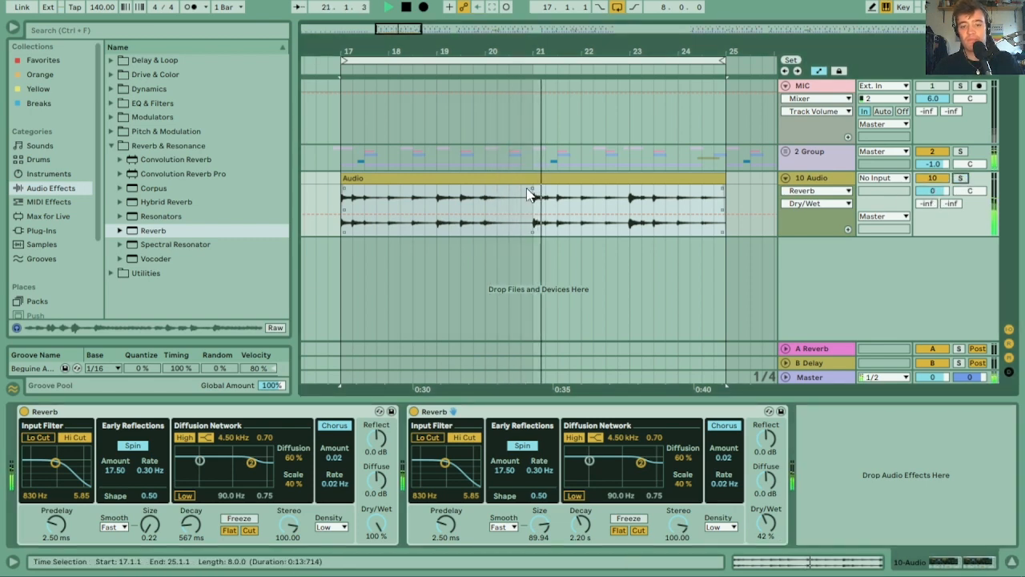
double_click(529, 179)
drag(247, 466, 244, 462)
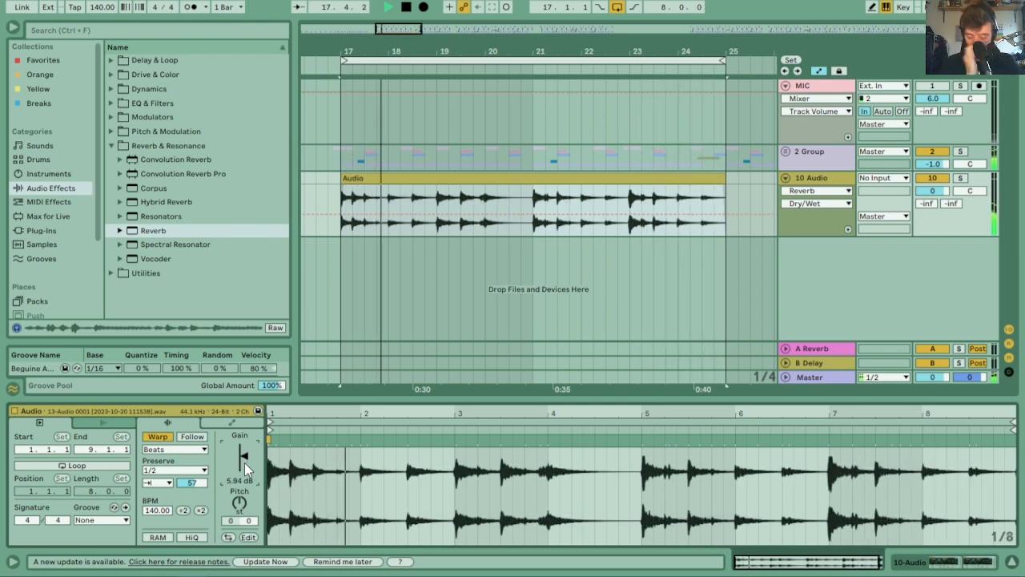
key(space)
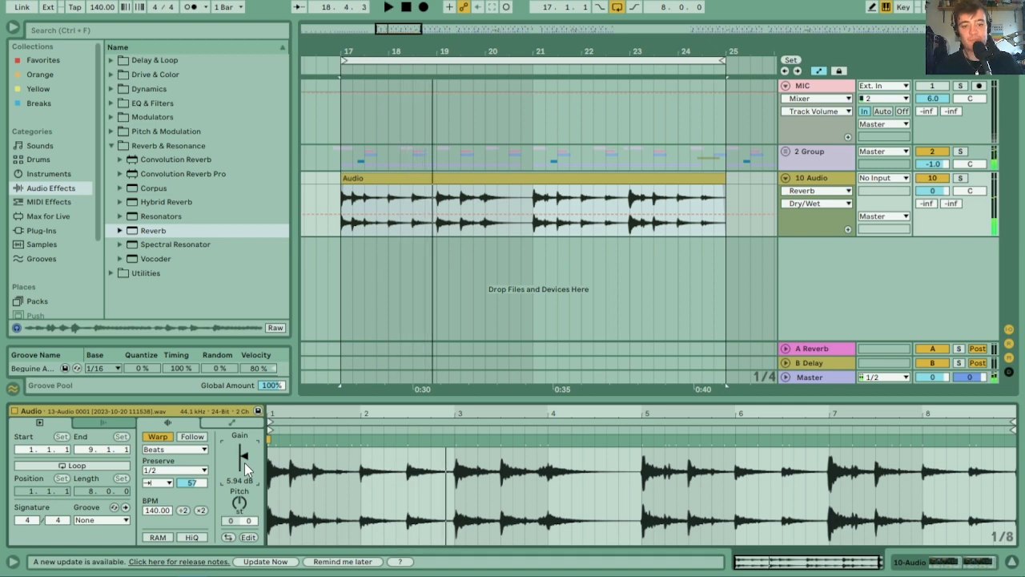
- Search the sample library for "birds"
click(110, 145)
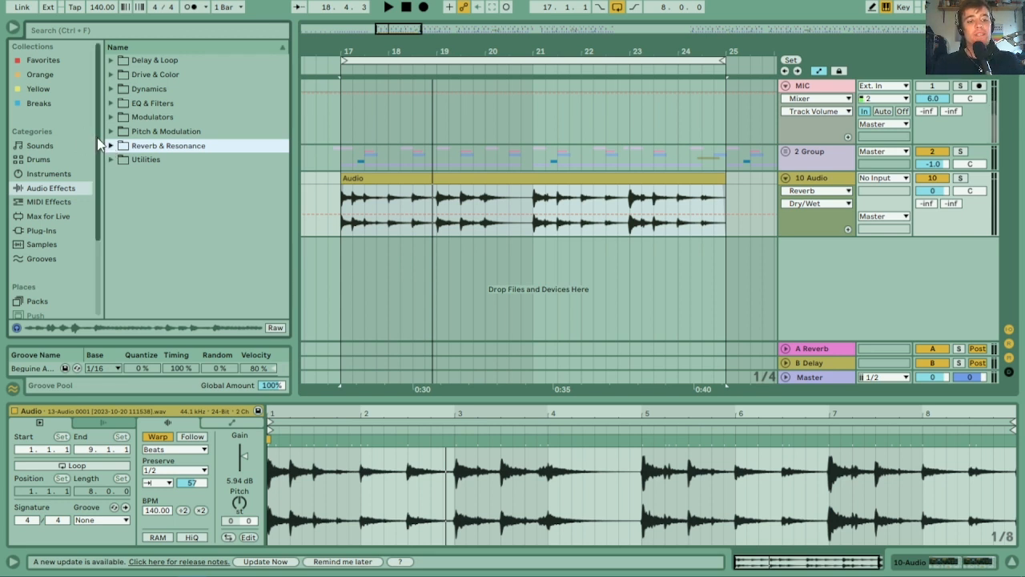
scroll(100, 216, down, 3)
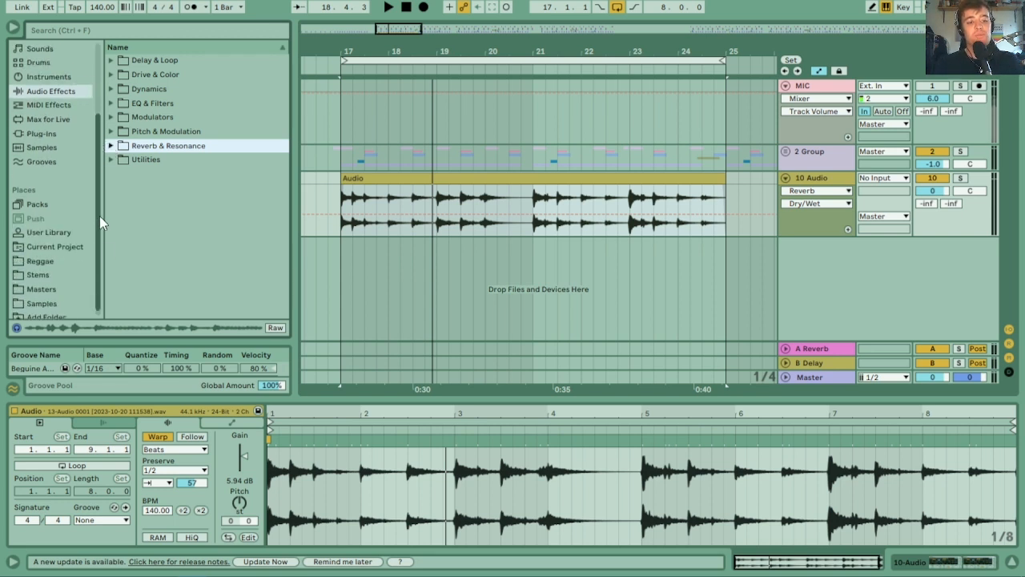
click(35, 141)
click(179, 29)
text(birds)
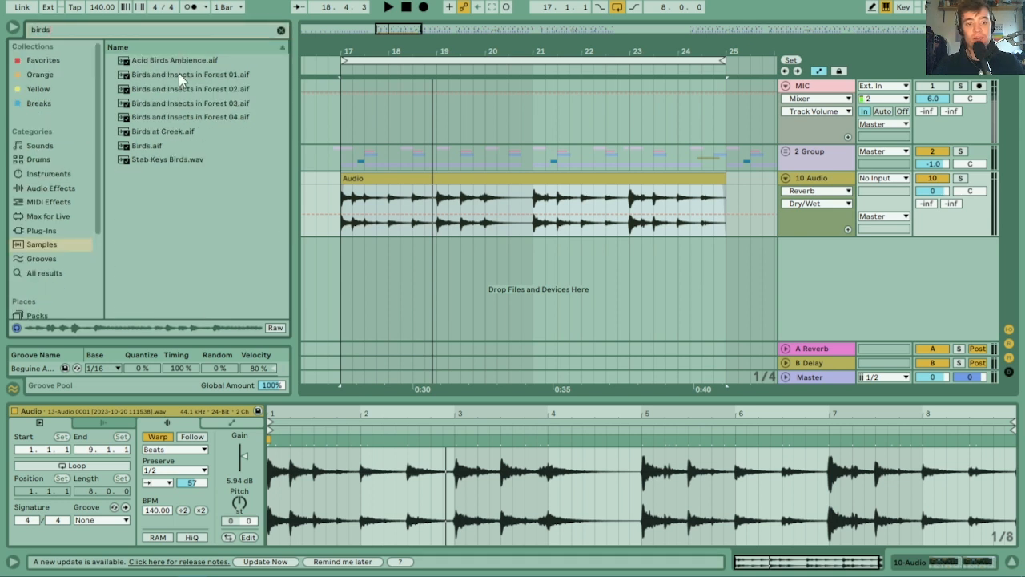
- Preview the bird samples and place Birds and Insects in Forest 04 on a new track at bar 17
click(148, 146)
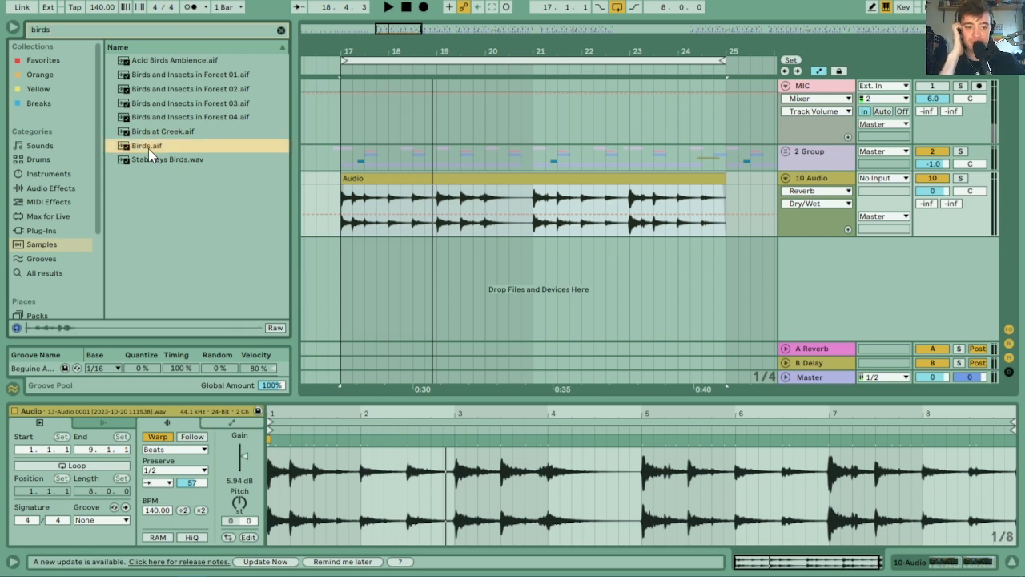
click(156, 134)
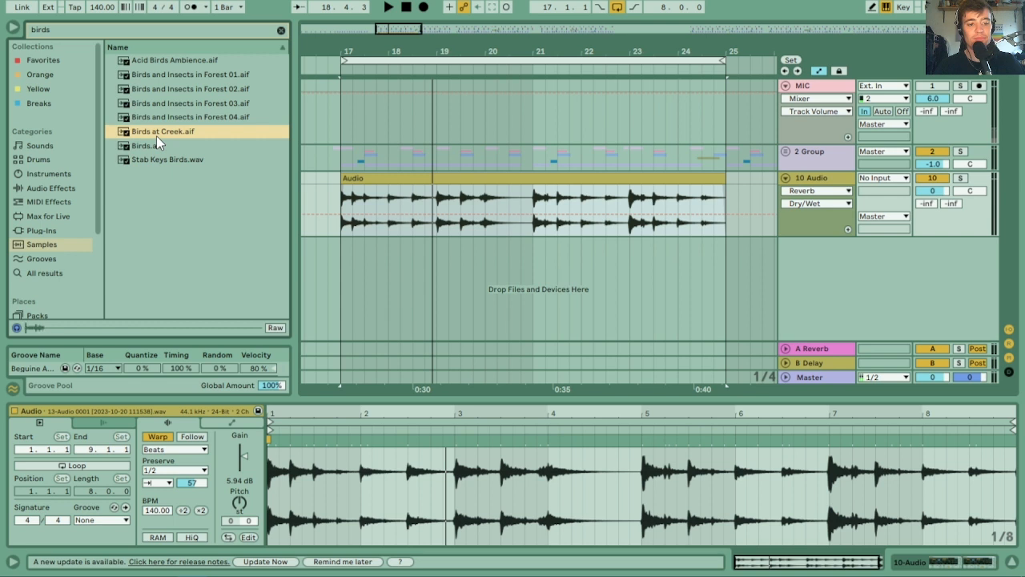
click(176, 118)
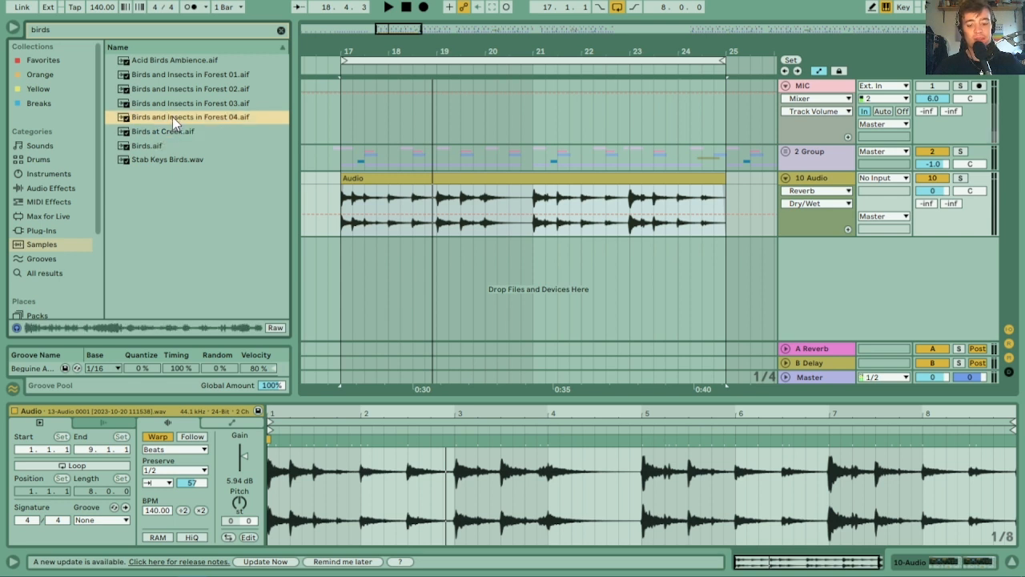
drag(173, 118, 345, 243)
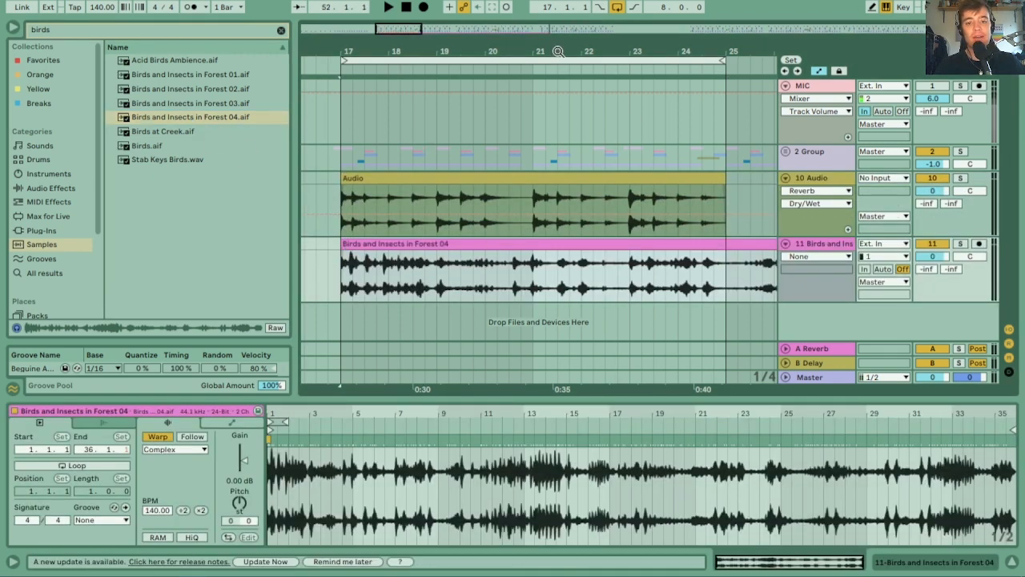
mouse_move(558, 51)
mouse_down()
mouse_move(558, 23)
mouse_move(552, 51)
mouse_up()
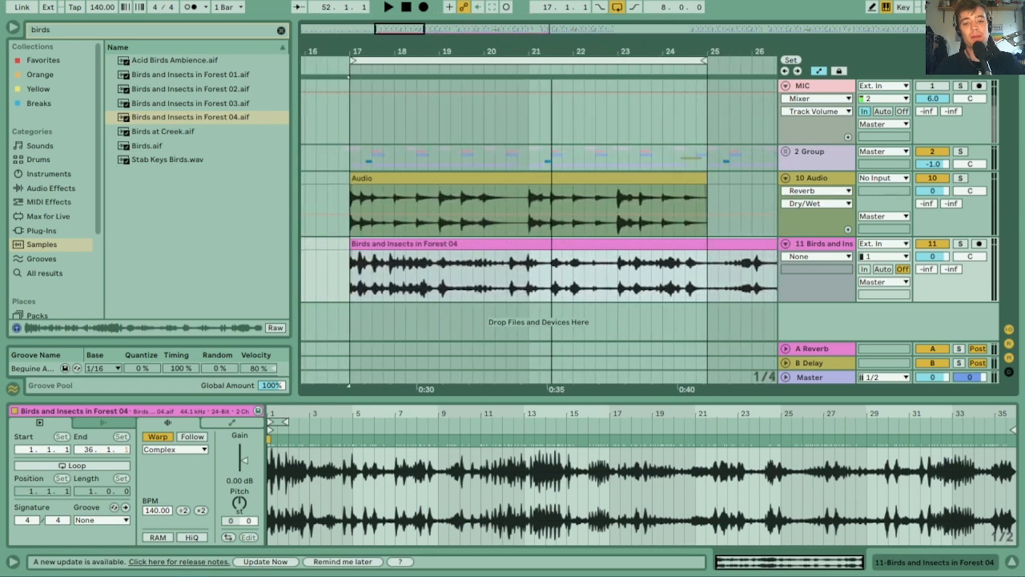
- Solo and audition the birds track, setting its volume to -8.6 dB and its clip's warp mode to Complex Pro
click(961, 245)
key(space)
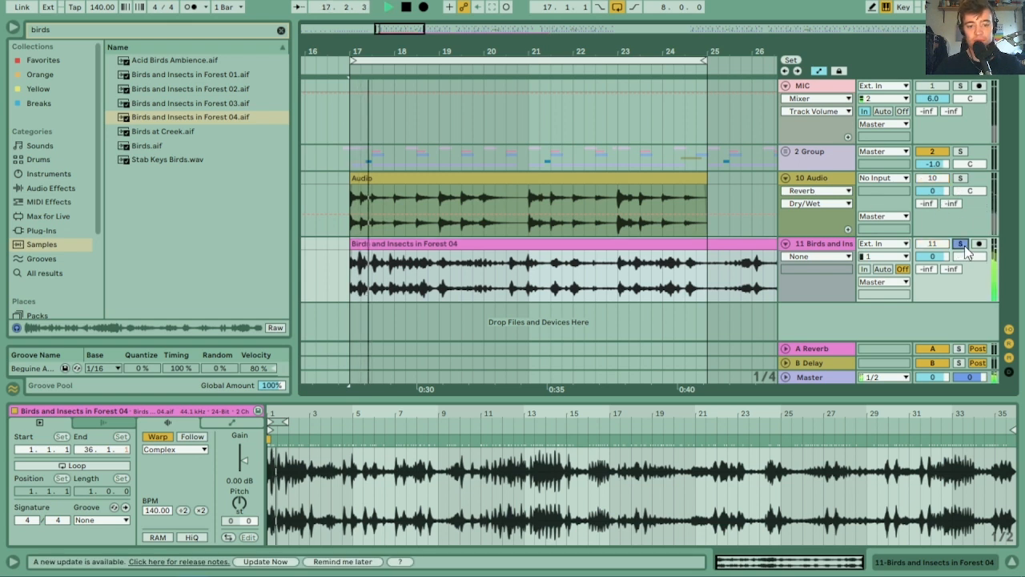
drag(938, 265, 939, 285)
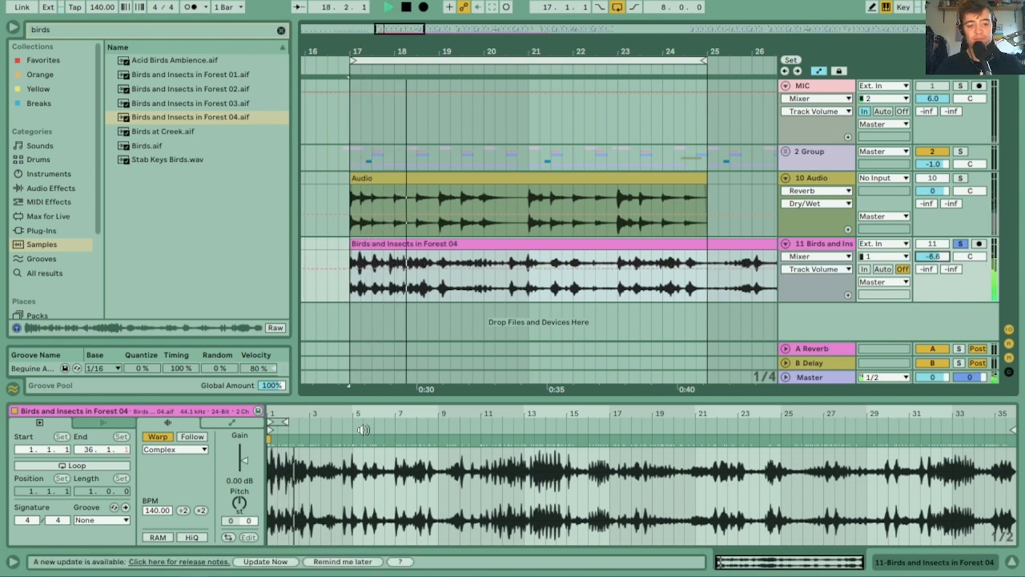
click(204, 450)
click(168, 515)
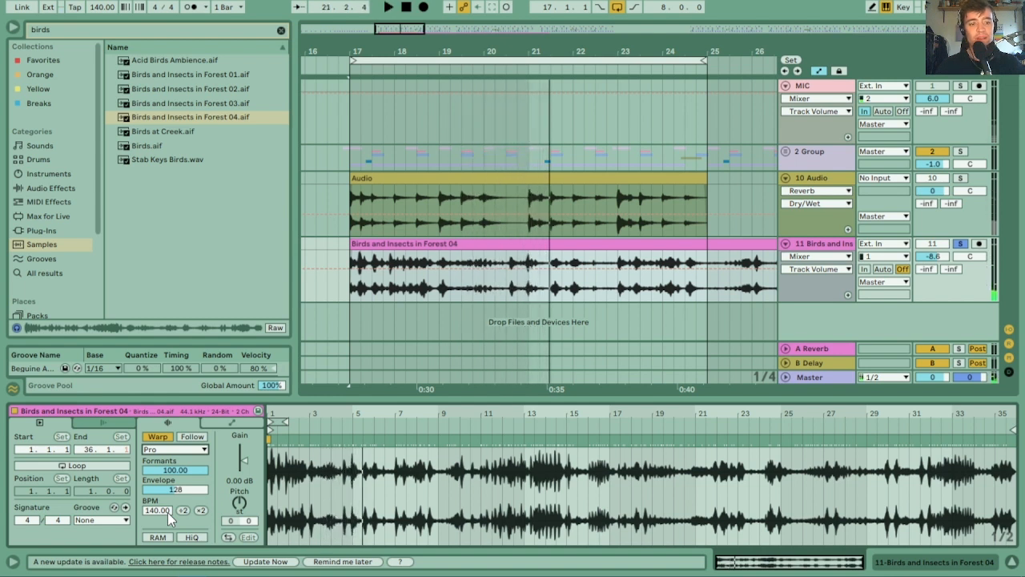
- Clear the birds search and look for samples matching "road"
click(281, 31)
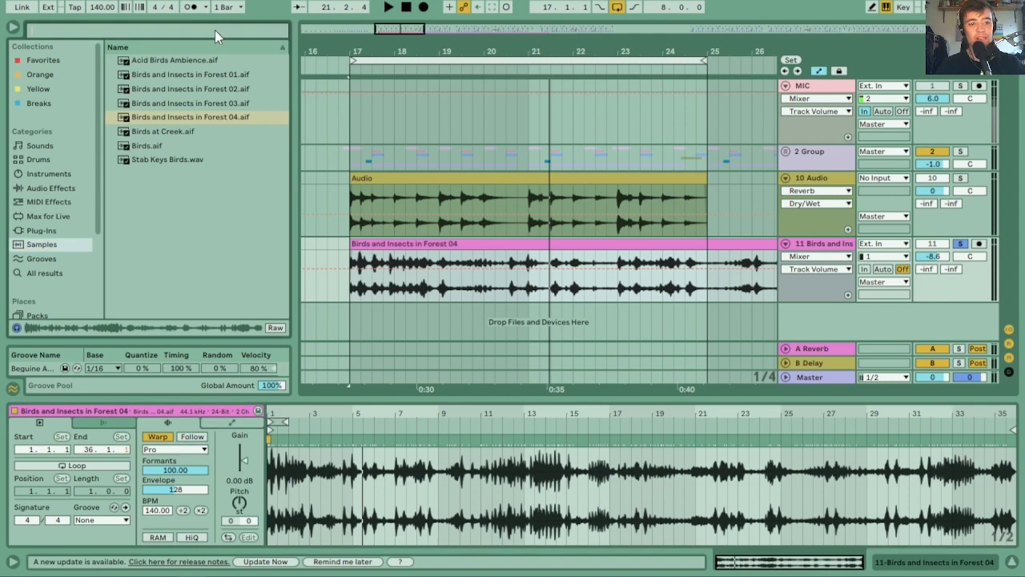
click(213, 30)
text(raad)
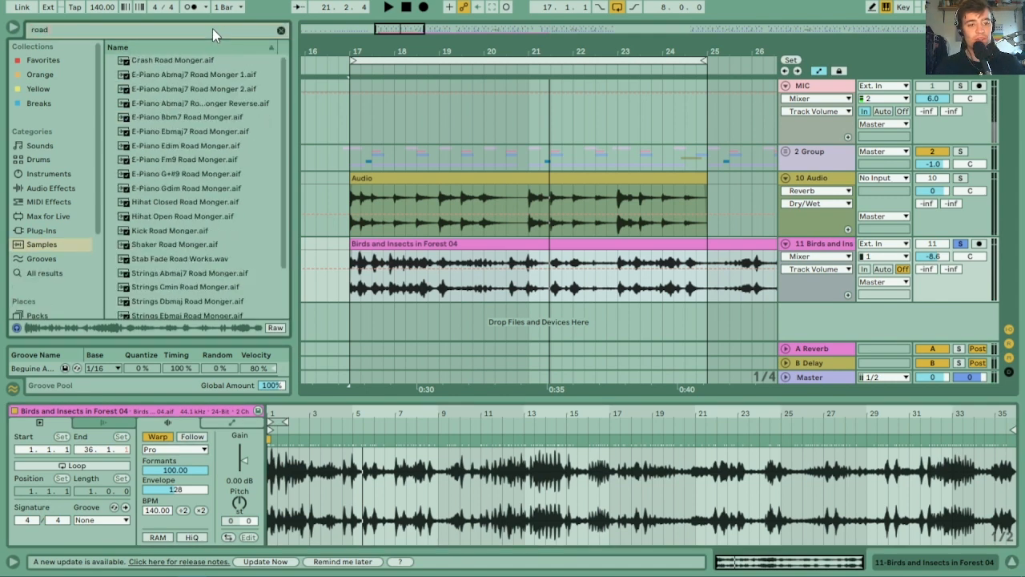
- Preview the crash, kick, shaker, stab and strings samples among the "road" results
click(174, 59)
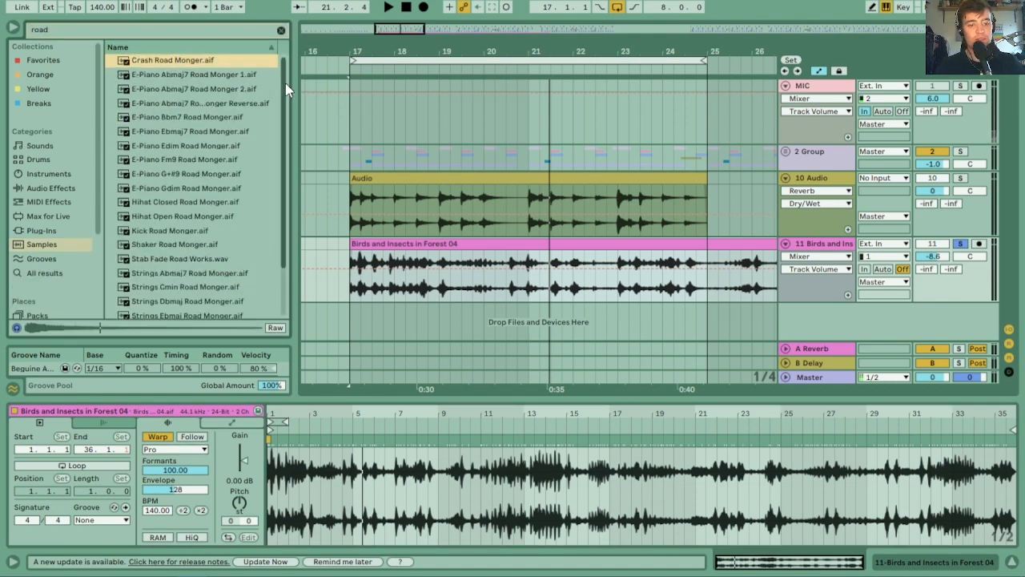
drag(285, 83, 290, 137)
click(189, 170)
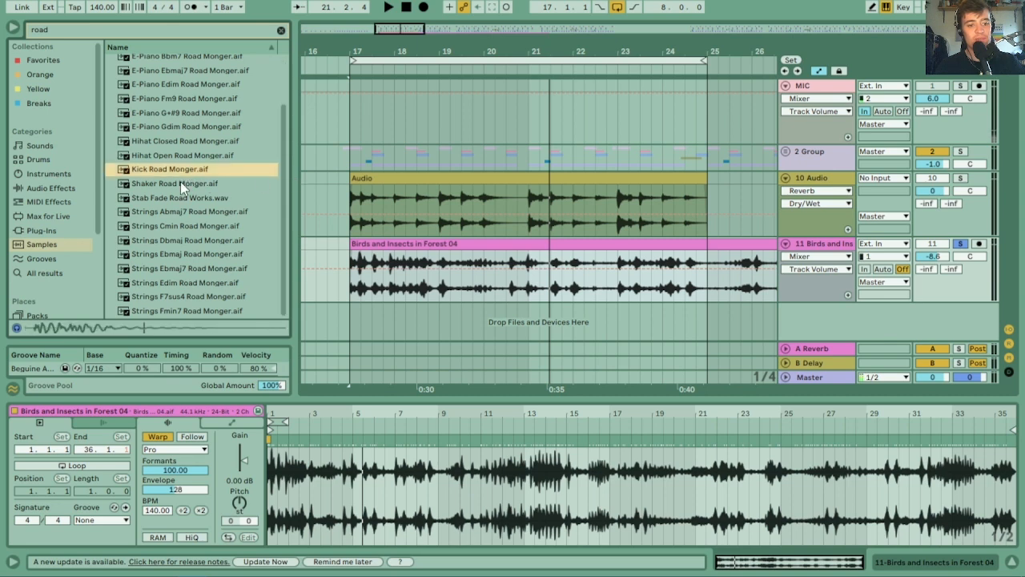
click(184, 183)
click(185, 226)
click(184, 241)
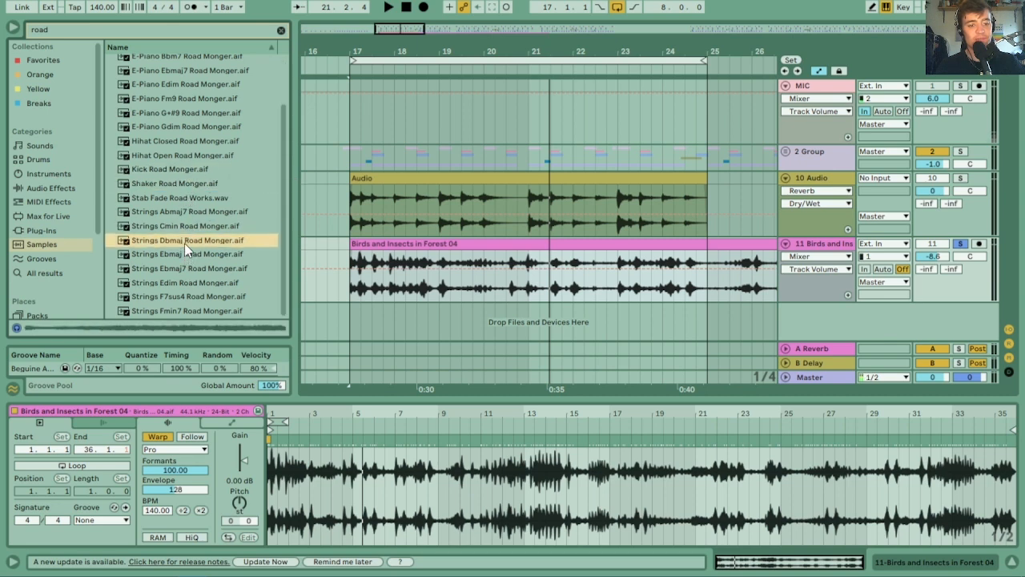
click(182, 211)
click(176, 197)
click(169, 183)
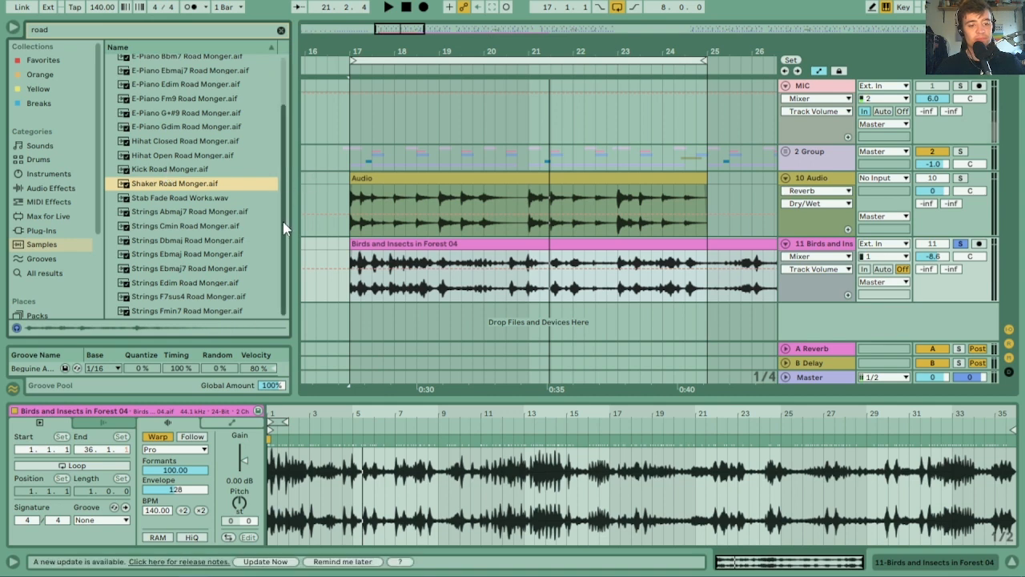
- Place Shaker Road Monger on a new track at bar 17 below the birds track and start playback
drag(283, 221, 279, 131)
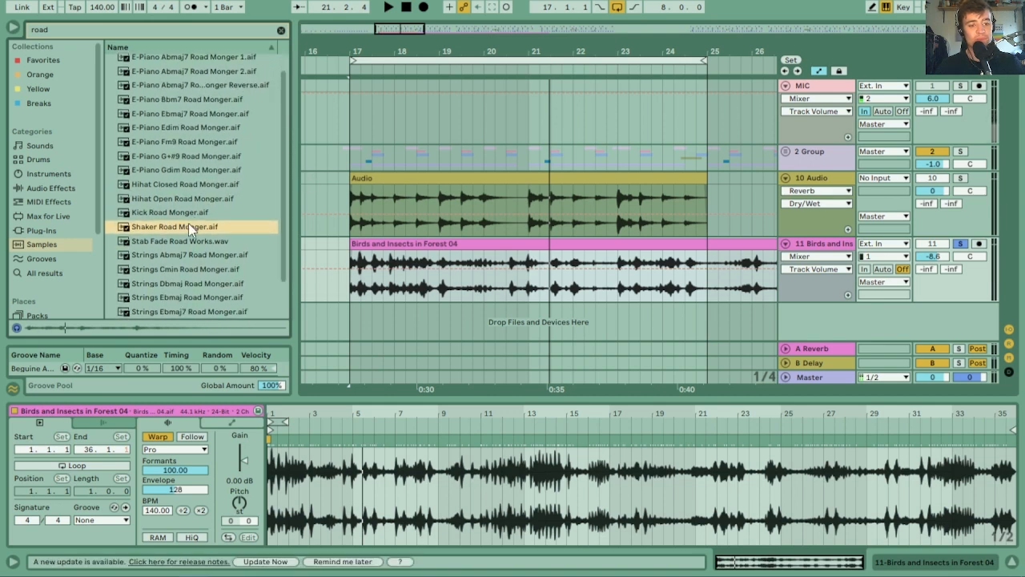
drag(188, 223, 350, 318)
key(space)
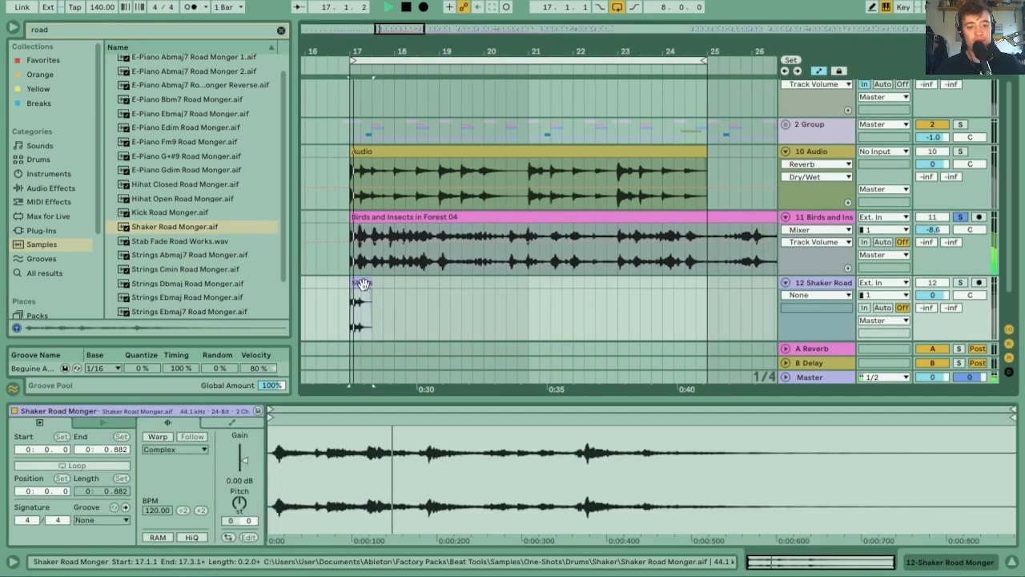
- Add an Echo effect to the 12 Shaker Road track and set its linked delay times to 1/4
click(30, 187)
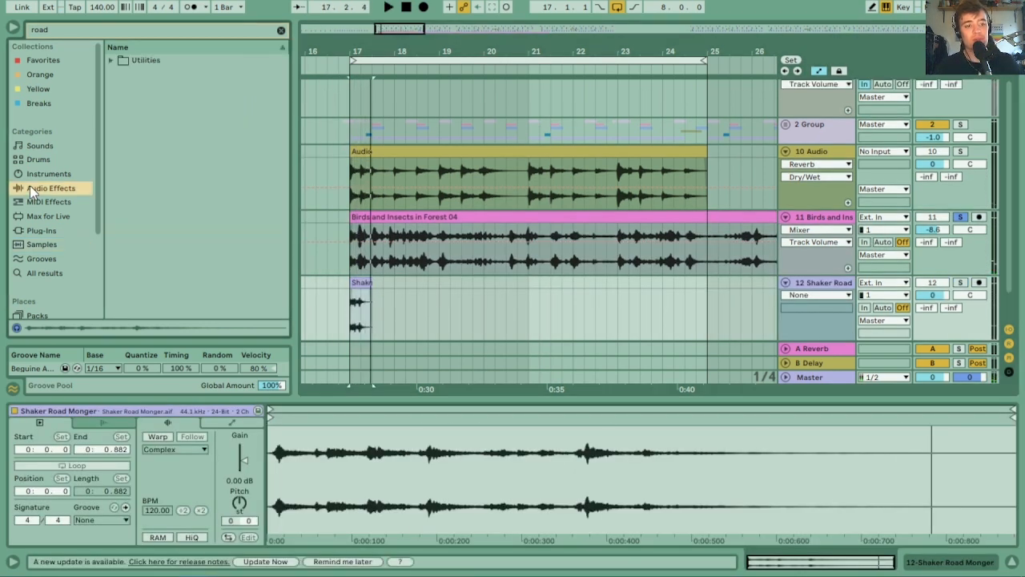
click(281, 31)
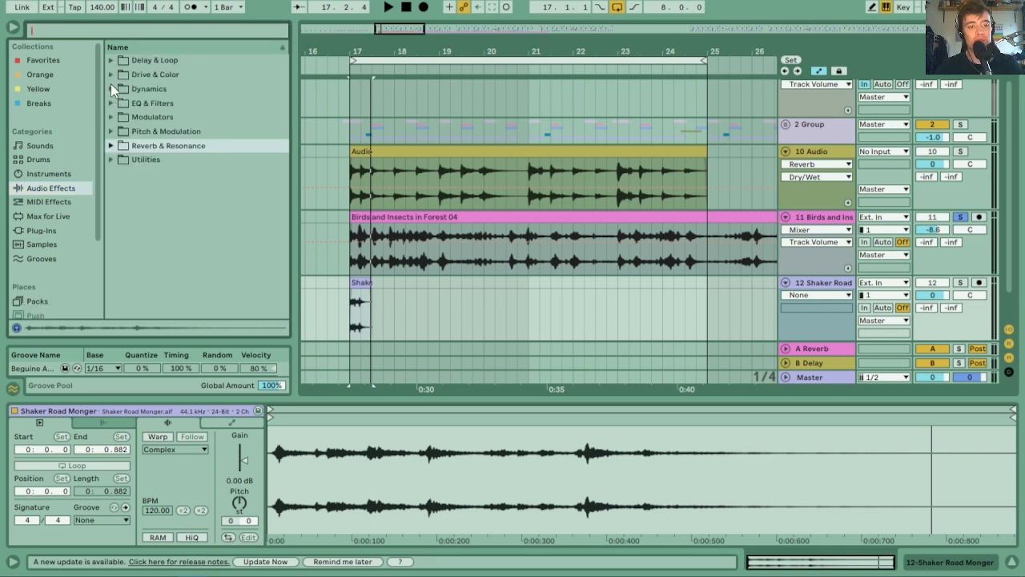
click(111, 60)
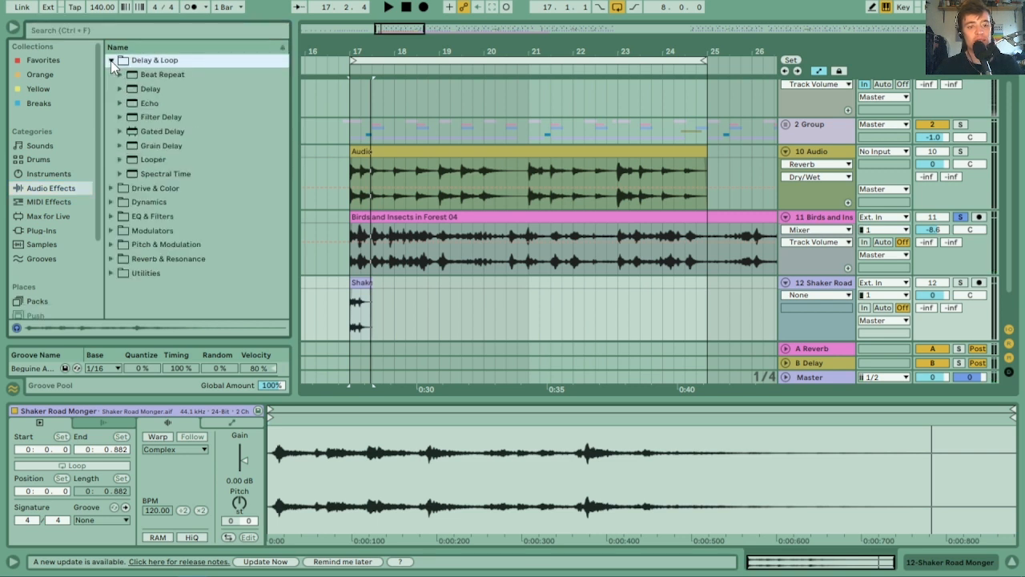
drag(147, 104, 411, 297)
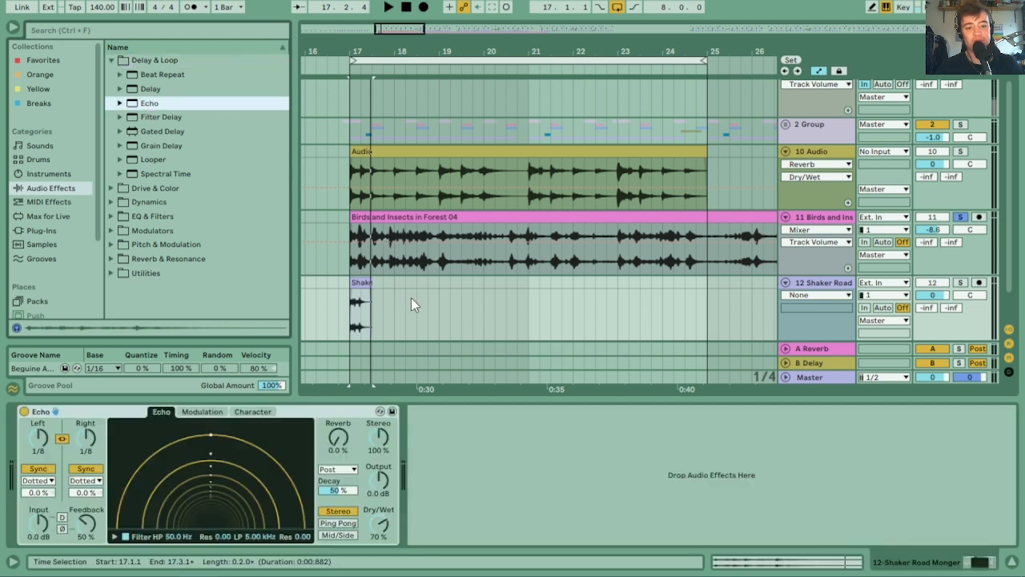
drag(80, 444, 80, 439)
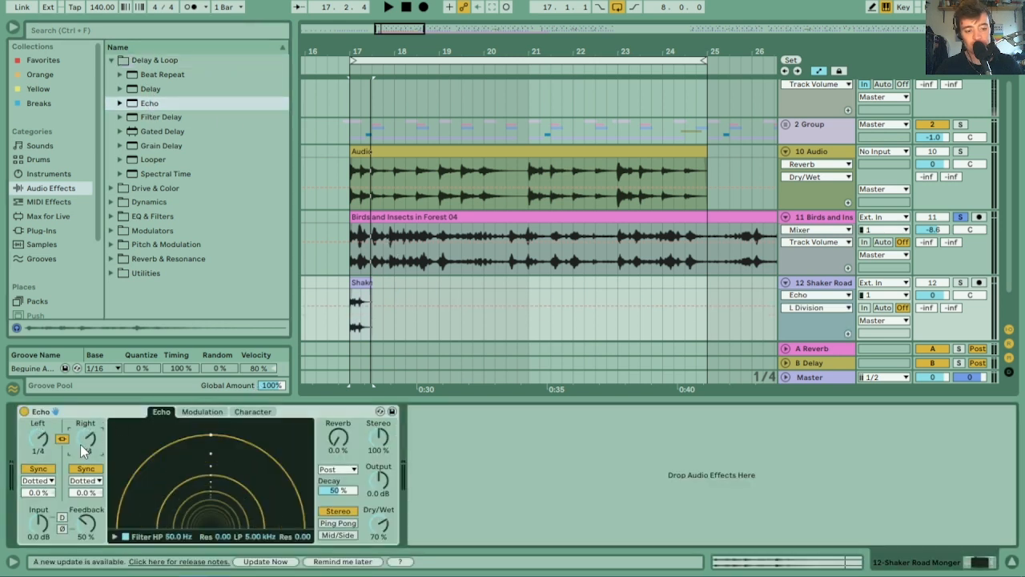
- Set the shaker track's Echo to Notes sync with linked delay times of 1, 68% feedback and 48% dry/wet, and audition it
click(85, 481)
click(91, 493)
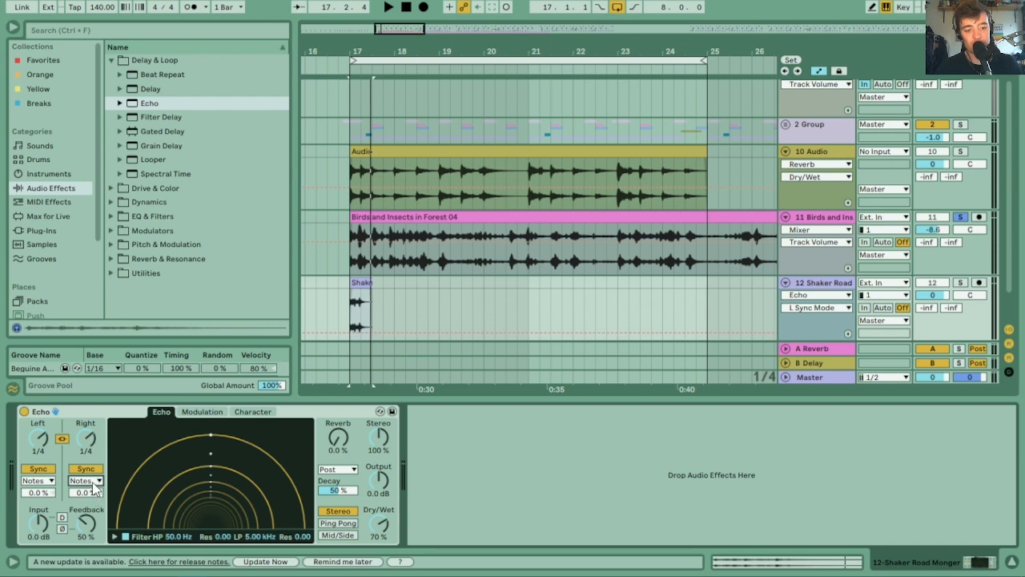
drag(83, 444, 83, 424)
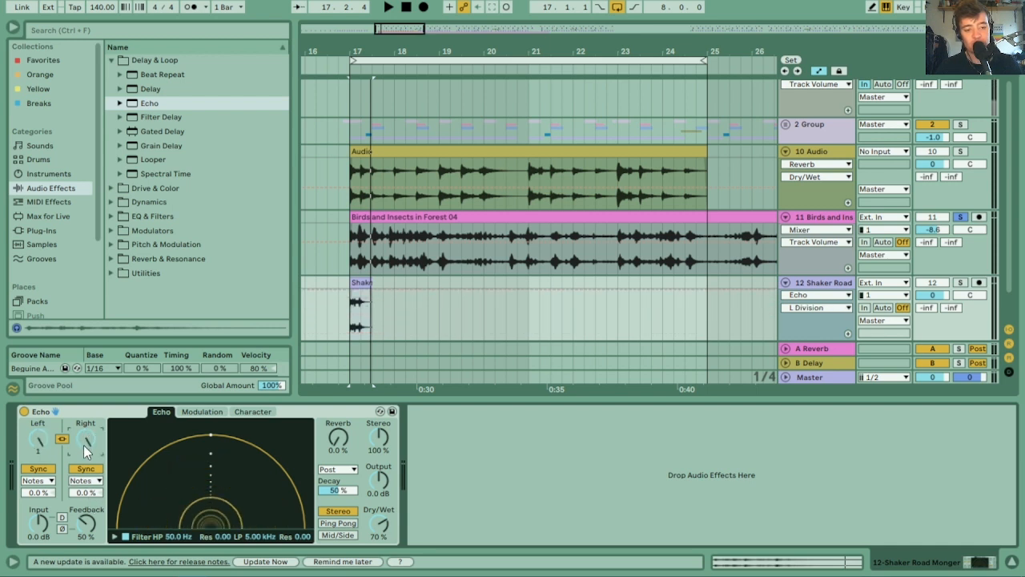
drag(88, 523, 88, 514)
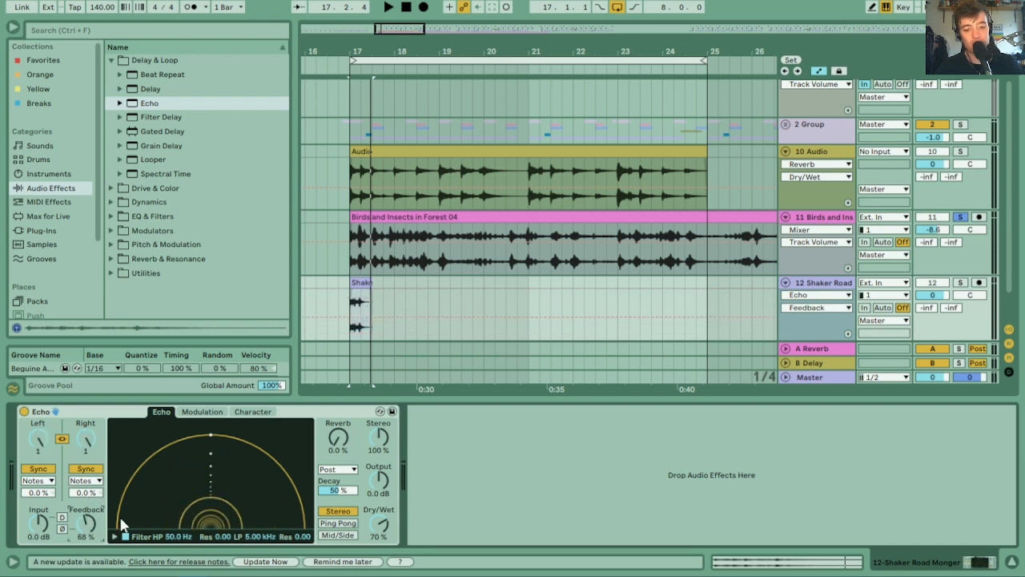
key(space)
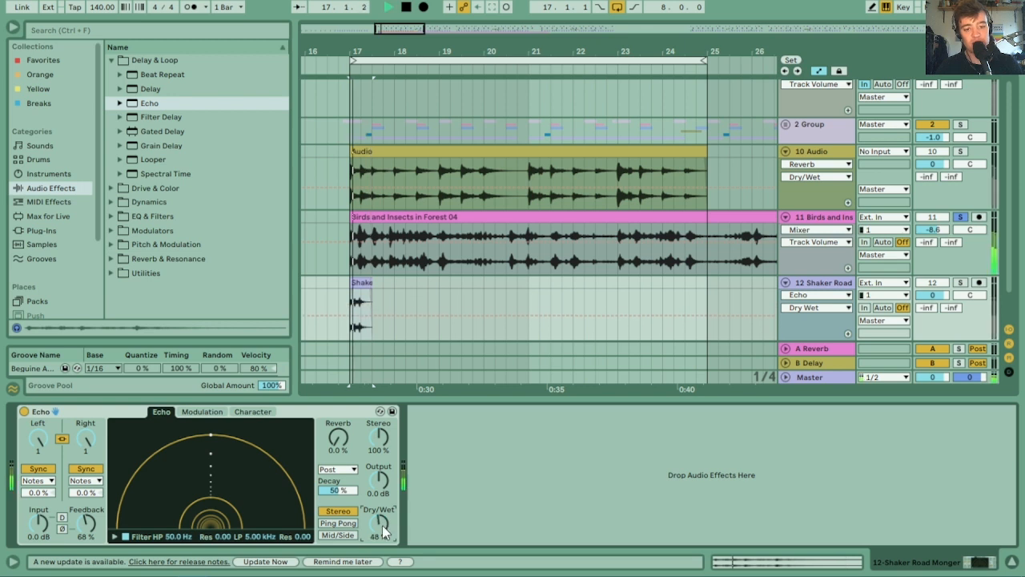
key(space)
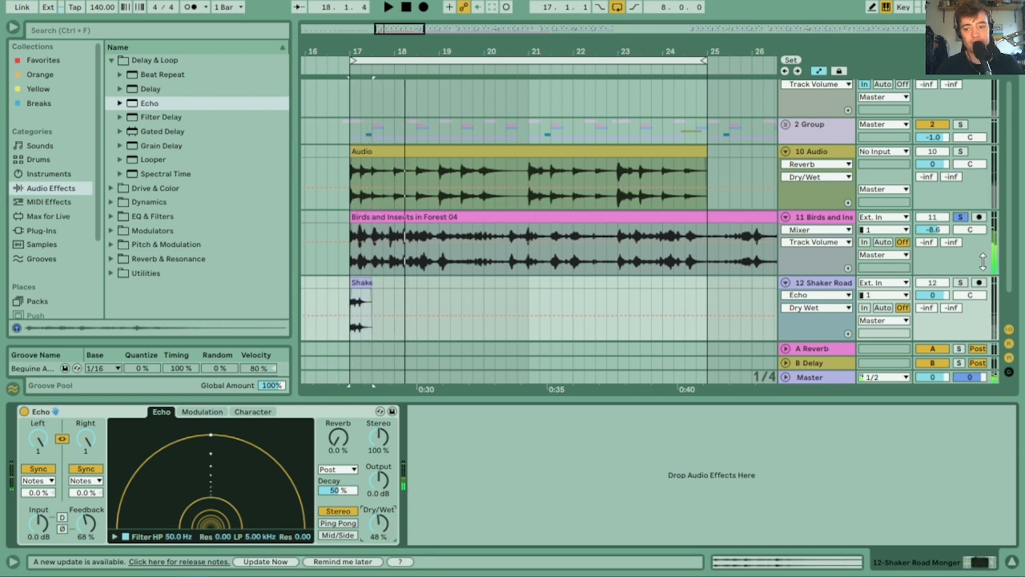
- Group the birds and shaker tracks, solo the group, and listen to both layers together
click(825, 282)
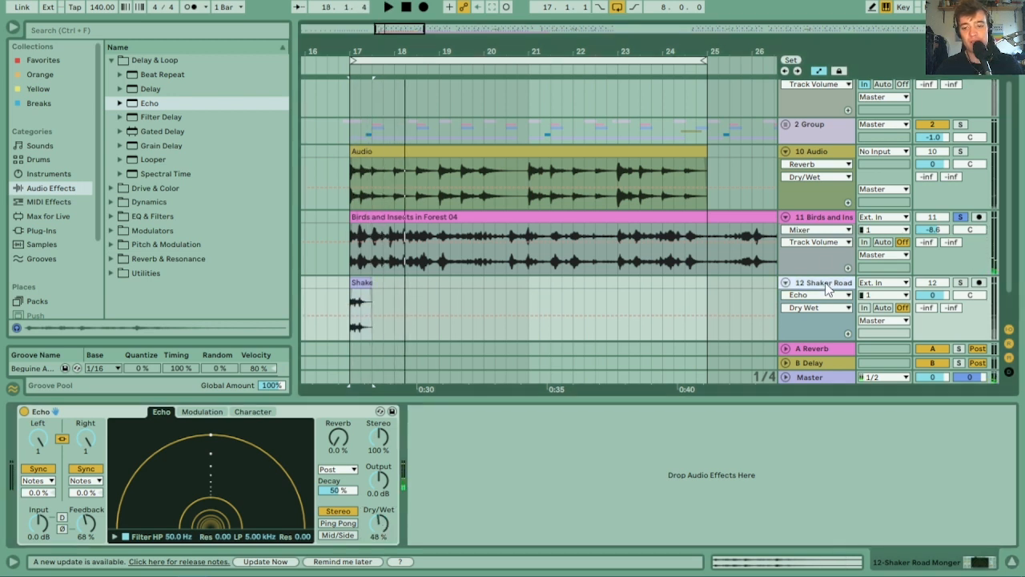
click(825, 218)
key(ctrl+g)
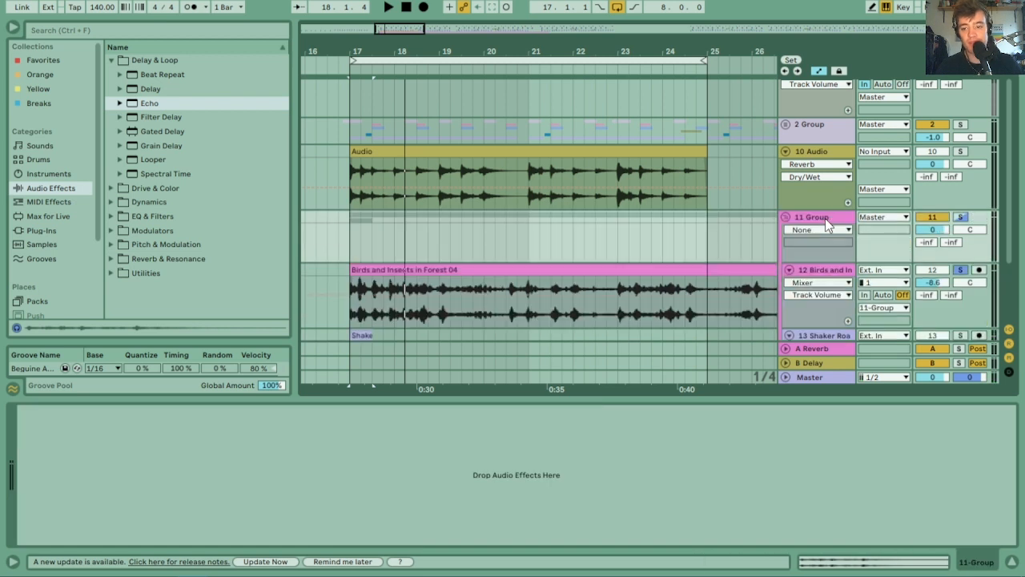
click(963, 216)
key(space)
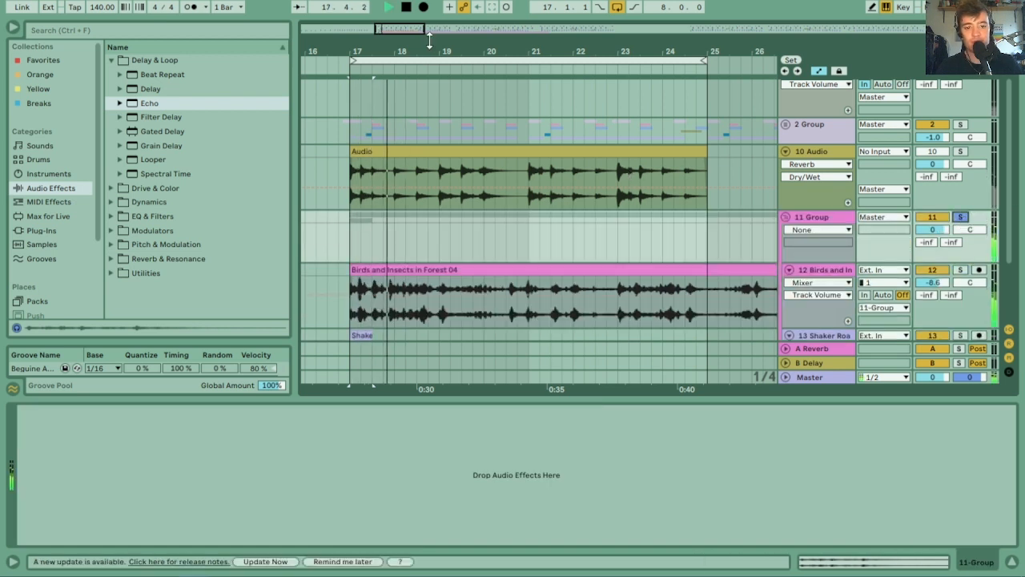
drag(430, 52, 430, 46)
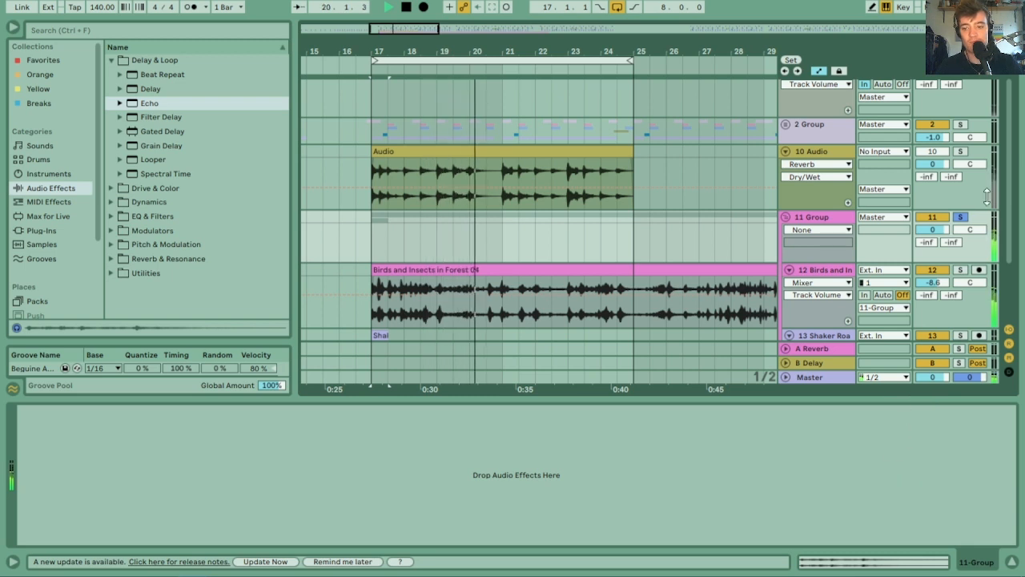
scroll(752, 224, down, 3)
key(space)
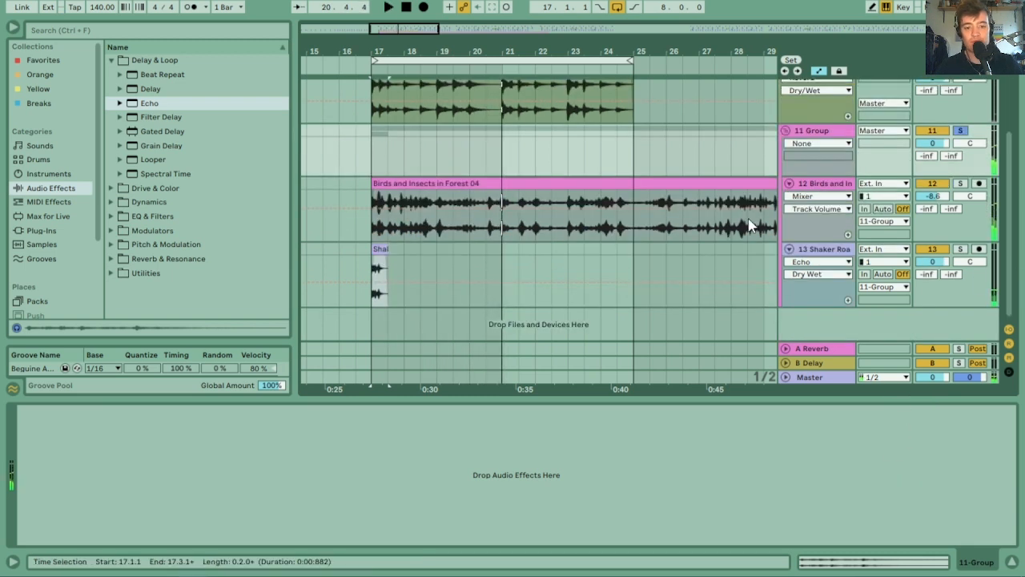
- Add an EQ Eight effect to the group holding the birds and shaker tracks
click(380, 248)
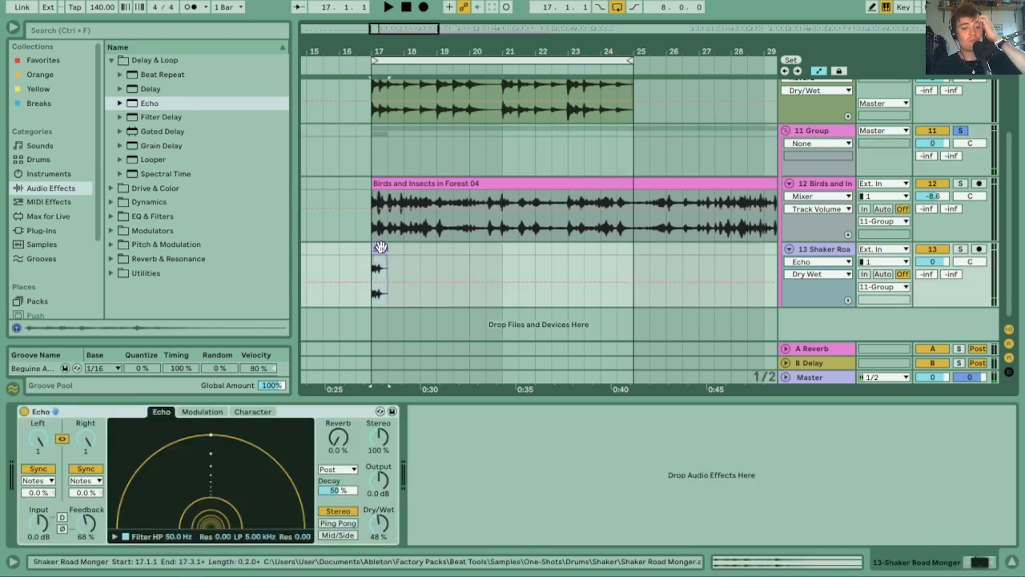
click(112, 62)
click(112, 102)
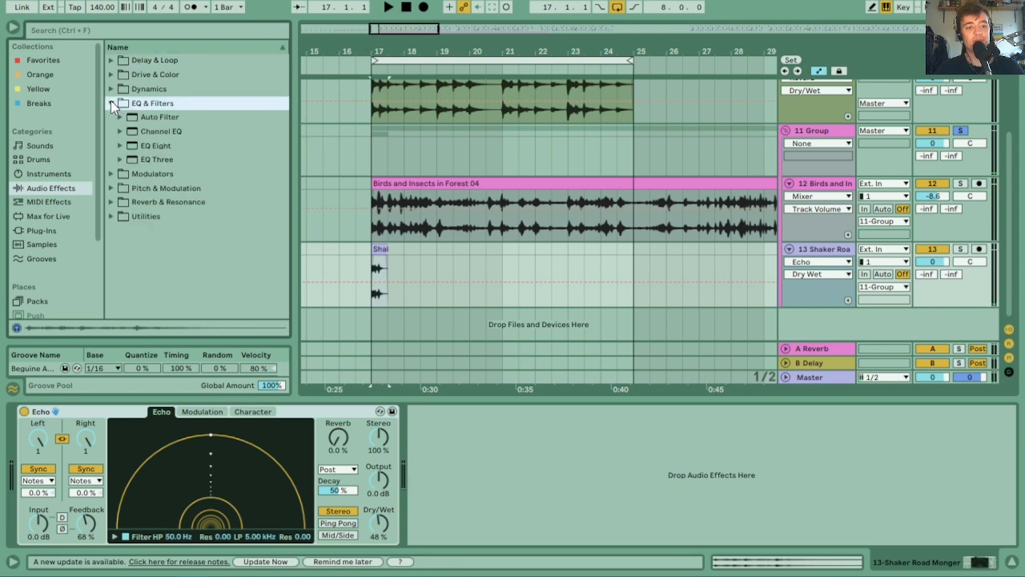
click(152, 147)
drag(464, 175, 487, 163)
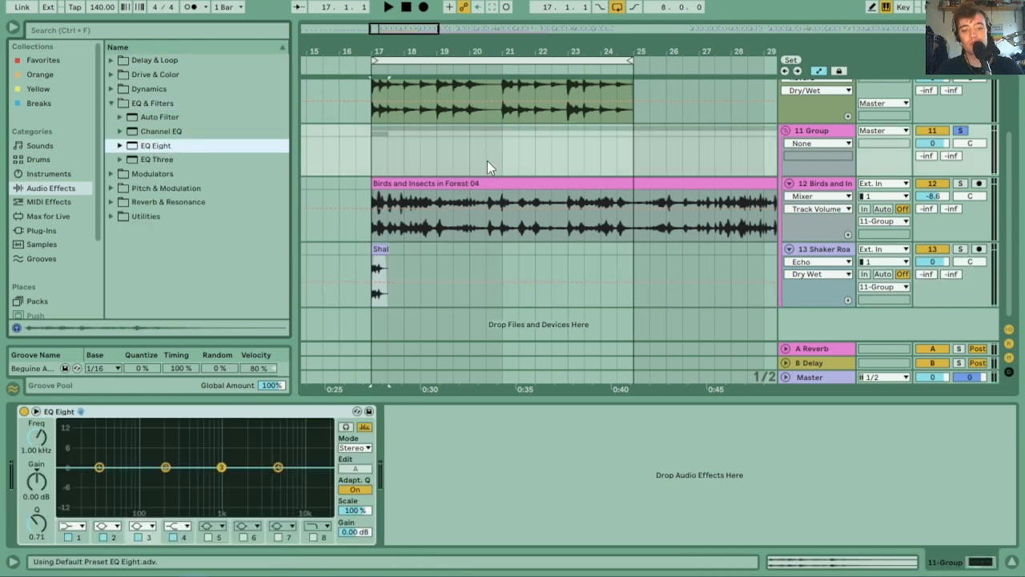
- During playback, change the group EQ's band 1 to a low-cut filter and raise its frequency to 3.37 kHz
key(space)
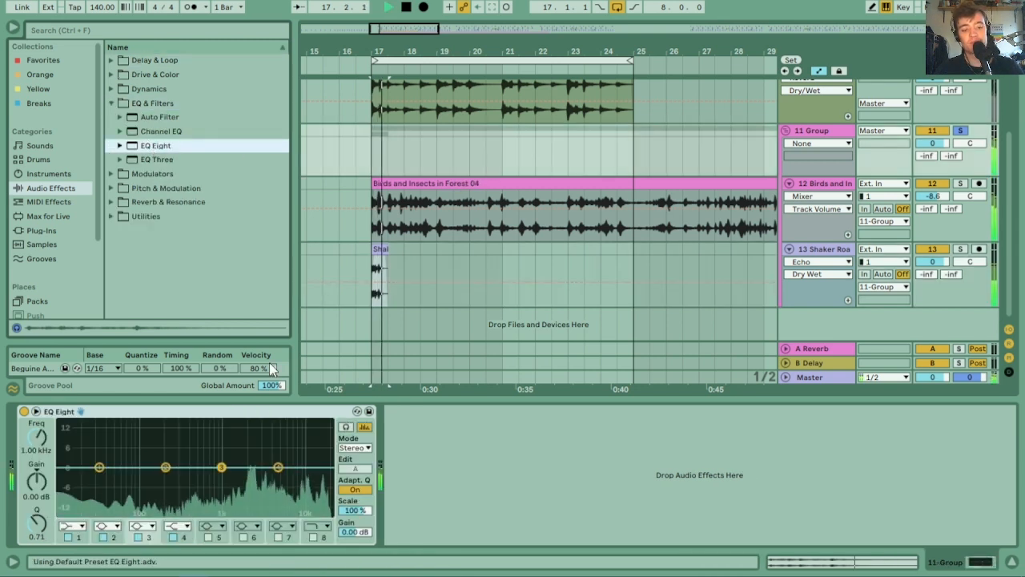
click(98, 467)
click(80, 526)
click(67, 449)
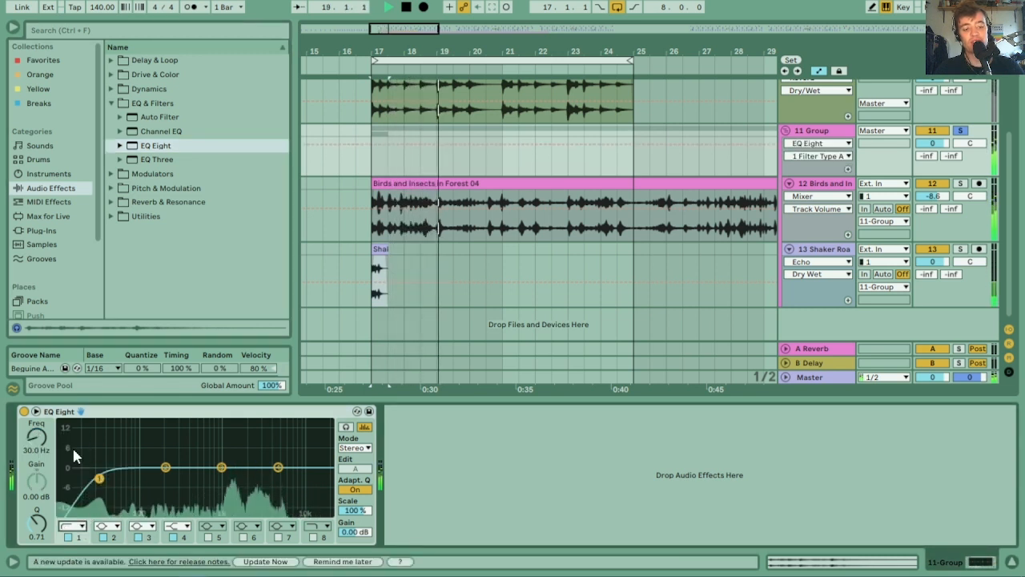
drag(98, 477, 266, 478)
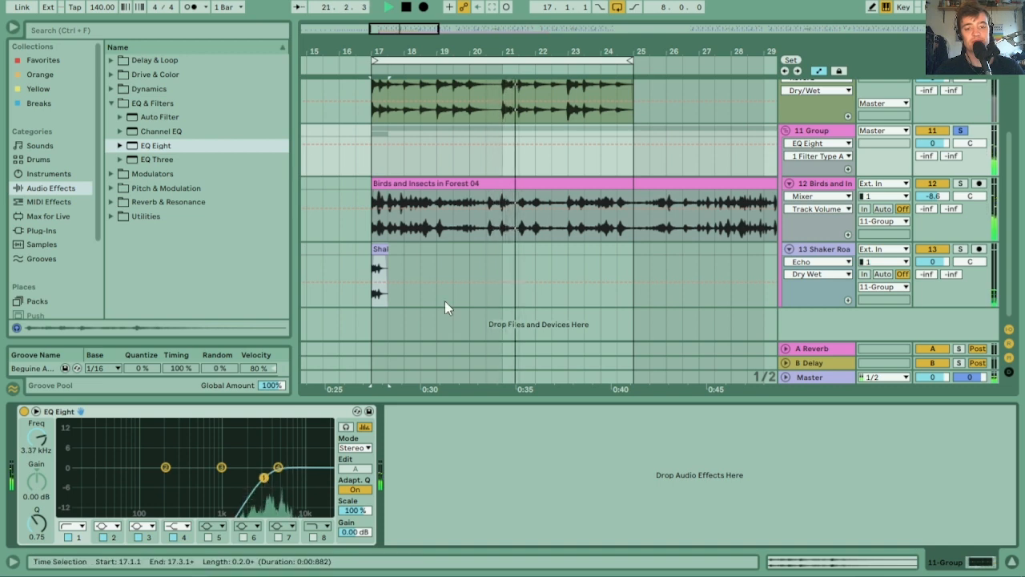
- Try doubling the Birds and Insects in Forest 04 clip's warp tempo to 280 and 560 BPM, and undo both changes
click(521, 186)
double_click(521, 186)
key(space)
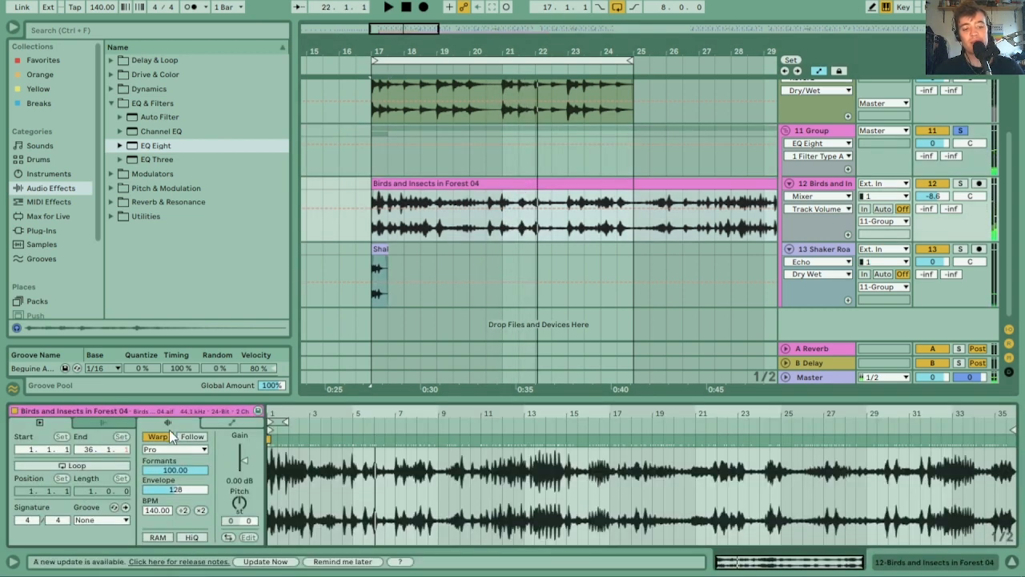
click(201, 511)
key(space)
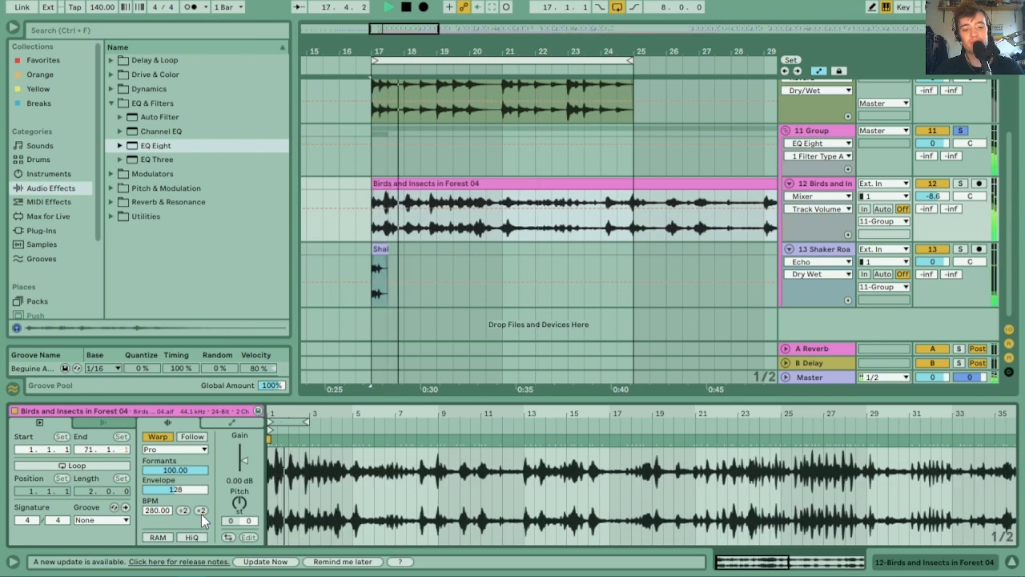
click(201, 511)
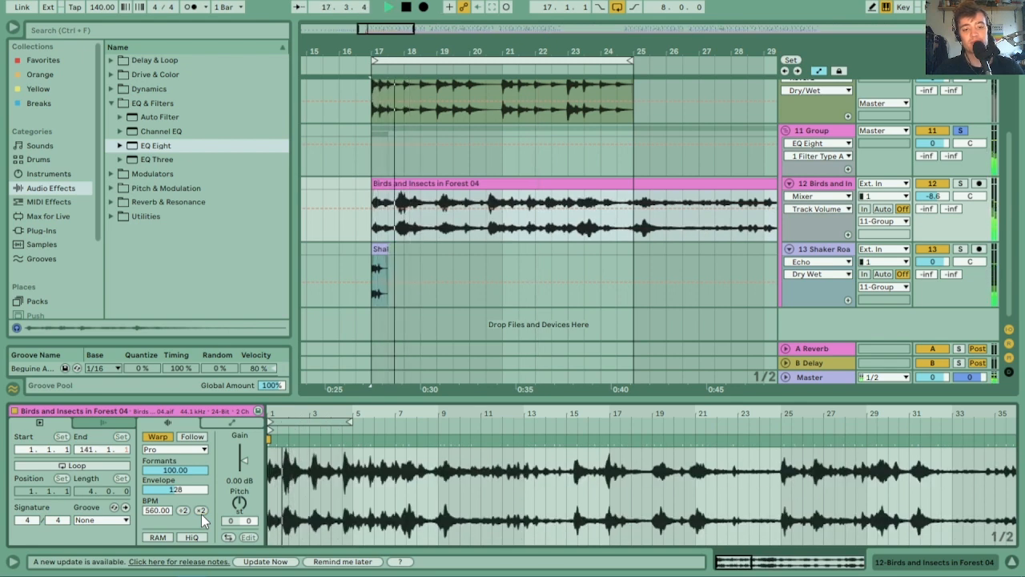
key(ctrl+z)
key(ctrl+z)
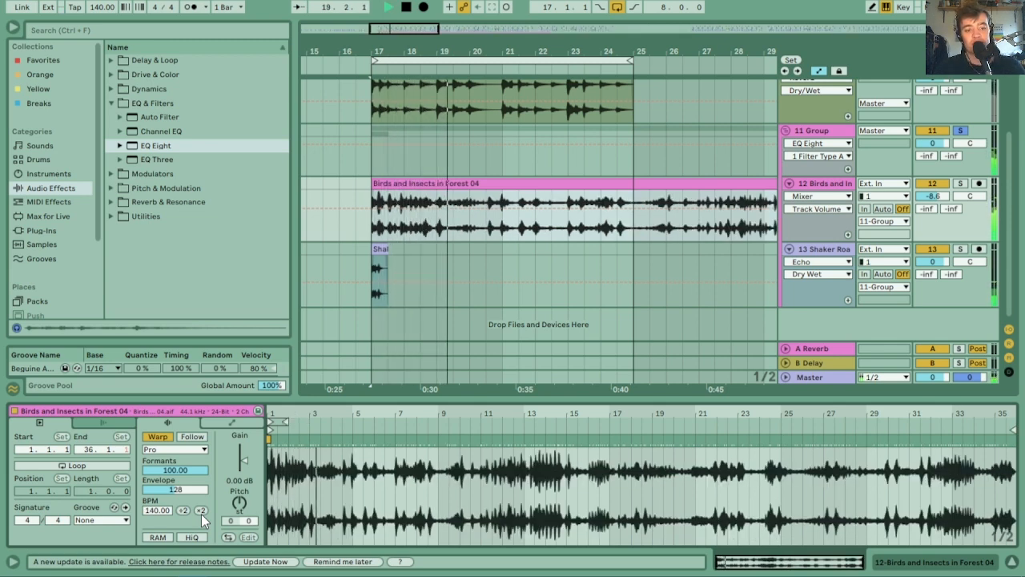
key(space)
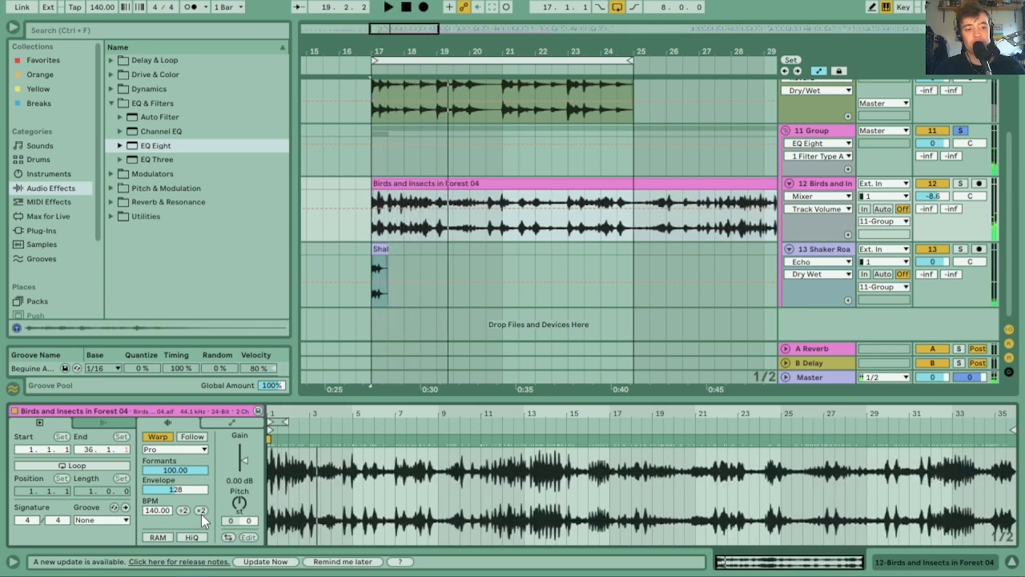
- Add an Echo effect to the birds track and audition it with linked delay times of 1/4
click(112, 61)
drag(145, 103, 518, 225)
key(space)
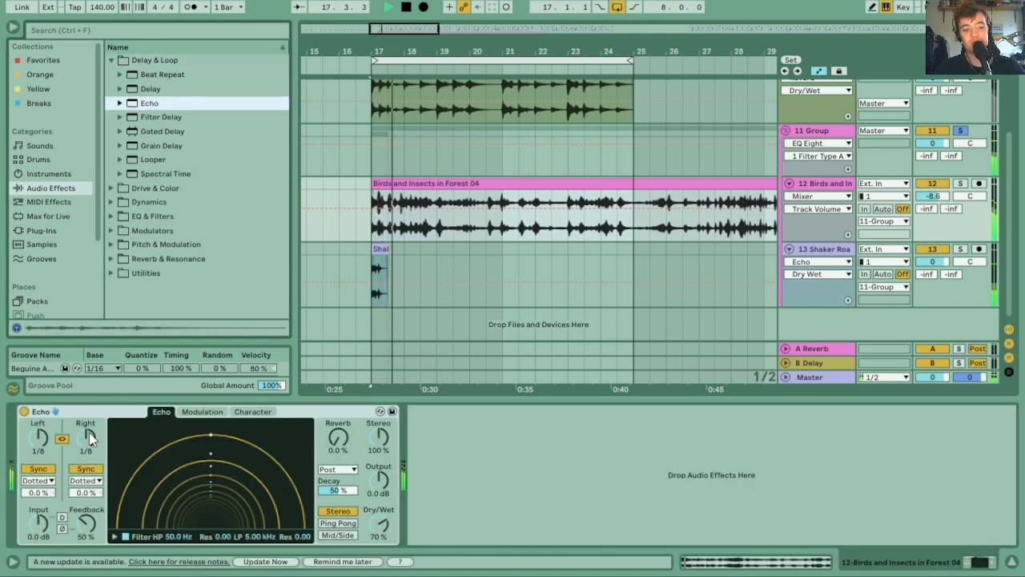
click(87, 437)
scroll(85, 439, up, 2)
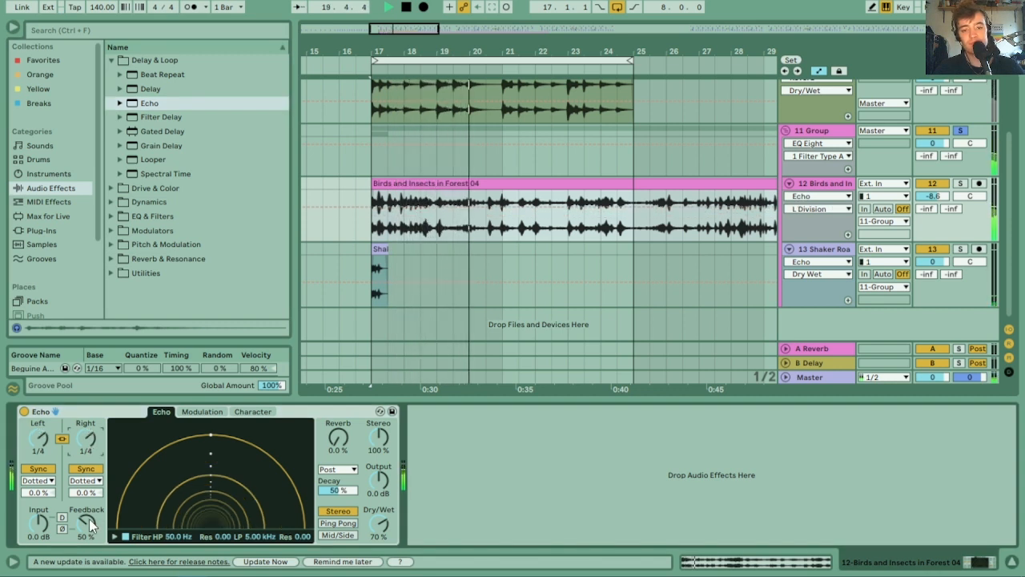
key(space)
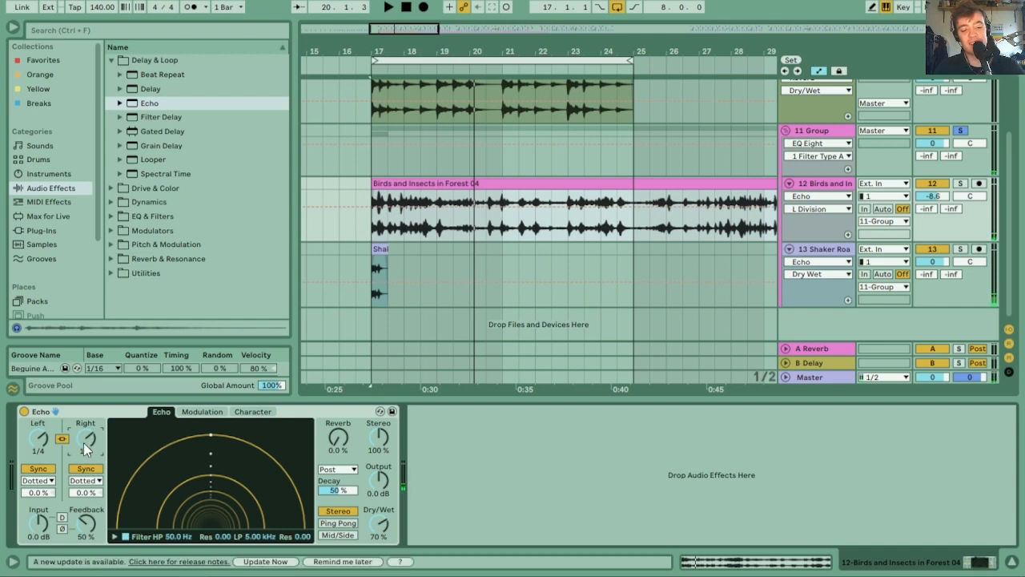
- Switch the birds track's Echo delays from Sync to Time mode, keeping both sides linked at 375 ms
click(63, 438)
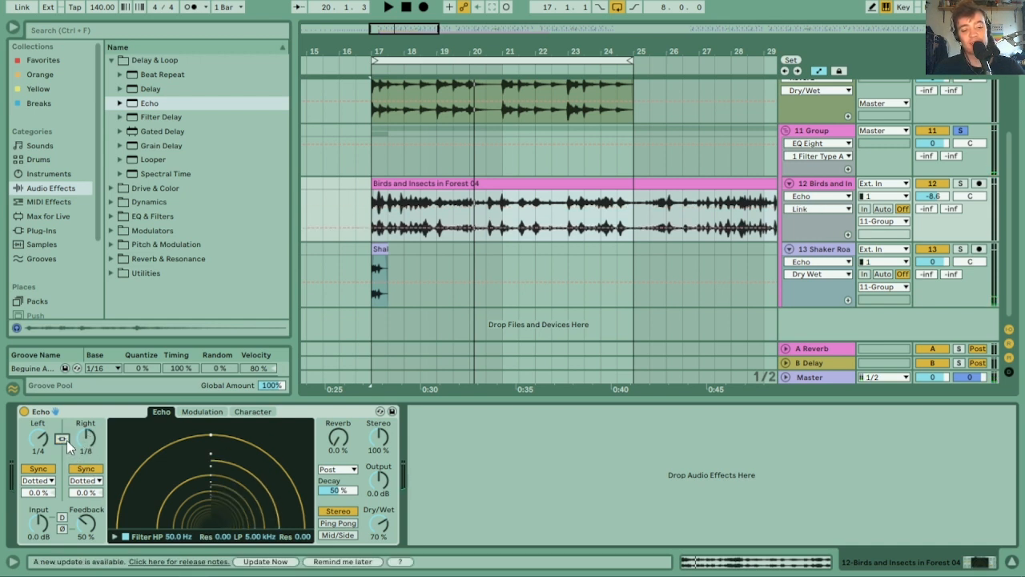
click(86, 471)
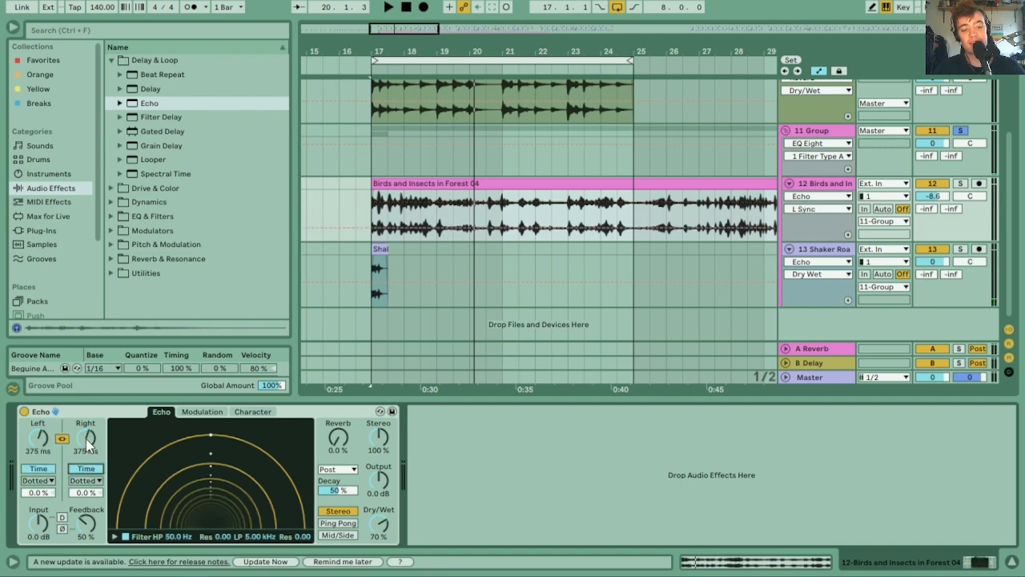
click(86, 438)
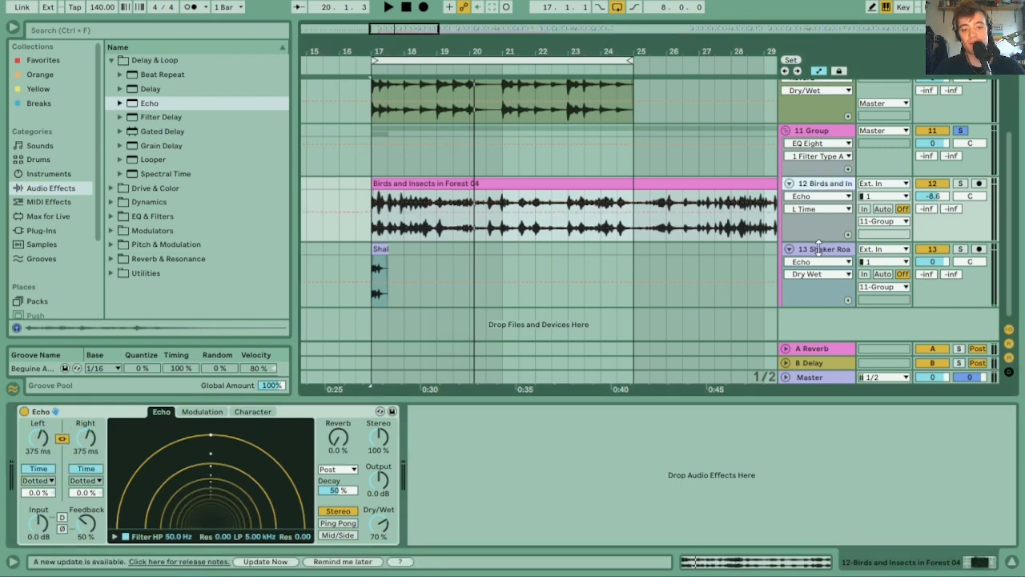
- Enlarge the birds track and display the automation of its Echo's left delay time
drag(819, 239, 814, 278)
drag(457, 48, 457, 72)
click(40, 437)
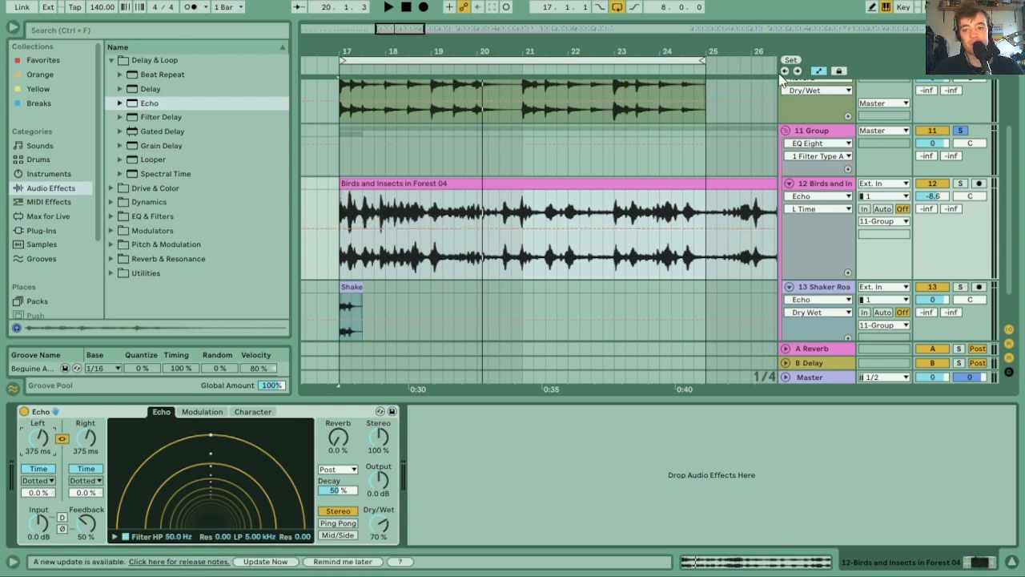
click(823, 73)
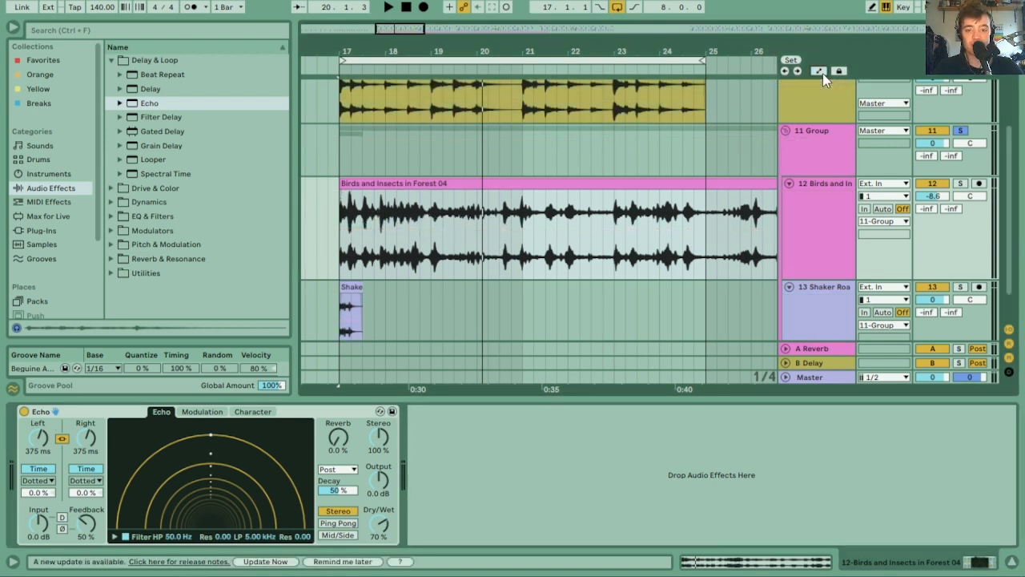
click(823, 73)
click(823, 73)
click(818, 72)
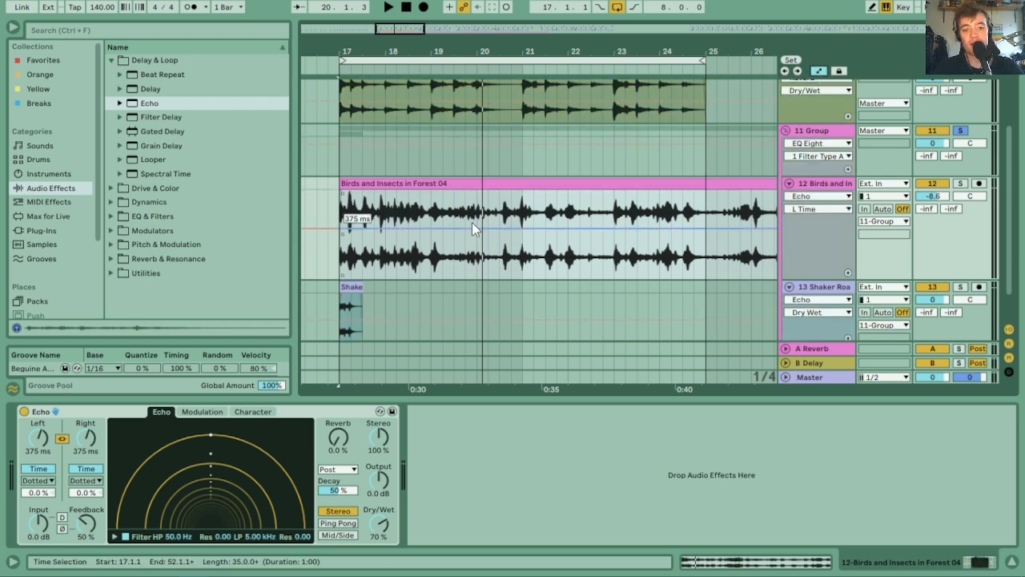
- Draw left delay time automation on the birds track with points at bars 17, 21 and 25, dipping at bar 21
click(341, 226)
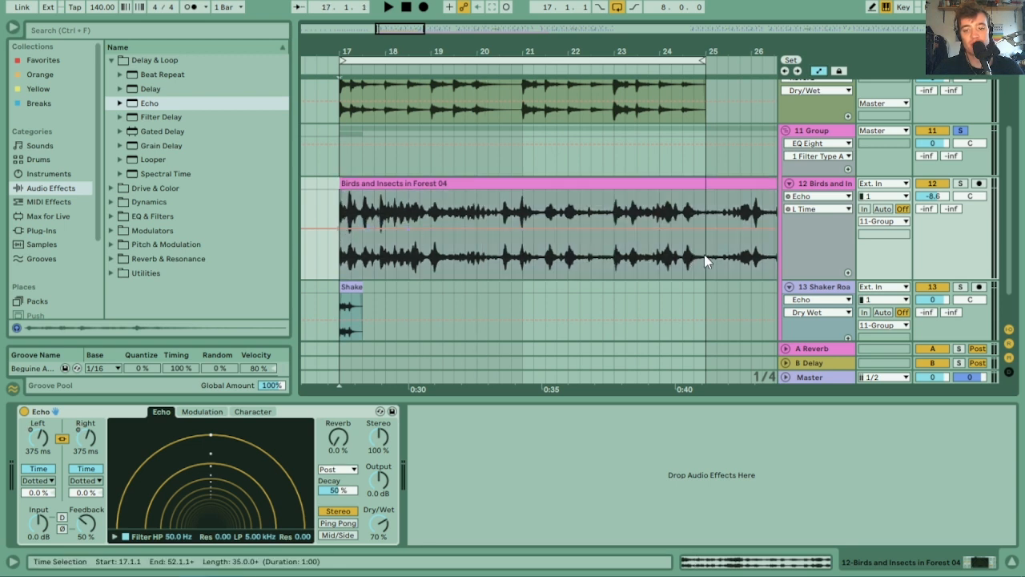
drag(705, 229, 706, 231)
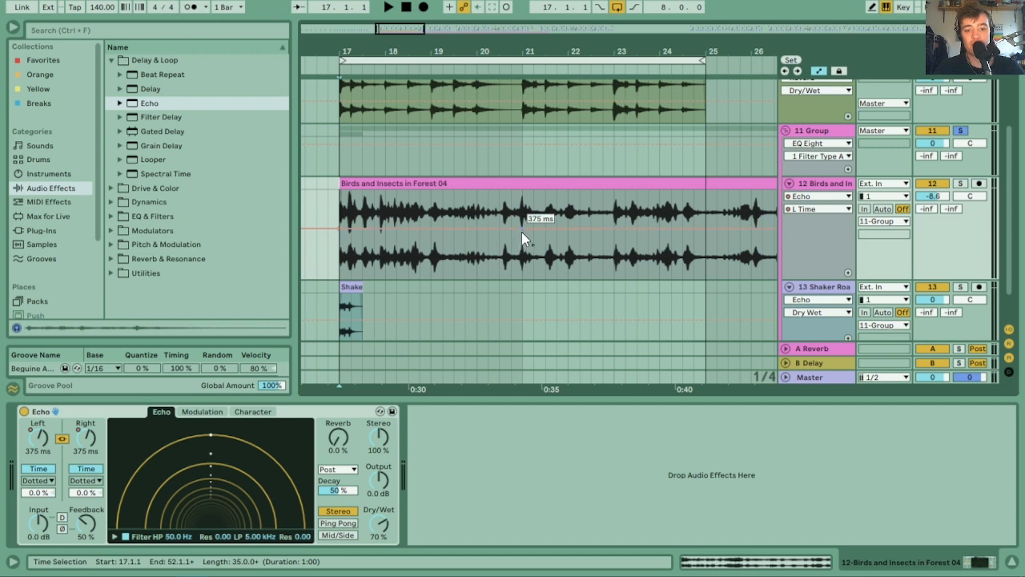
drag(522, 238, 522, 245)
drag(700, 246, 700, 227)
- Play back the automated birds clip and raise the delay time automation point at bar 17 to about 706 ms
click(378, 181)
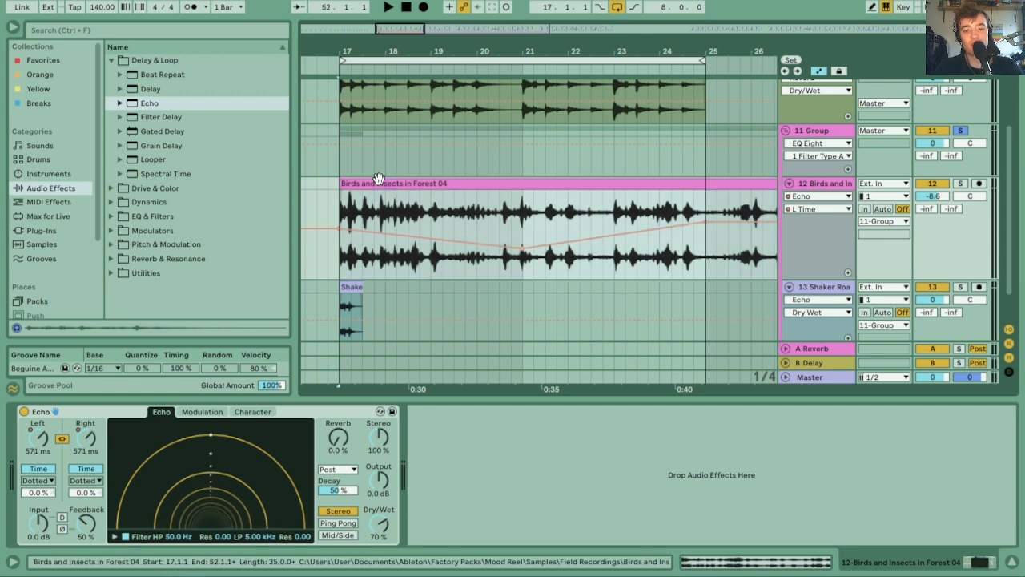
key(space)
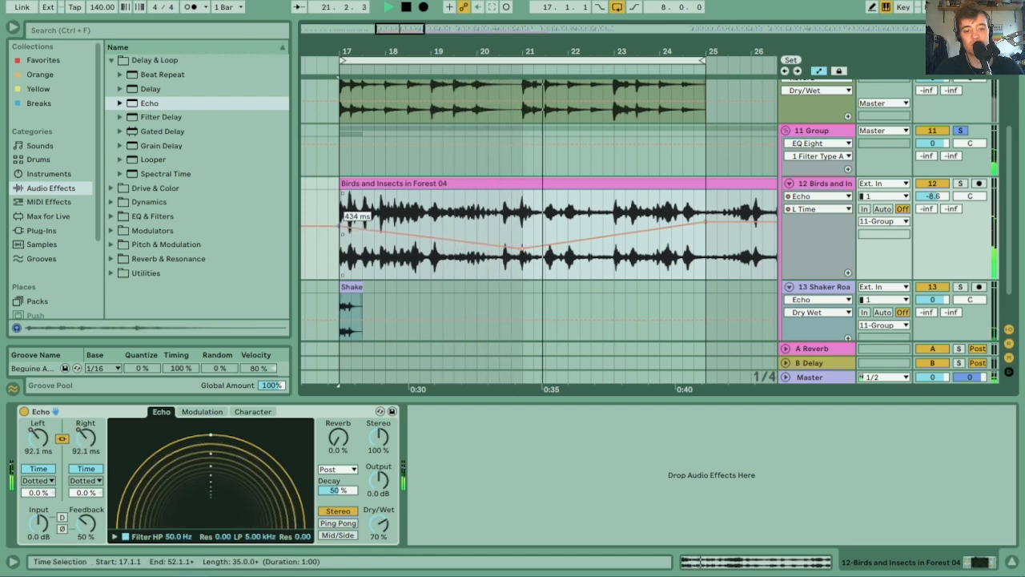
drag(340, 227, 339, 218)
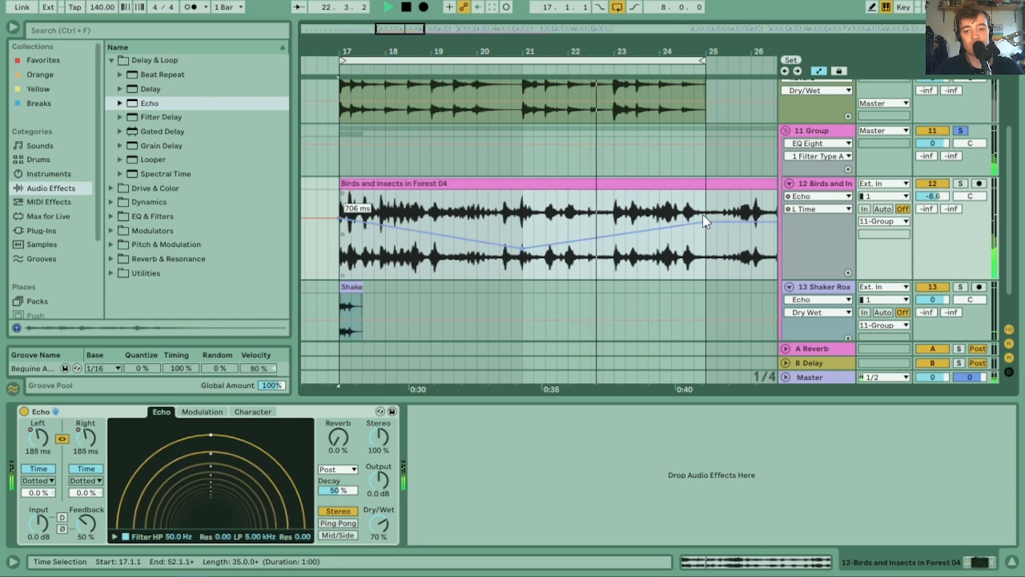
- Raise the birds track's left delay time automation point at bar 25 to about 830 ms and stop playback
drag(707, 221, 707, 212)
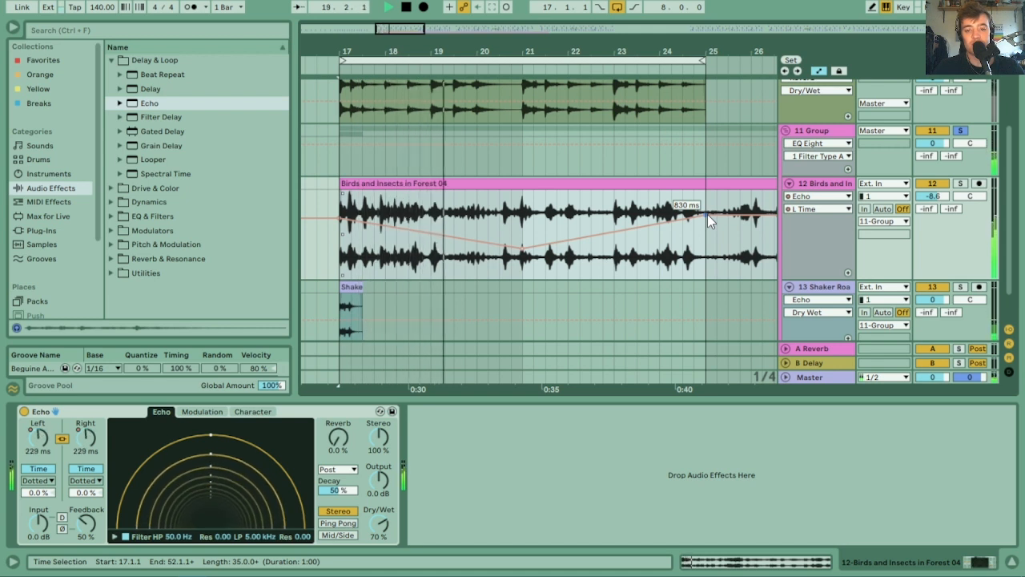
key(space)
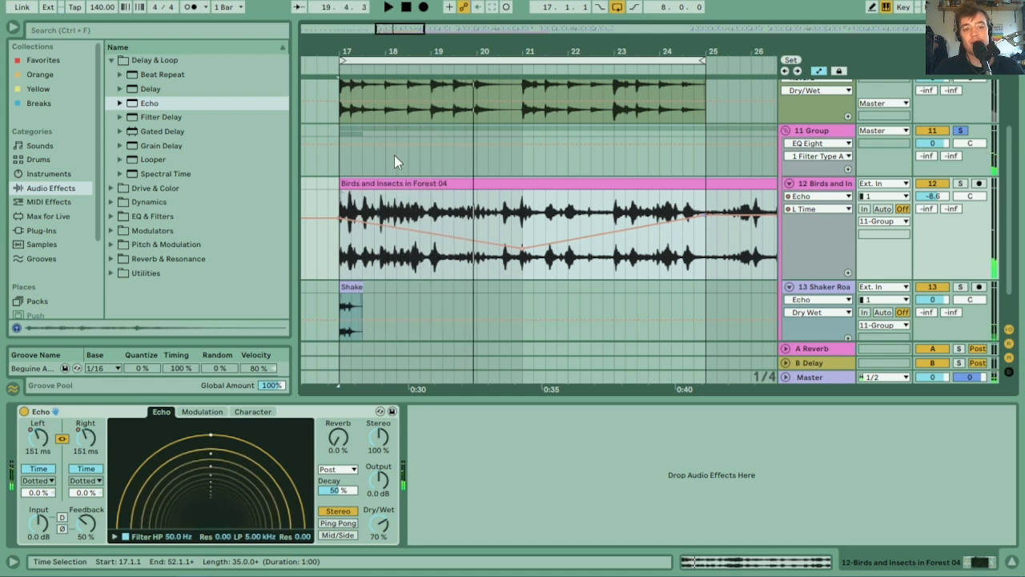
- Add a Reverb after the birds track's Echo with size 0.22, decay time 4.55 s and dry/wet 100%
click(111, 60)
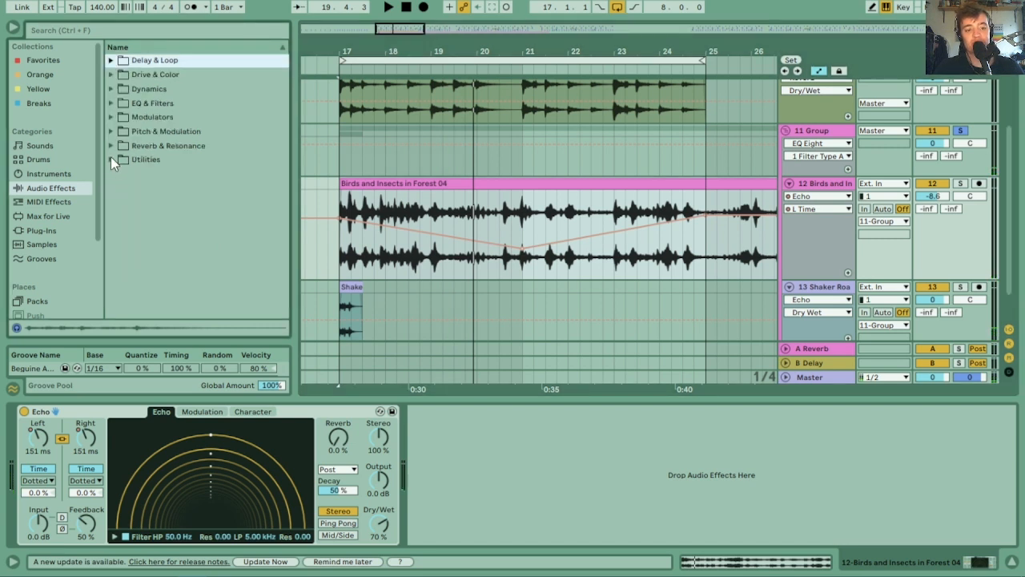
click(112, 148)
drag(146, 233, 502, 445)
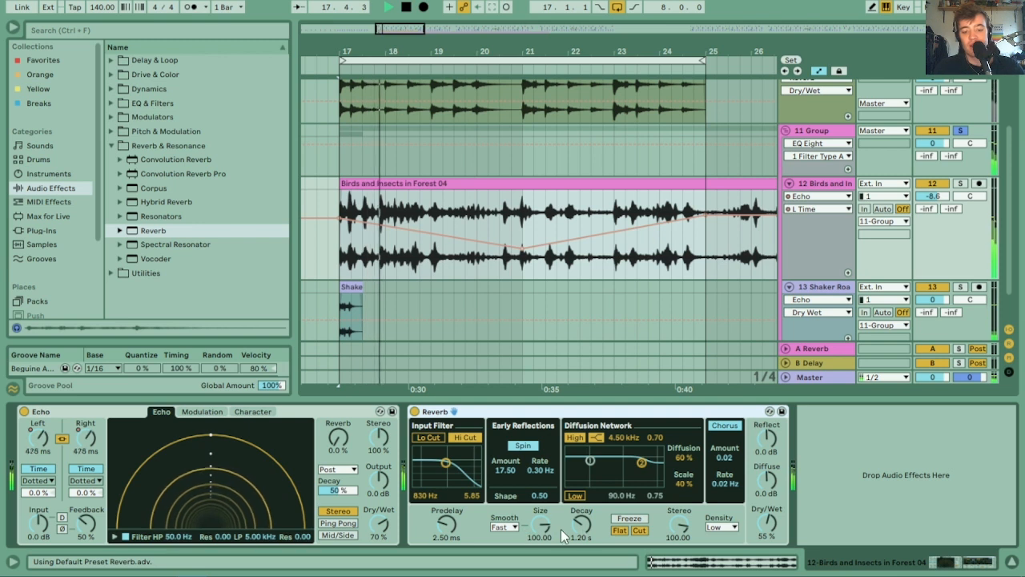
click(583, 527)
drag(540, 525, 541, 572)
drag(582, 526, 582, 497)
drag(773, 535, 773, 496)
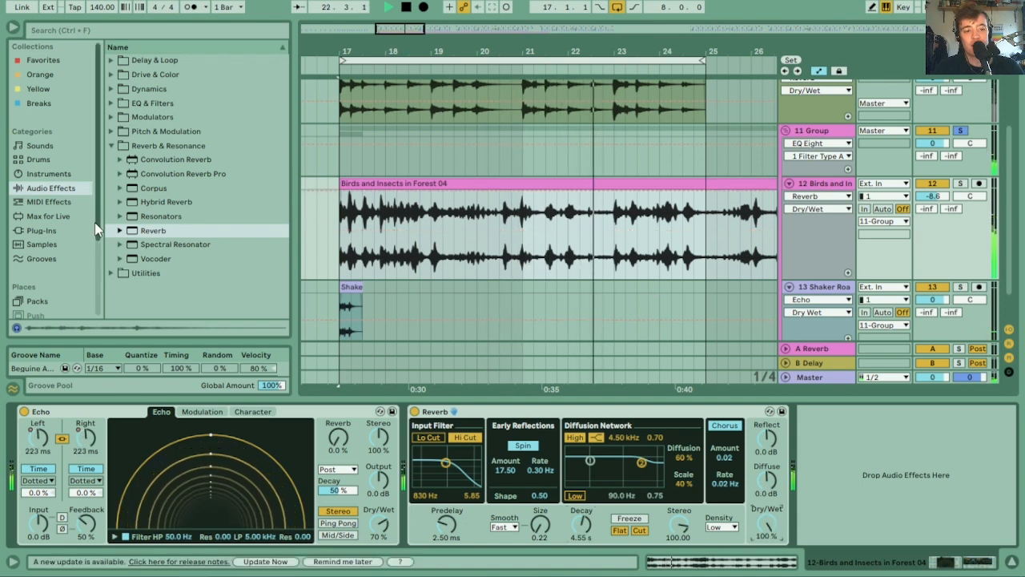
click(109, 105)
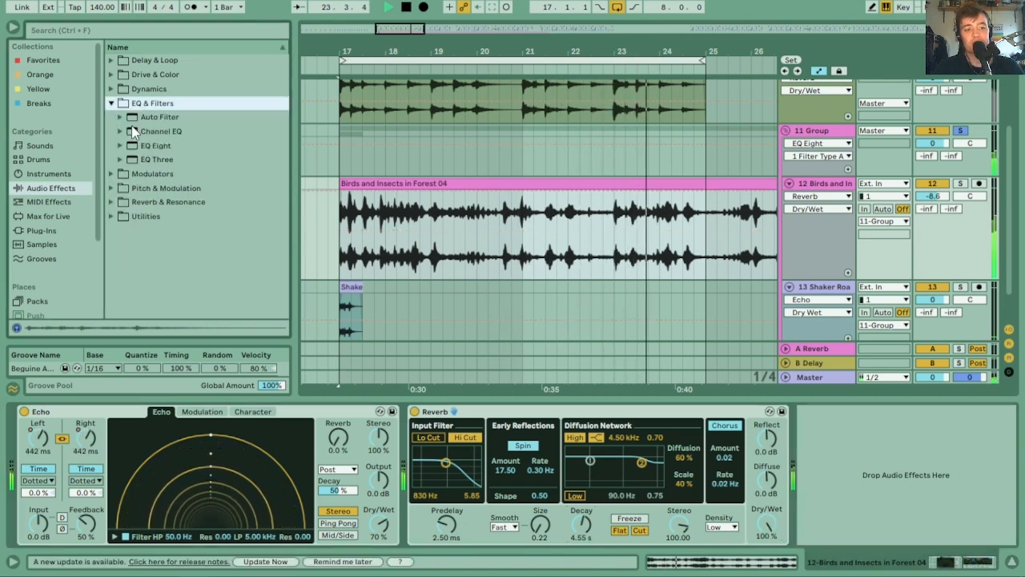
drag(148, 145, 784, 426)
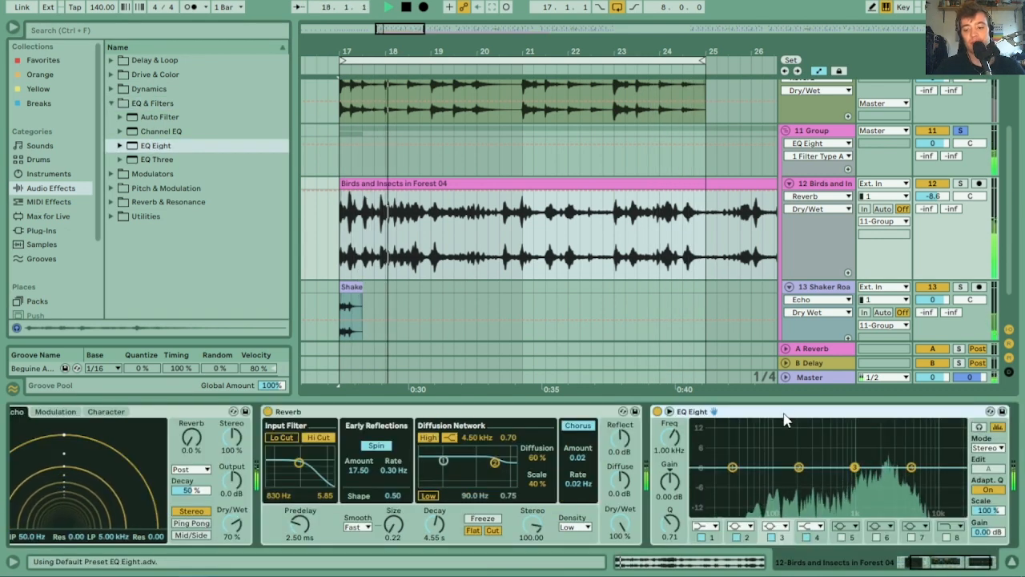
key(Delete)
- Raise the low-cut frequency of the 11 Group's EQ Eight to 4.54 kHz and unsolo the group
click(821, 132)
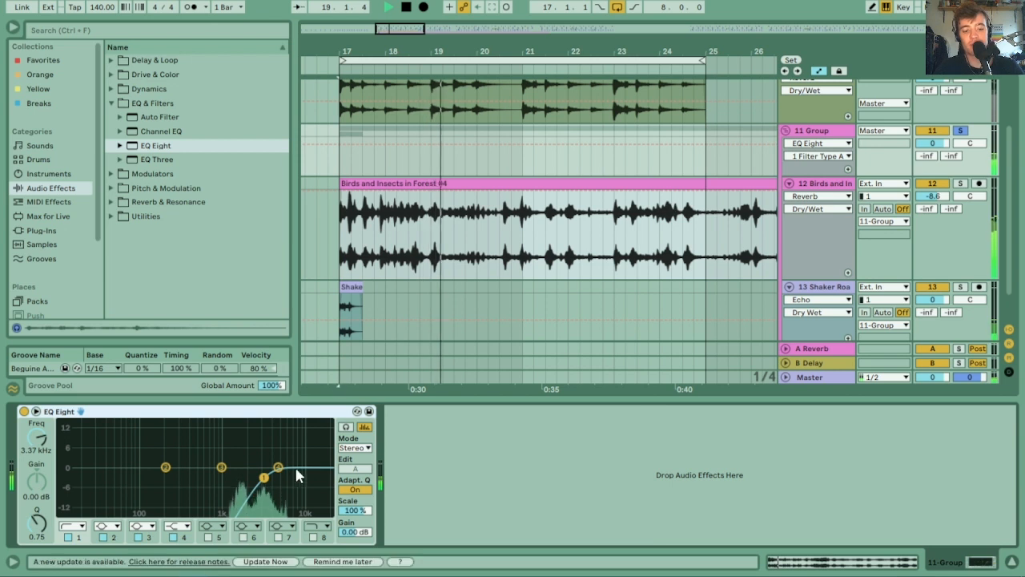
drag(264, 478, 274, 476)
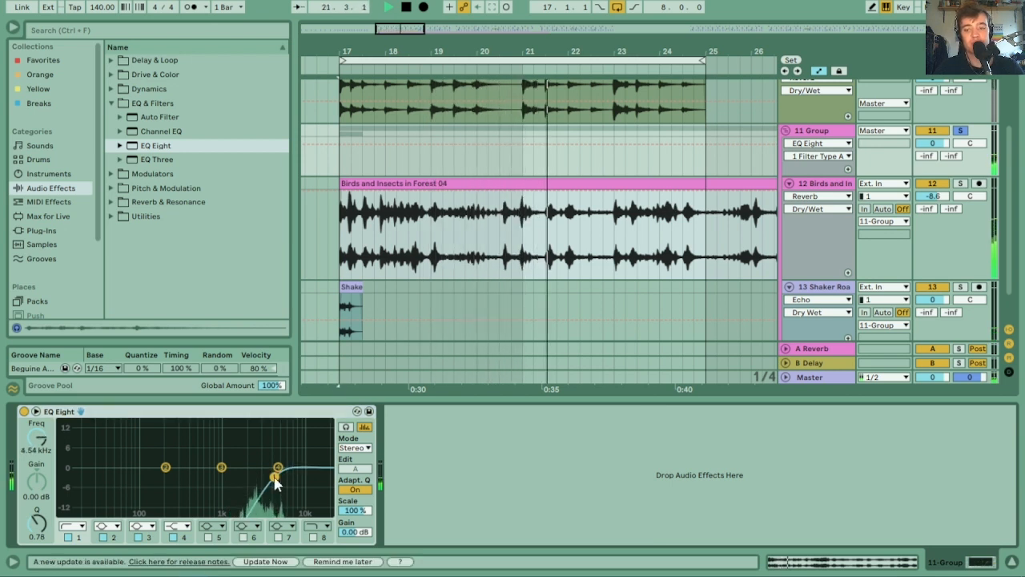
click(961, 131)
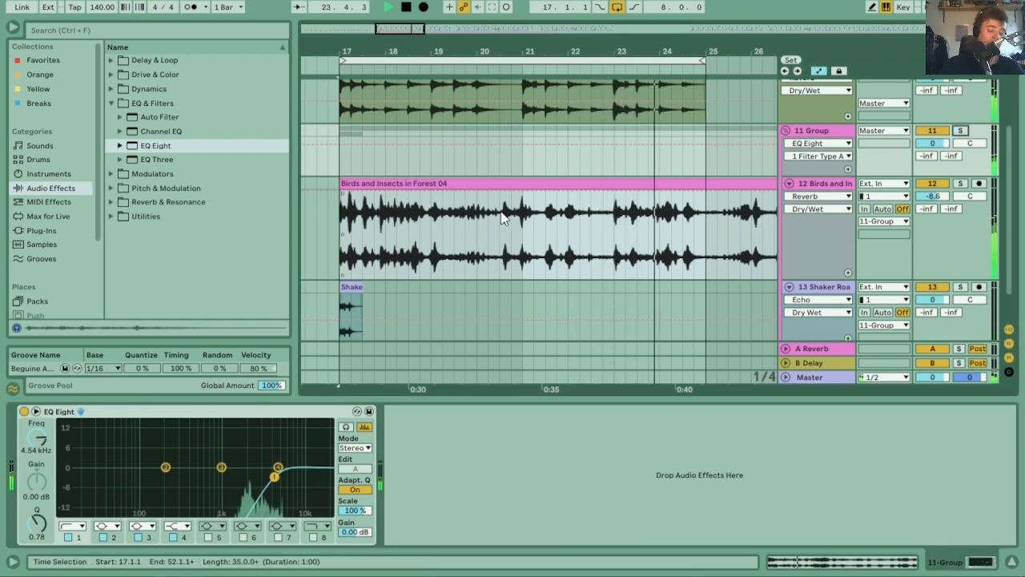
key(space)
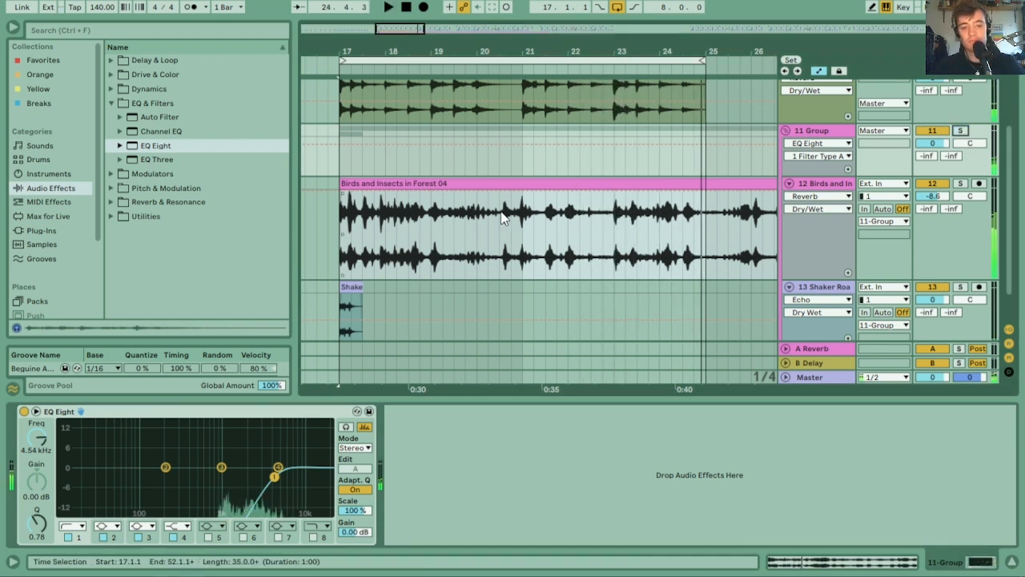
- Raise the shaker clip's gain to 4.69 dB and play back the full mix
drag(522, 48, 478, 187)
click(448, 292)
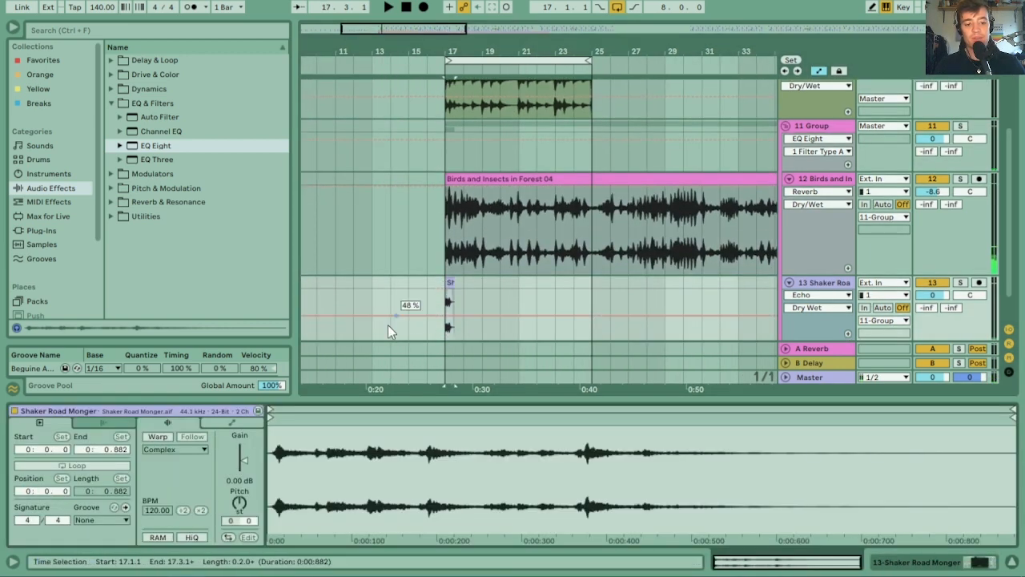
drag(244, 459, 245, 448)
key(space)
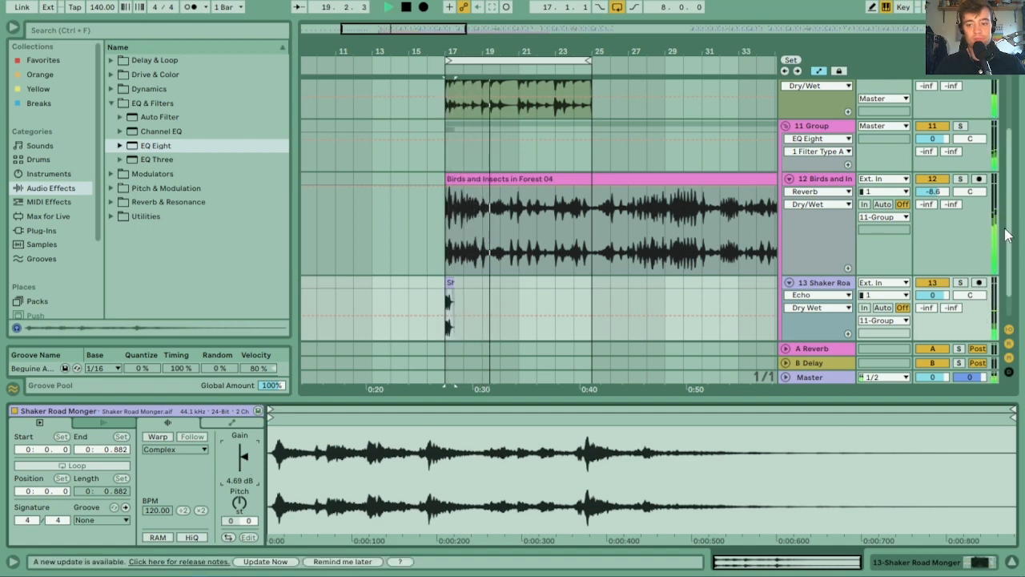
- Lower the birds track's volume to -16.6 dB while listening to the full mix
scroll(1019, 189, up, 3)
scroll(1017, 177, up, 2)
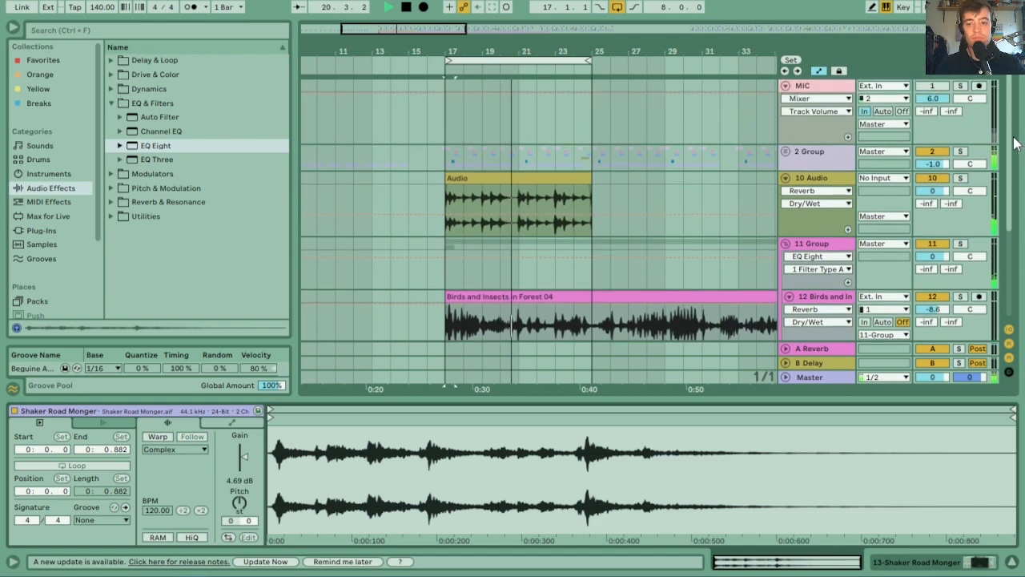
scroll(1017, 176, down, 3)
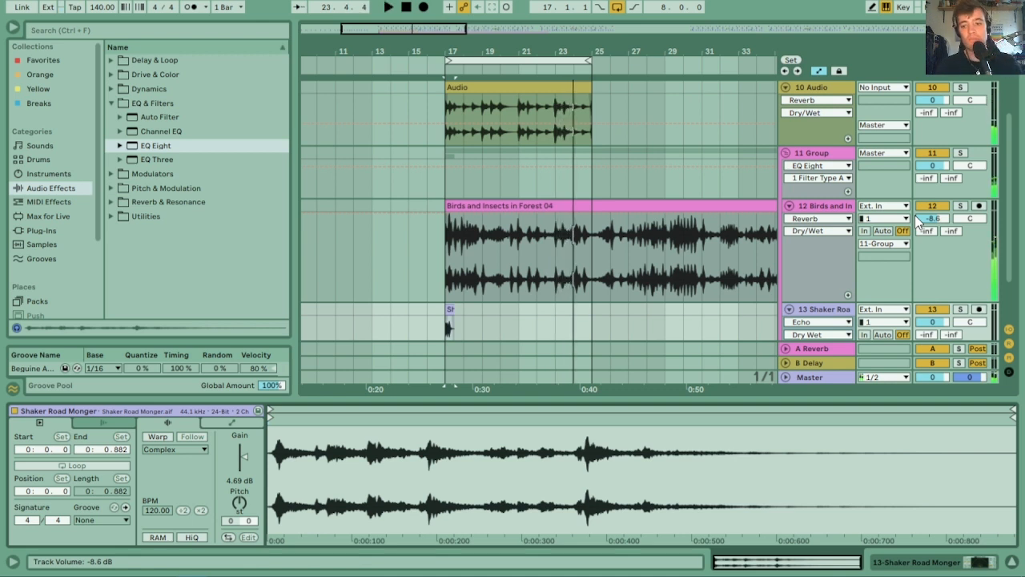
click(928, 220)
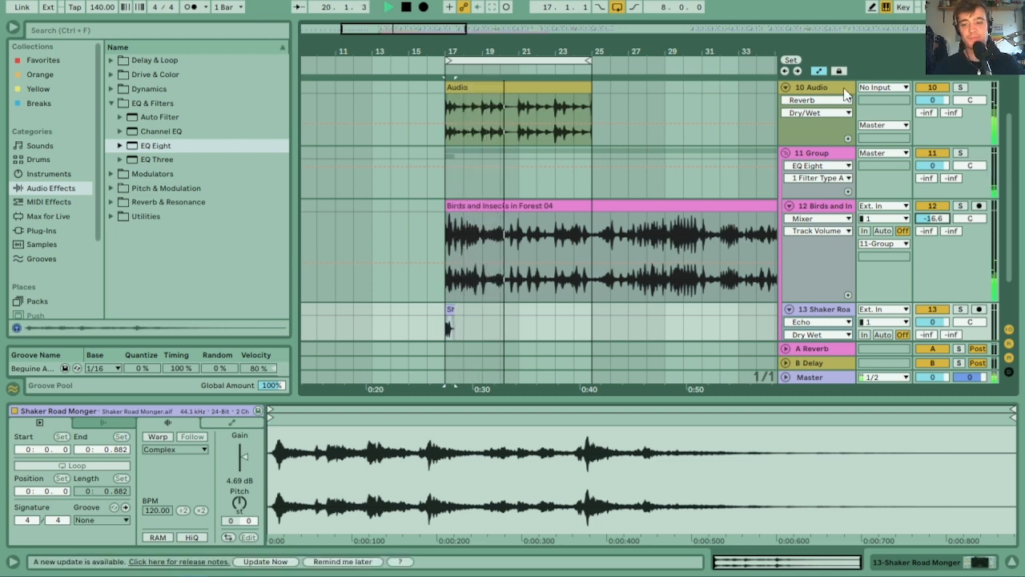
key(space)
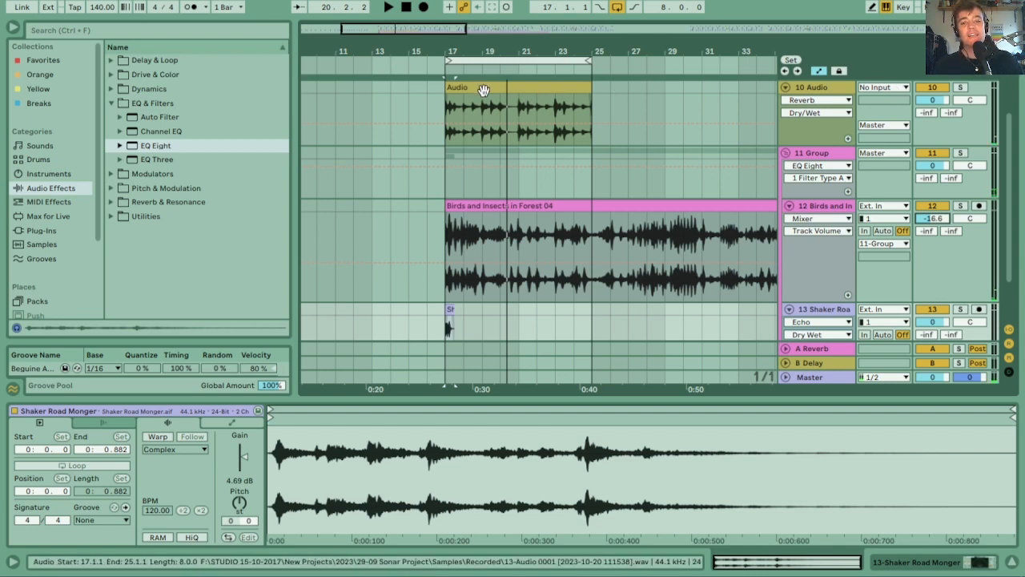
- Listen to the resampled 10 Audio track in solo, followed by the birds track in solo
click(483, 90)
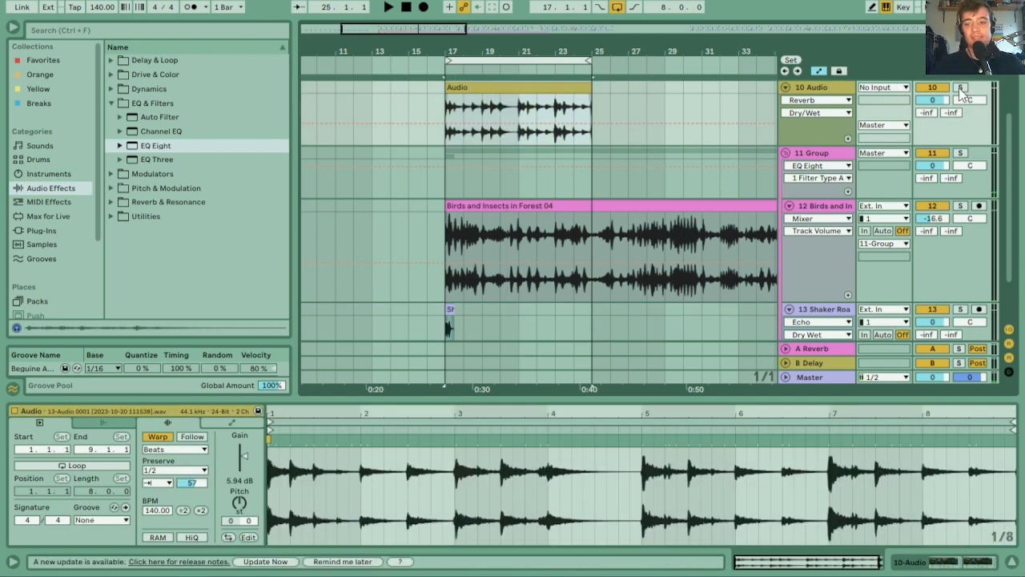
key(space)
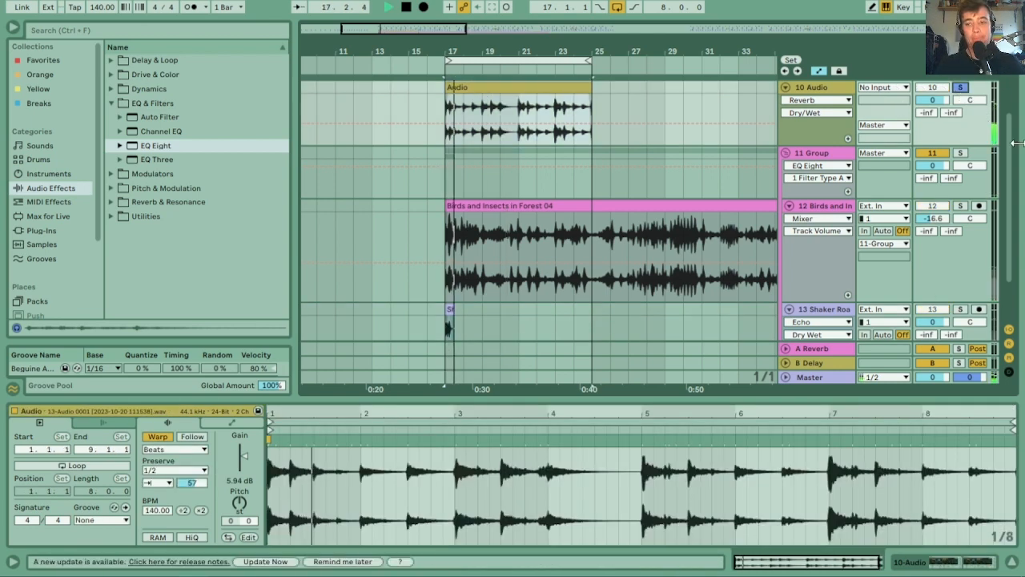
scroll(1010, 144, up, 1)
scroll(1014, 147, up, 1)
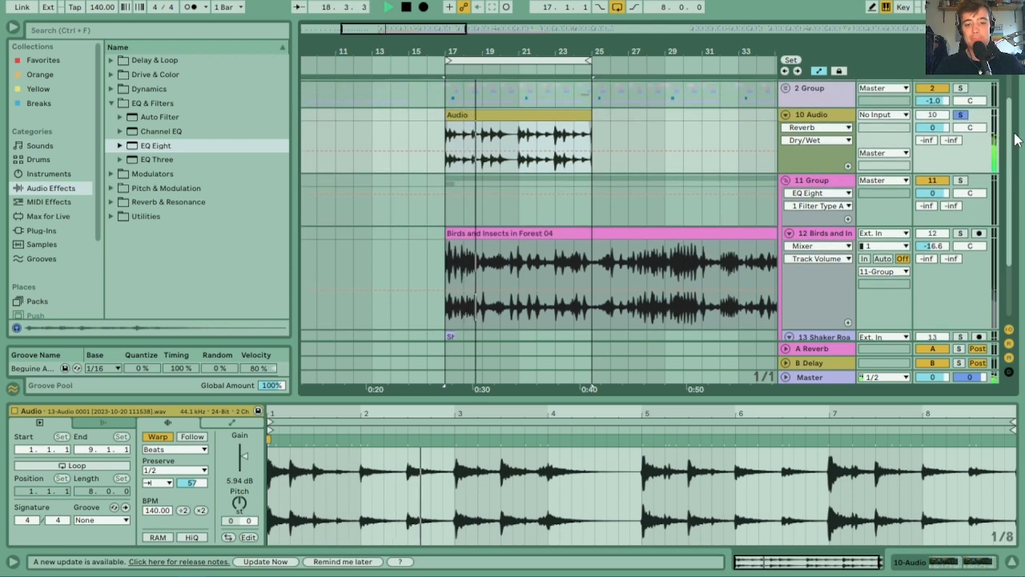
key(space)
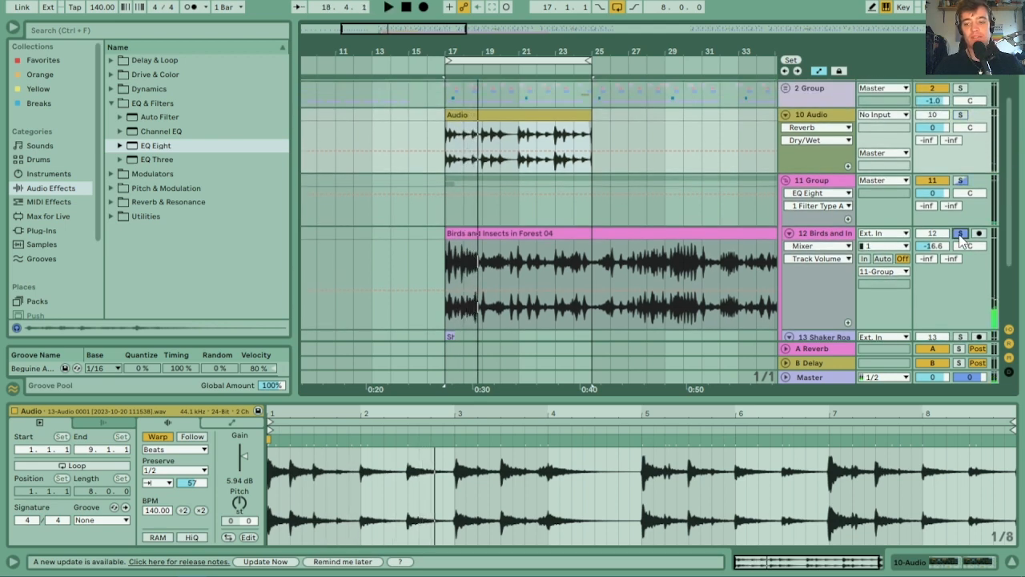
key(space)
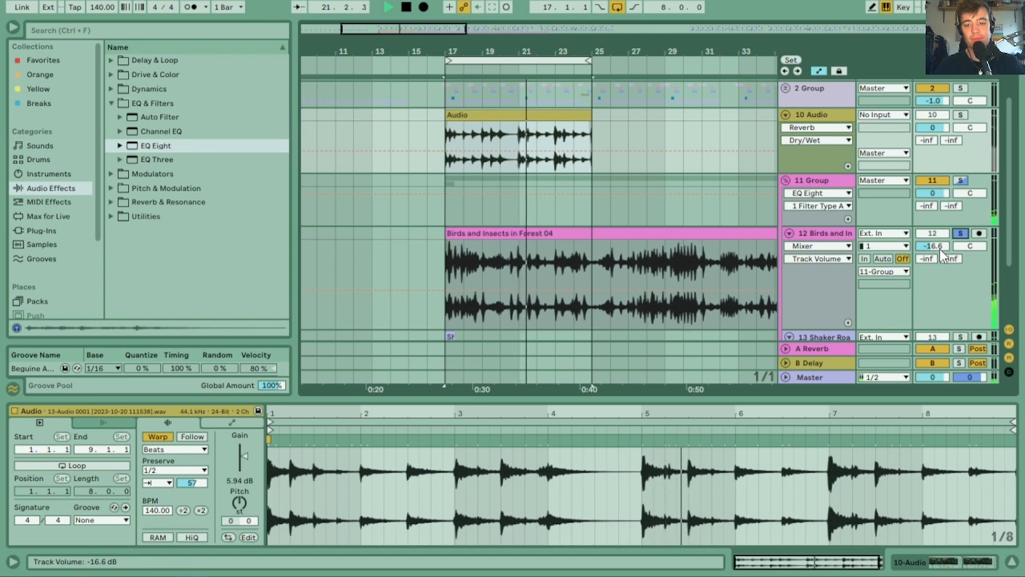
- Add a Phaser-Flanger after the Reverb on the birds track and play it back
click(828, 233)
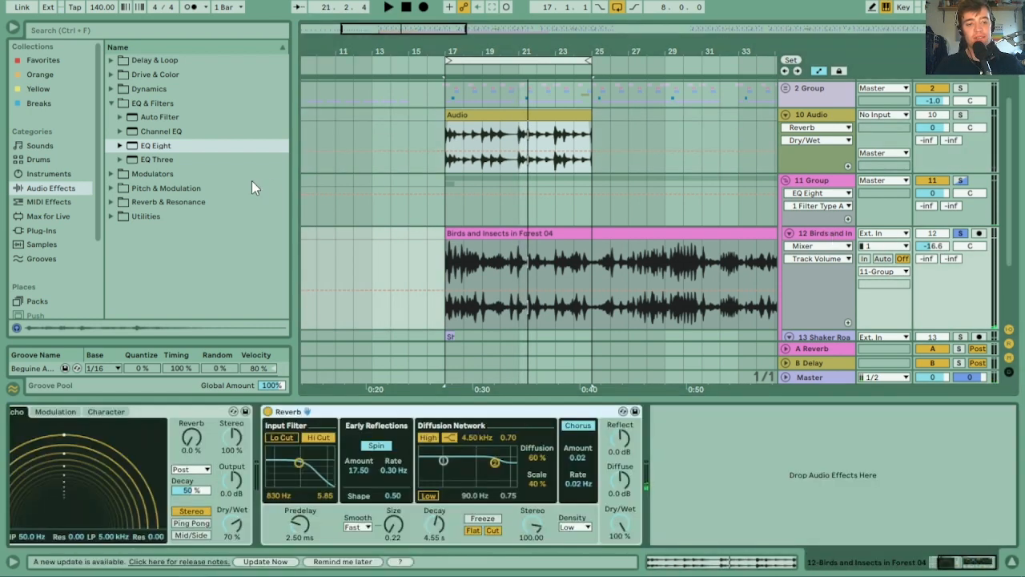
click(110, 103)
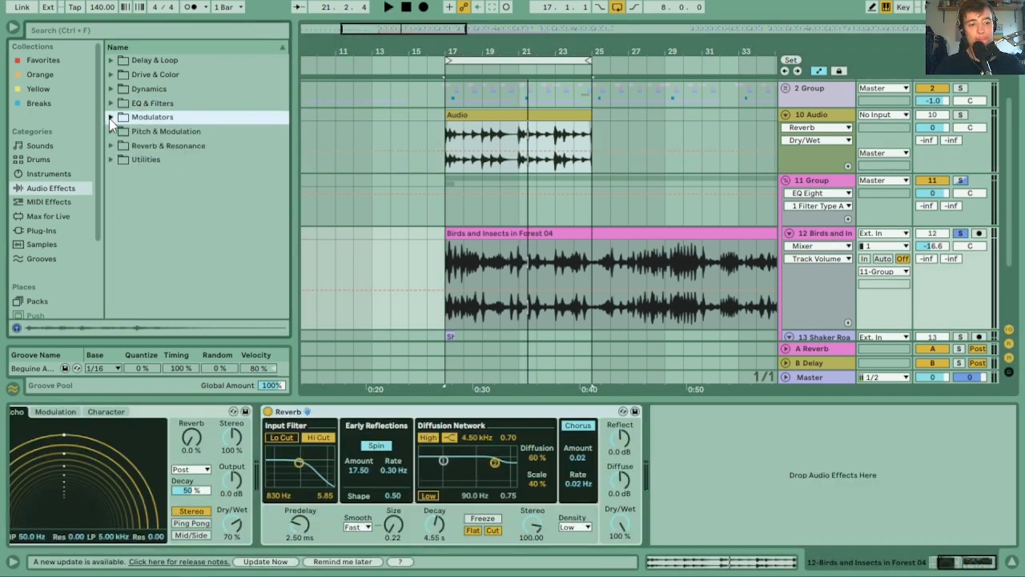
click(110, 132)
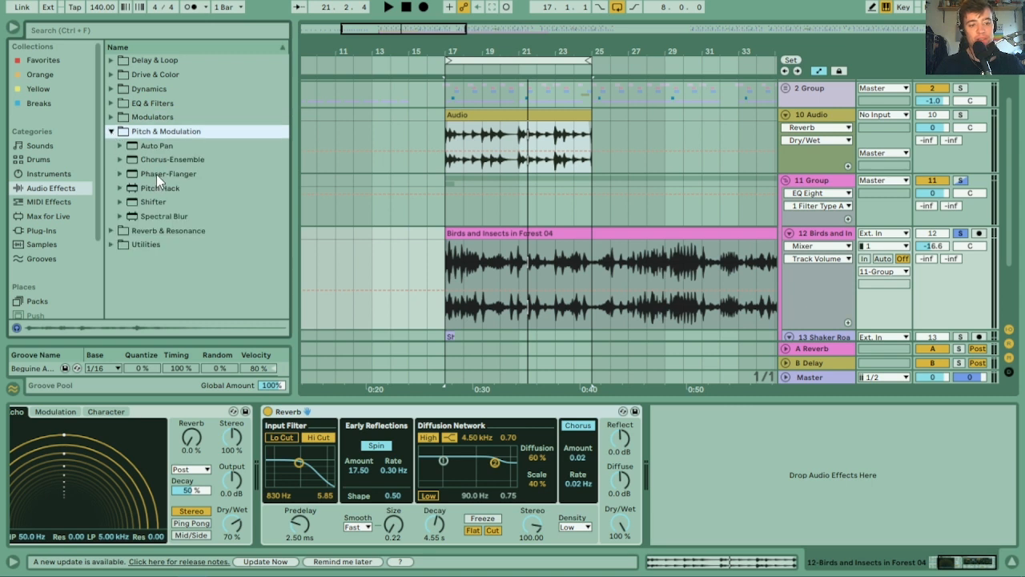
drag(156, 174, 701, 421)
key(space)
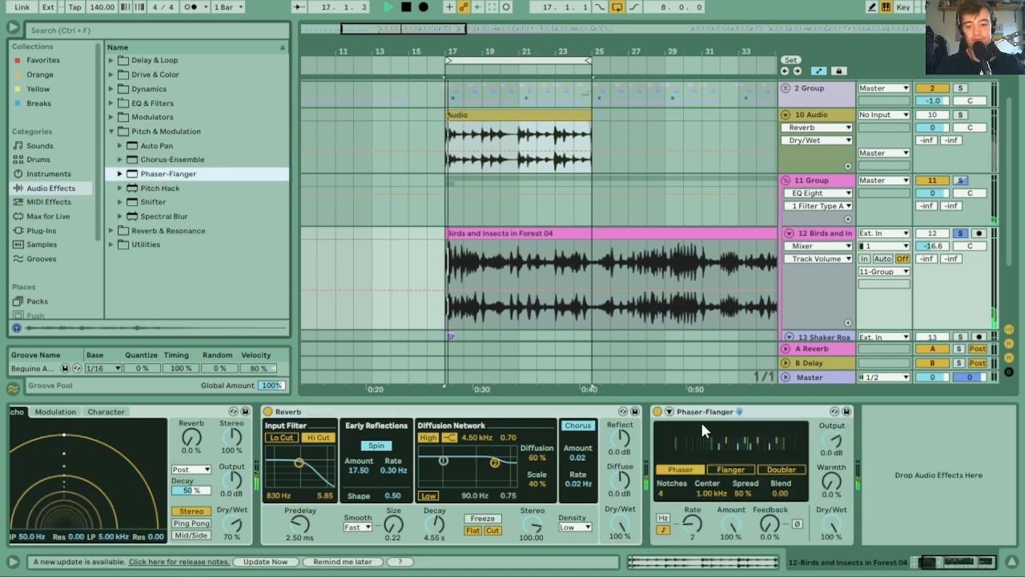
- Set the Phaser-Flanger to rate 4, spread 85%, blend 0.24, 6 notches, dry/wet 65% and warmth 40%
click(692, 526)
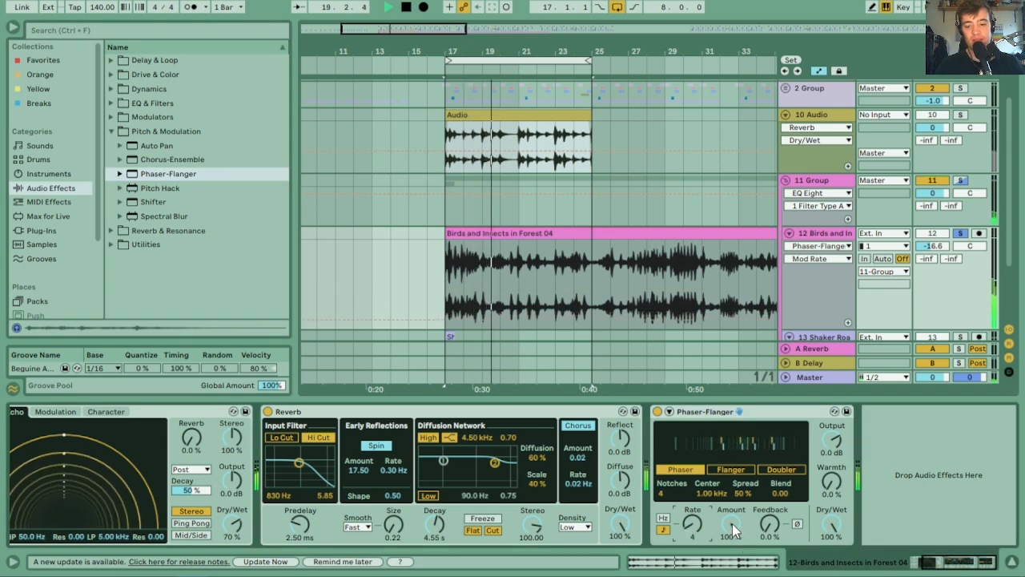
drag(780, 494, 744, 457)
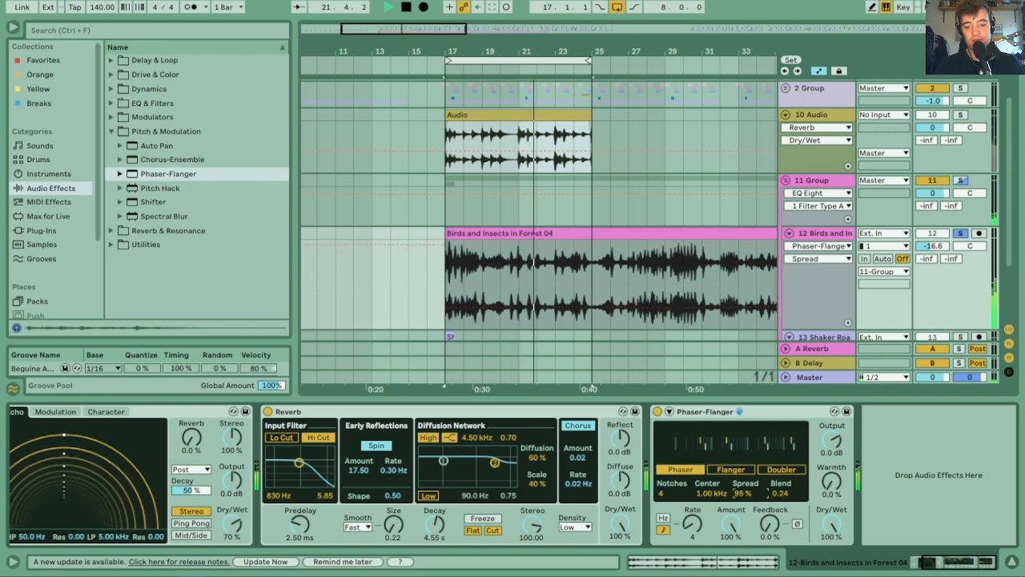
click(677, 503)
mouse_move(677, 493)
mouse_down()
mouse_move(677, 480)
mouse_move(678, 490)
mouse_up()
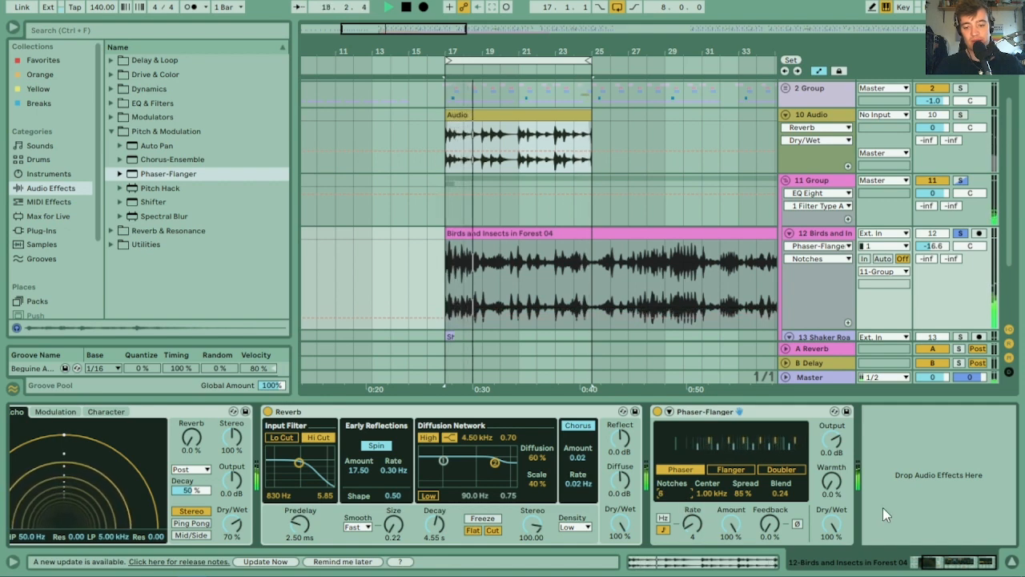
drag(831, 525, 832, 553)
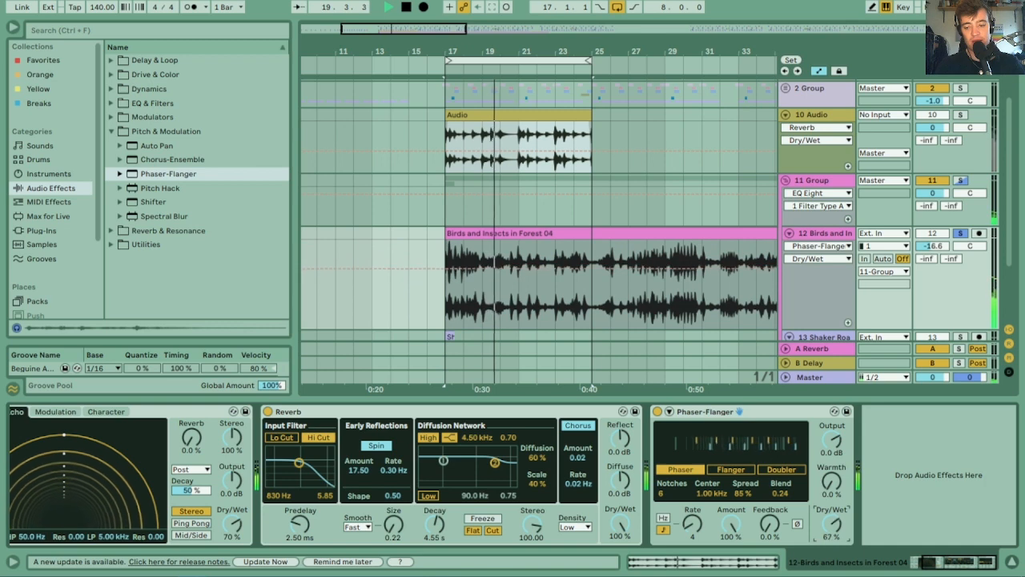
drag(831, 482, 832, 451)
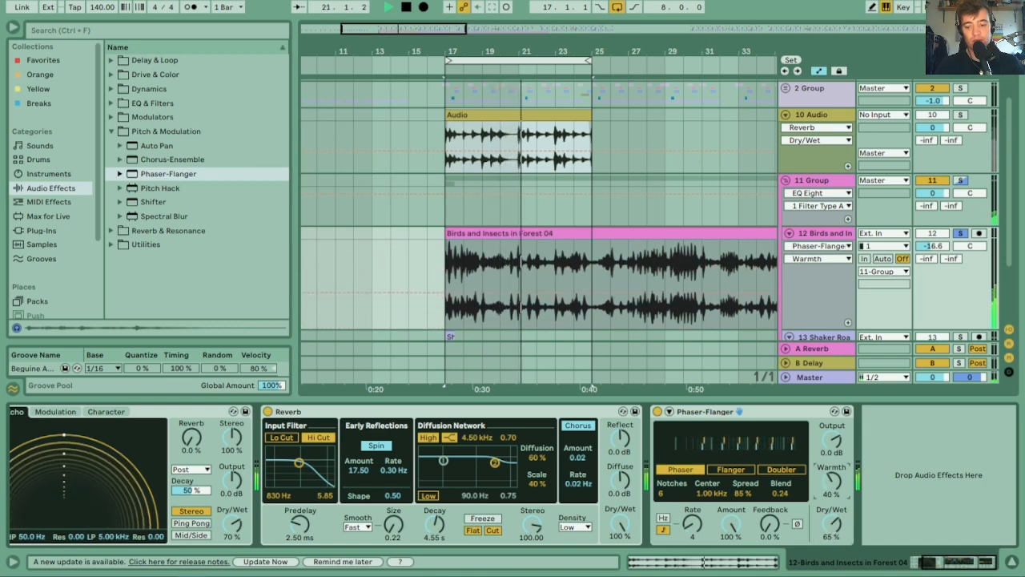
- Try the Phaser-Flanger's Flanger and Doubler modes, returning it to Phaser mode
click(752, 470)
click(775, 476)
click(695, 470)
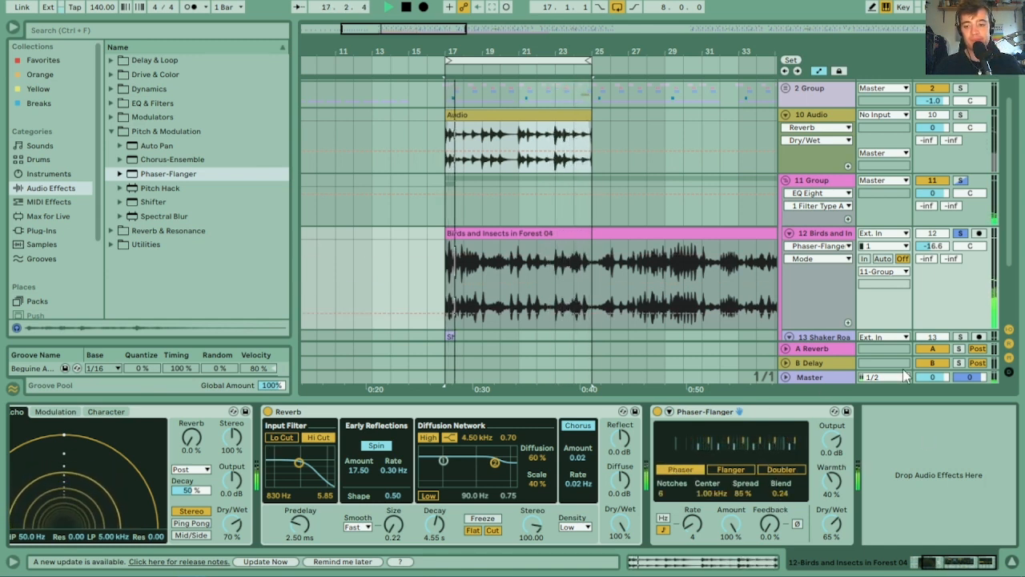
- Solo the whole 11 Group for listening and select the birds clip
click(961, 181)
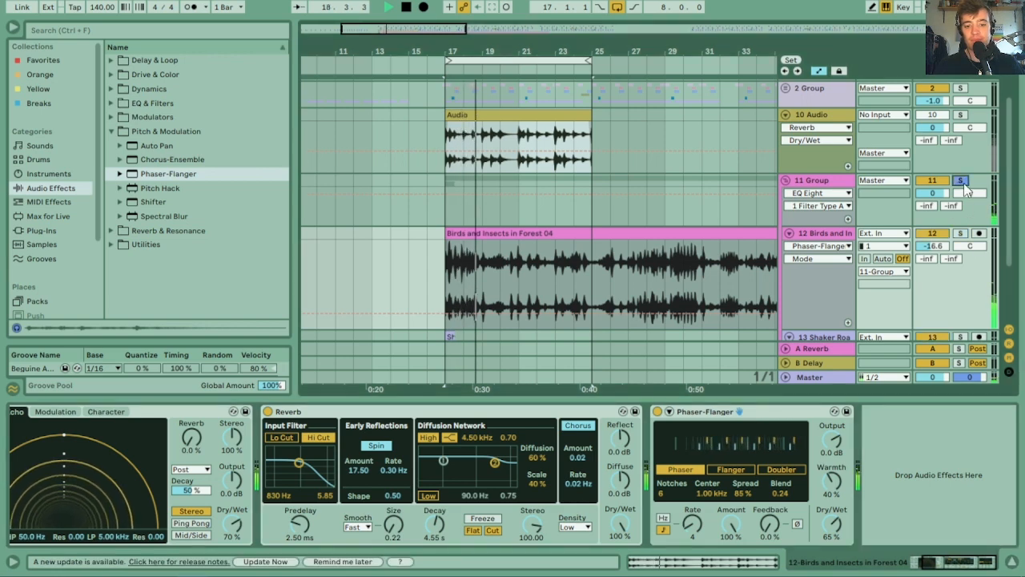
scroll(1007, 200, down, 3)
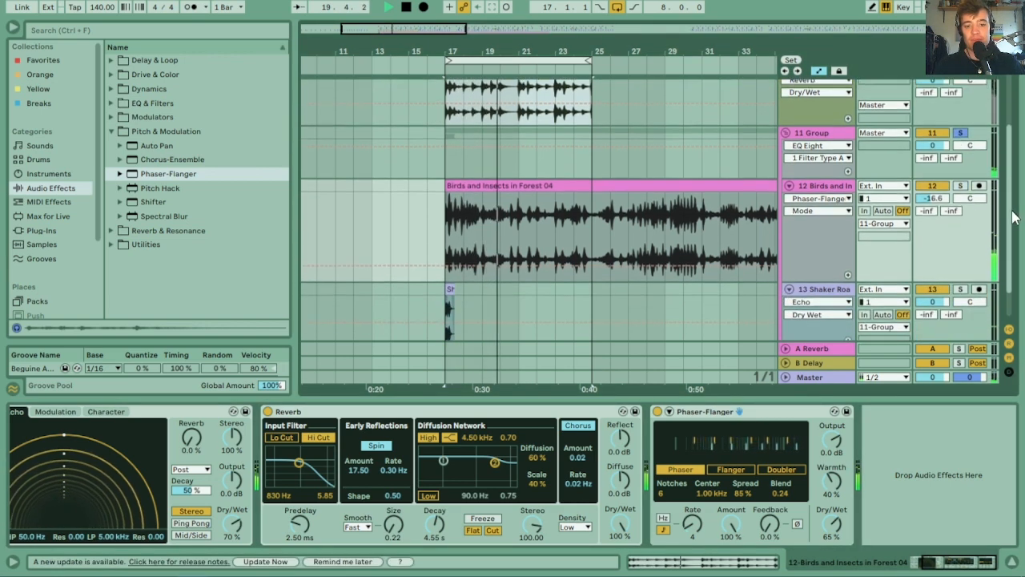
click(456, 176)
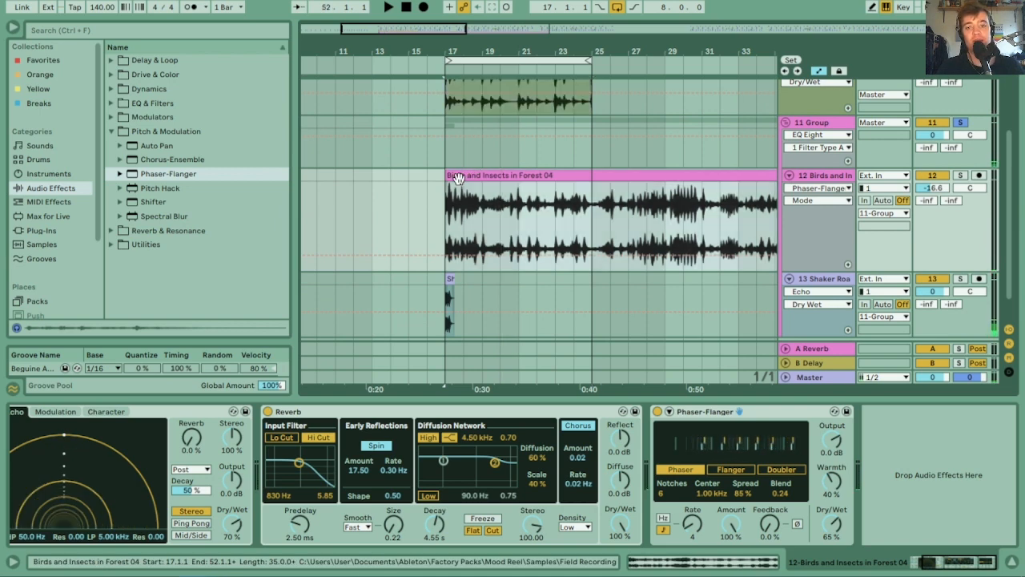
- Mute the 10 Audio track, unsolo the 11 Group and play the group's layers within the full mix
key(space)
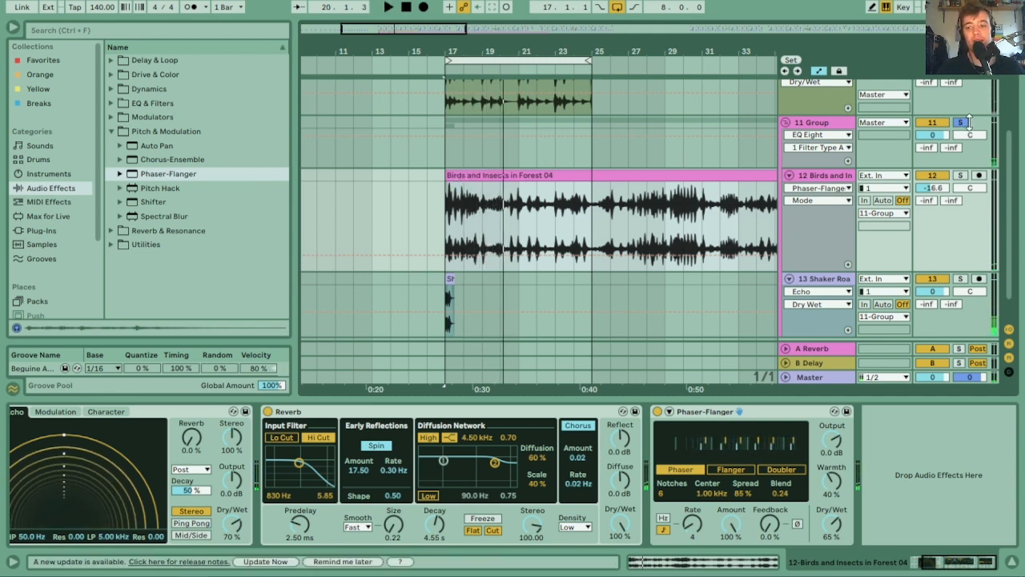
drag(1013, 162, 1013, 102)
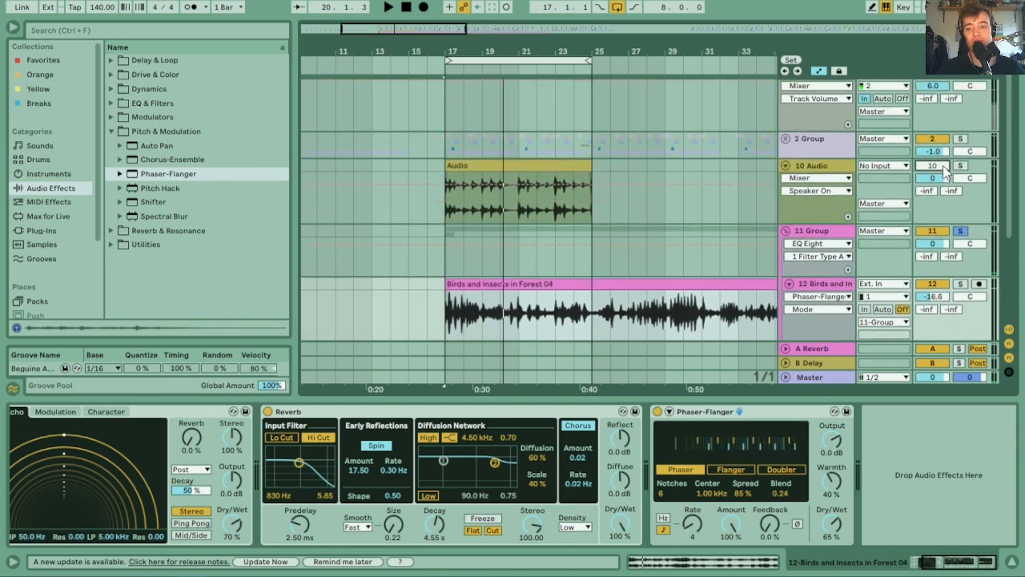
key(space)
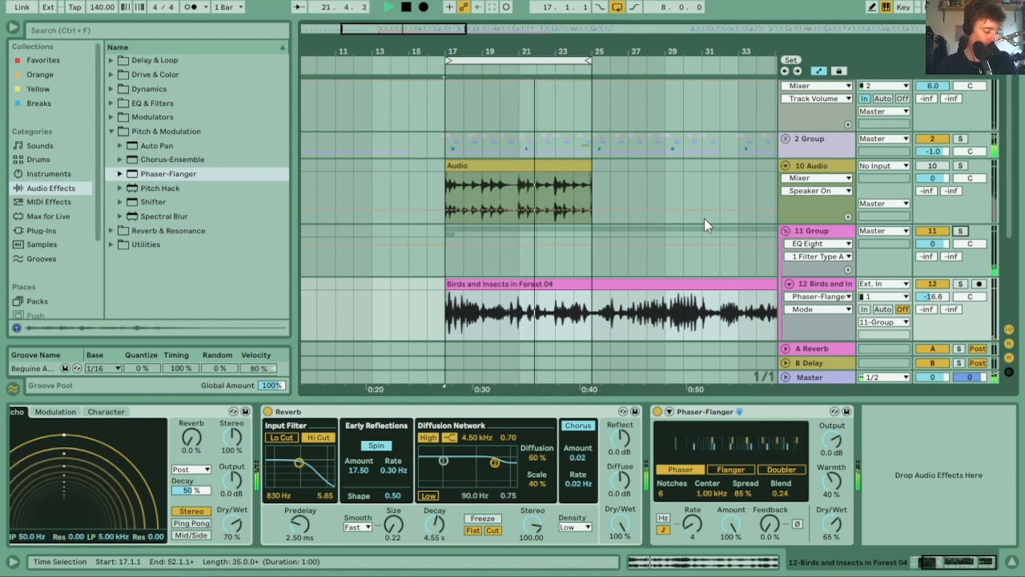
key(space)
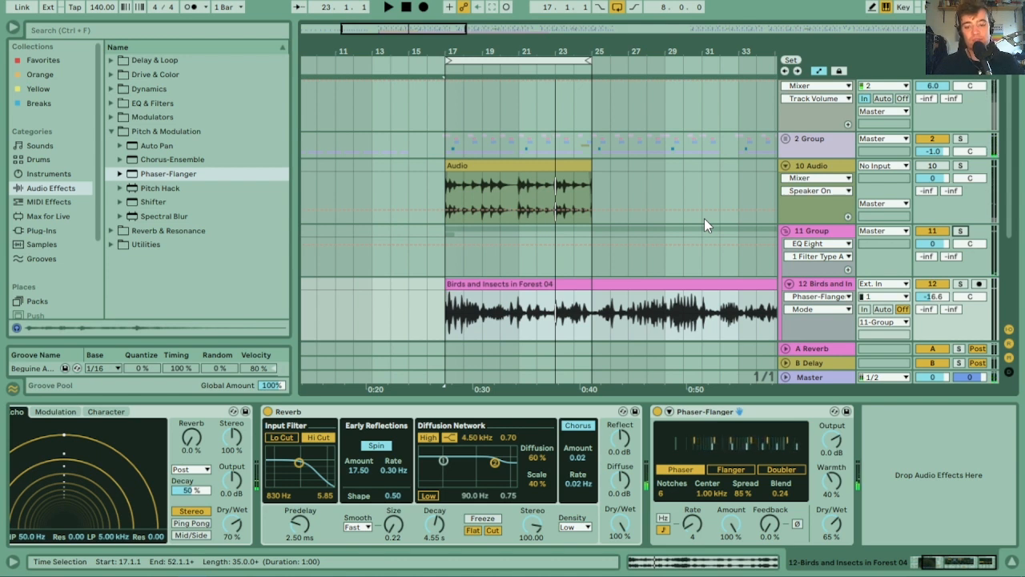
- Compare playback of the mix with the 10 Audio track and 11 Group both muted and both active
click(933, 232)
key(space)
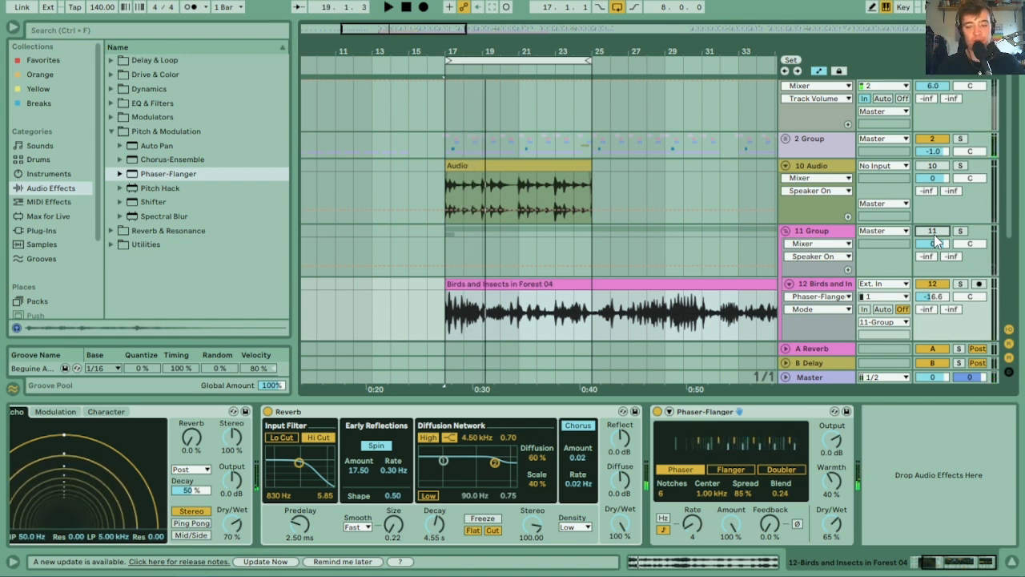
key(space)
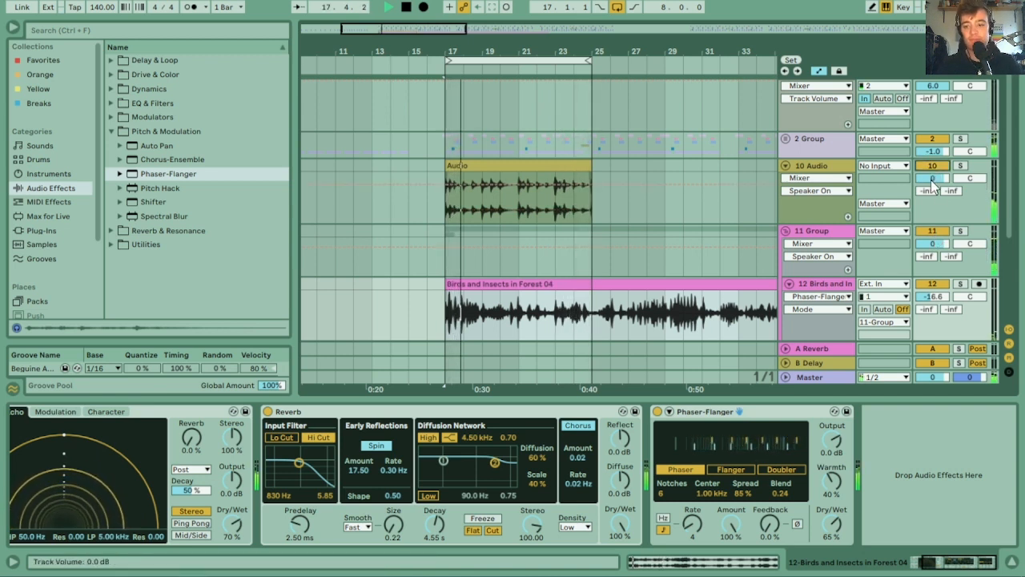
- Lower the 10 Audio track's volume to -5.0 dB while the loop plays
drag(932, 178, 931, 184)
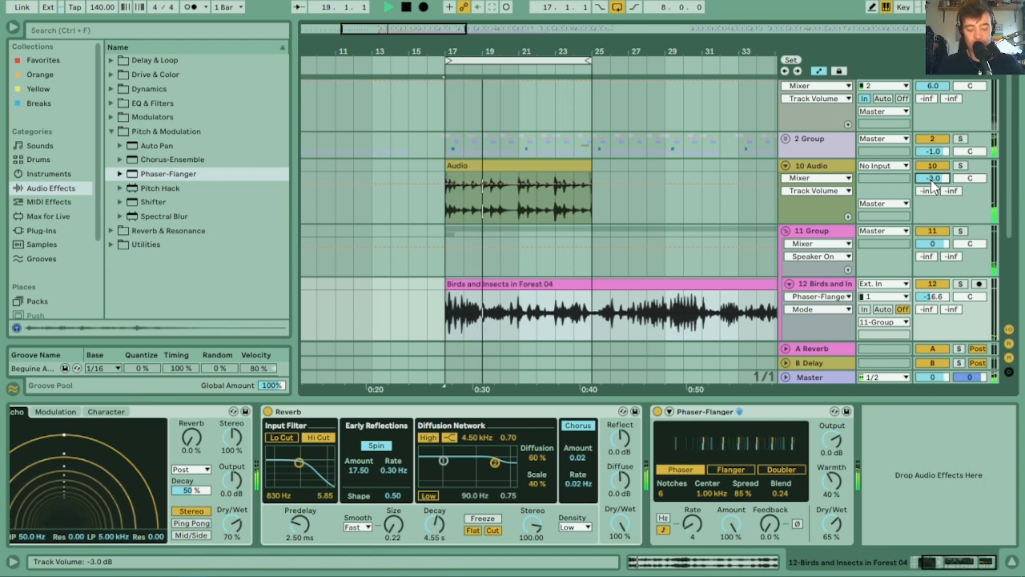
scroll(933, 186, down, 1)
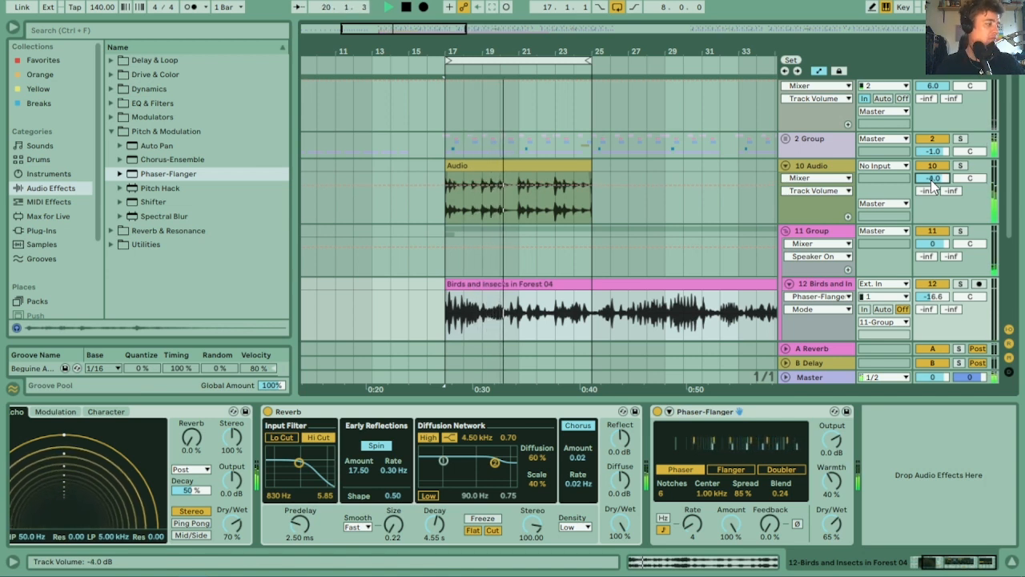
key(Down)
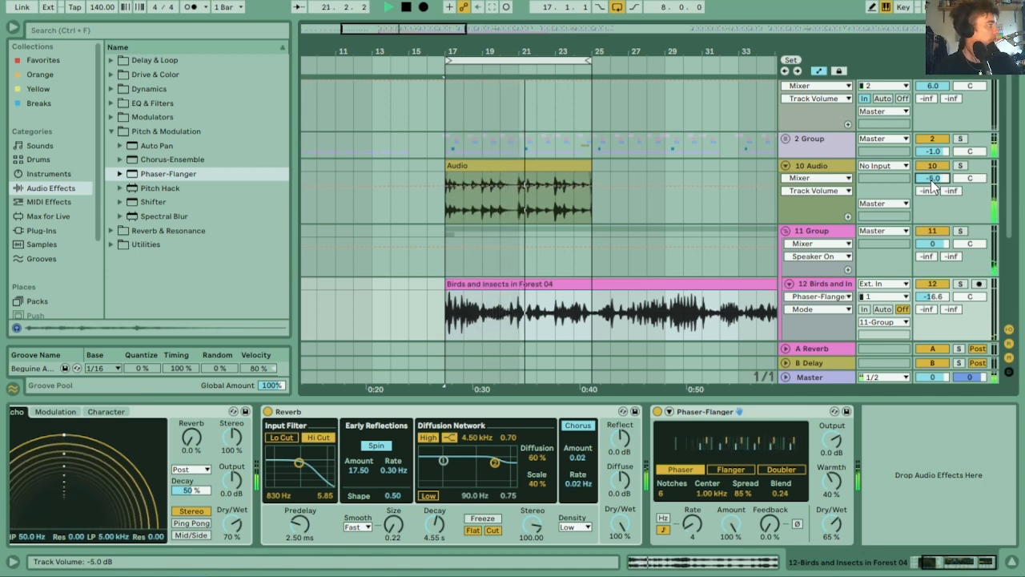